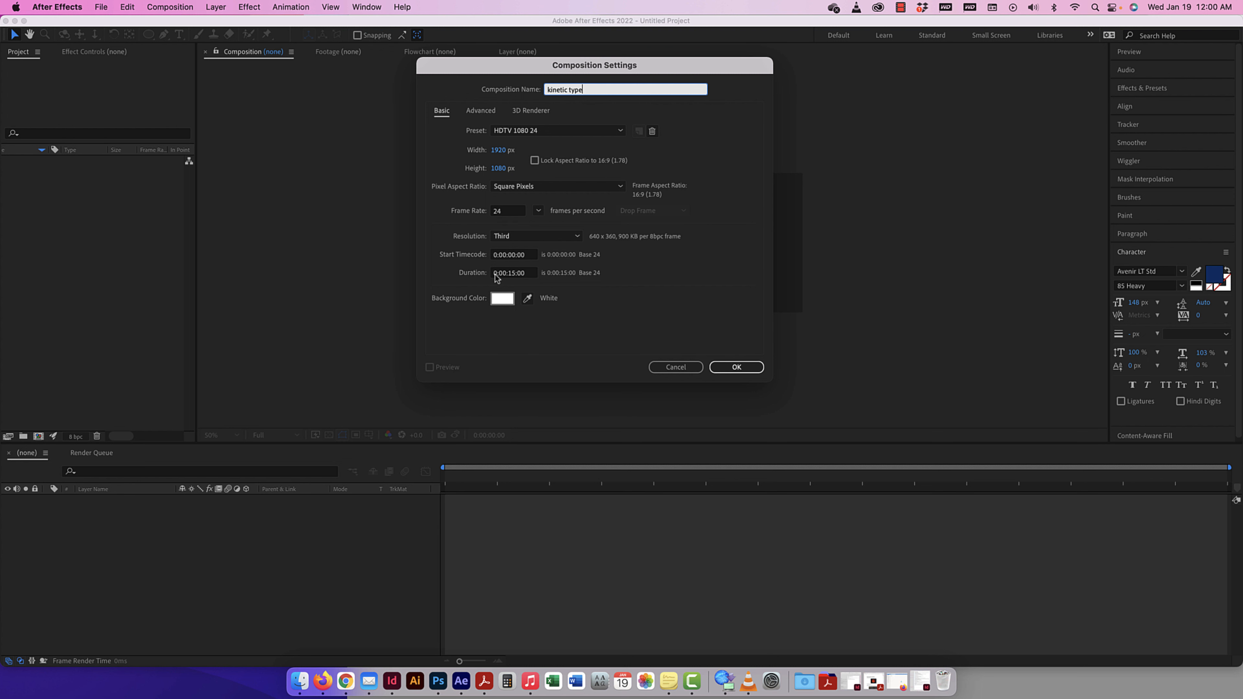
Step: Create the "kinetic type" composition using HDTV 1080 24, a 15-second duration and a white background
left_click(736, 369)
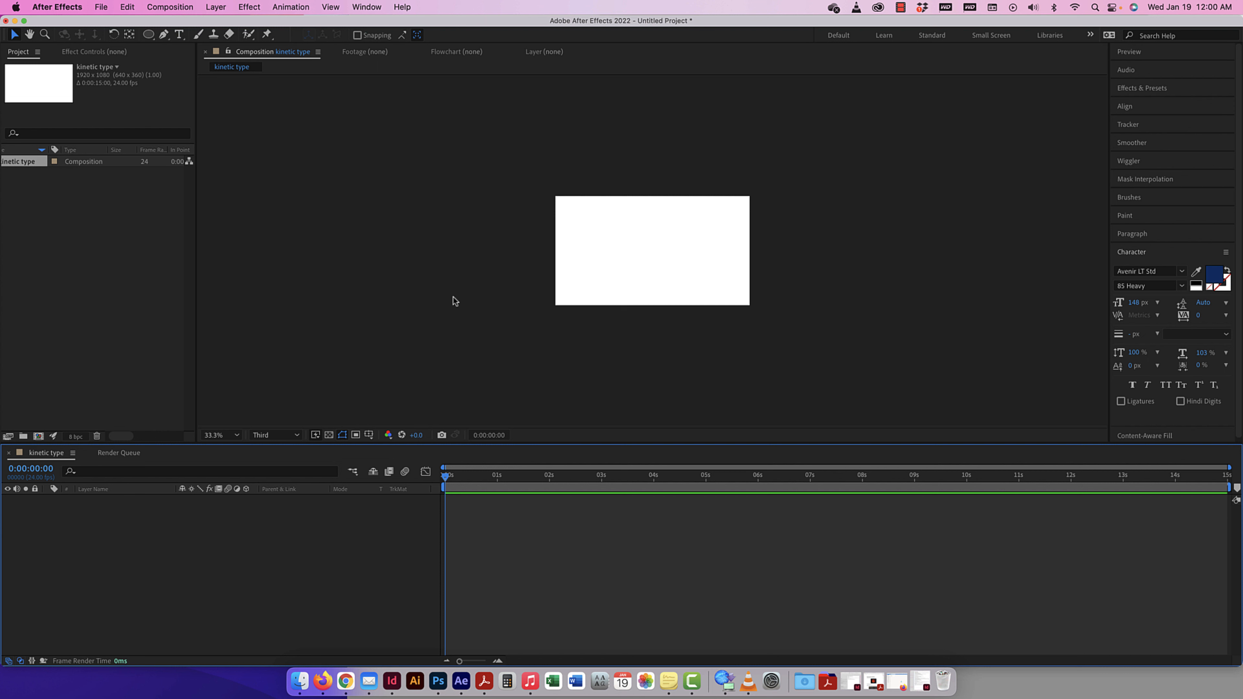
key("period")
key("period")
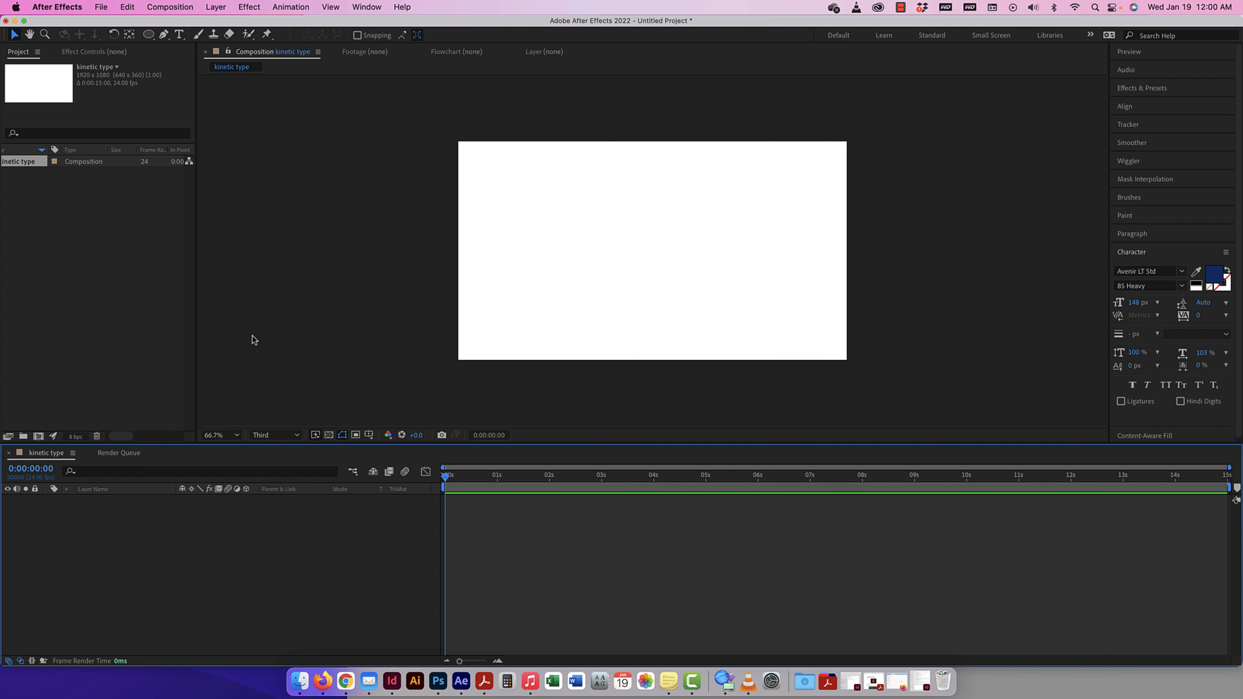
Step: Add a text layer reading "hello my friend" to the composition
left_click(180, 38)
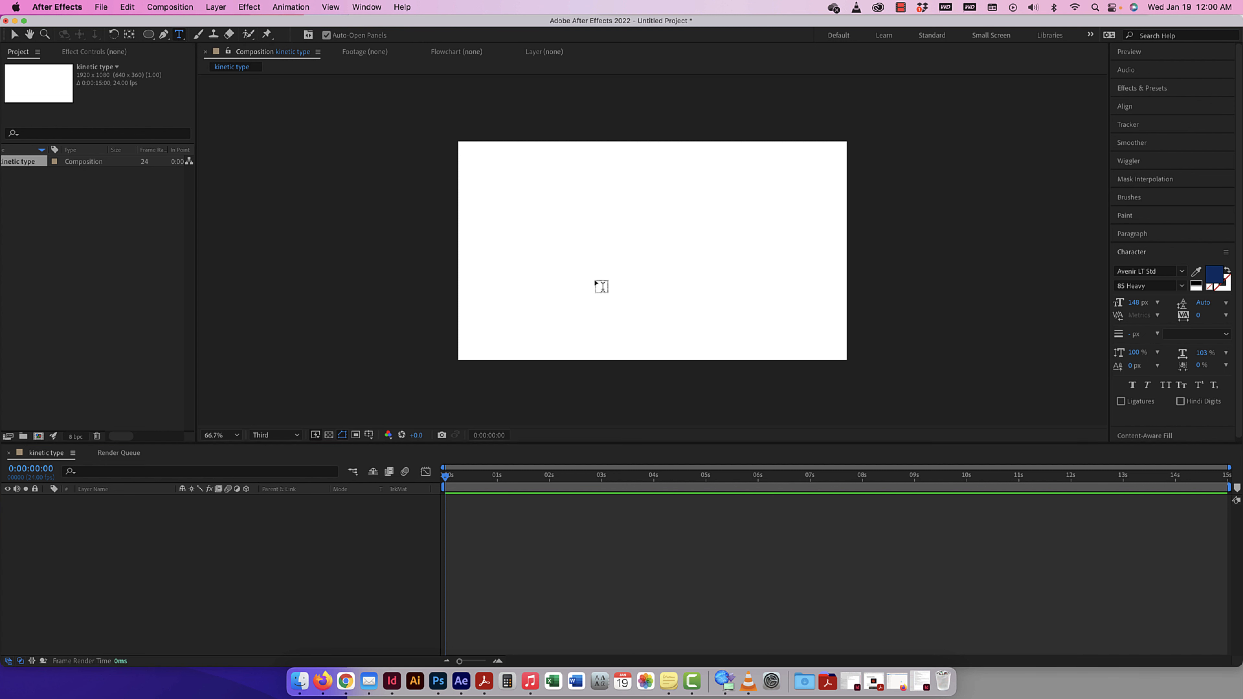
left_click(572, 241)
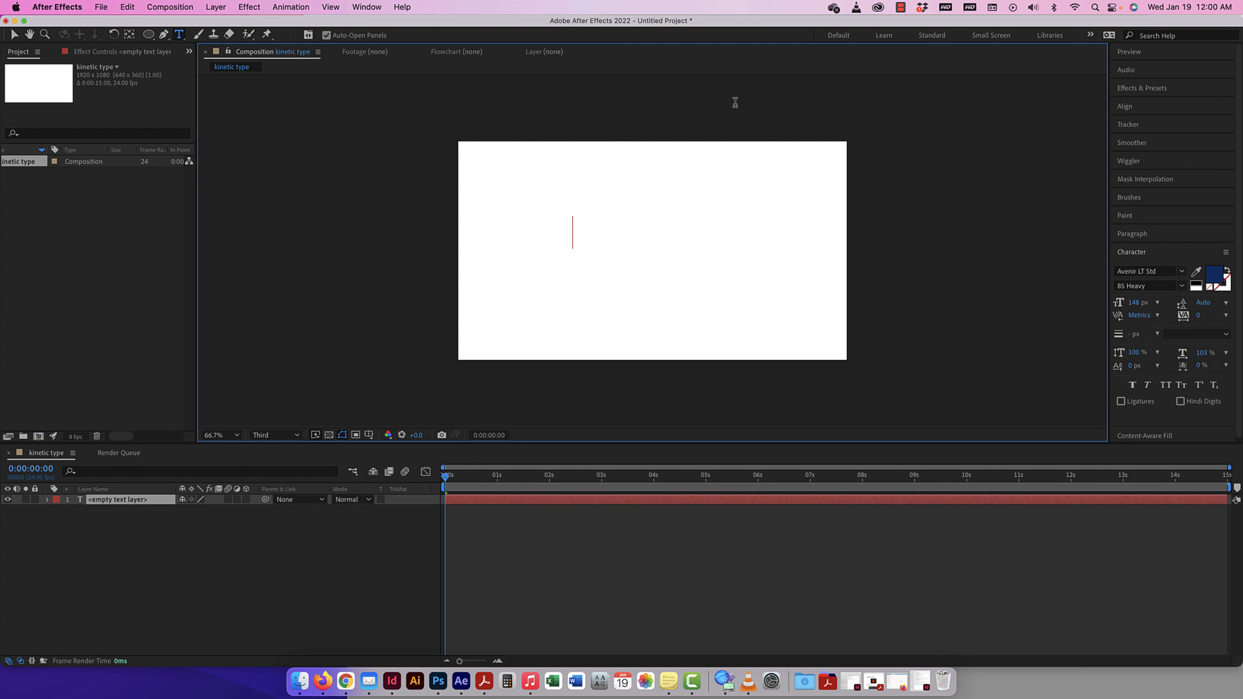
type("hello m")
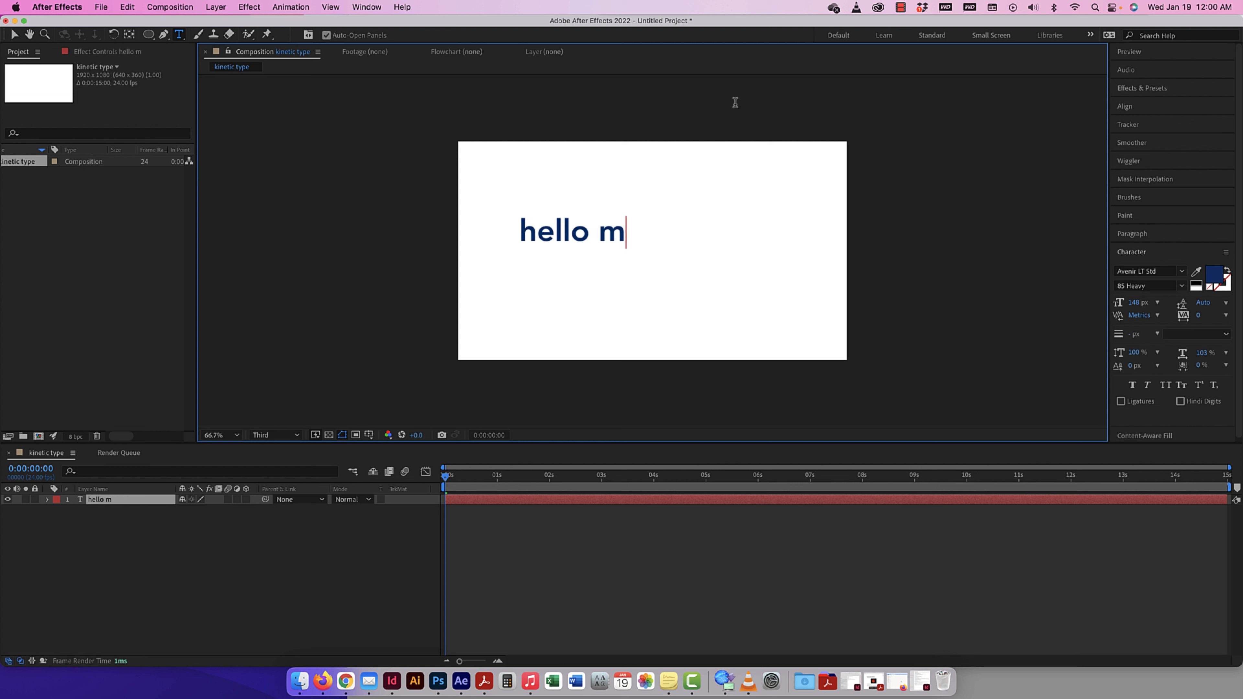
type("y friend")
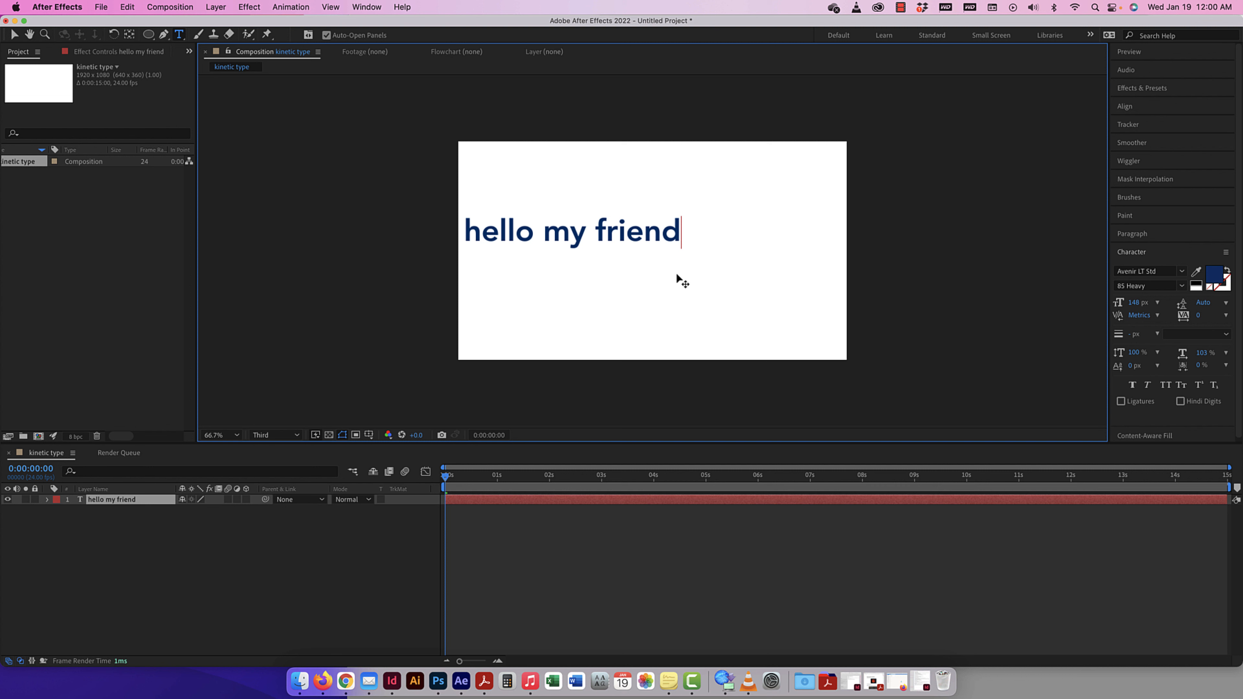
left_click(13, 34)
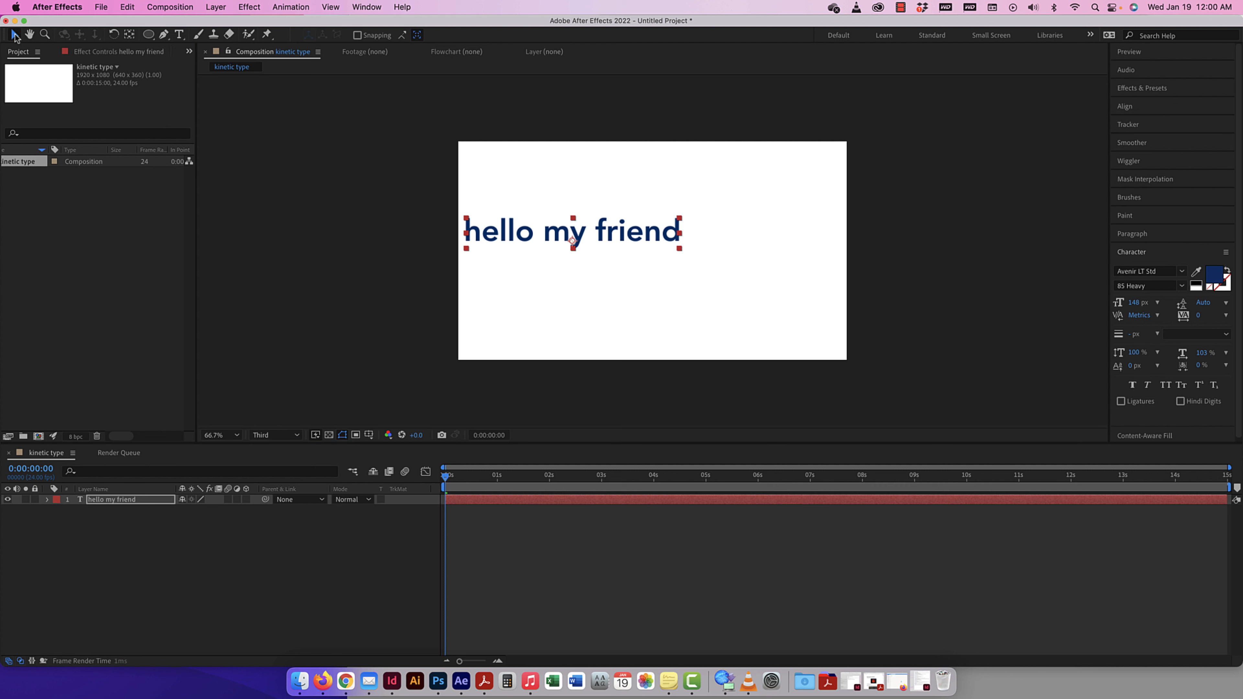
Step: Move the text near the middle of the frame and centre its anchor point on the text
left_click_drag(637, 239, 713, 254)
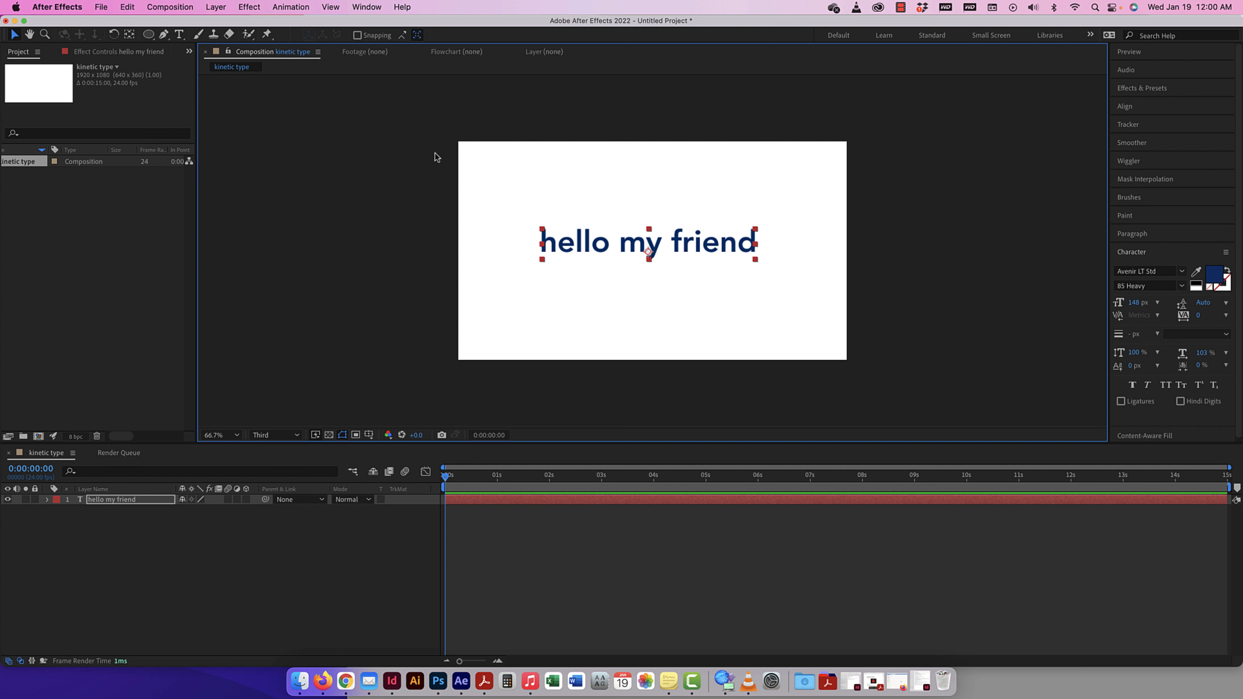
left_click(130, 37)
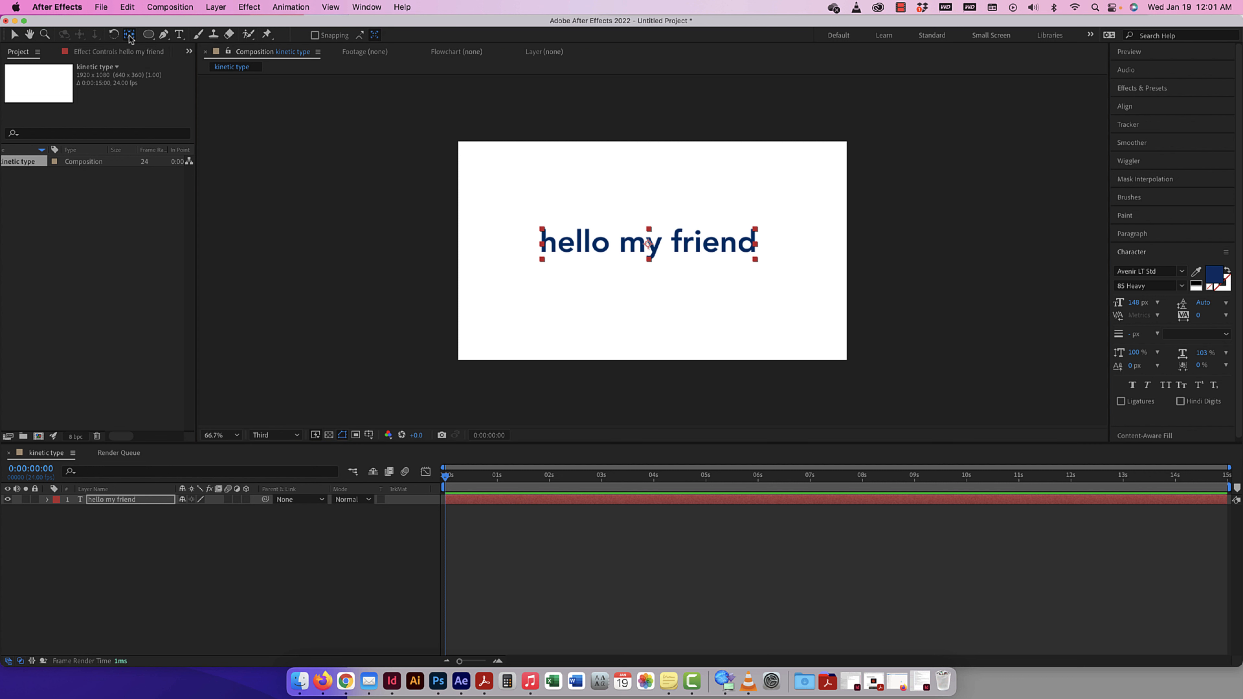
left_click(14, 36)
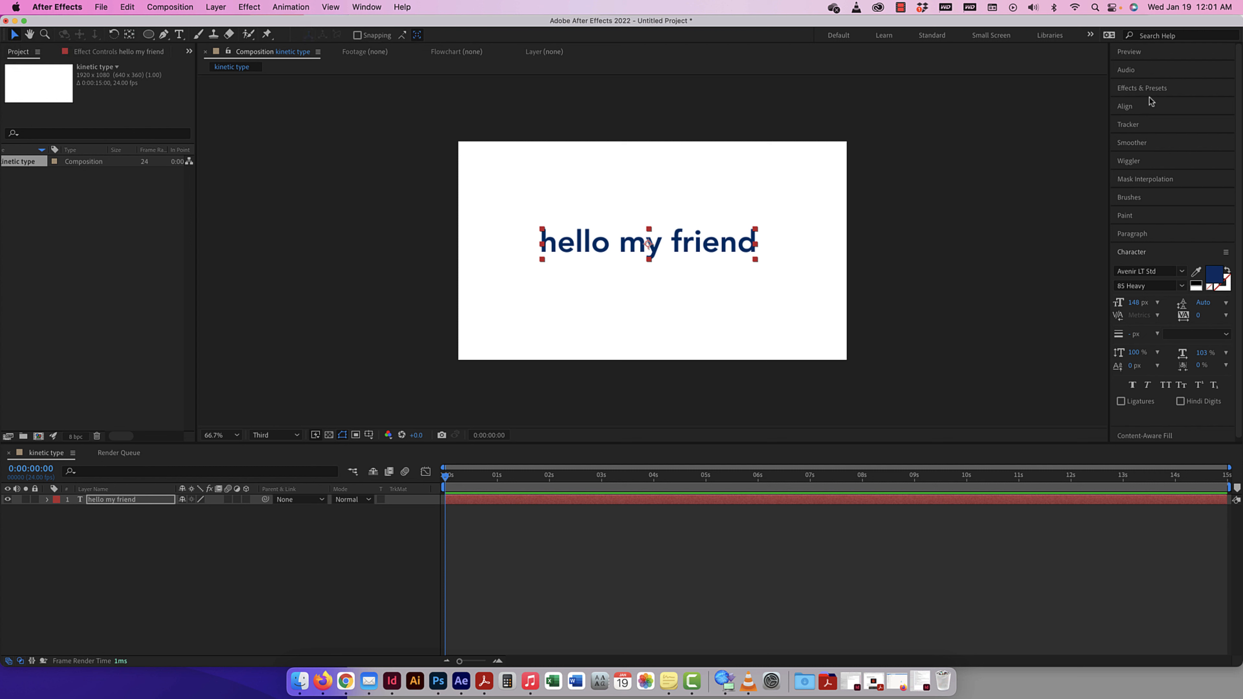
Step: Align the text layer to the horizontal and vertical centre of the composition
left_click(1126, 106)
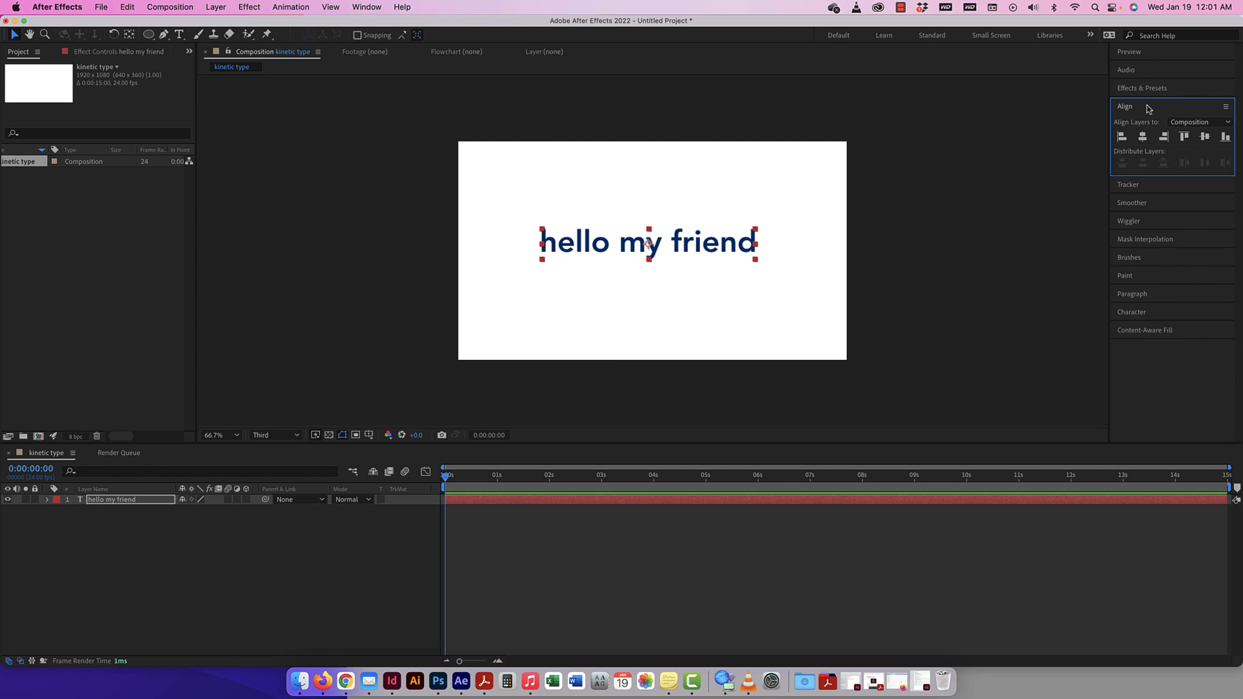
left_click(367, 7)
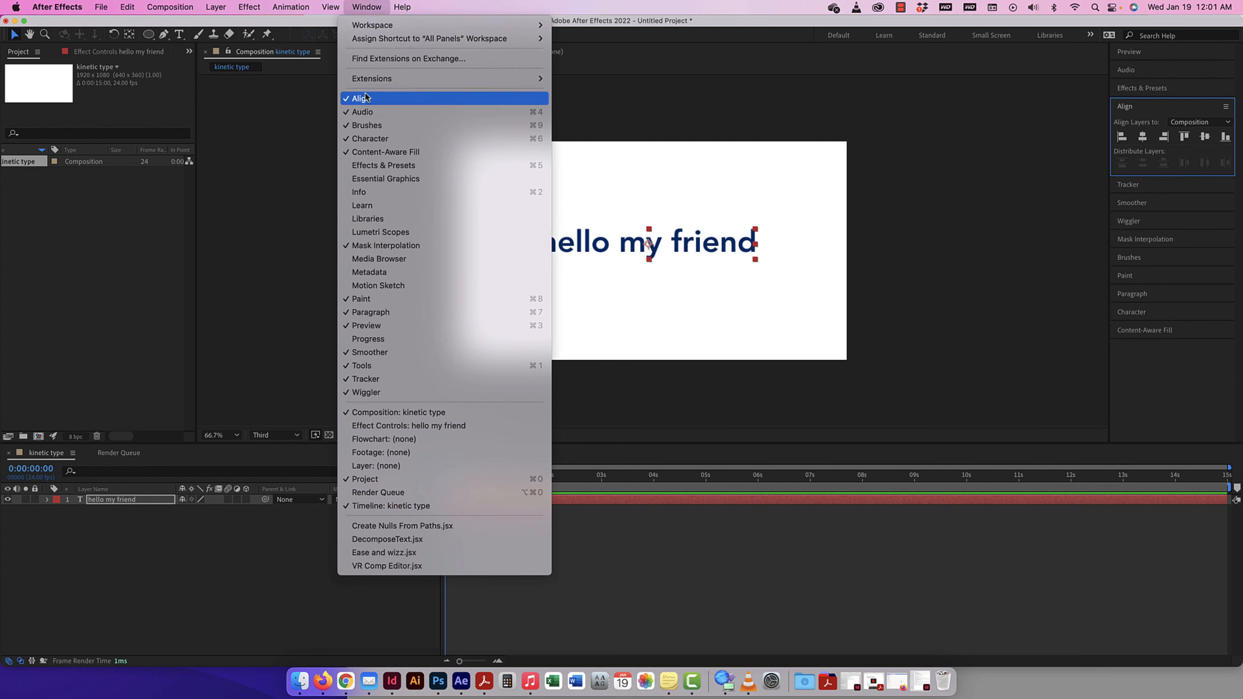
left_click(1160, 128)
left_click(1143, 137)
left_click(1205, 136)
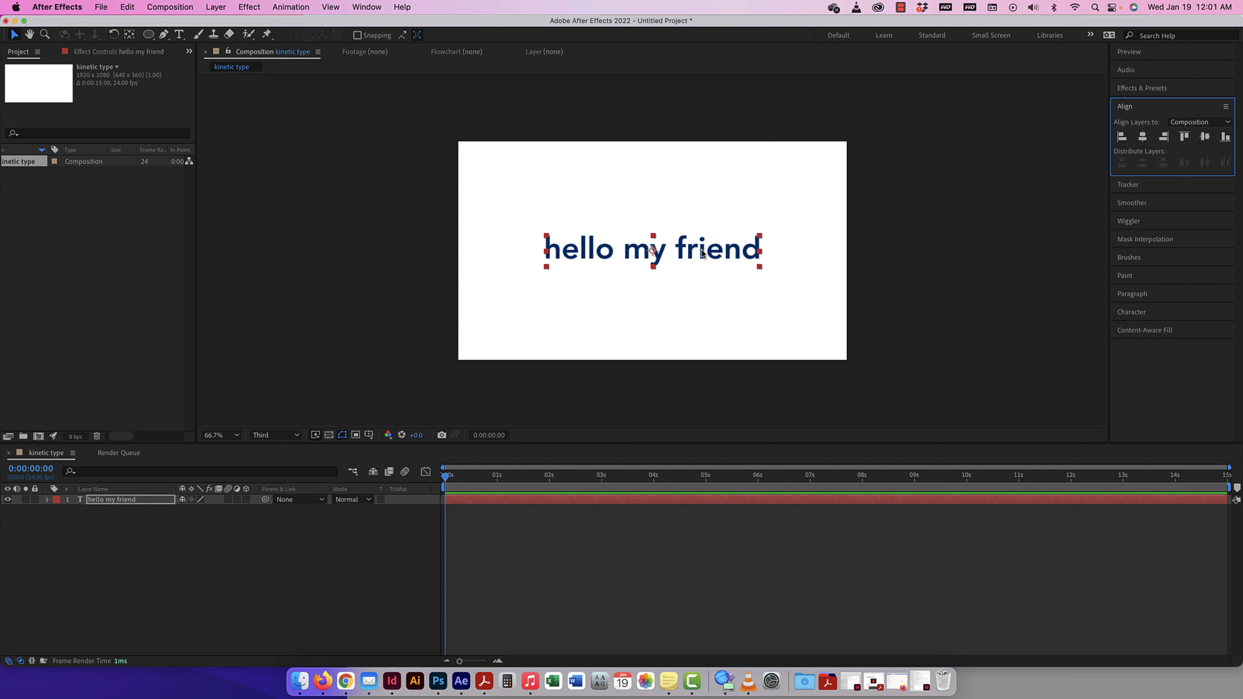
left_click_drag(699, 254, 699, 182)
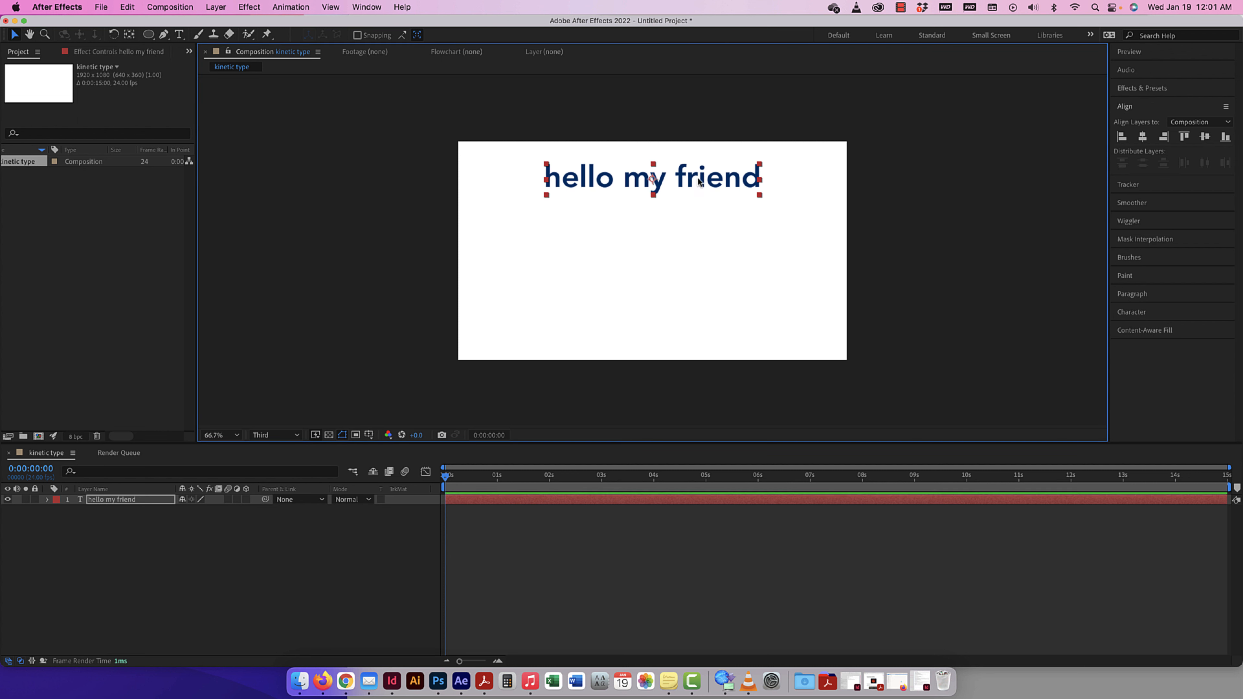
key("super+z")
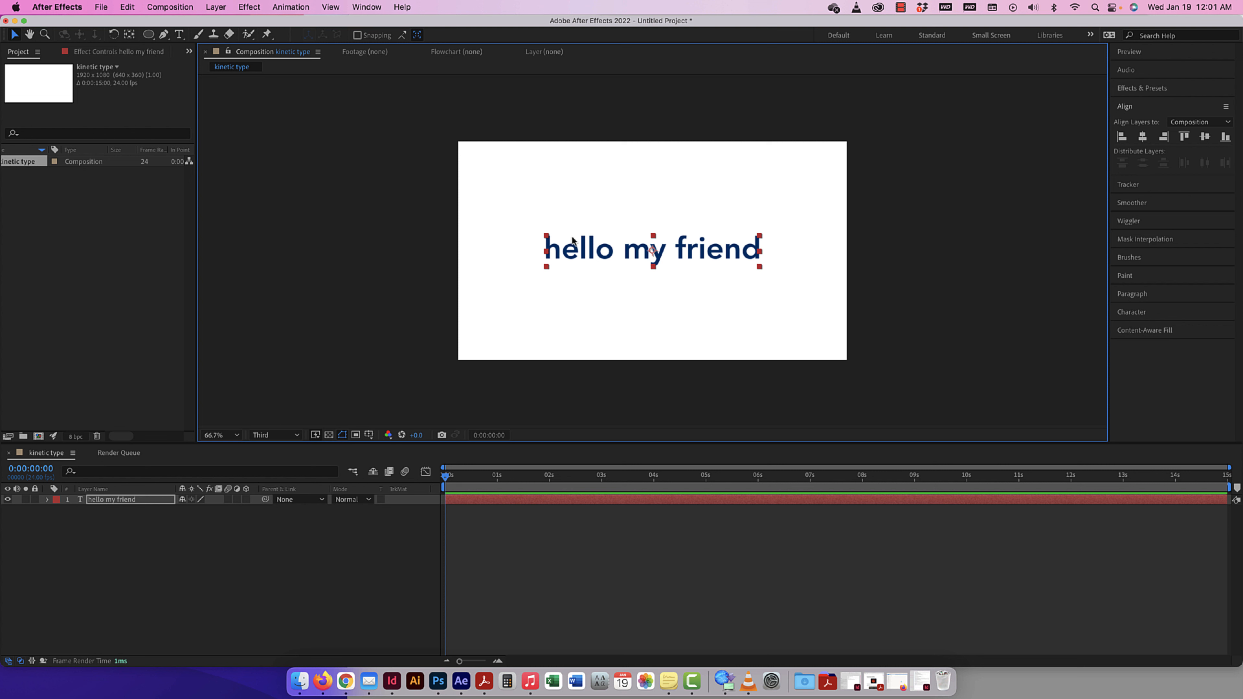
left_click(1143, 137)
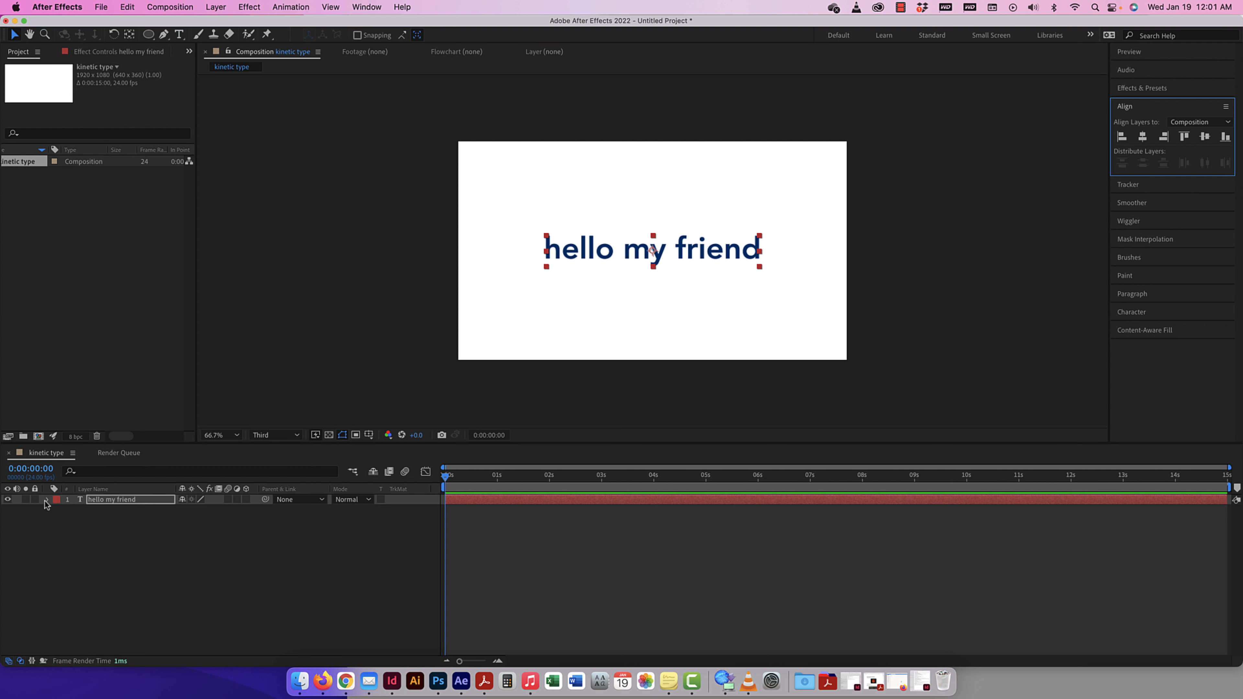
Step: Enlarge the timeline area and expand the text layer's Transform and Text properties, examining Path Options and More Options
left_click_drag(546, 445, 540, 377)
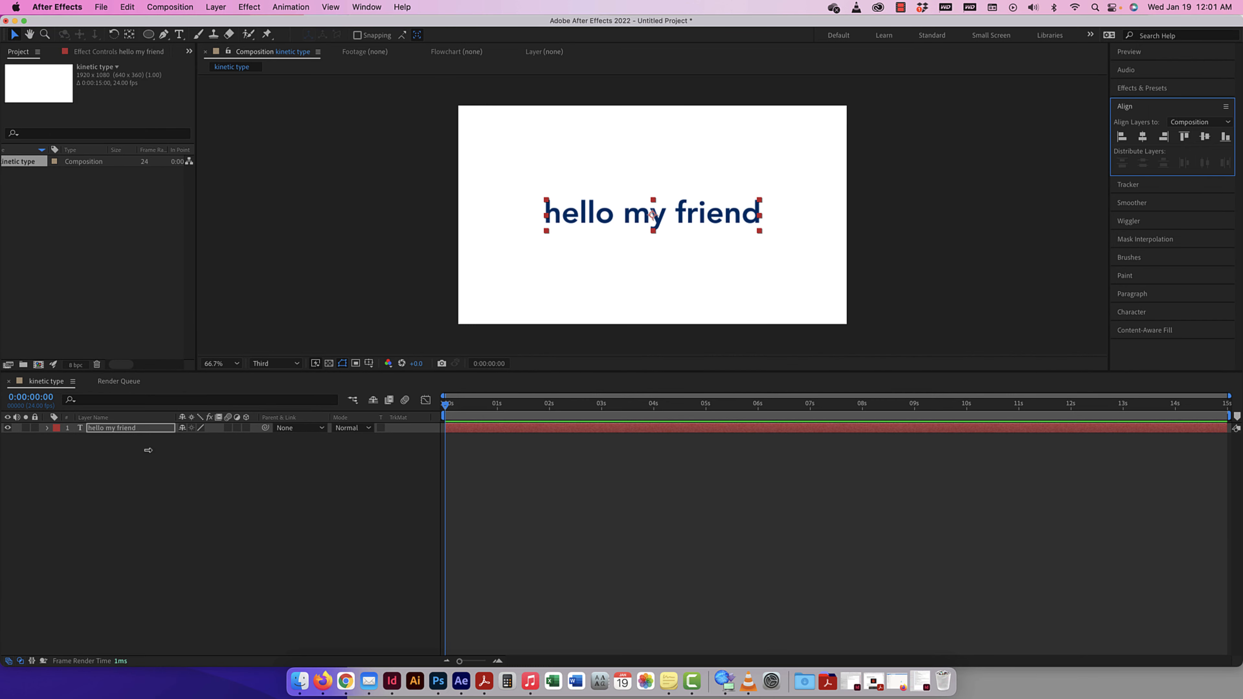
left_click(47, 428)
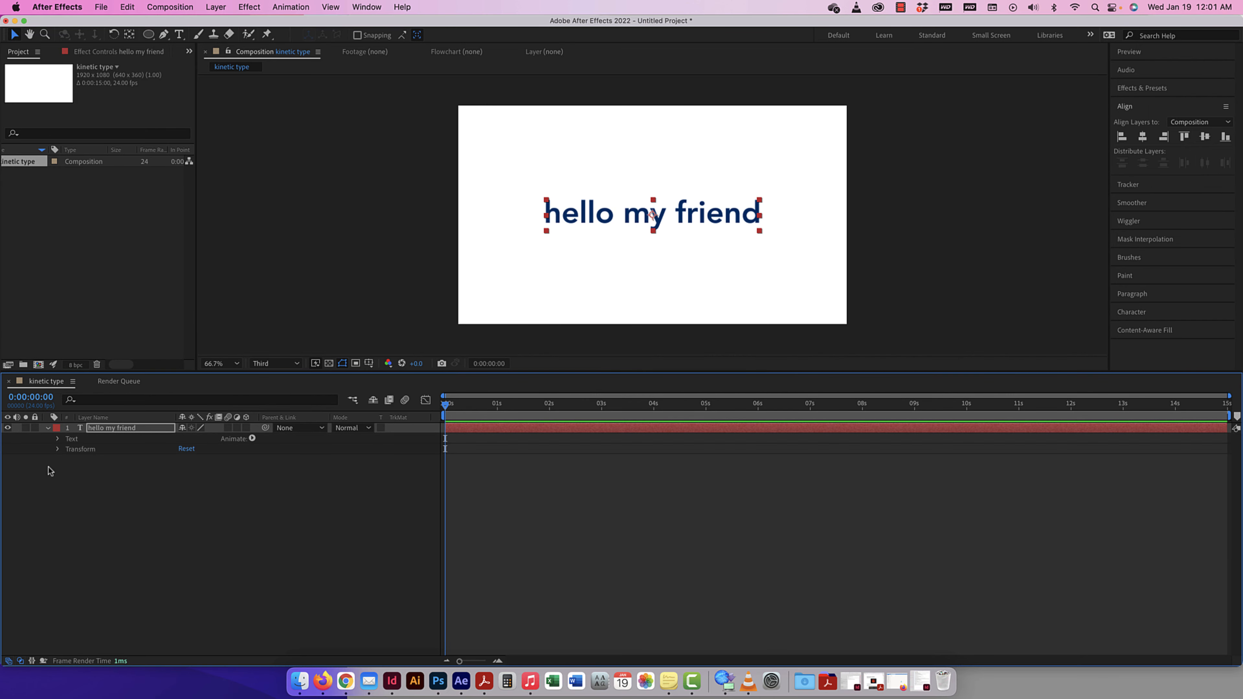
left_click(57, 449)
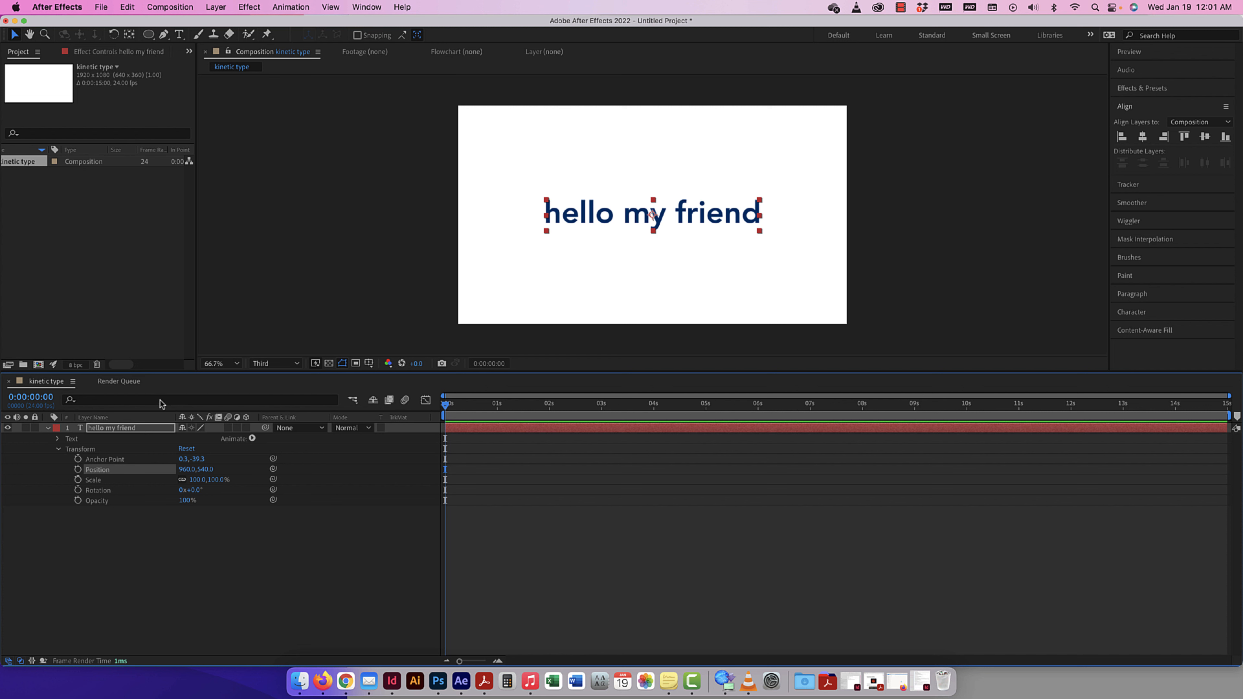
left_click(58, 441)
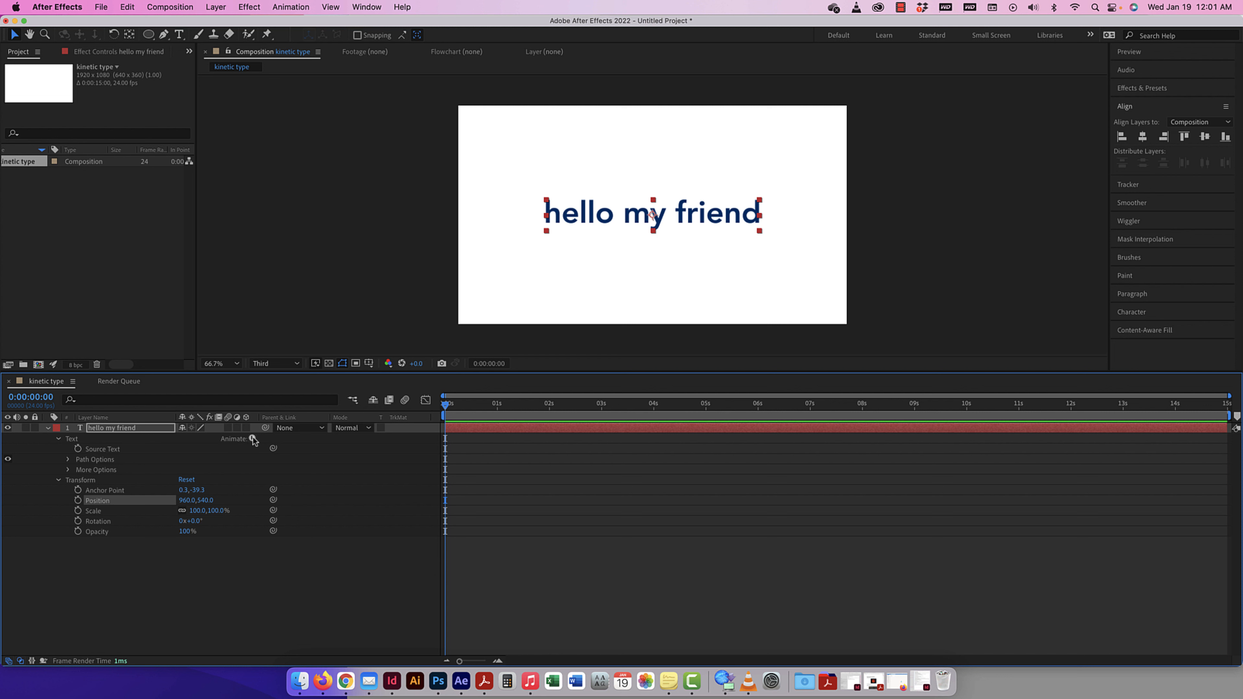
left_click(68, 460)
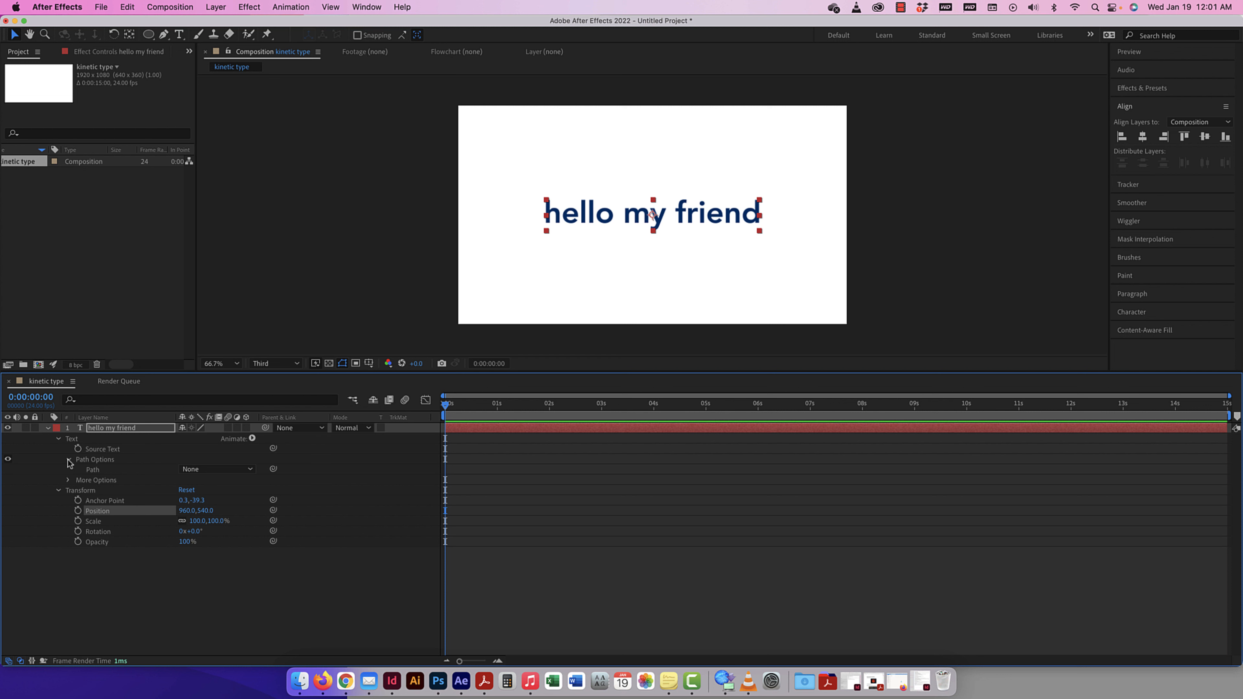
left_click(68, 460)
left_click(69, 470)
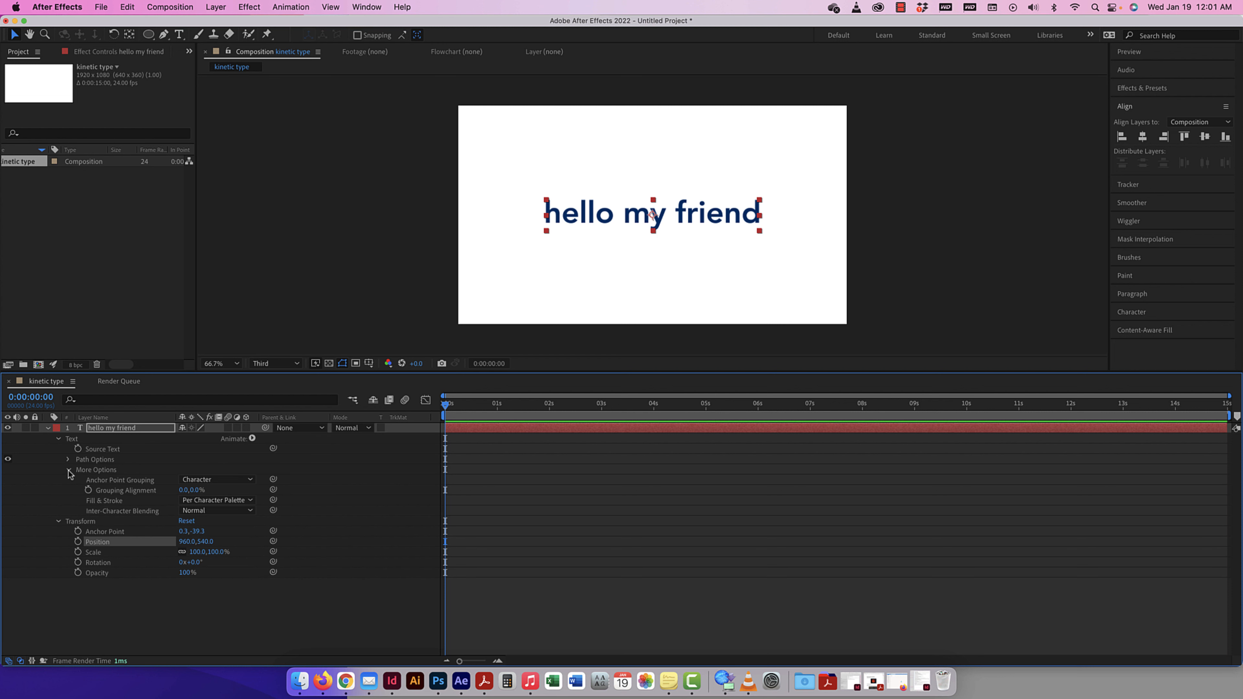
left_click(68, 471)
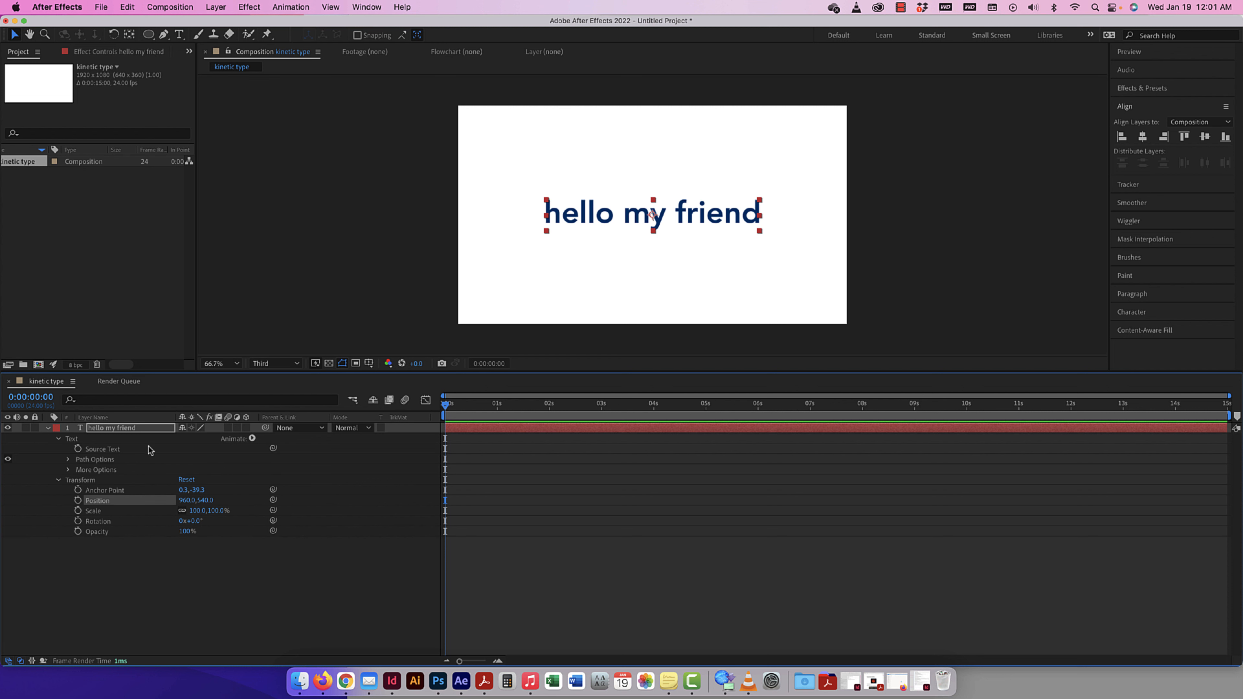
Step: Add a Tracking animator to the text layer with the tracking type kept at Before & After
left_click(252, 439)
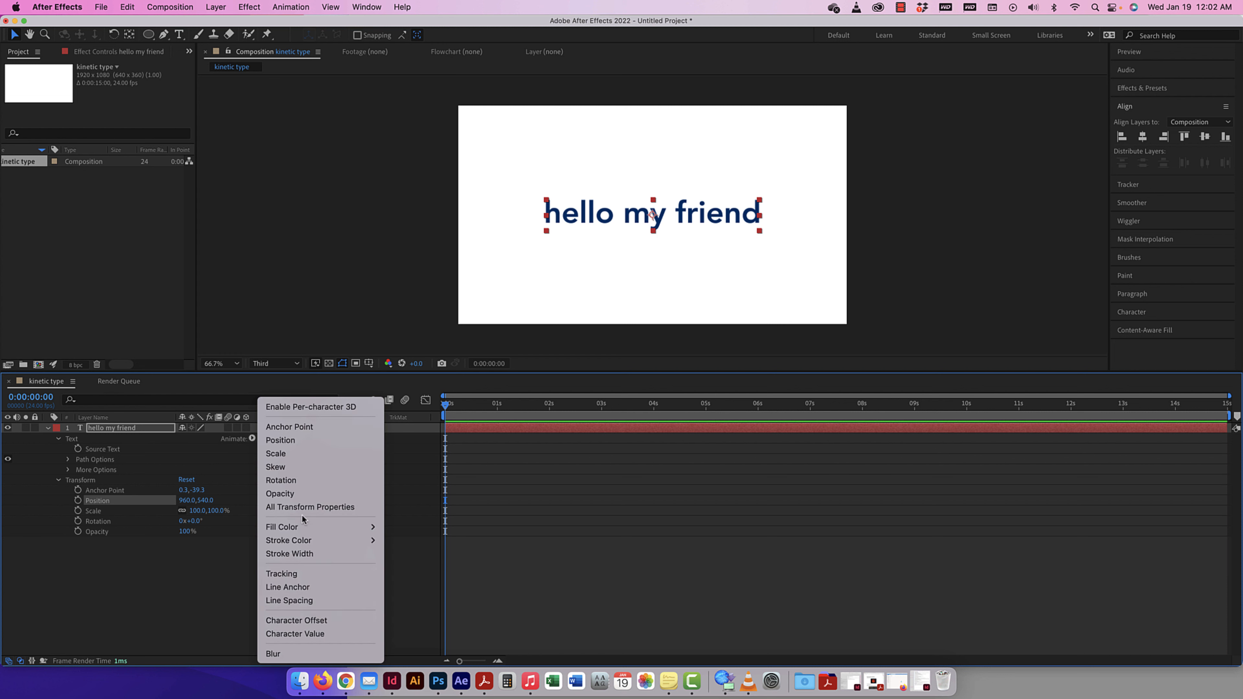
left_click(308, 574)
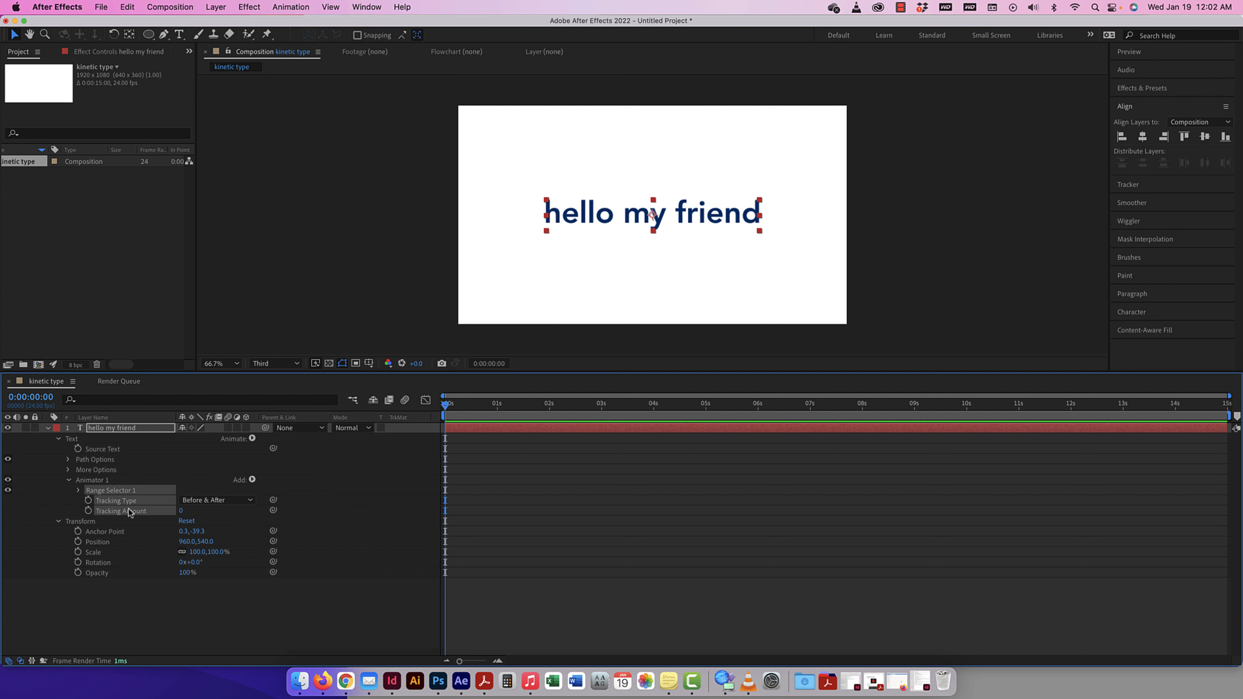
left_click(195, 502)
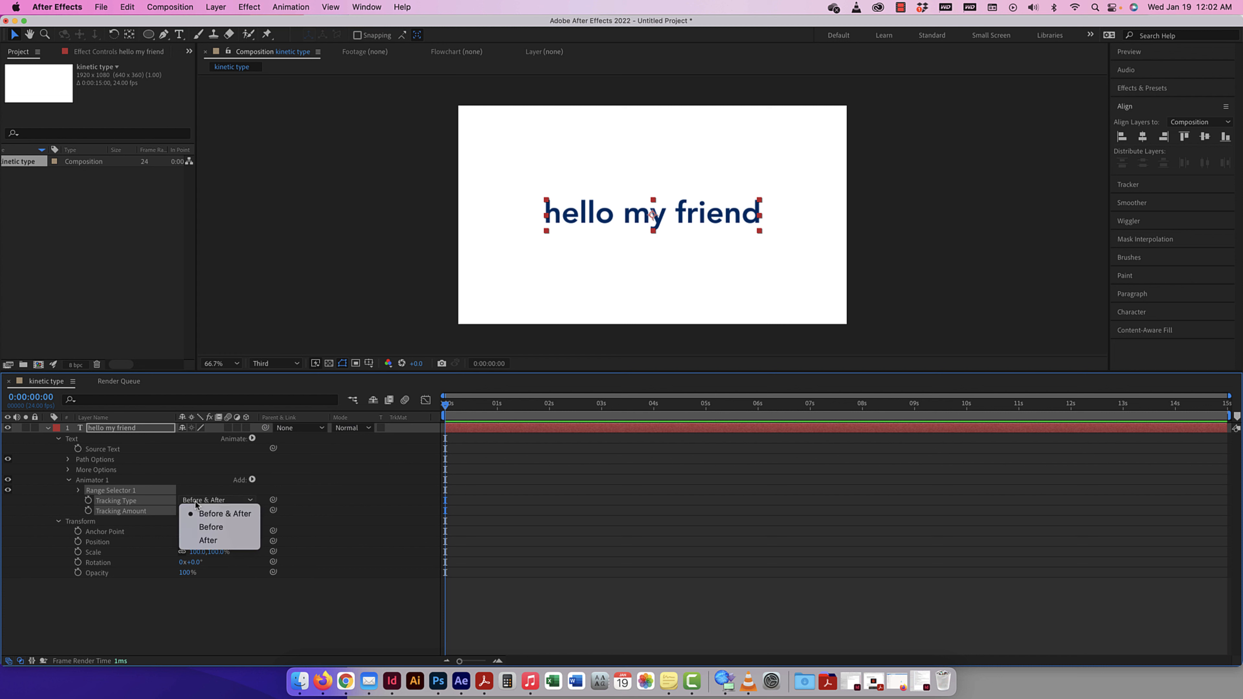
left_click(201, 512)
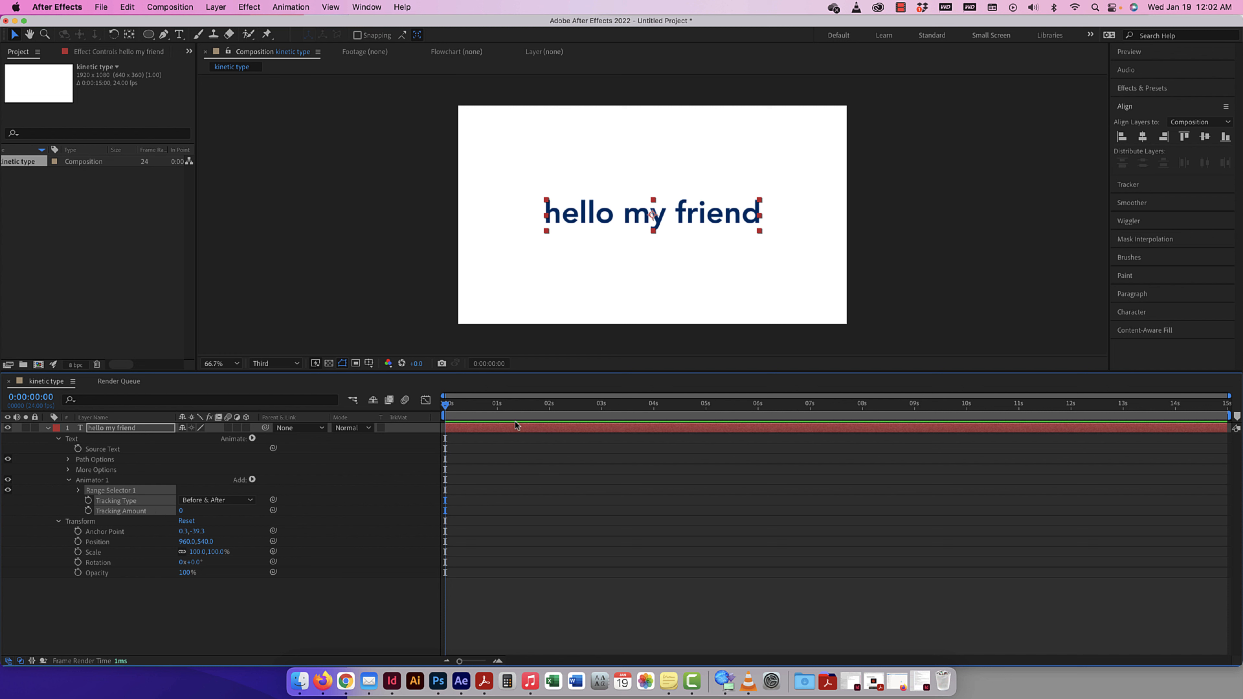
Step: Animate the letter spacing by keyframing tracking at 0 seconds and setting the Tracking Amount to 59 at 2 seconds
mouse_move(447, 405)
left_mouse_down()
mouse_move(458, 406)
mouse_move(444, 406)
left_mouse_up()
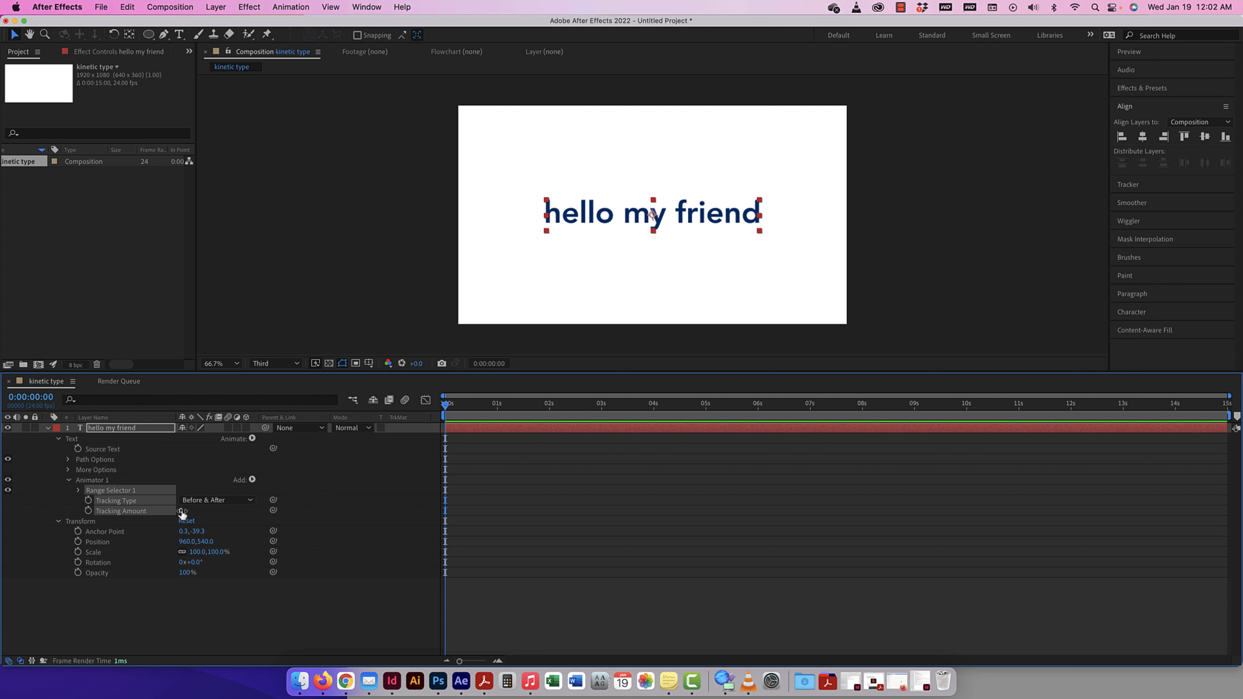
left_click(88, 511)
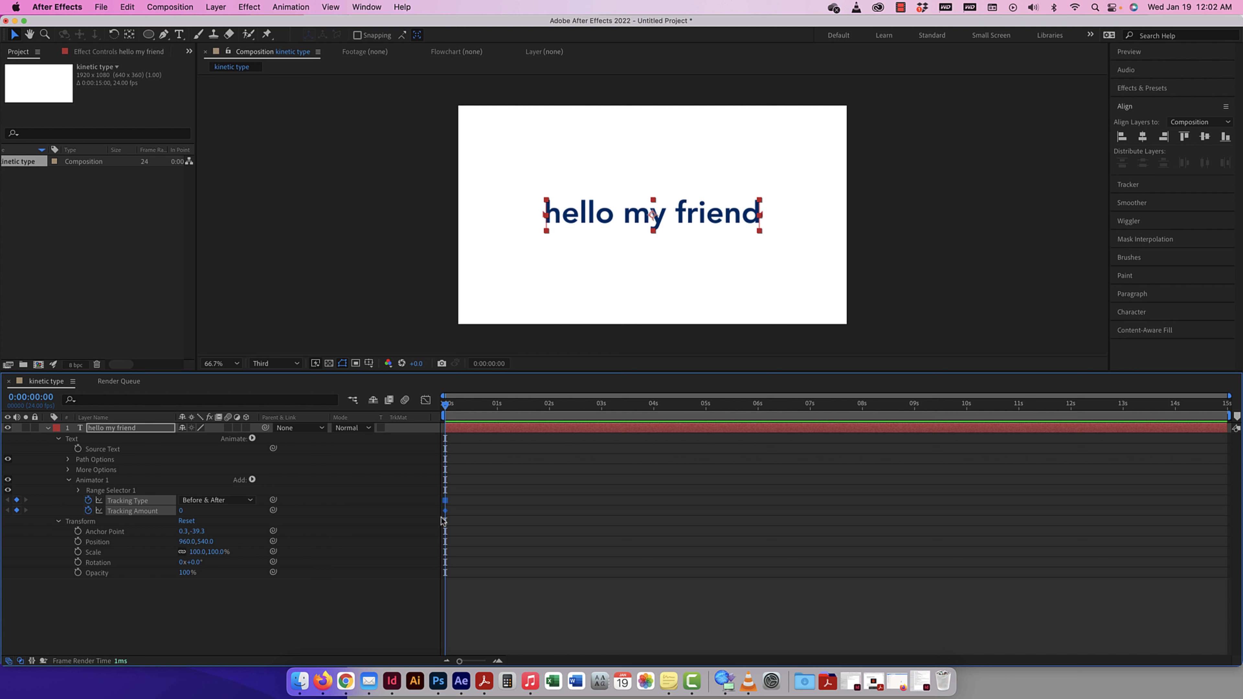
left_click_drag(446, 404, 550, 404)
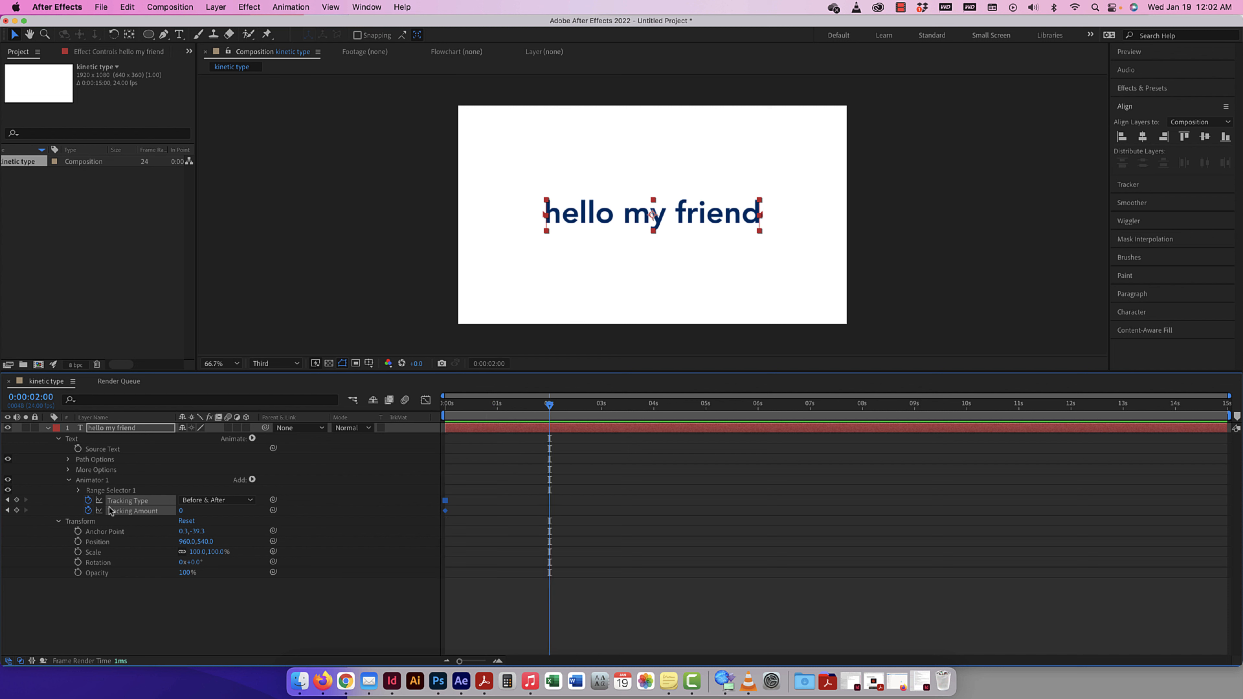
left_click(181, 512)
left_click(215, 512)
left_click_drag(181, 512, 214, 512)
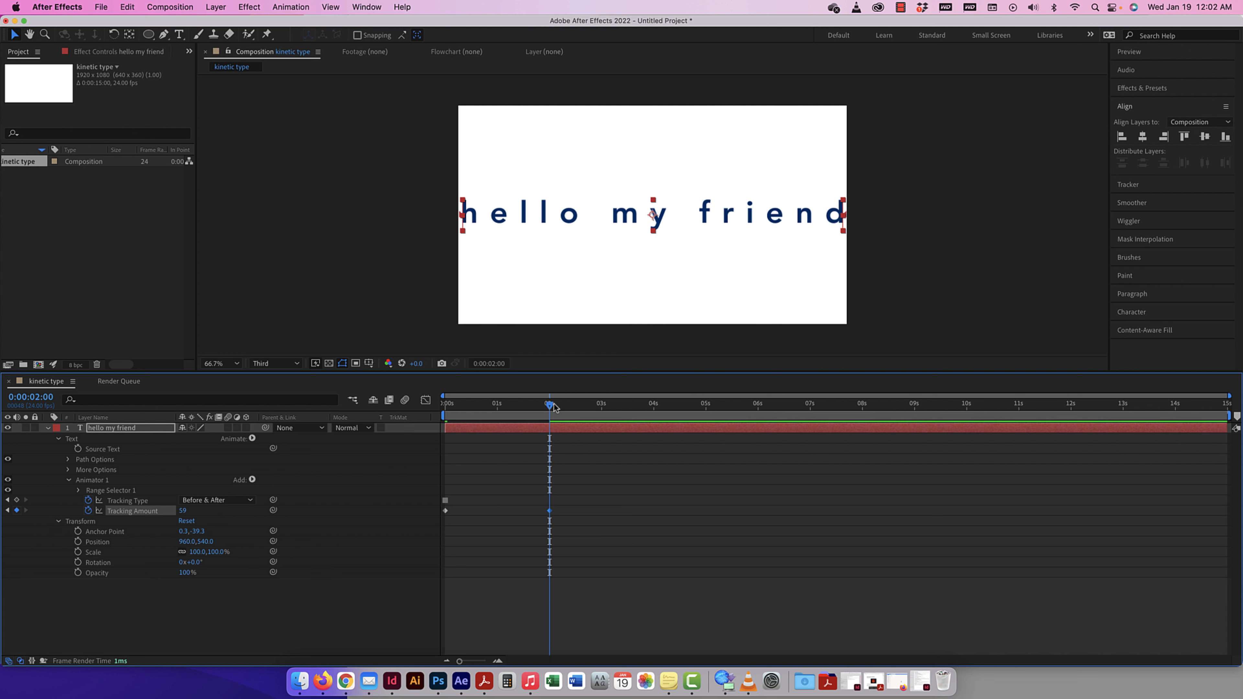
Step: Preview the tracking animation from the start of the composition
left_click_drag(549, 405, 432, 406)
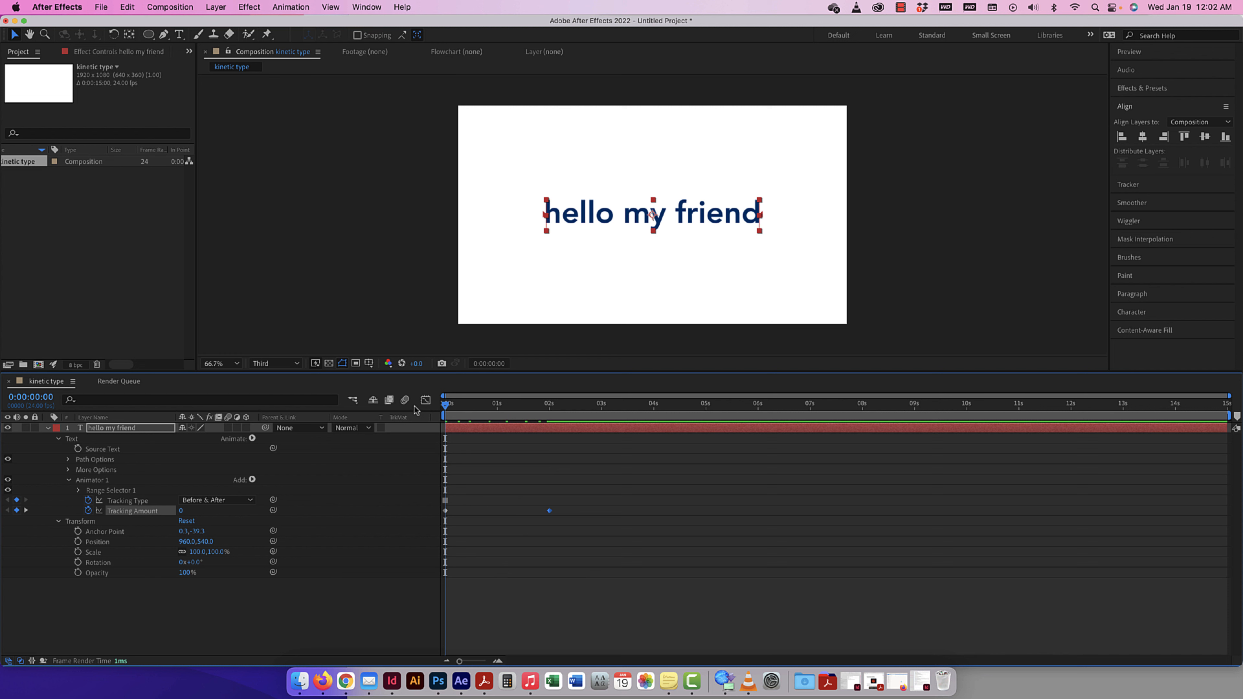
key("space")
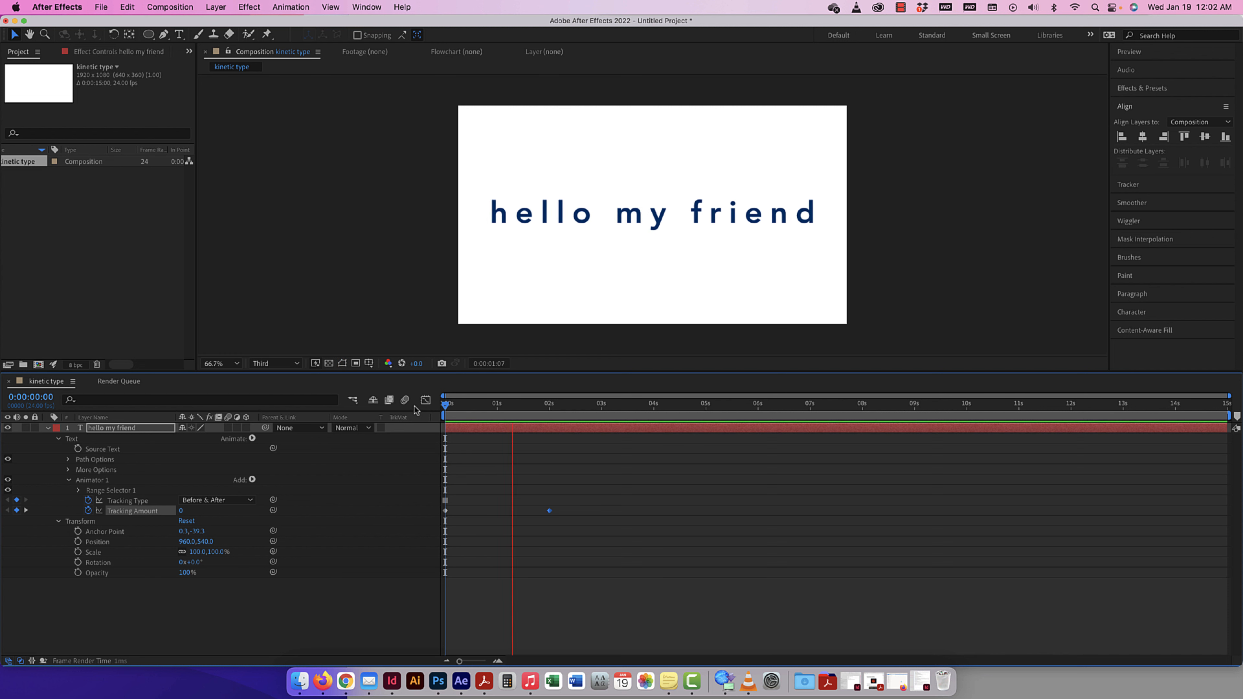
key("space")
Step: Try a faster spread by moving the ending Tracking Amount keyframe within the first half second and previewing it
left_click_drag(549, 511, 464, 511)
left_click_drag(564, 406, 412, 405)
key("space")
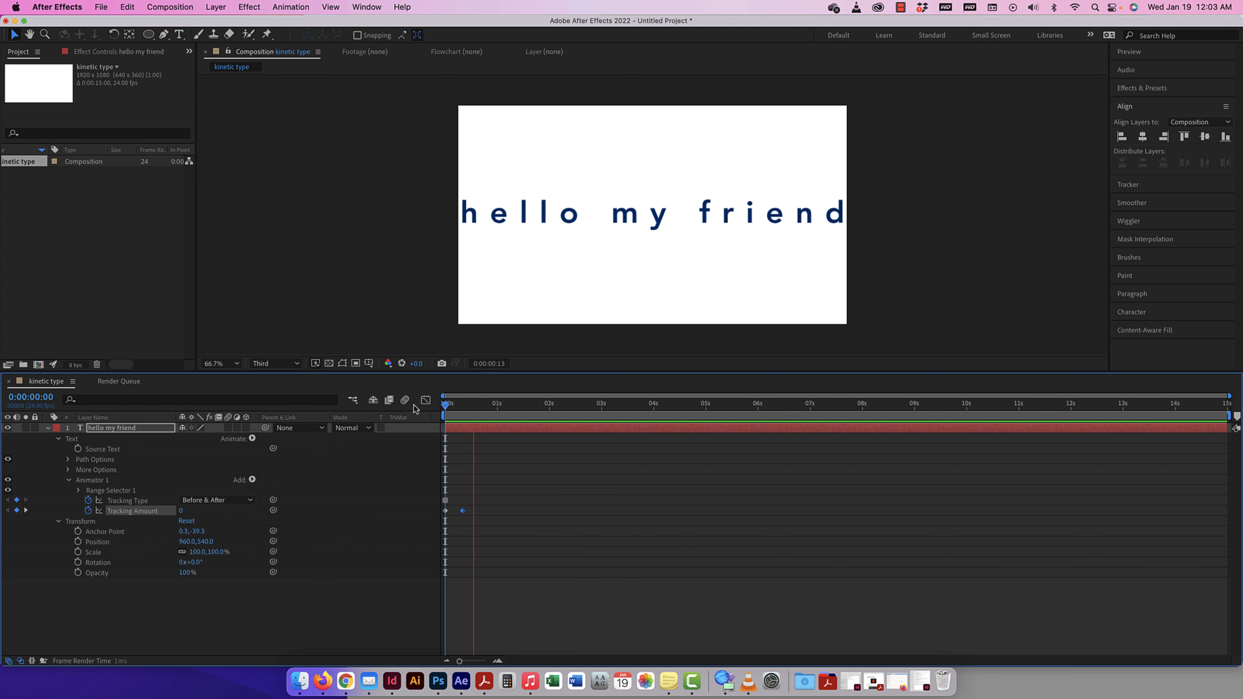
key("space")
Step: Slow the tracking animation by moving the ending Tracking Amount keyframe to 4 seconds
left_click_drag(464, 514, 655, 514)
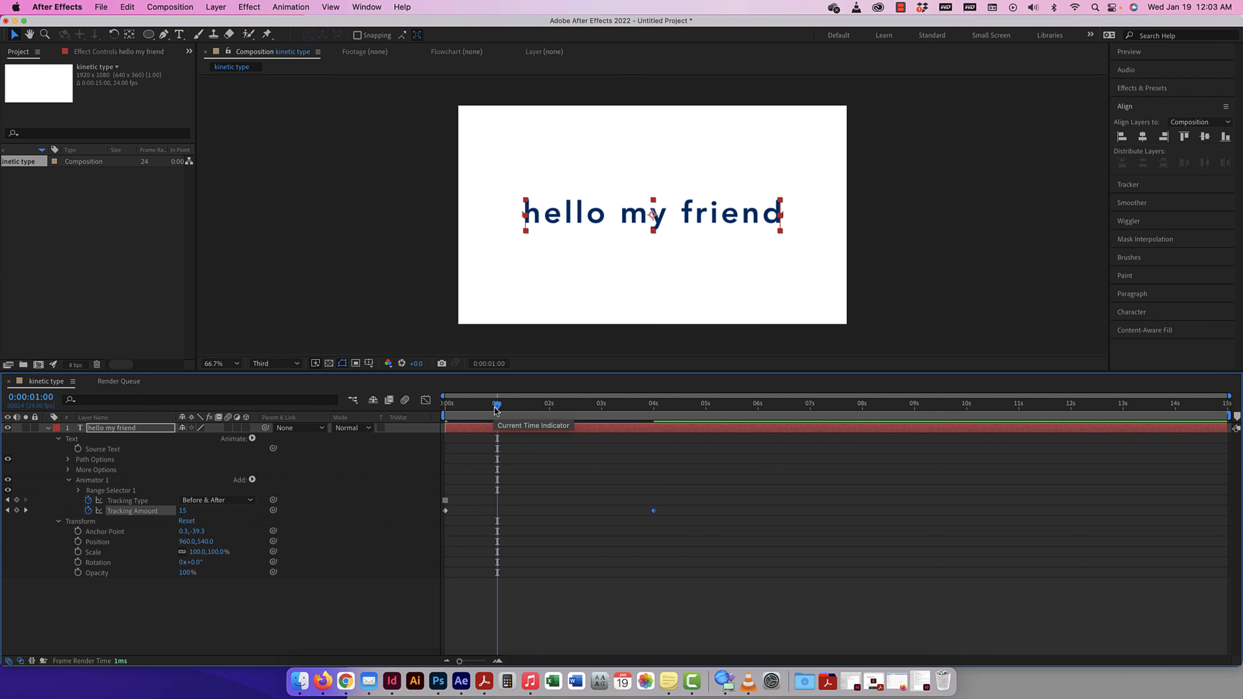
Step: Preview the slowed tracking animation from the start of the composition
left_click_drag(498, 405, 436, 405)
key("space")
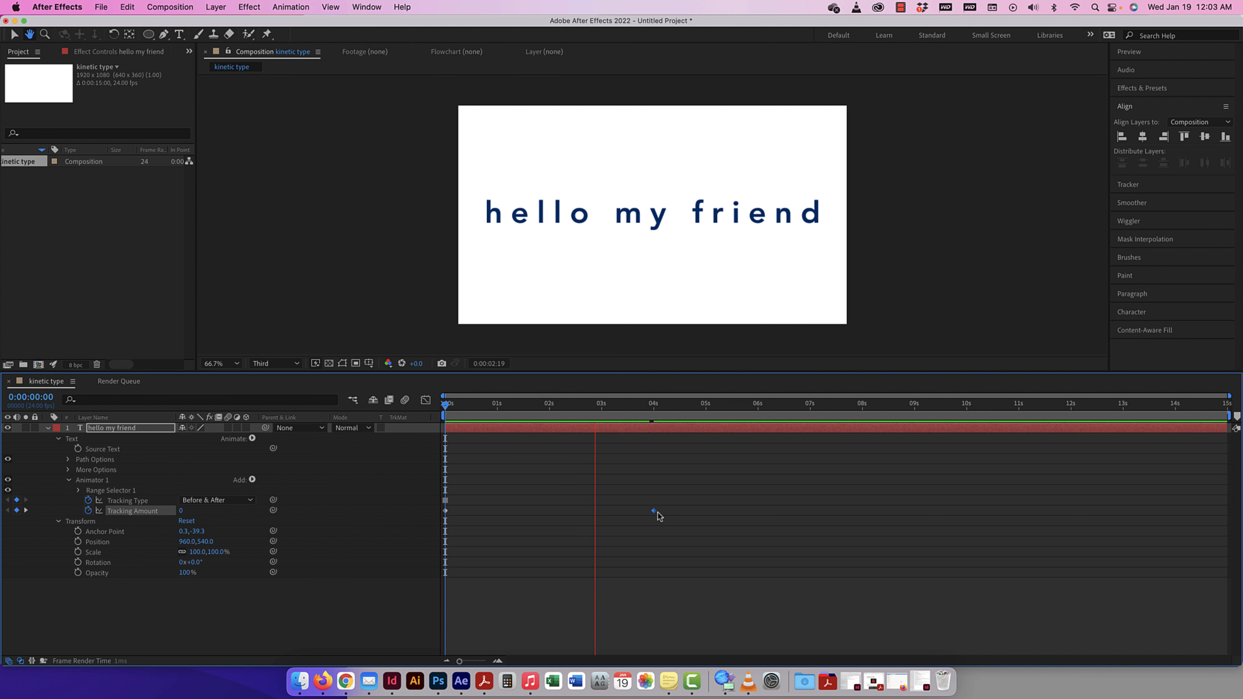
key("space")
Step: Move the ending Tracking Amount keyframe to about 2 seconds and preview the animation from the start
left_click_drag(654, 511, 550, 512)
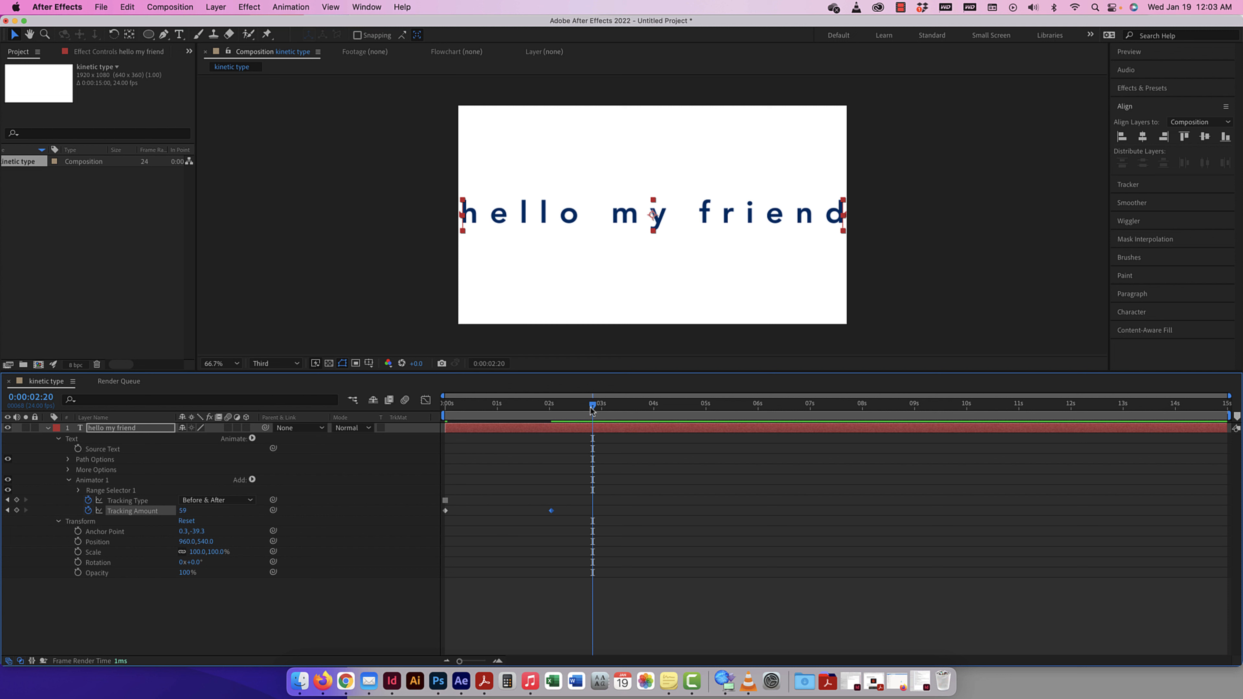
left_click_drag(590, 407, 410, 413)
key("space")
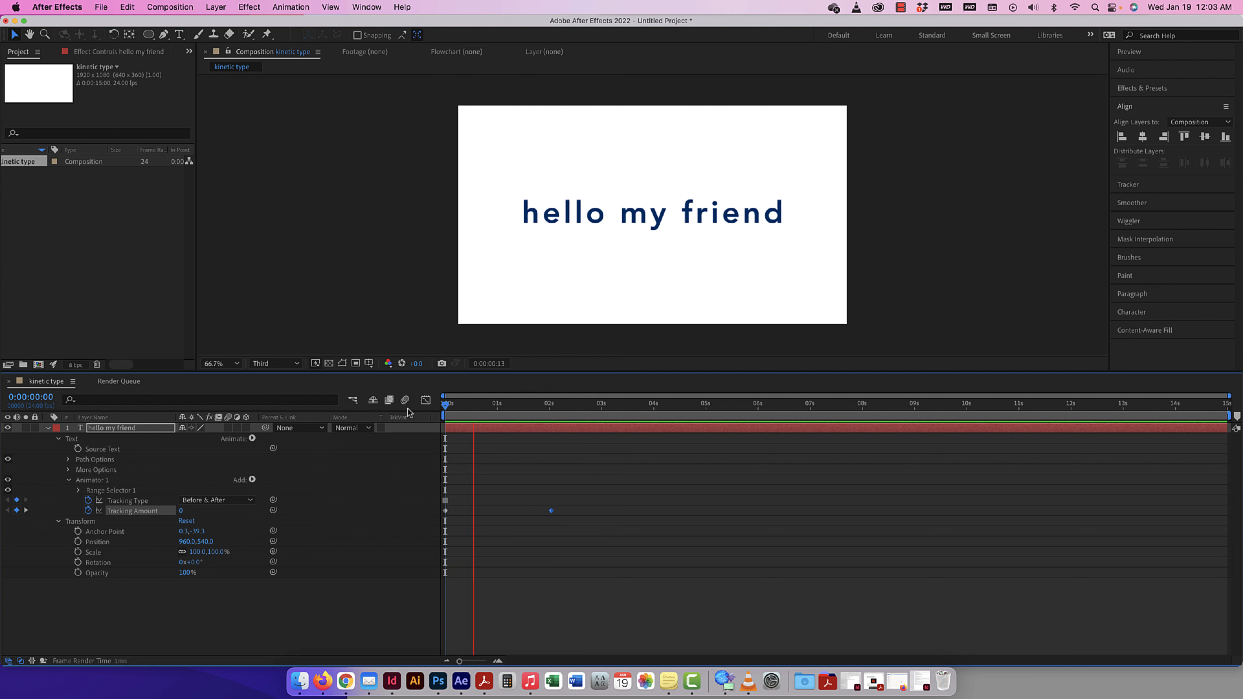
key("space")
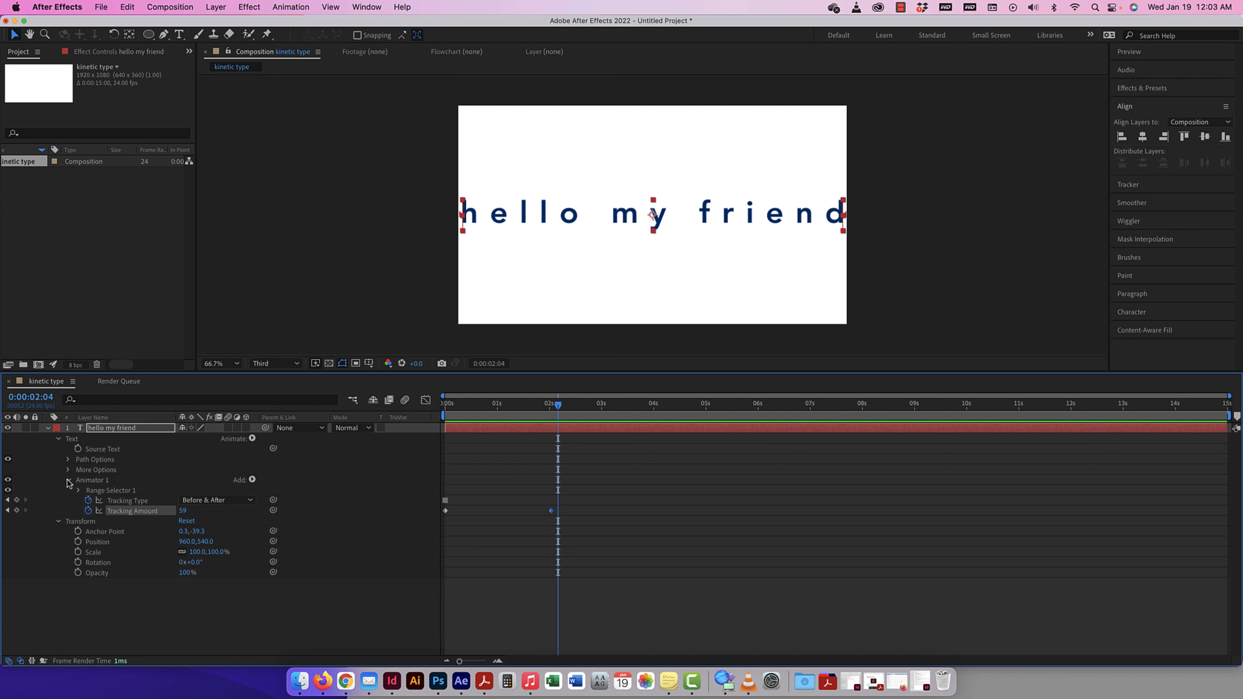
Step: Add a Blur property to Animator 1 of the text layer
left_click(79, 490)
left_click(78, 491)
left_click(252, 481)
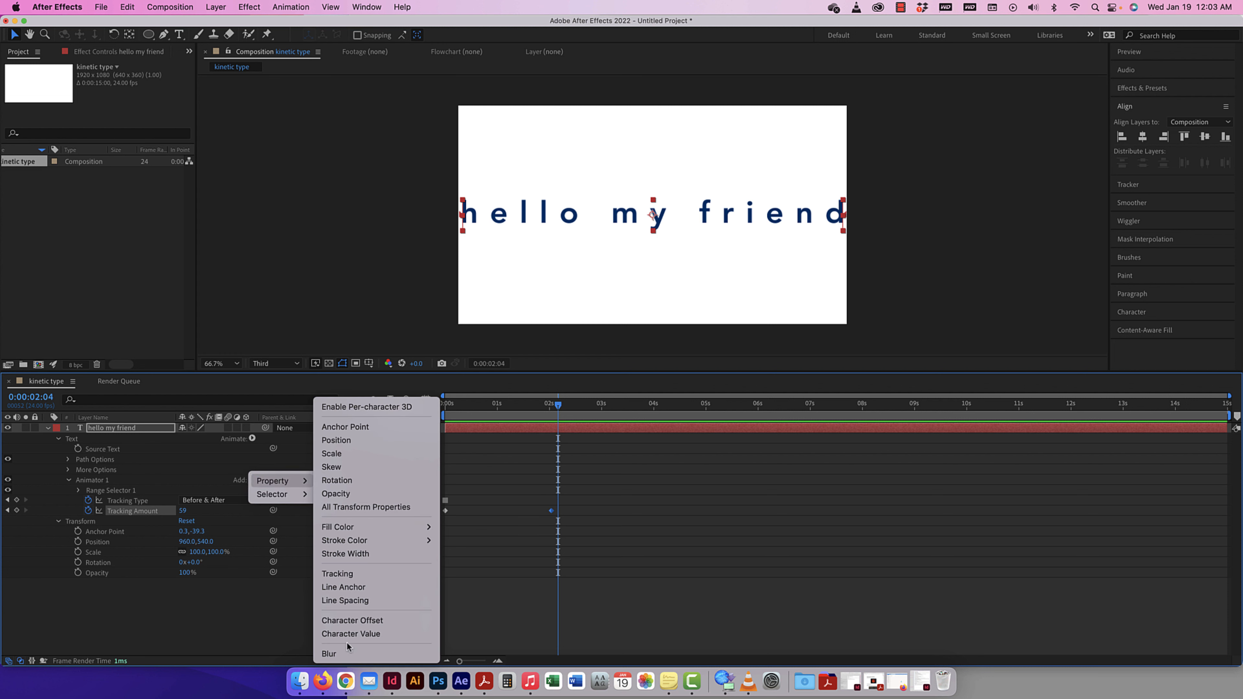
left_click(338, 654)
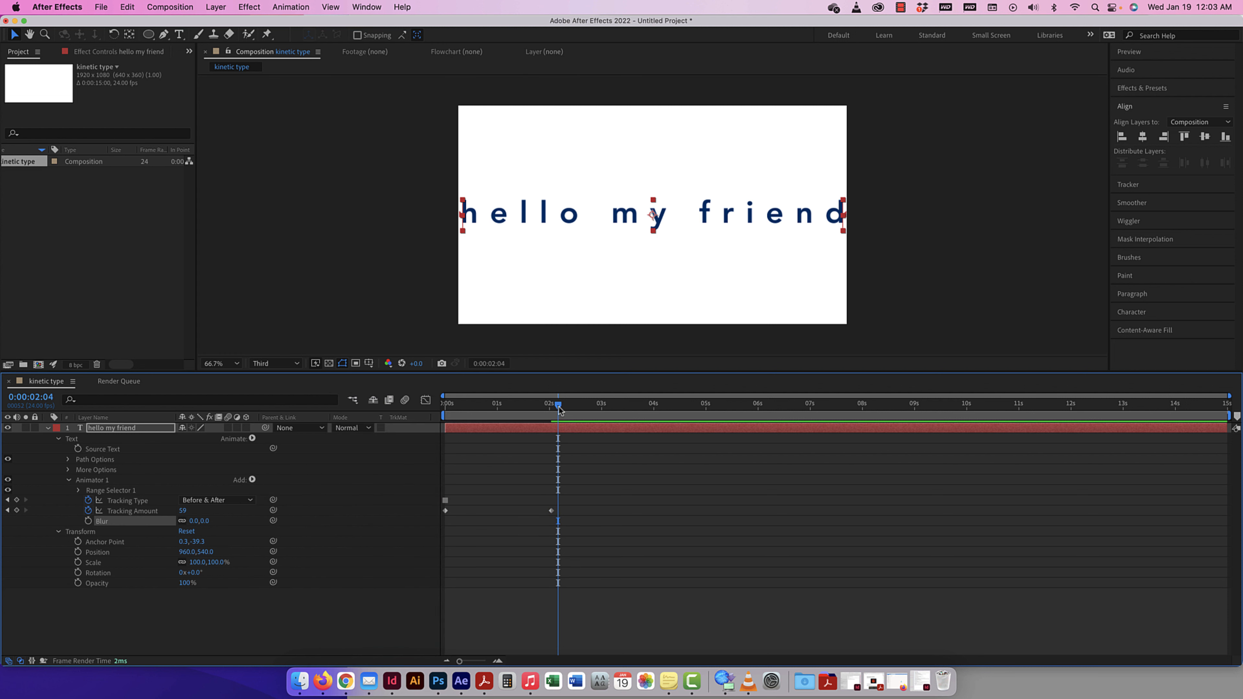
Step: Animate the blur by keyframing it at 0 seconds and setting Blur to 173 at the ending tracking keyframe, 0:00:02:01
left_click_drag(561, 410, 443, 411)
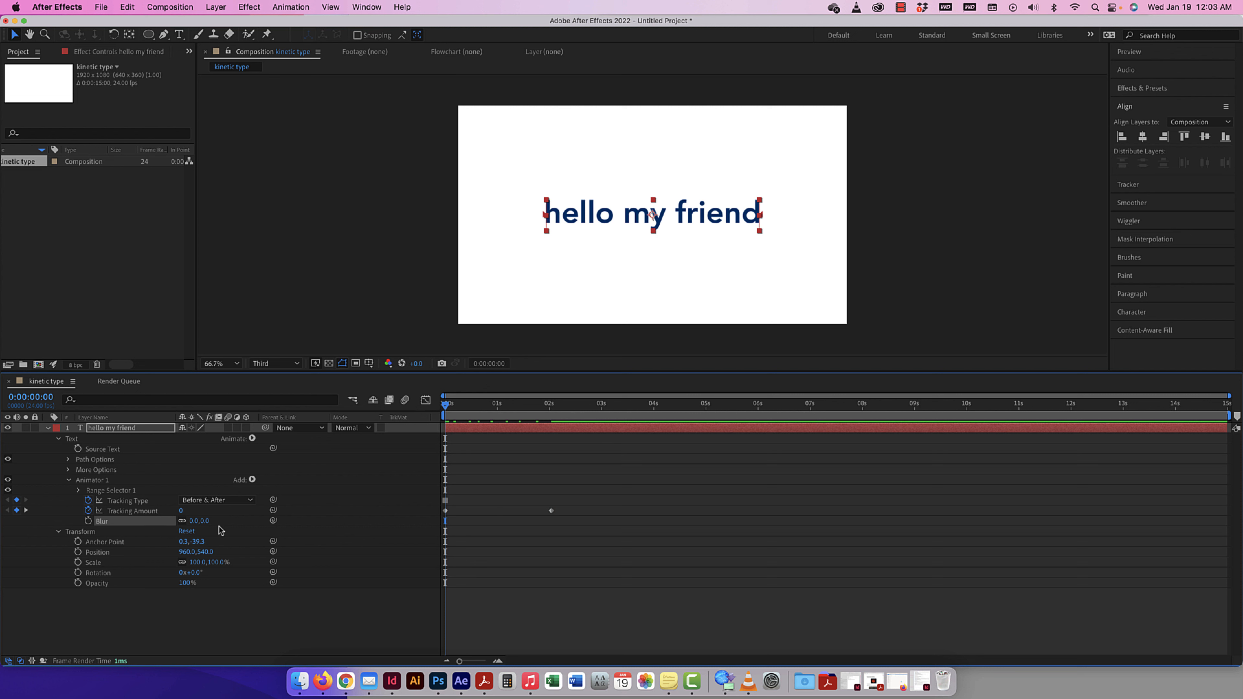
left_click(89, 522)
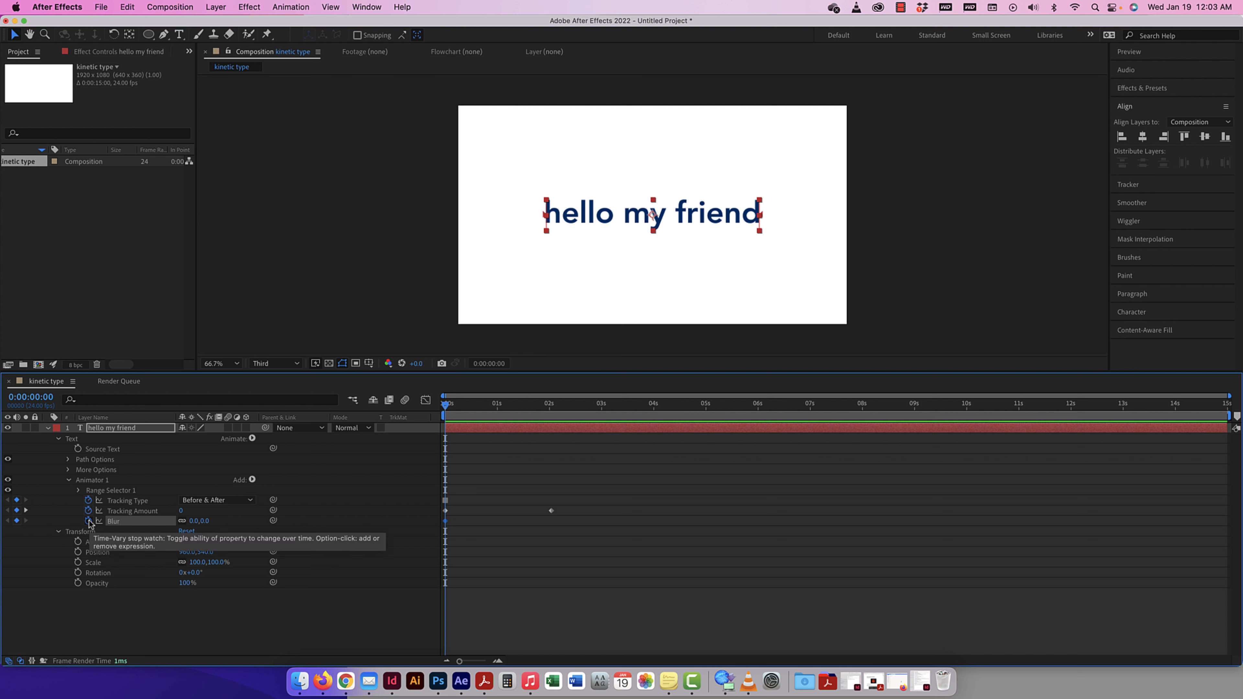
left_click_drag(446, 406, 552, 414)
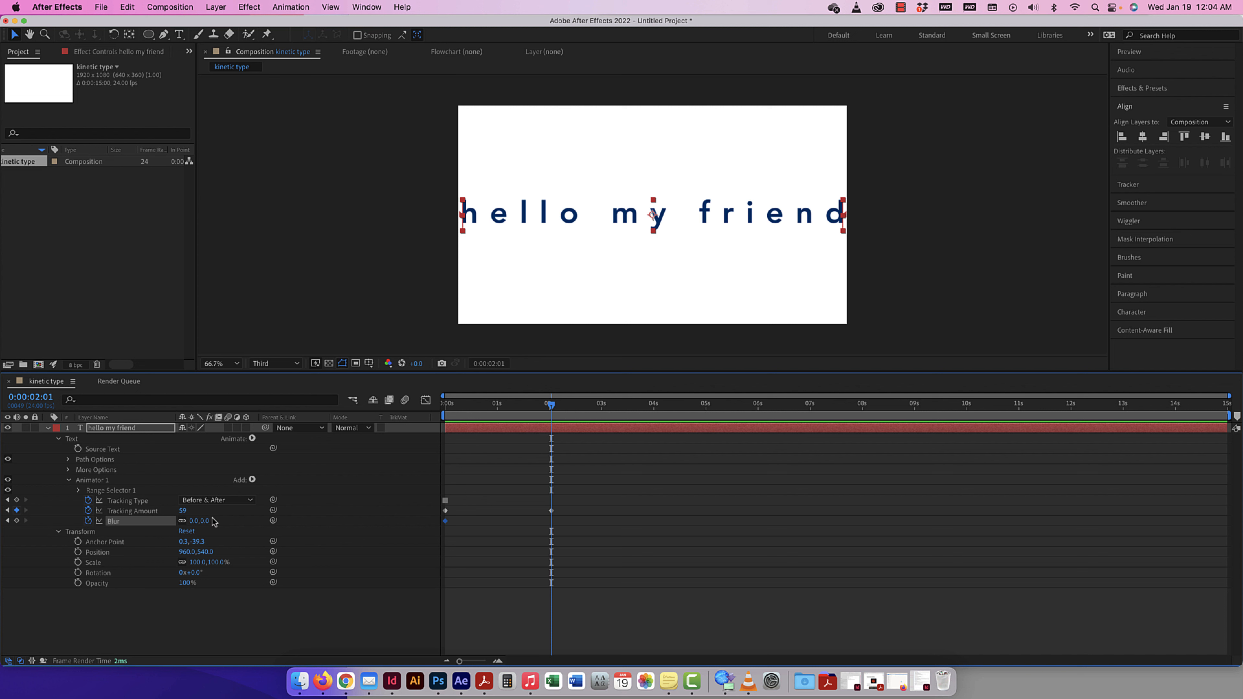
left_click_drag(198, 521, 306, 518)
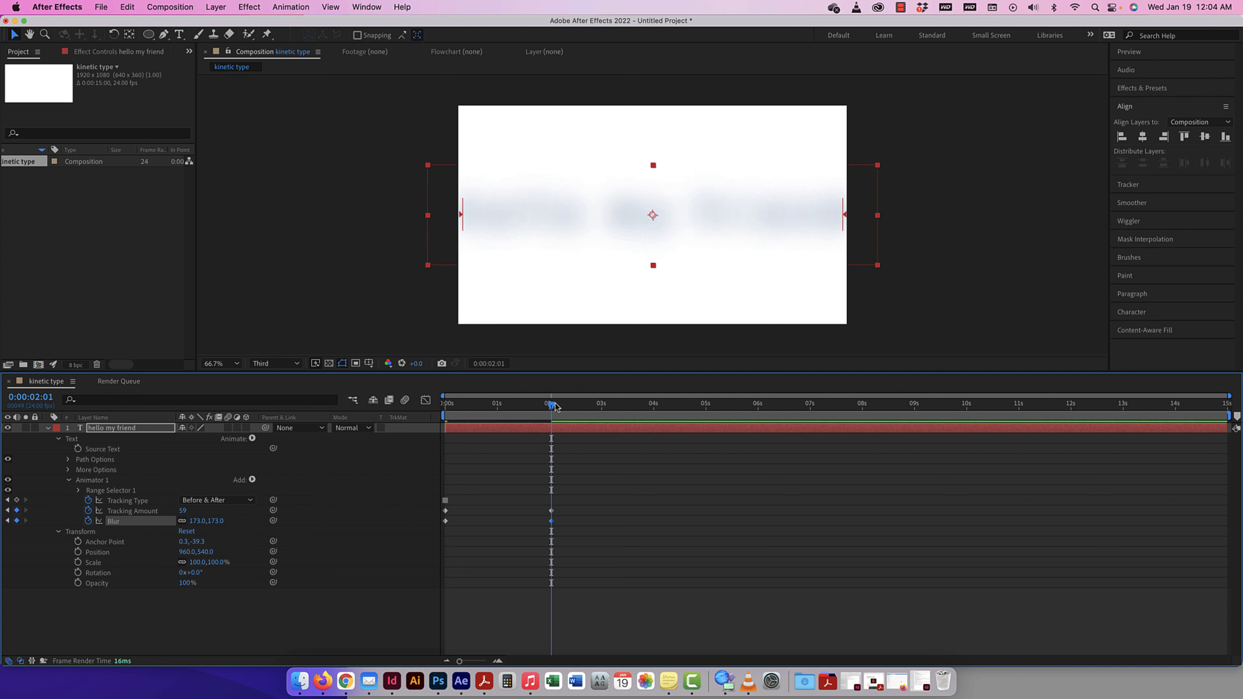
Step: Preview the combined tracking and blur animation from the start
left_click_drag(556, 406, 367, 416)
key("space")
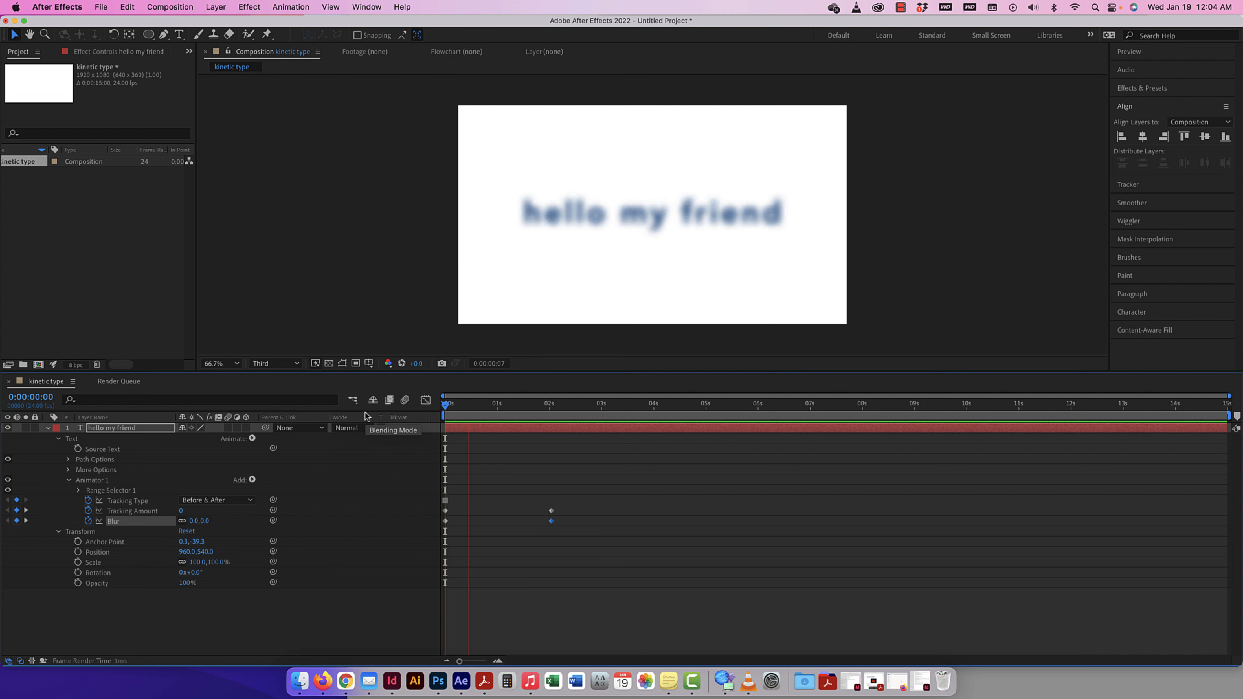
key("space")
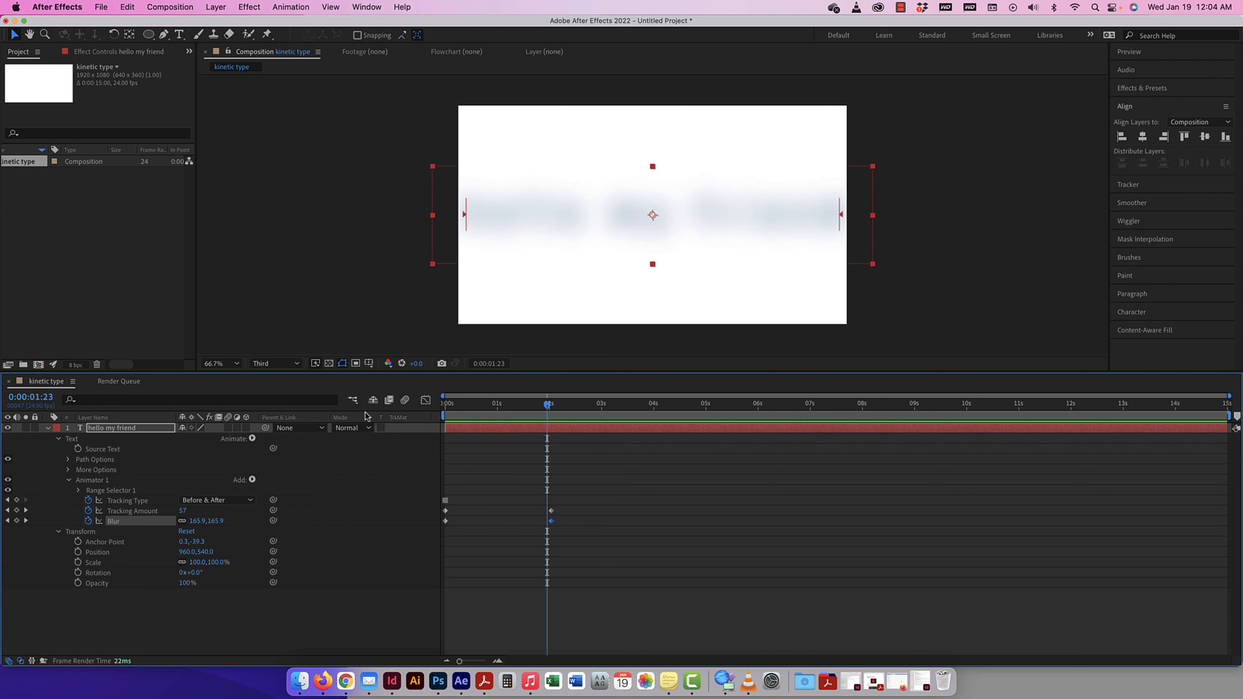
Step: Add an Opacity property to Animator 1 of the text layer
left_click_drag(548, 406, 552, 406)
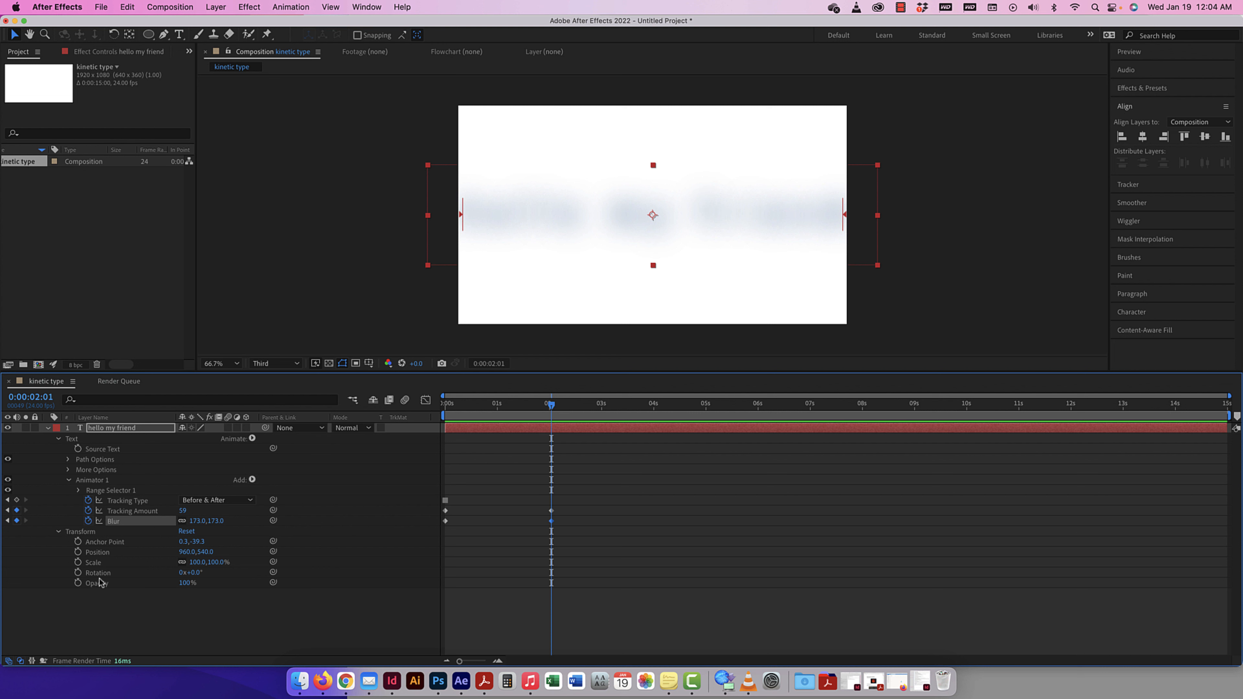
left_click(252, 480)
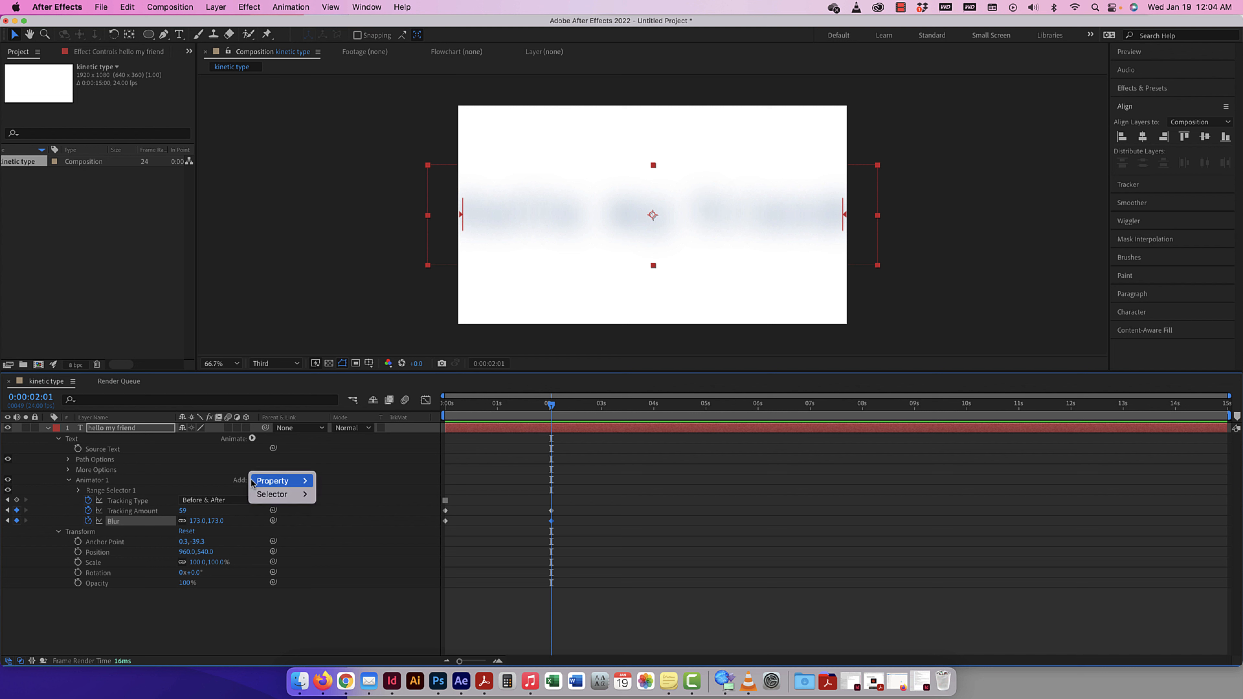
mouse_move(258, 483)
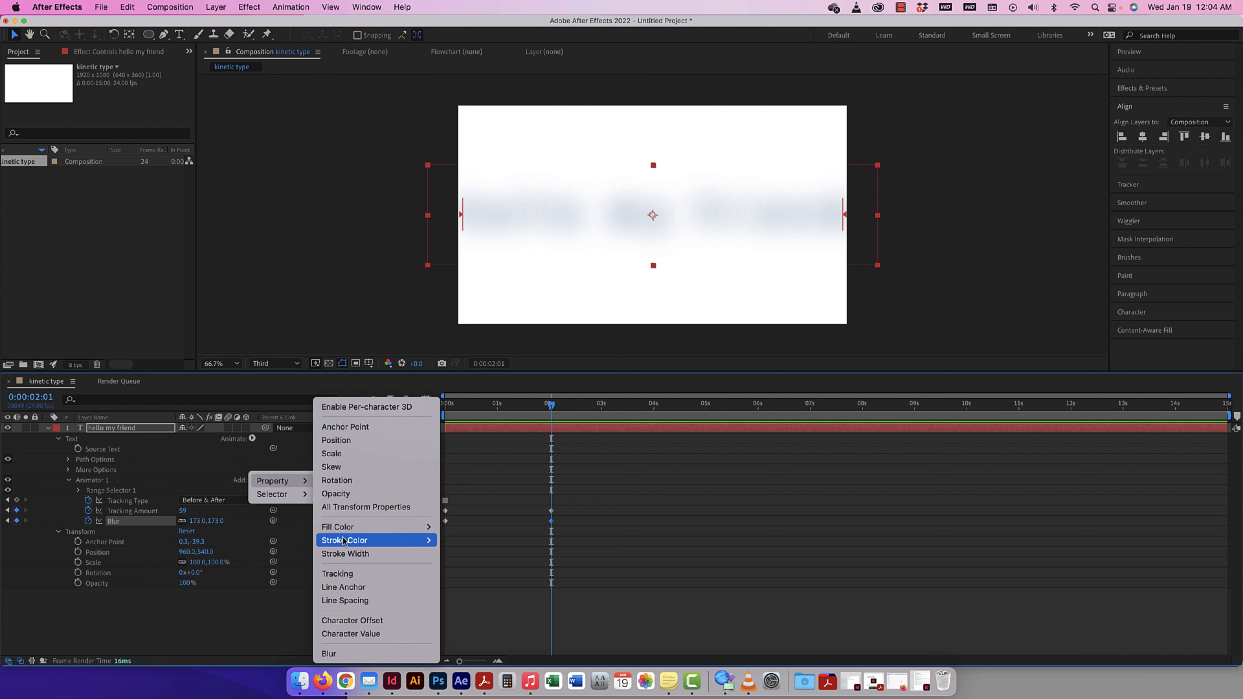
left_click(344, 494)
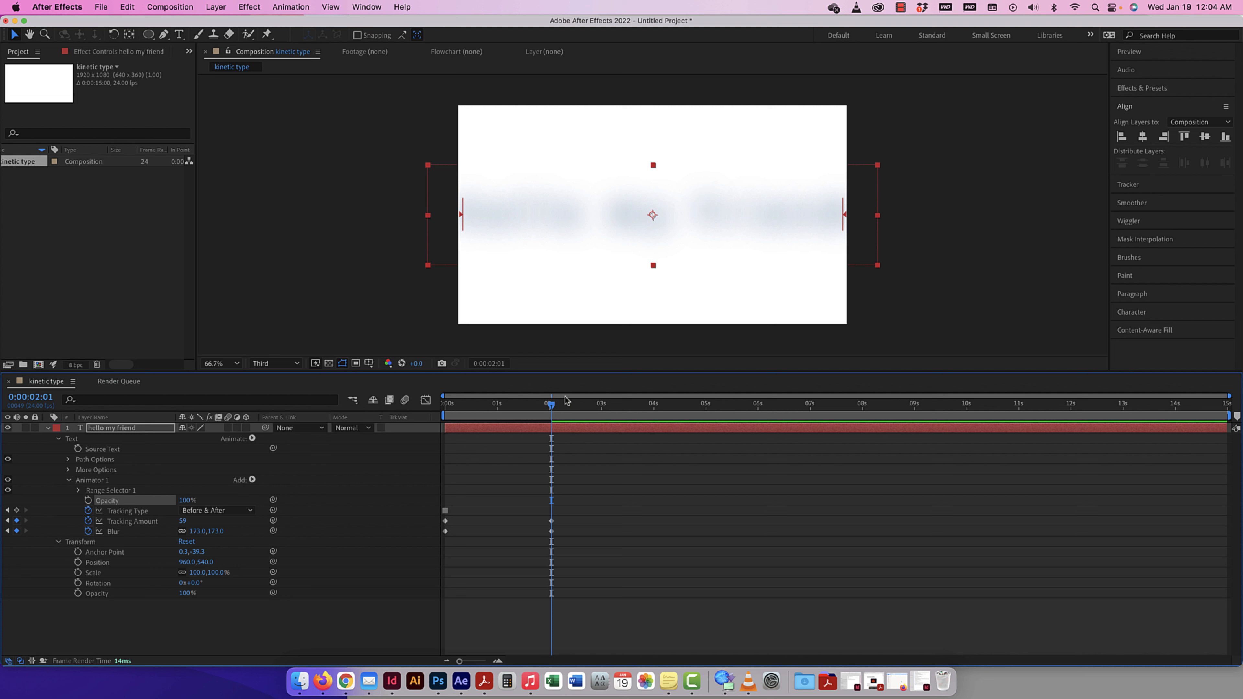
Step: Create a fade-out by keyframing the animator's Opacity at 0:00:01:10 and setting it to 3% at 0:00:02:04
left_click_drag(551, 407, 519, 411)
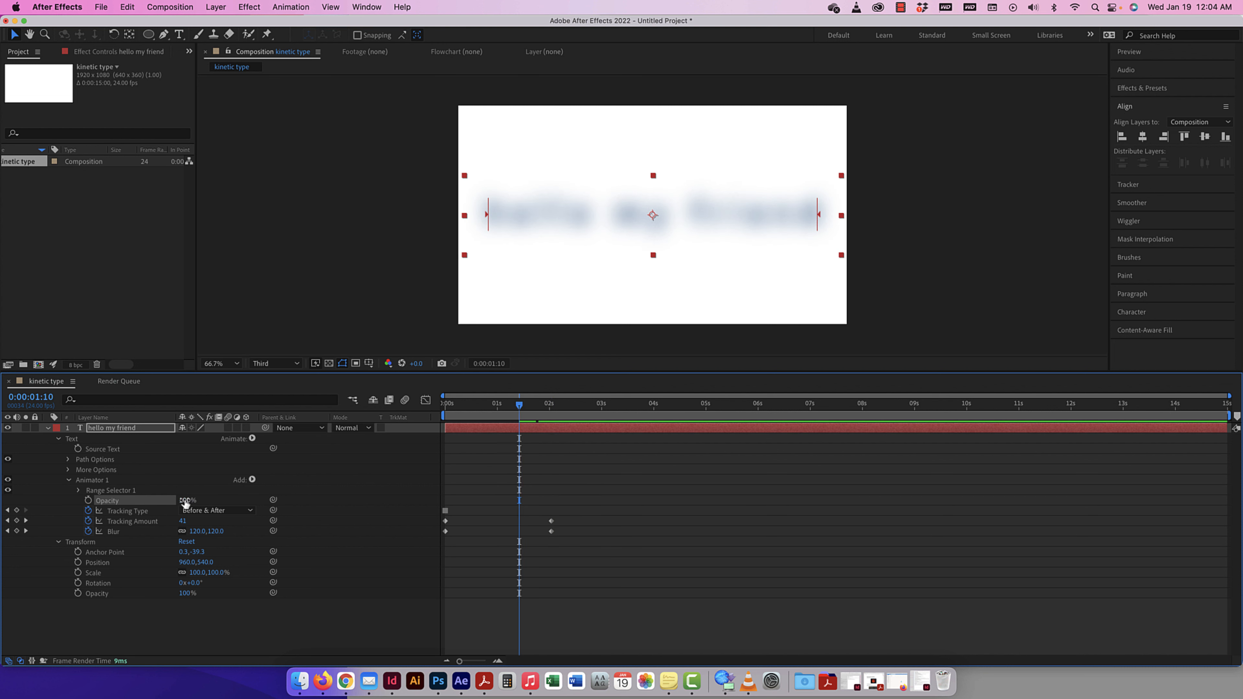
left_click(89, 501)
left_click_drag(520, 409, 559, 410)
left_click_drag(181, 500, 173, 500)
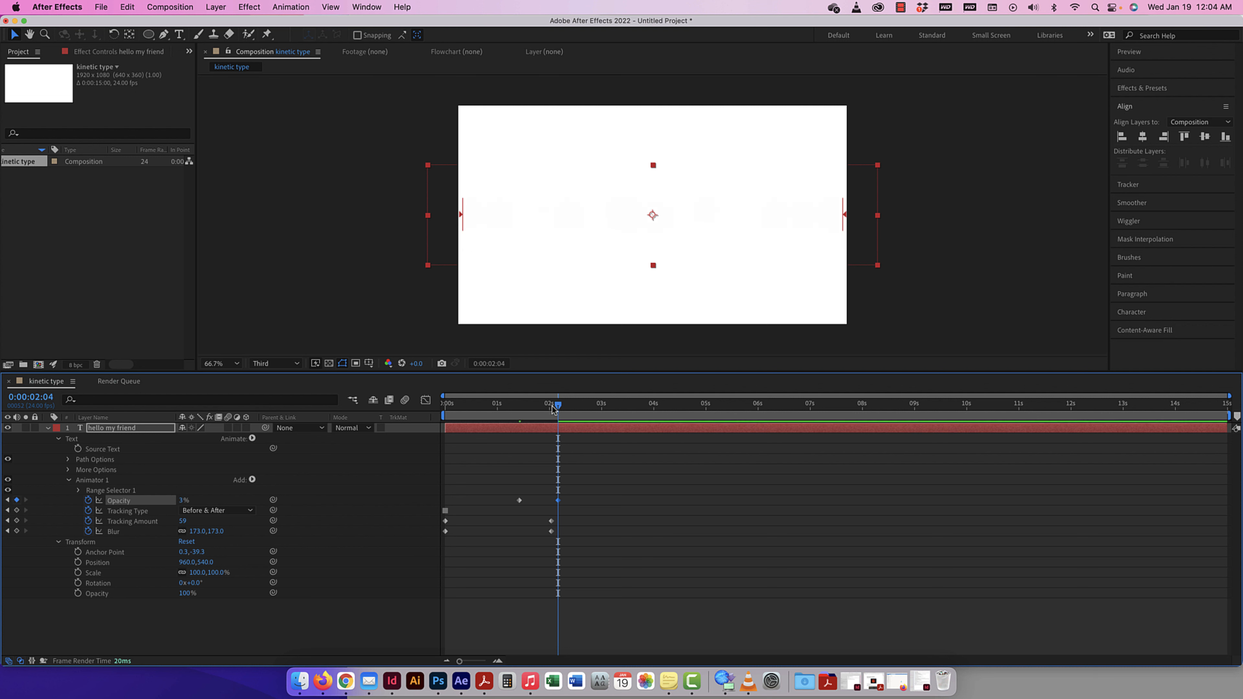
Step: Preview the fade-out and move the ending Opacity keyframe in line with the ending Tracking Amount and Blur keyframes
left_click_drag(557, 410, 424, 414)
key("space")
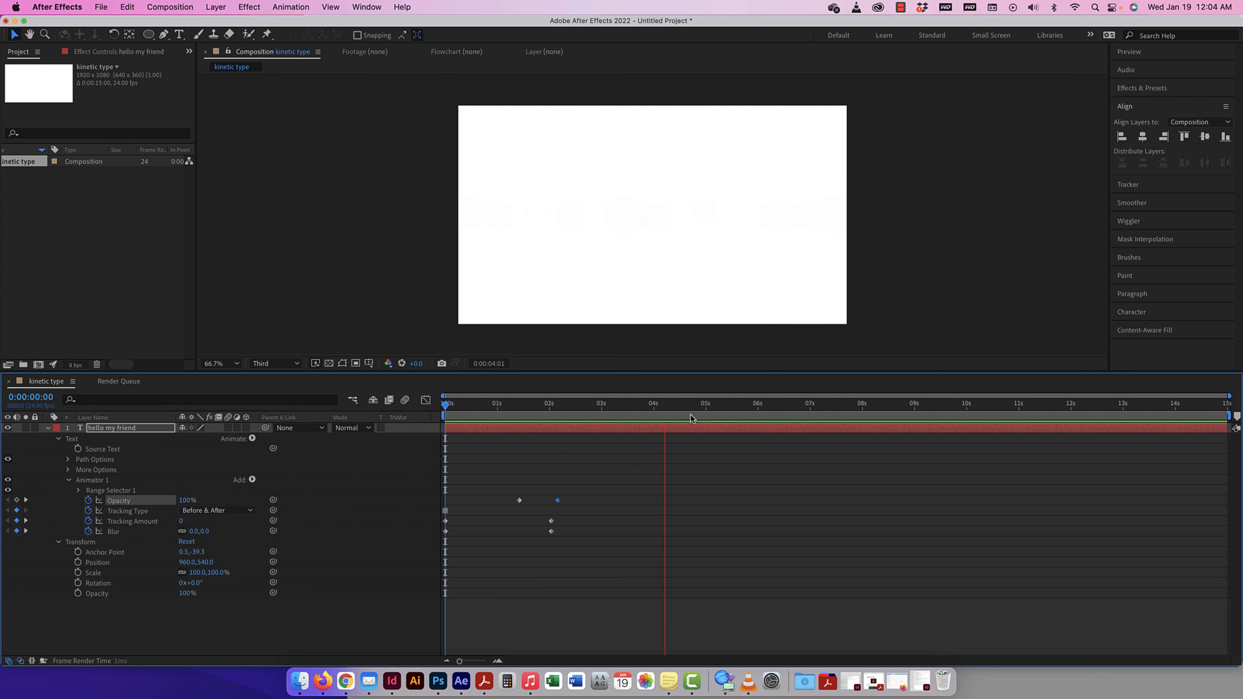
left_click(670, 409)
left_click_drag(675, 410, 558, 410)
left_click_drag(558, 500, 551, 500)
Step: Preview the synchronized tracking, blur and opacity animation, both around the fade and from the start
left_click(556, 404)
left_click_drag(556, 404, 513, 404)
key("space")
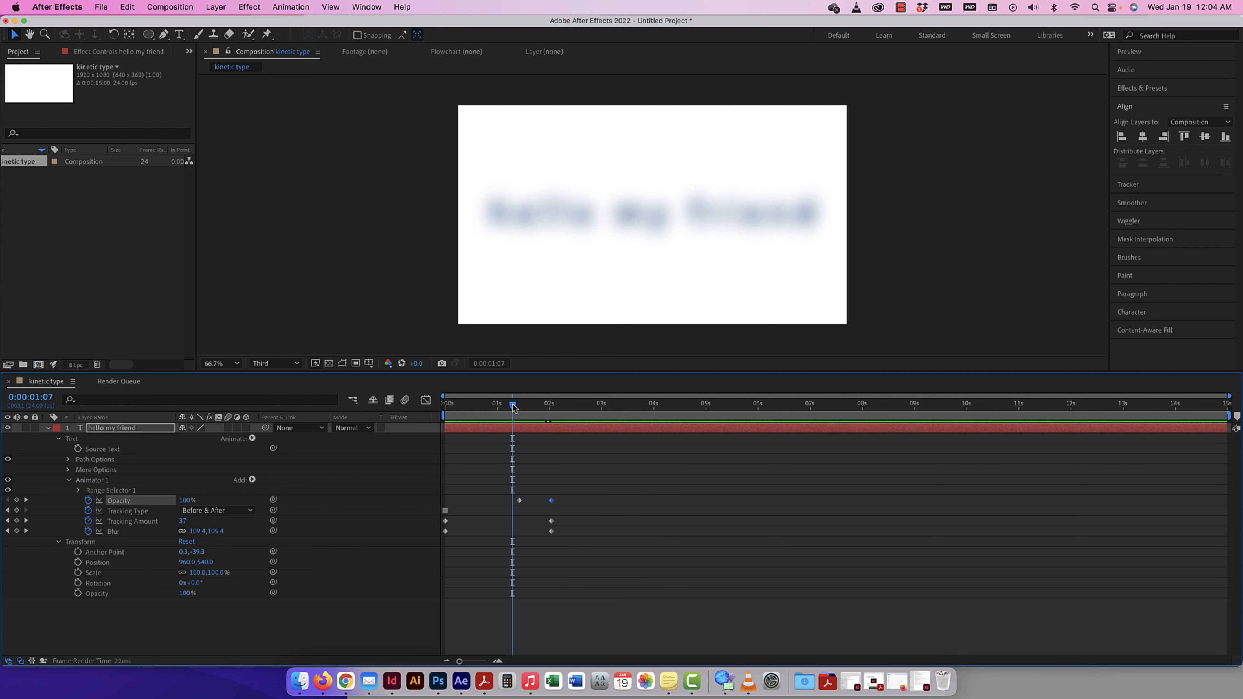
key("space")
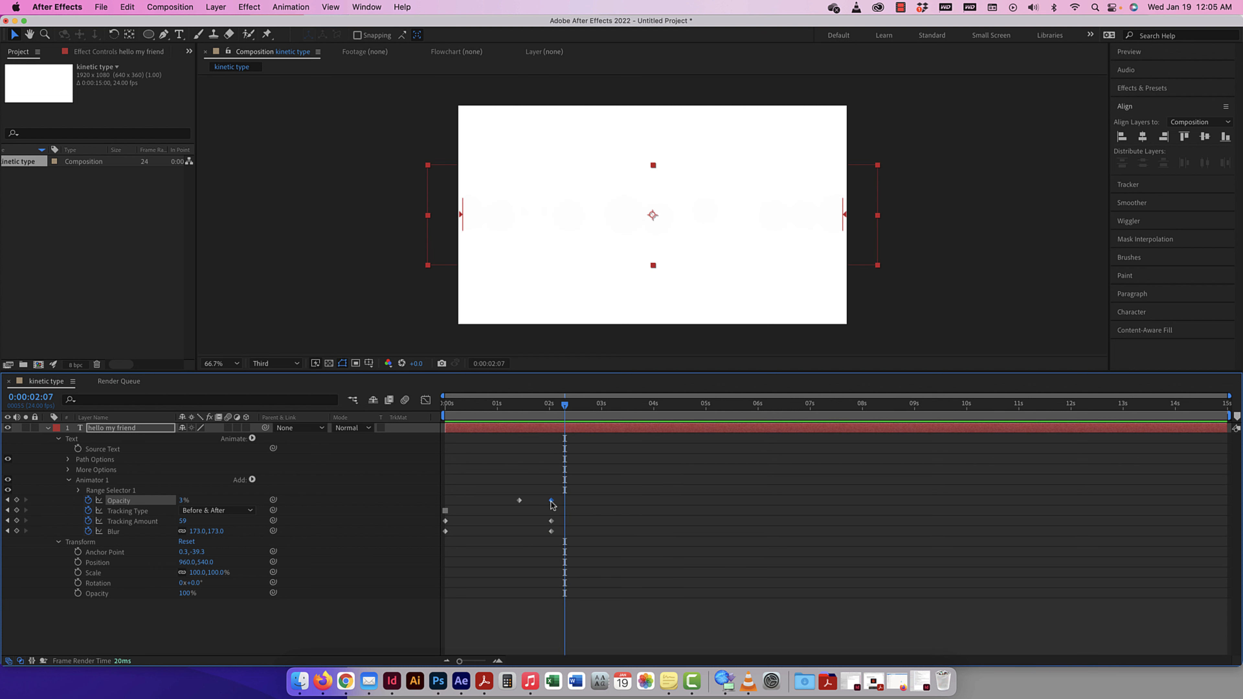
left_click_drag(565, 404, 439, 409)
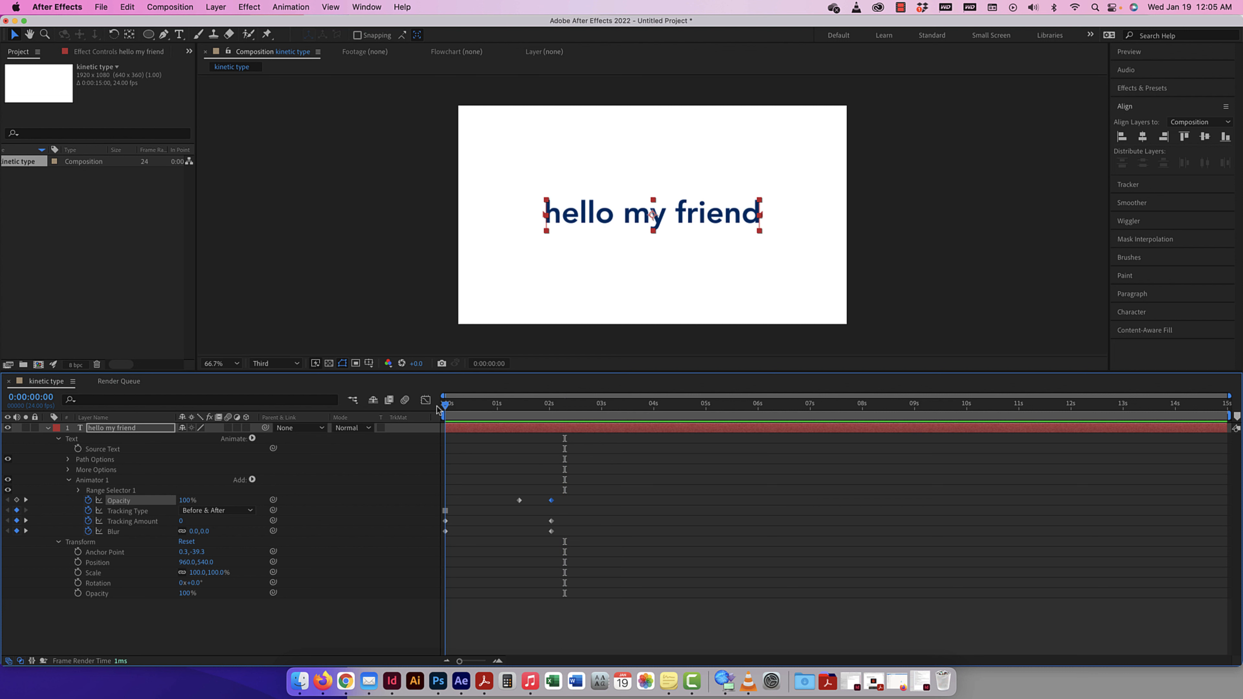
key("space")
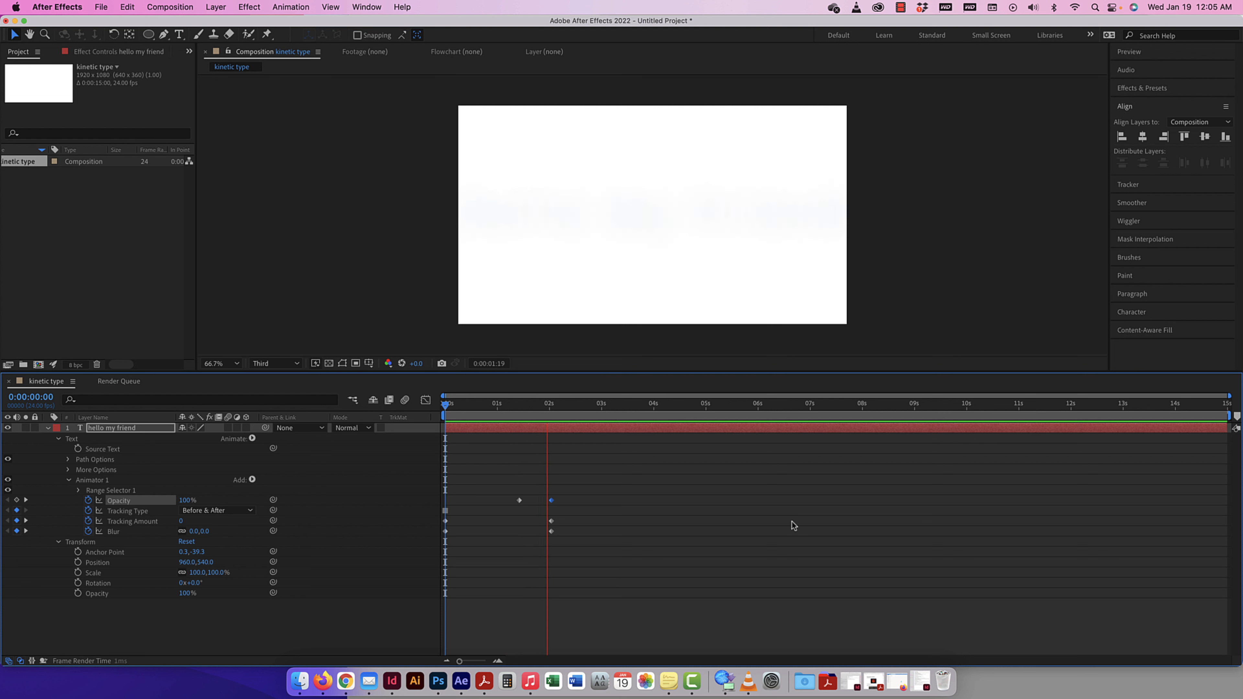
key("space")
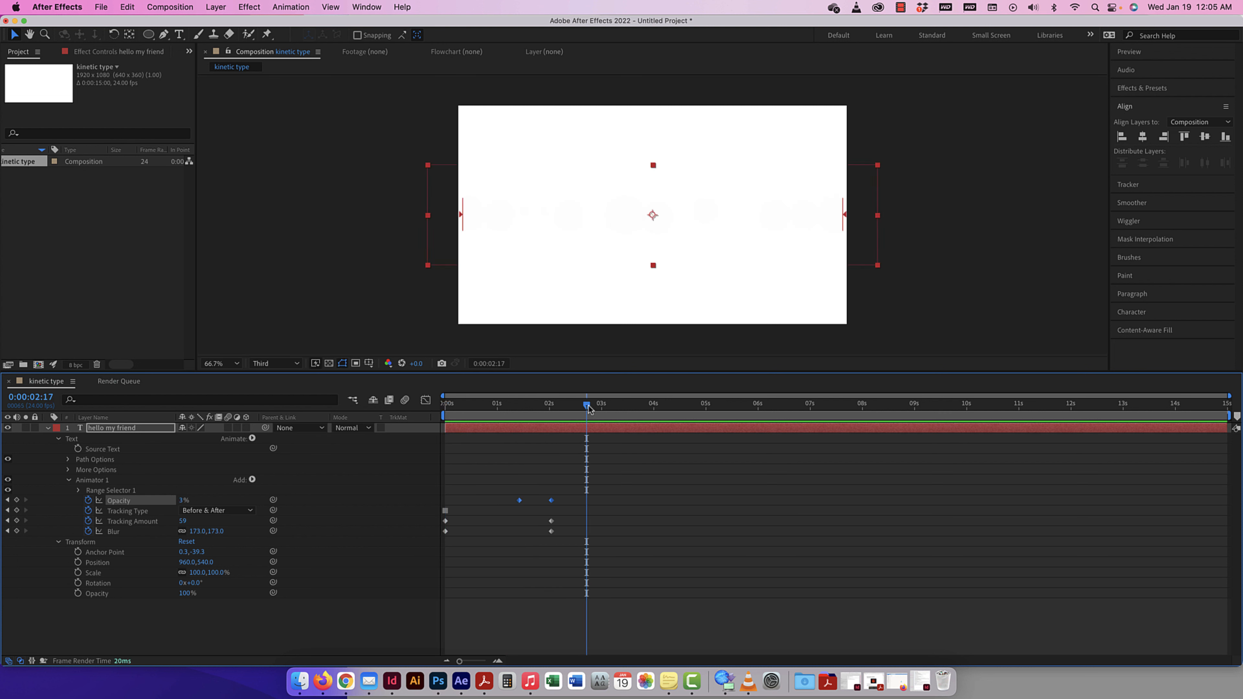
left_click_drag(589, 409, 517, 410)
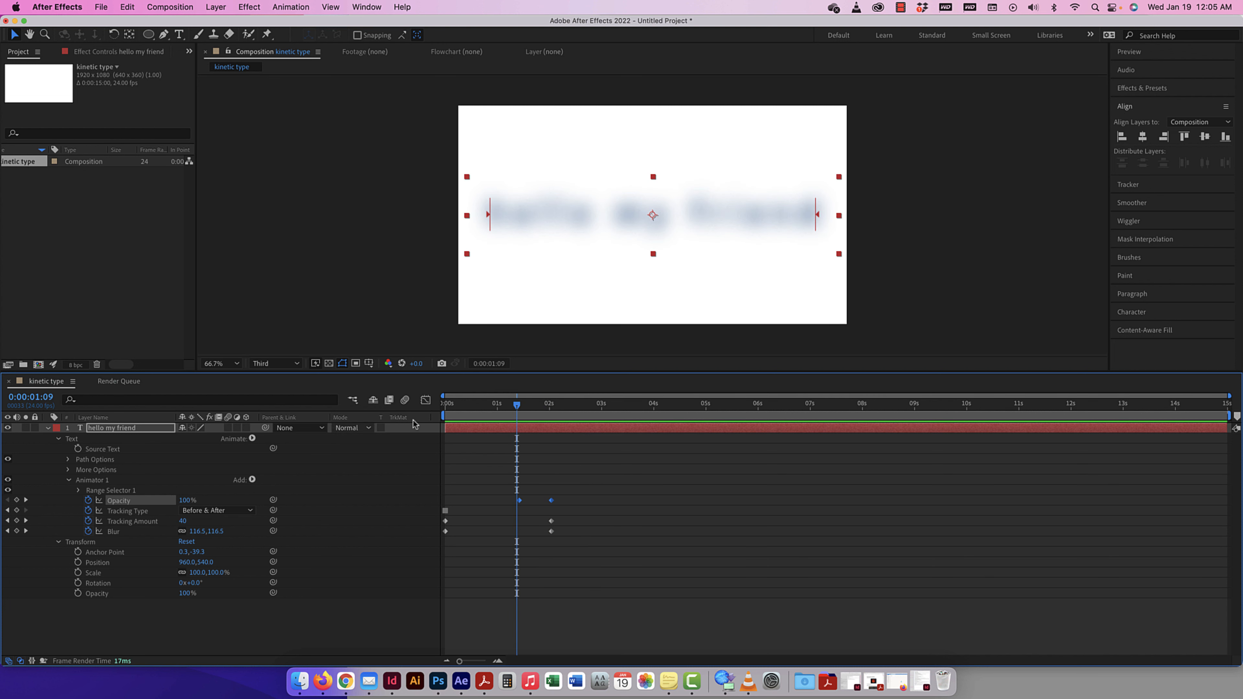
Step: Collapse and hide the animated text layer, and add a new text layer reading "hello my friend"
left_click(48, 429)
left_click(8, 428)
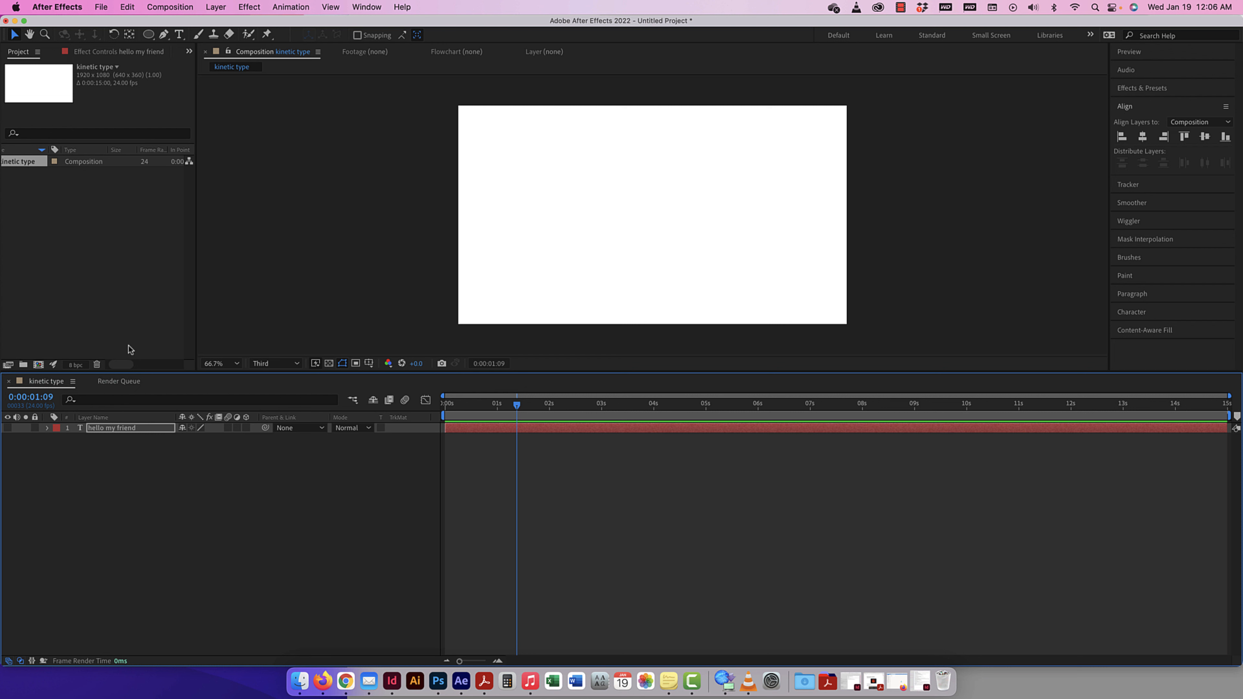
left_click(181, 35)
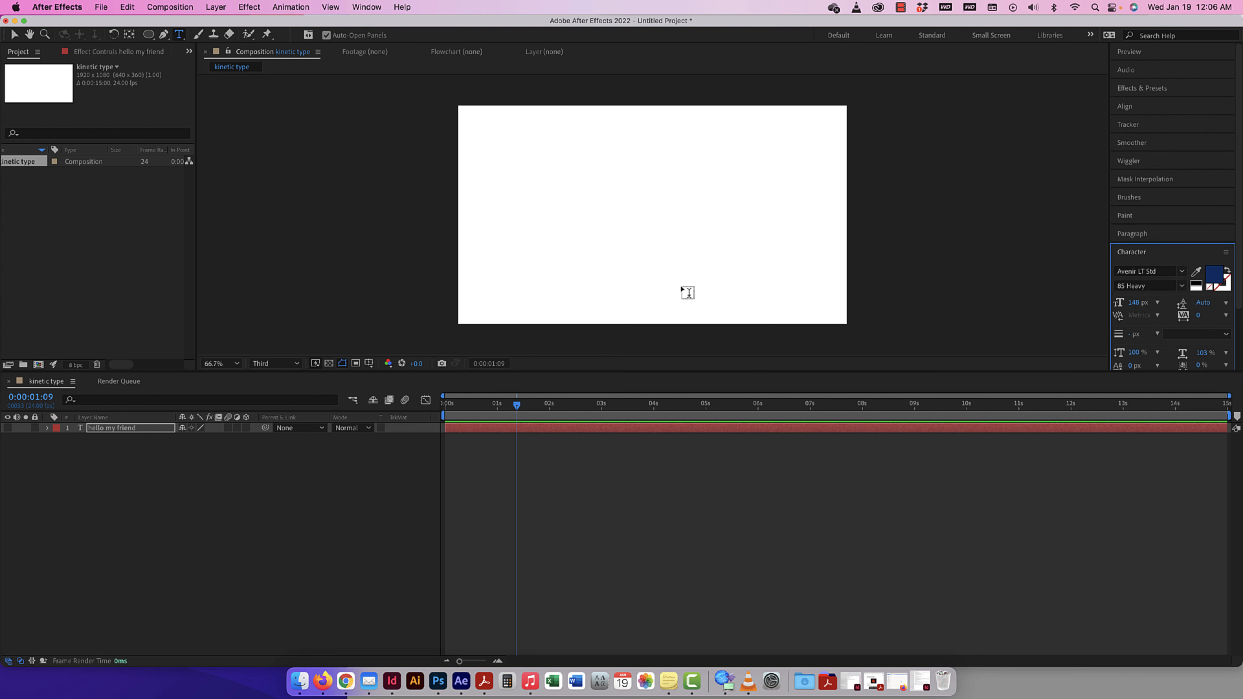
left_click(606, 218)
type("hello my friend")
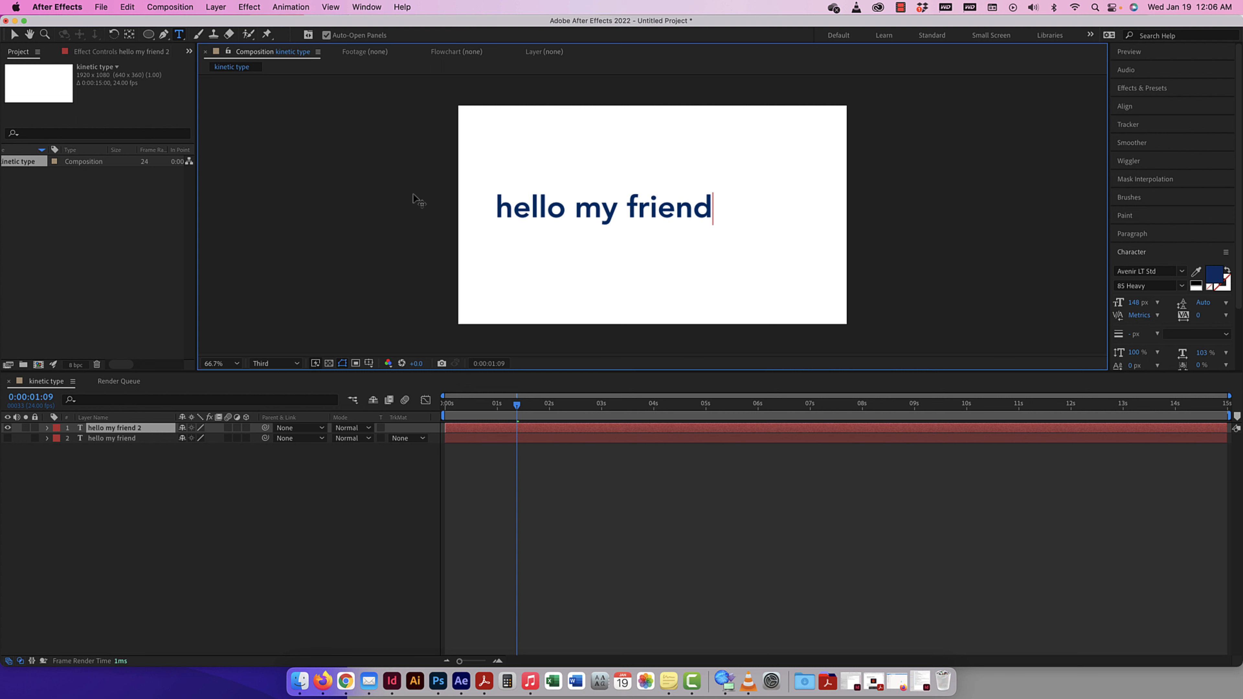
left_click(14, 35)
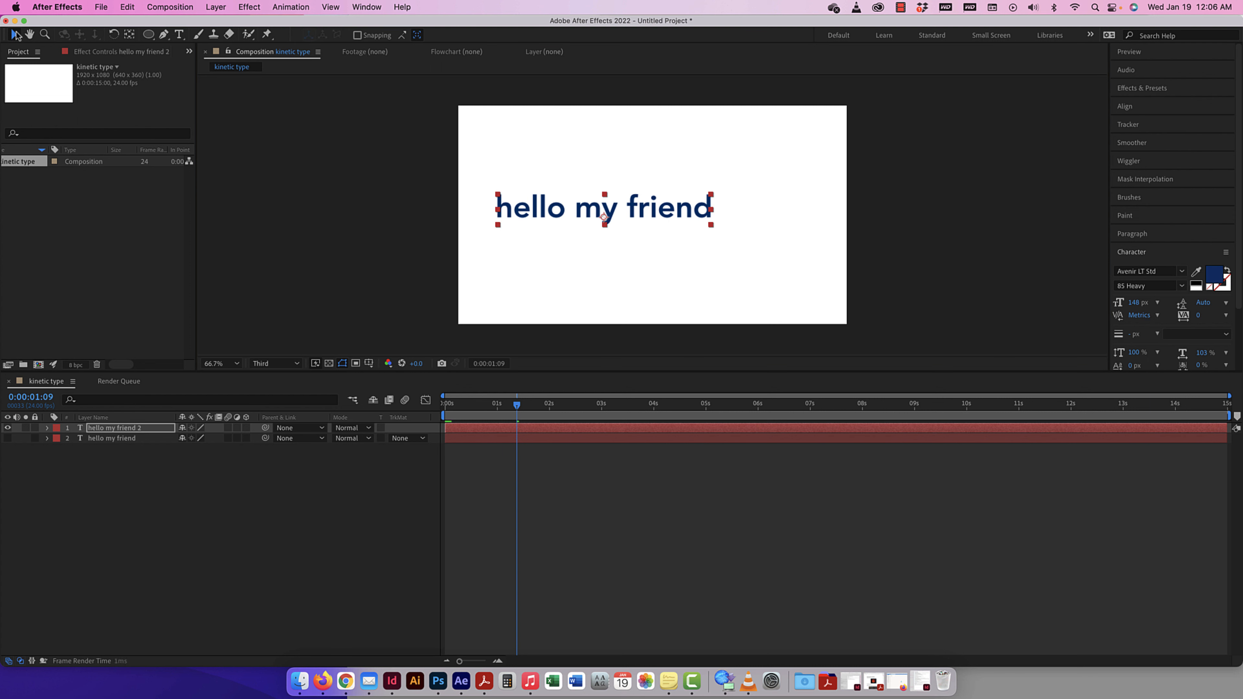
Step: Center the new text layer's anchor point and align the layer horizontally and vertically to the center of the composition
left_click(130, 35)
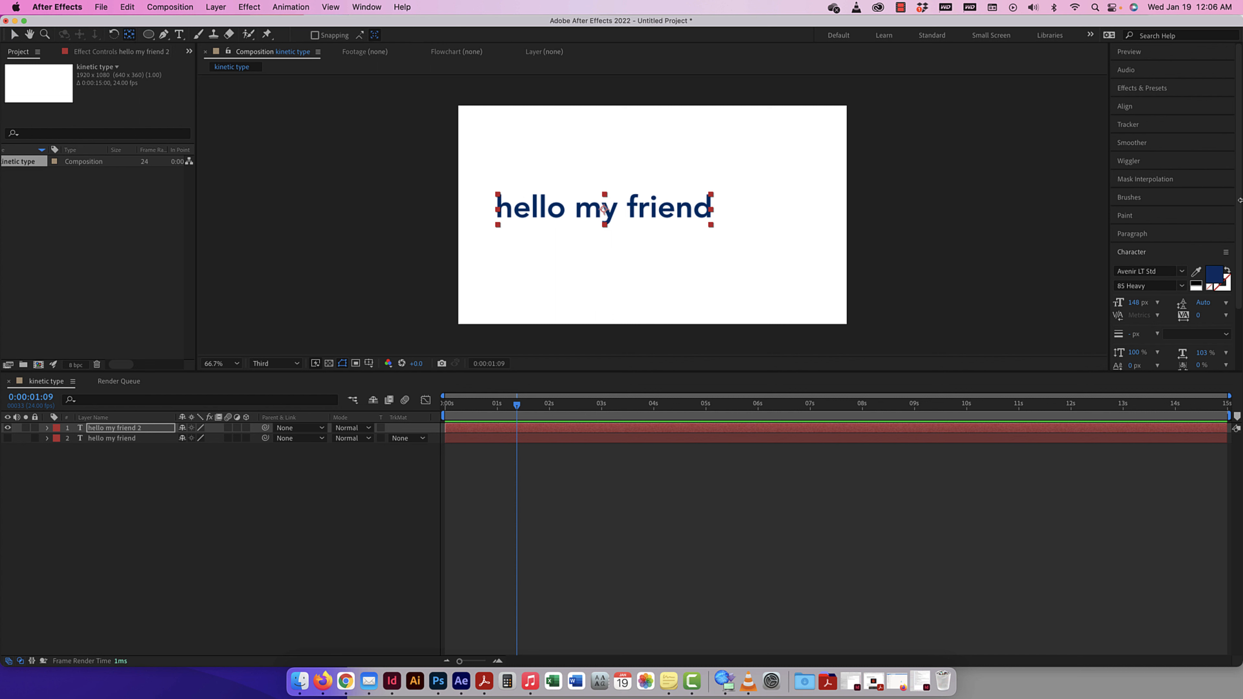
left_click(1125, 105)
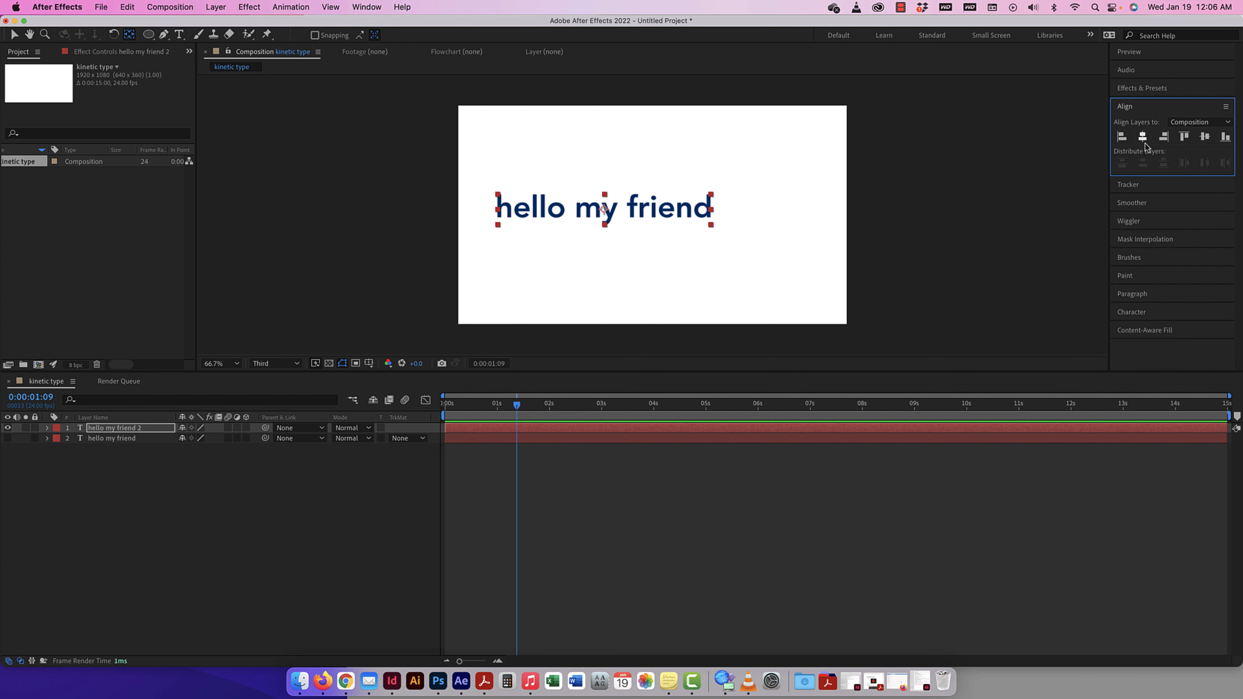
left_click(1143, 137)
left_click(1205, 136)
left_click(14, 35)
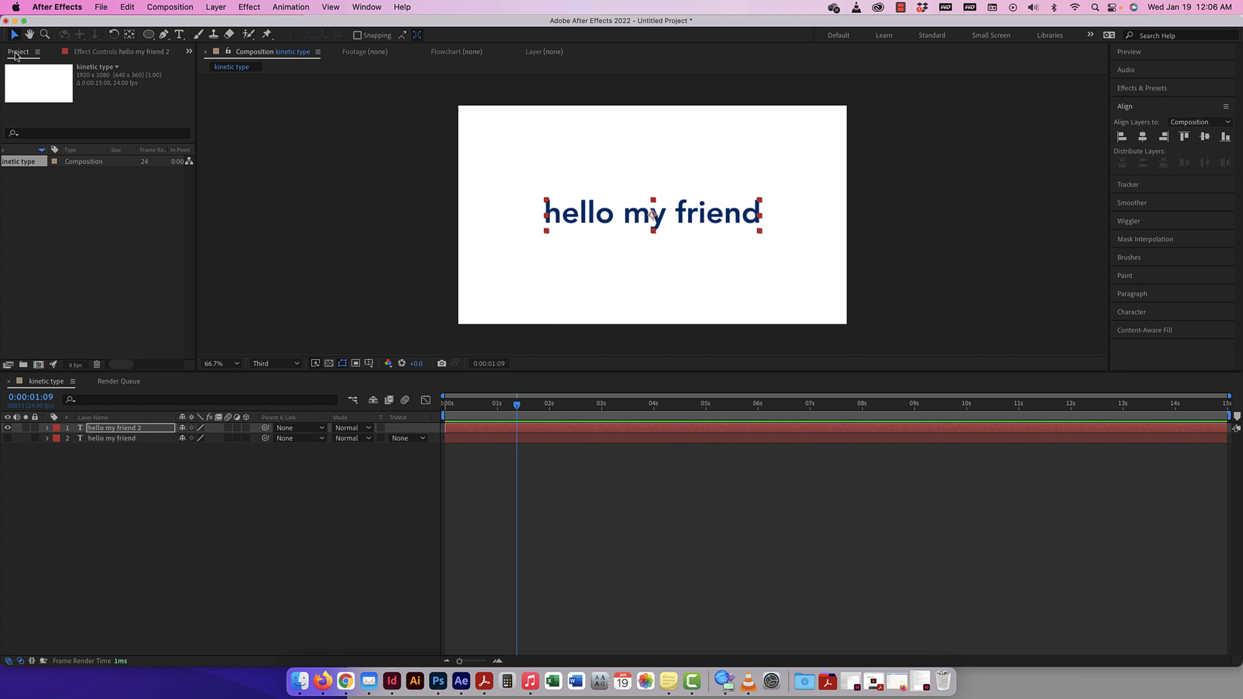
Step: Add a Position text animator to the "hello my friend 2" layer and expand its Range Selector 1
left_click(47, 428)
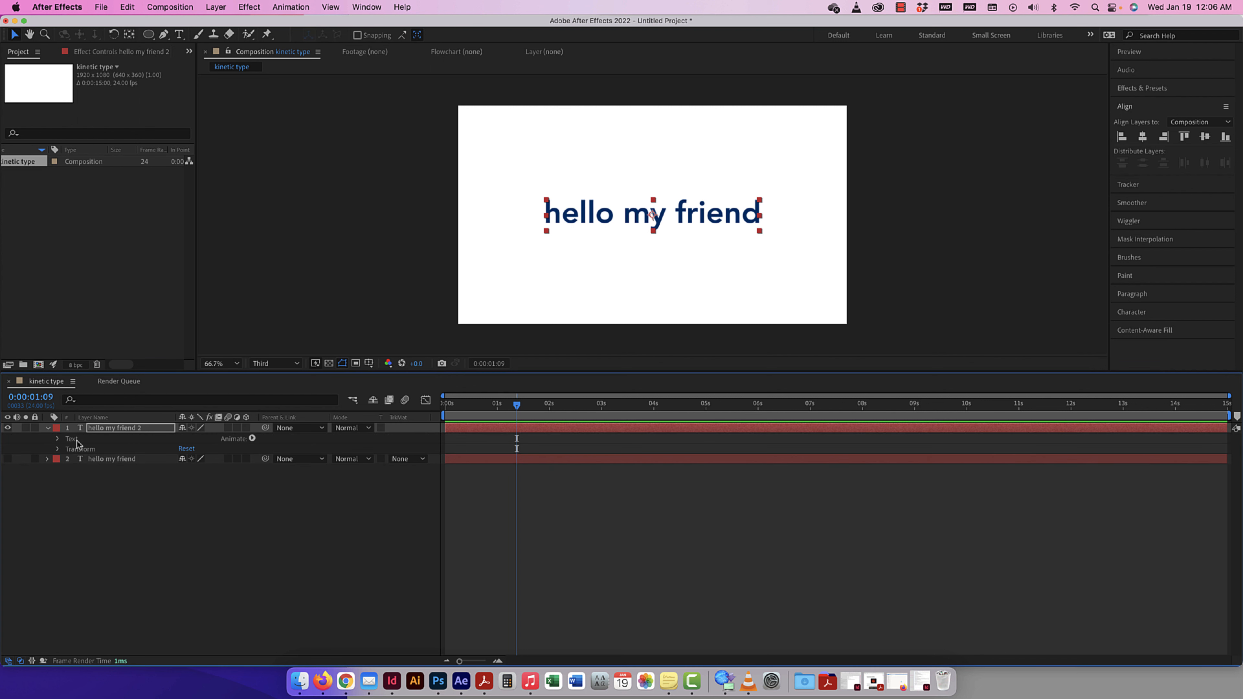
left_click(58, 440)
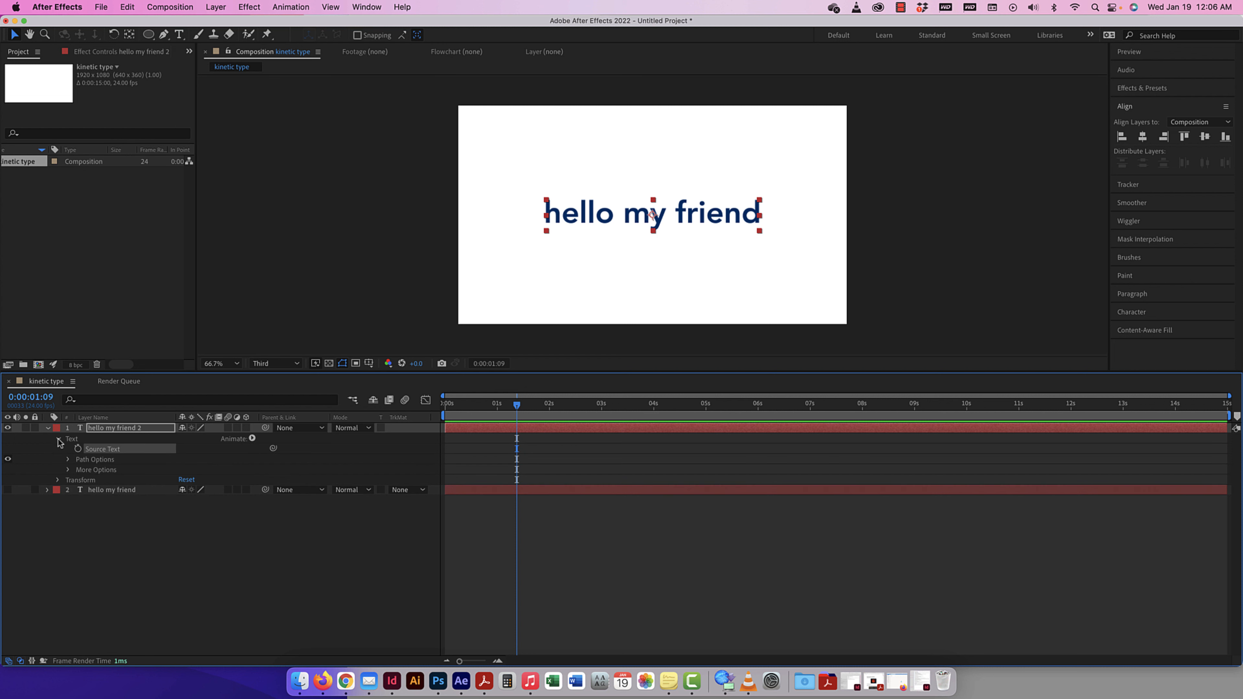
left_click(253, 439)
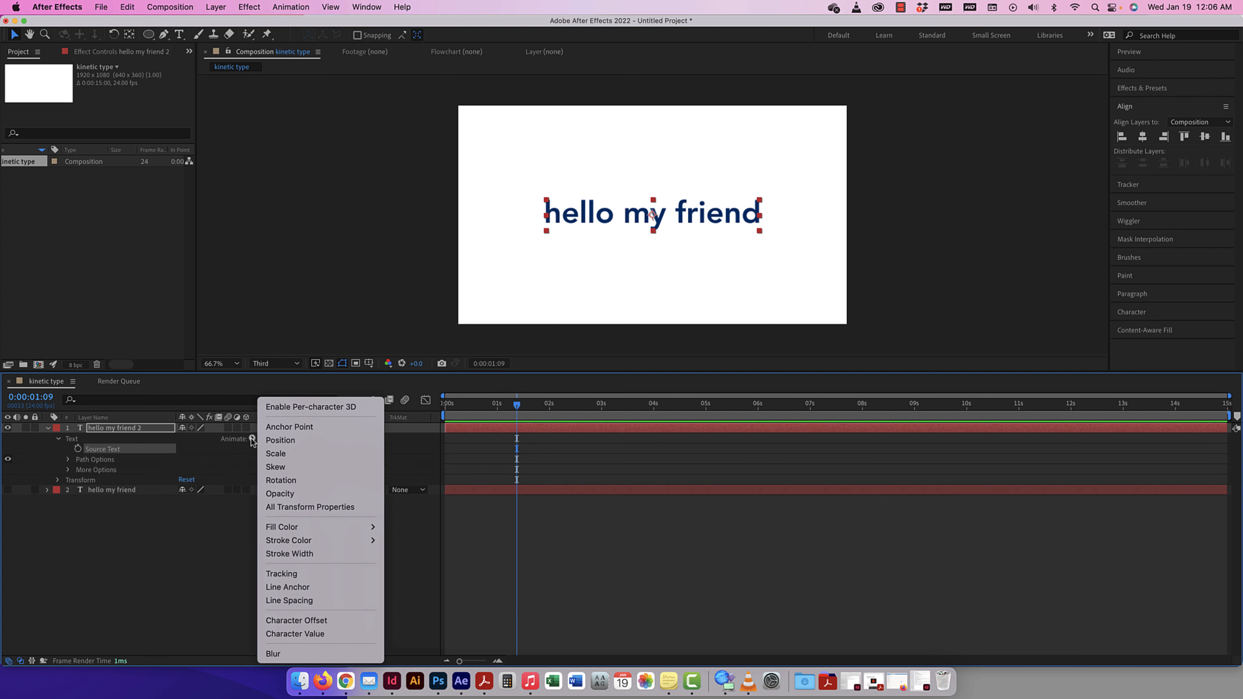
left_click(297, 440)
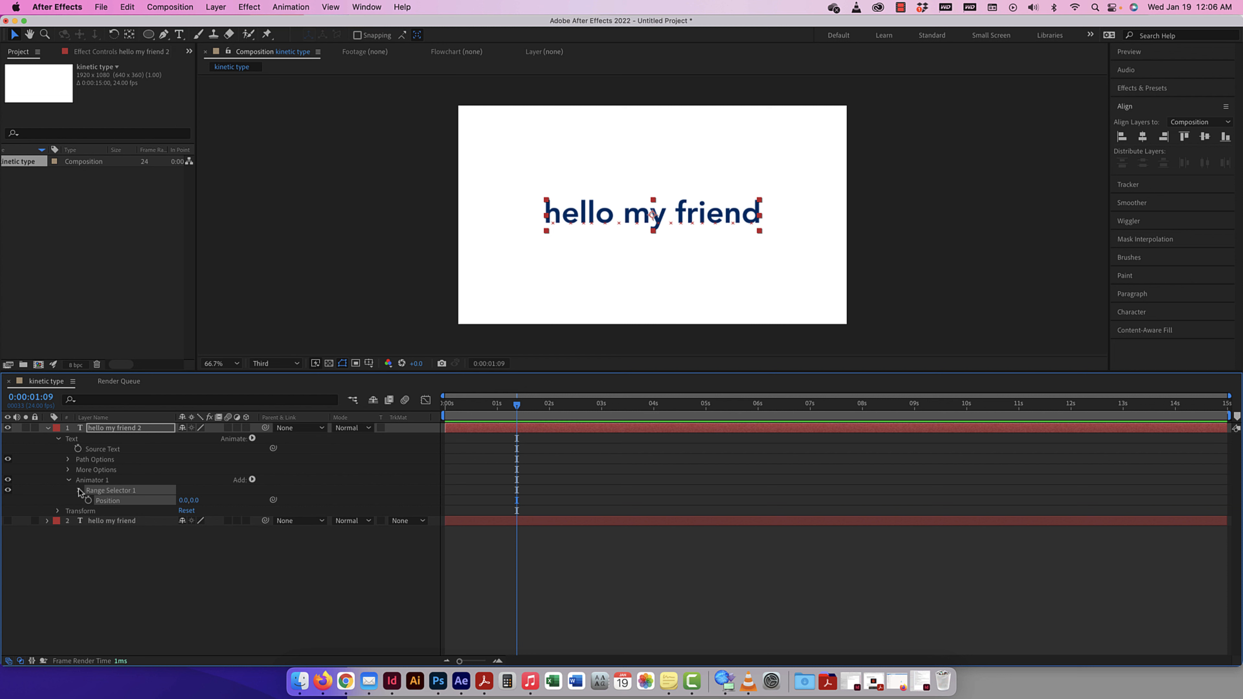
left_click(69, 480)
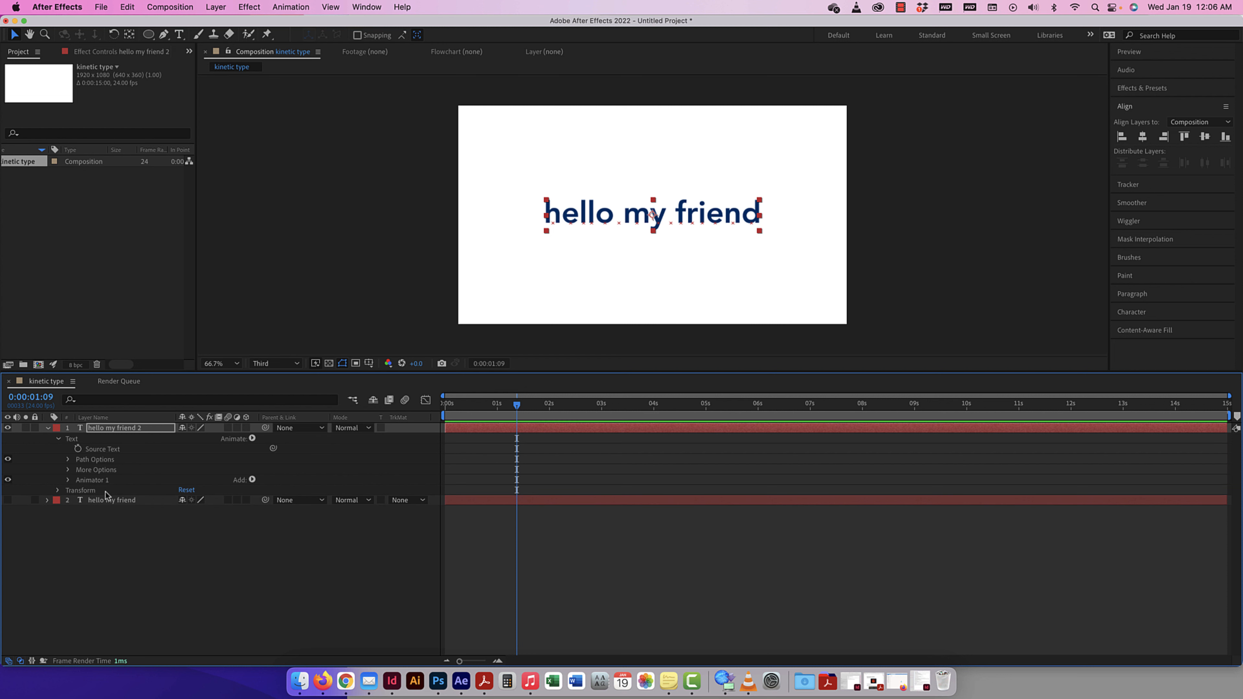
left_click(69, 480)
left_click(78, 491)
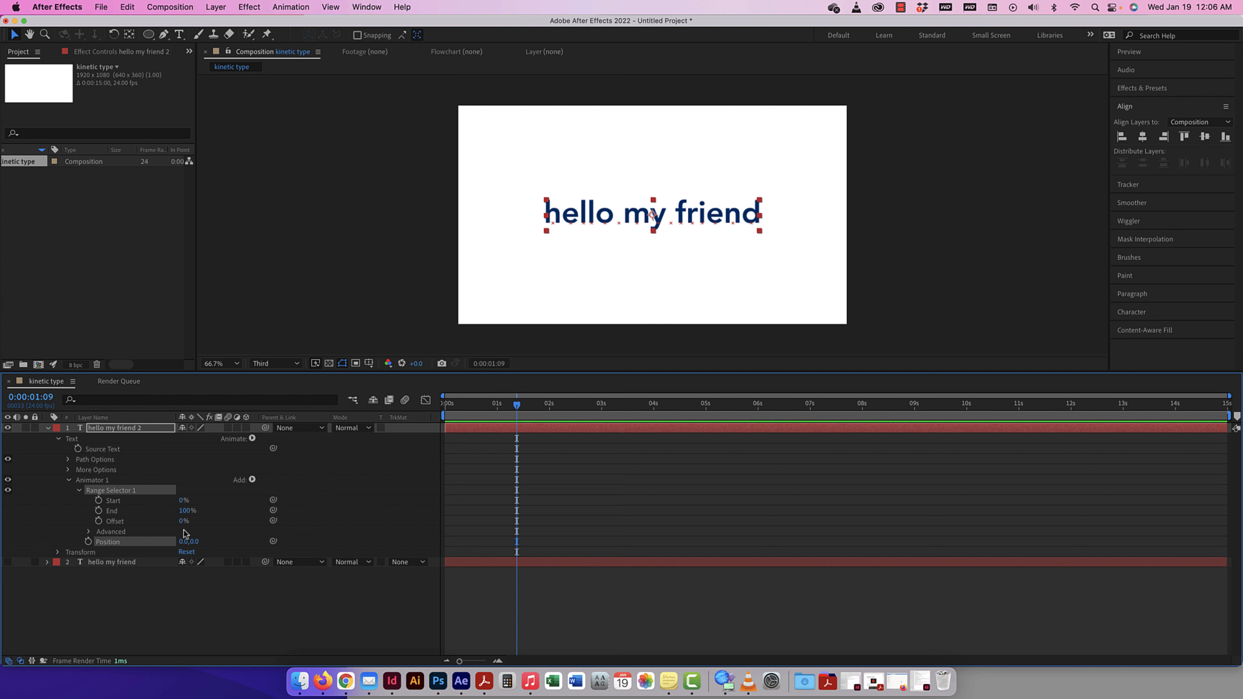
Step: Narrow Range Selector 1 to a Start of 13% and an End of 27%
left_click_drag(181, 501, 194, 501)
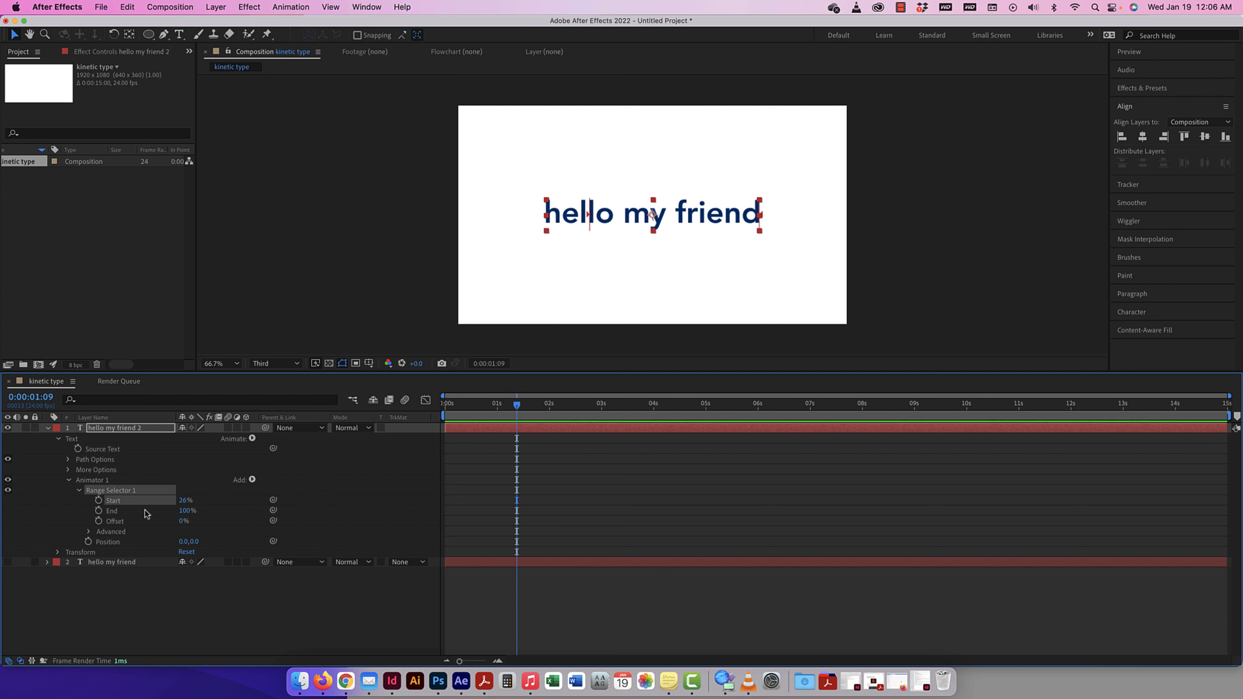
left_click_drag(184, 512, 148, 510)
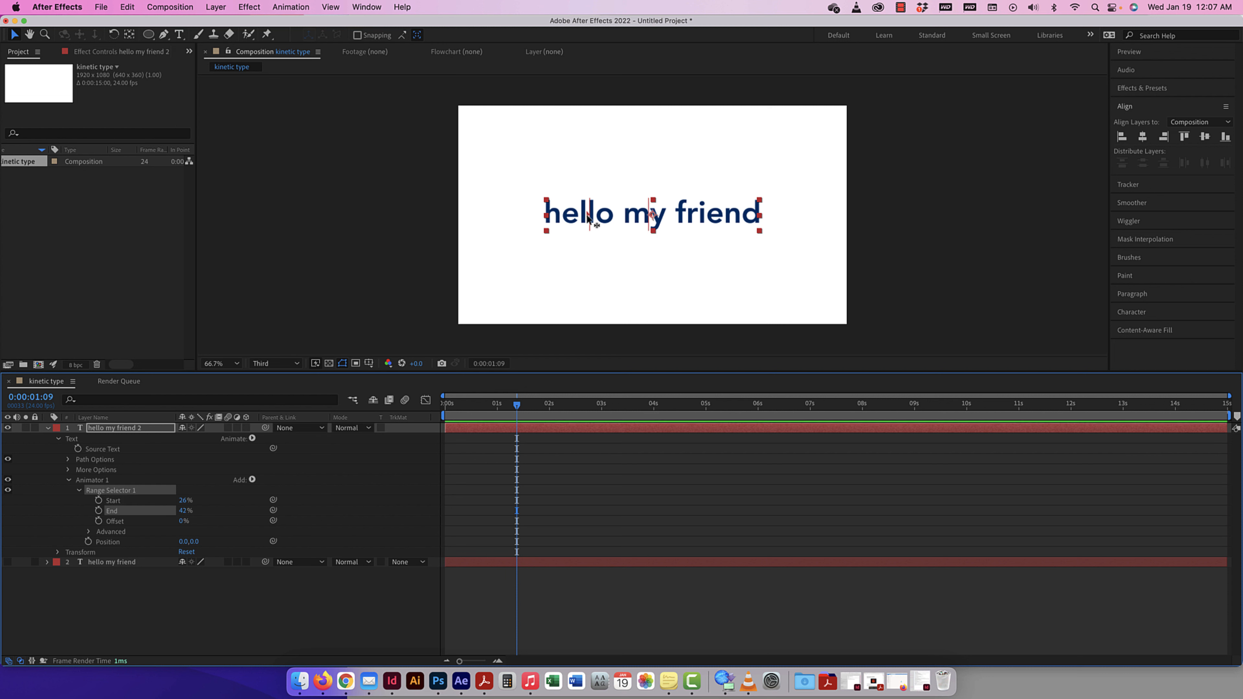
mouse_move(587, 216)
left_mouse_down()
mouse_move(629, 215)
mouse_move(567, 216)
mouse_move(583, 215)
left_mouse_up()
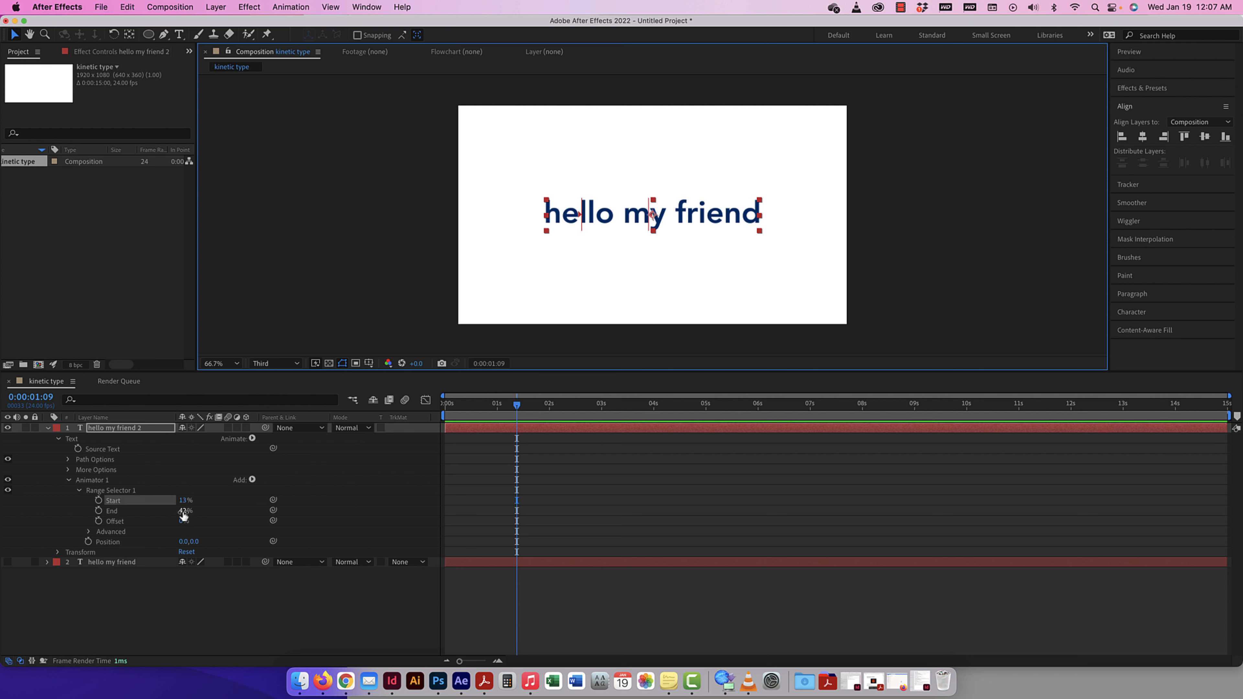
left_click_drag(185, 511, 173, 512)
mouse_move(613, 215)
left_mouse_down()
mouse_move(705, 217)
mouse_move(602, 218)
left_mouse_up()
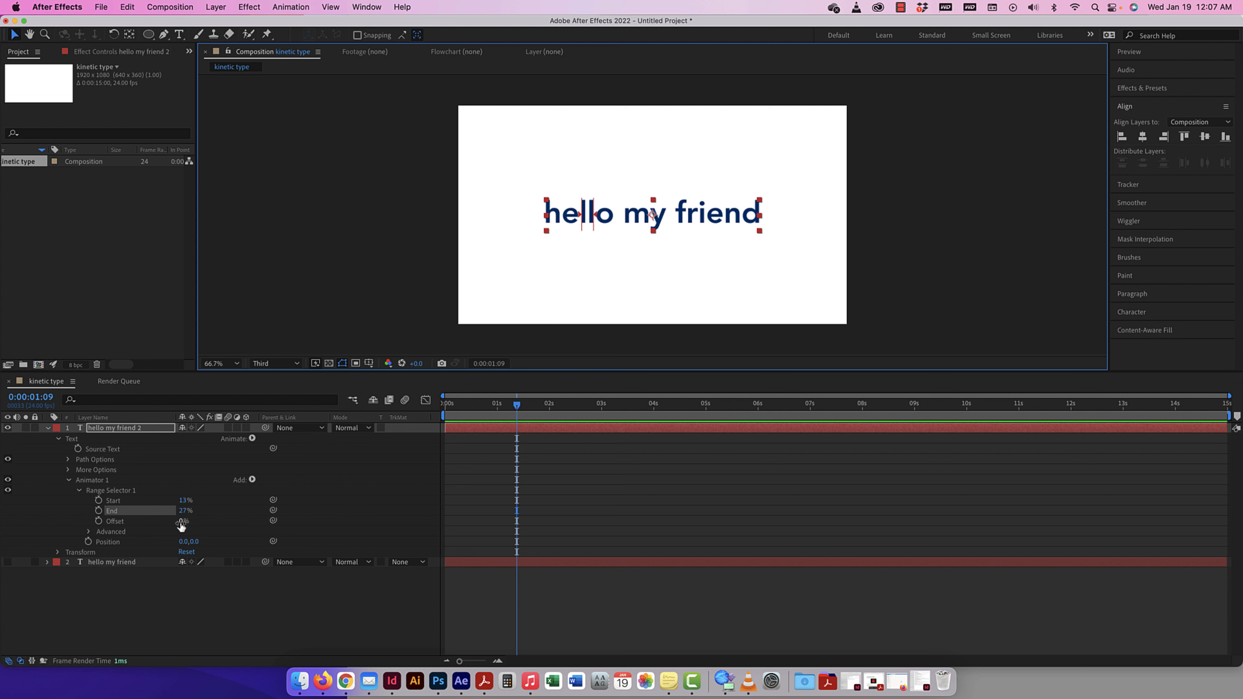
Step: Widen the range selector by moving Start to -2% and shift the selection along the text with Offset at 36%
mouse_move(181, 526)
left_mouse_down()
mouse_move(223, 522)
mouse_move(184, 521)
left_mouse_up()
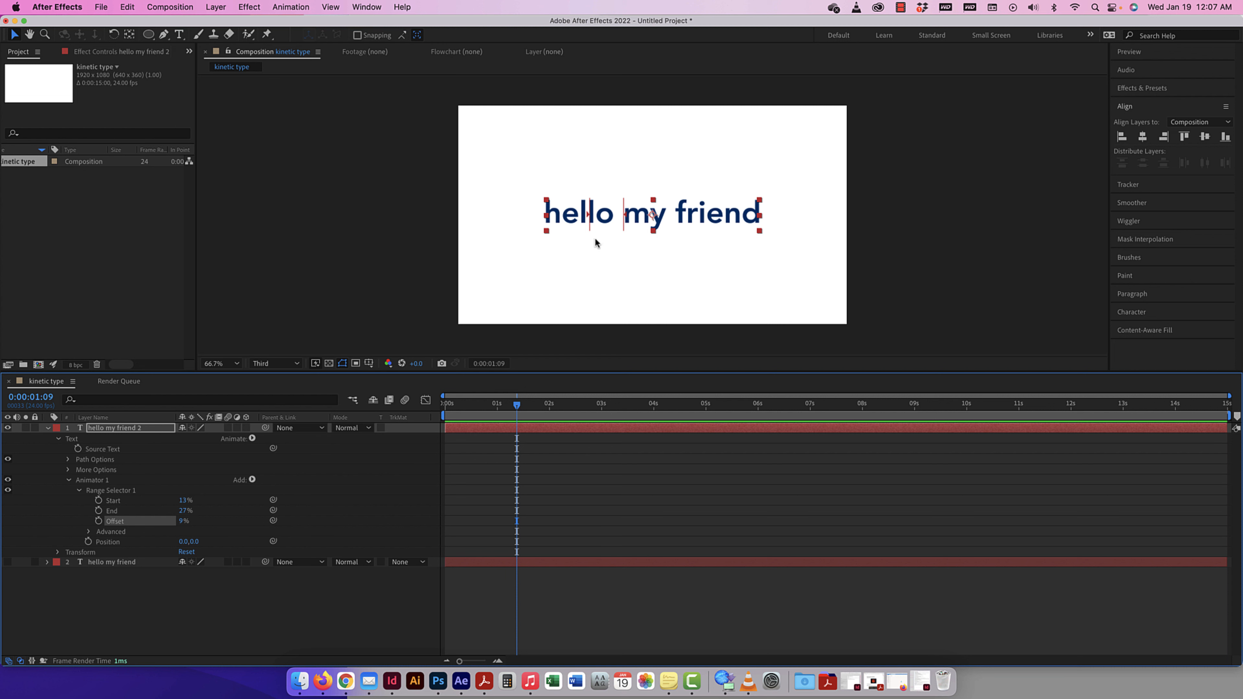
left_click_drag(590, 215, 555, 218)
key("period")
key("period")
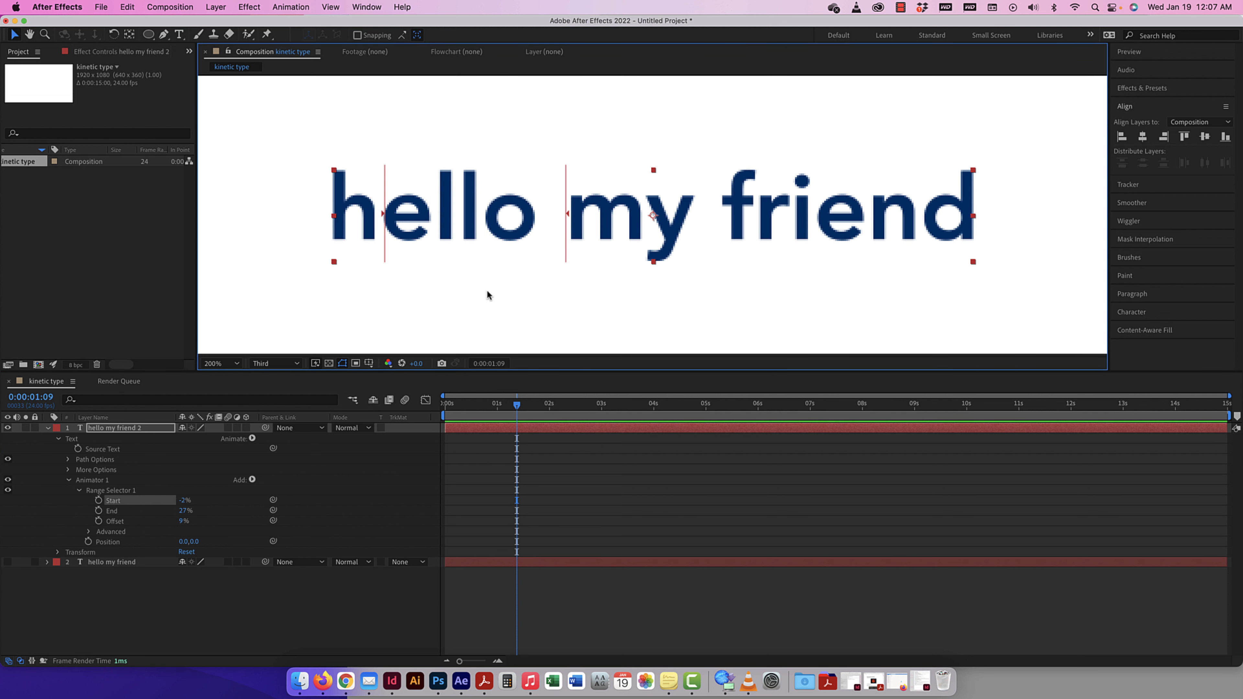
key("comma")
key("comma")
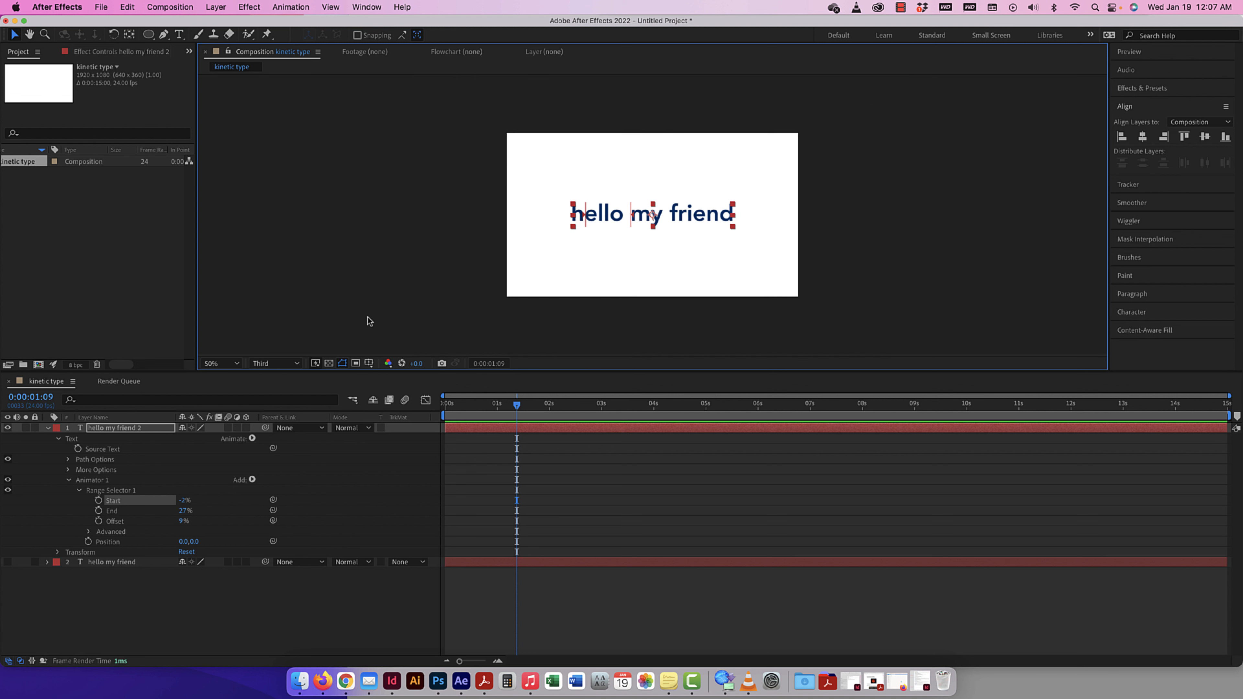
mouse_move(182, 524)
left_mouse_down()
mouse_move(219, 522)
mouse_move(194, 522)
left_mouse_up()
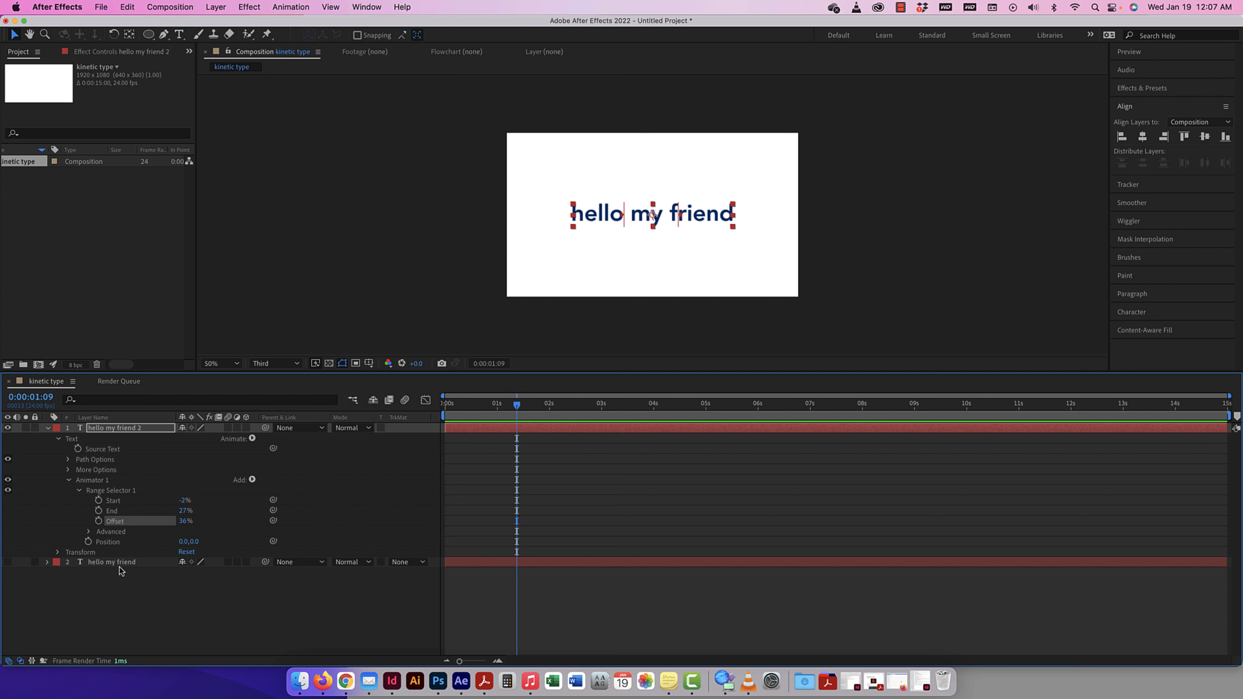
Step: Expand the layer's Transform properties to compare their Position with the animator's Position
left_click(252, 439)
left_click(97, 541)
left_click(56, 554)
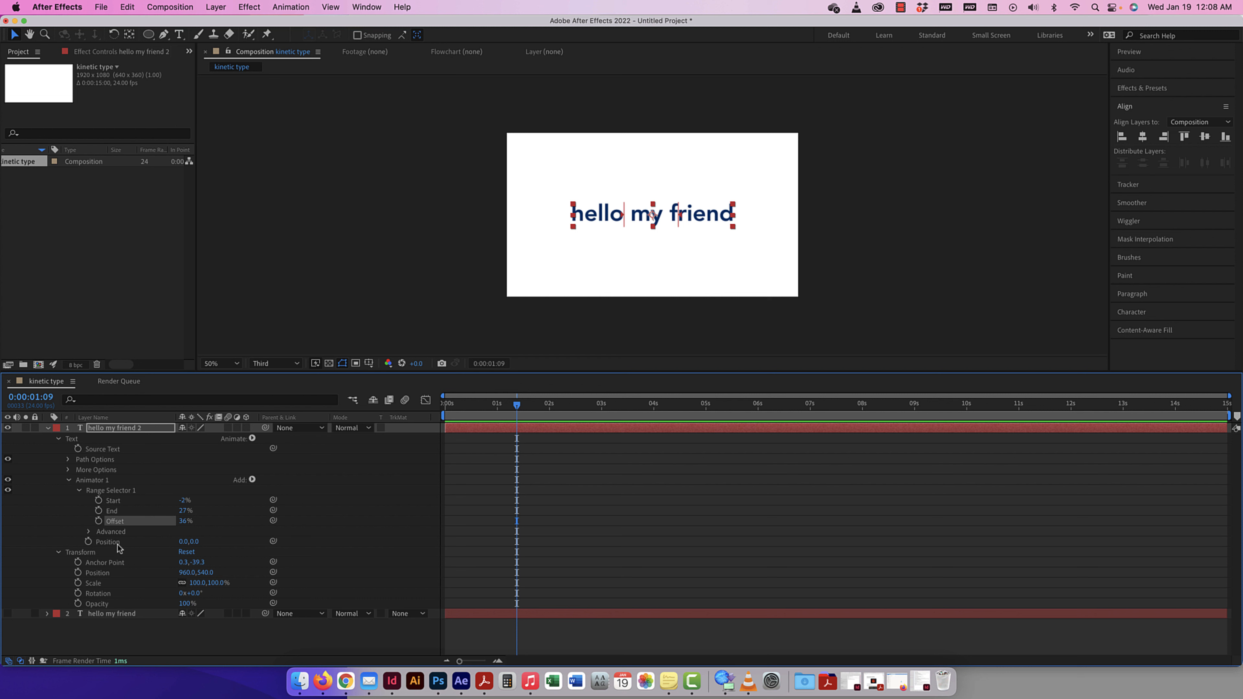
Step: Keyframe the range selector's Offset at 0:00:00:00 and set it to 100% at 0:00:02:00
left_click_drag(518, 407, 422, 410)
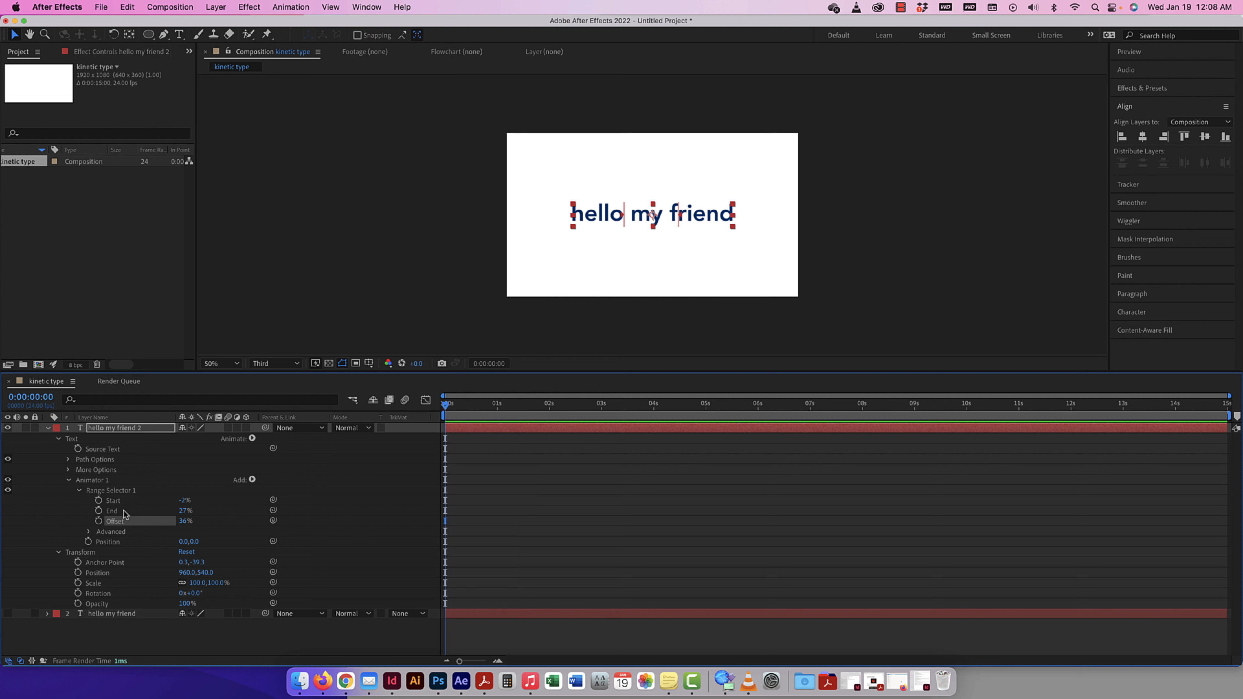
left_click(98, 521)
left_click_drag(445, 405, 550, 399)
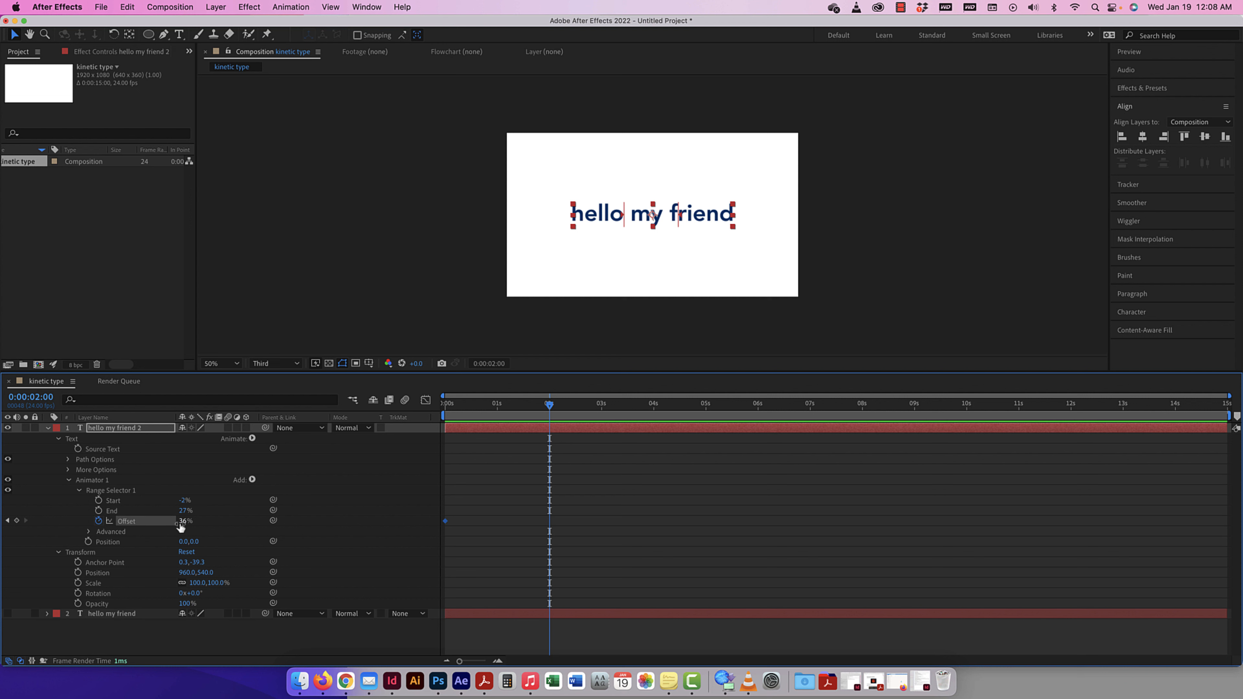
left_click_drag(183, 521, 258, 523)
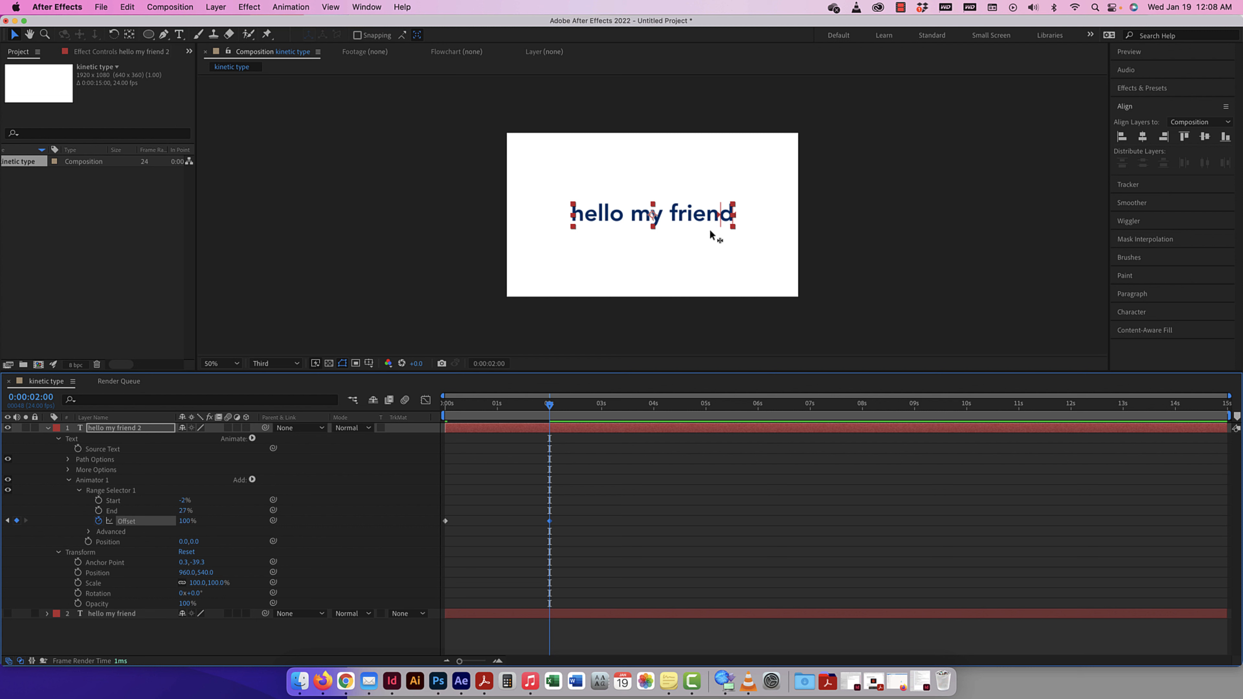
Step: Set the range selector's Start to 8% and End to 95%, and set the first Offset keyframe to -100%
mouse_move(186, 511)
left_mouse_down()
mouse_move(164, 511)
mouse_move(206, 511)
mouse_move(187, 501)
left_mouse_up()
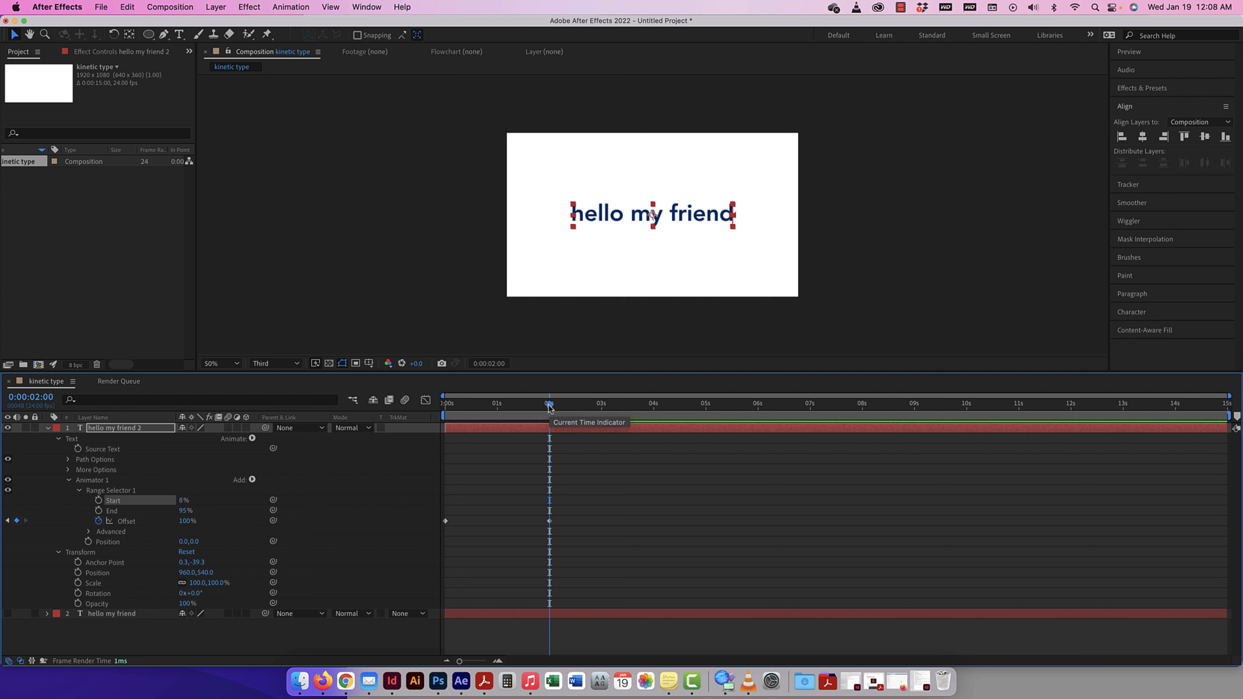
left_click_drag(548, 406, 471, 406)
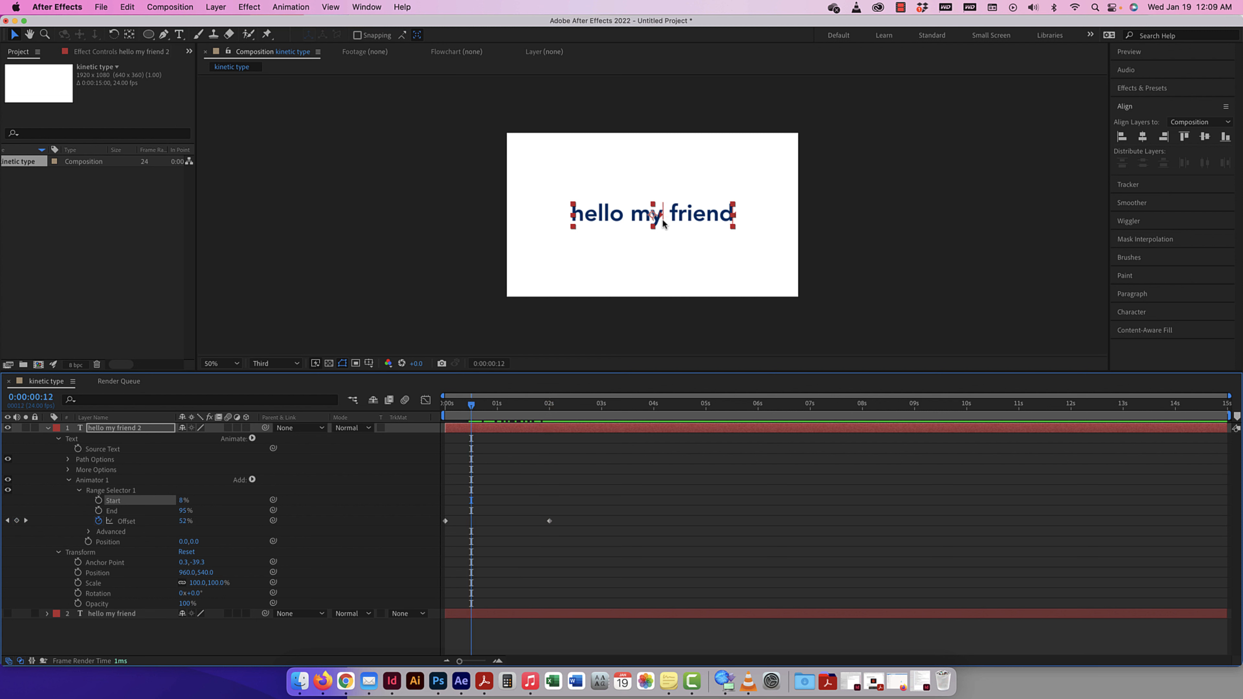
left_click_drag(474, 406, 446, 407)
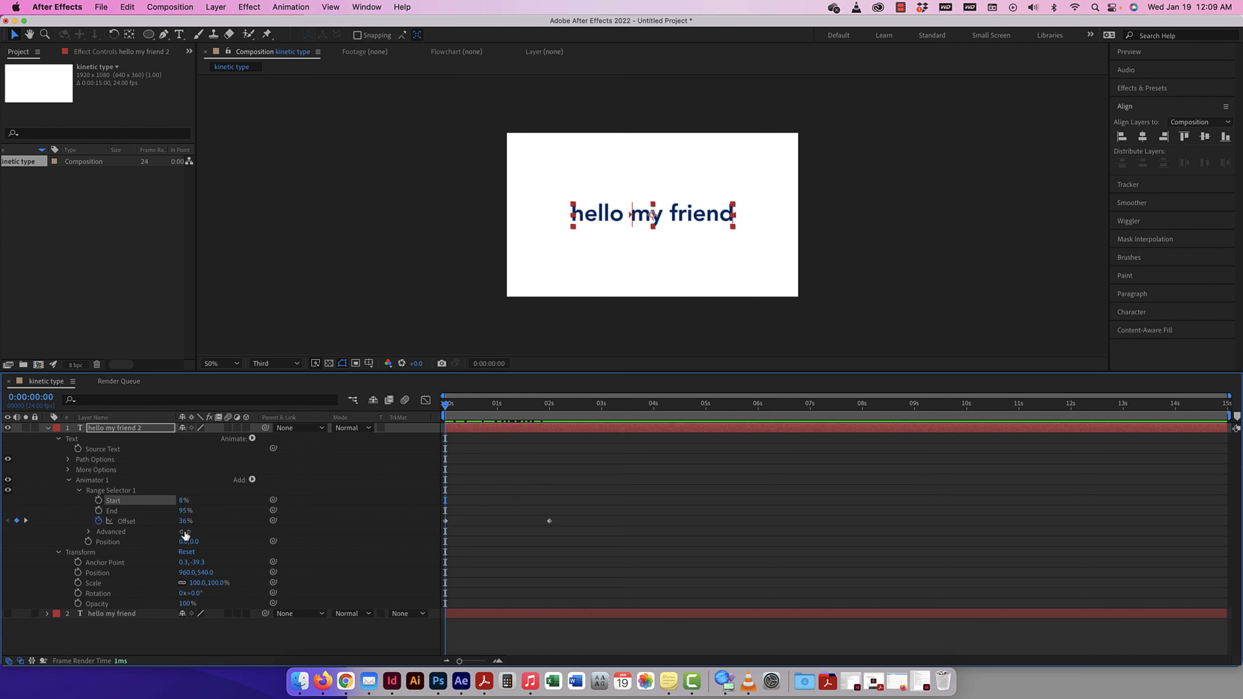
left_click_drag(183, 522, 92, 521)
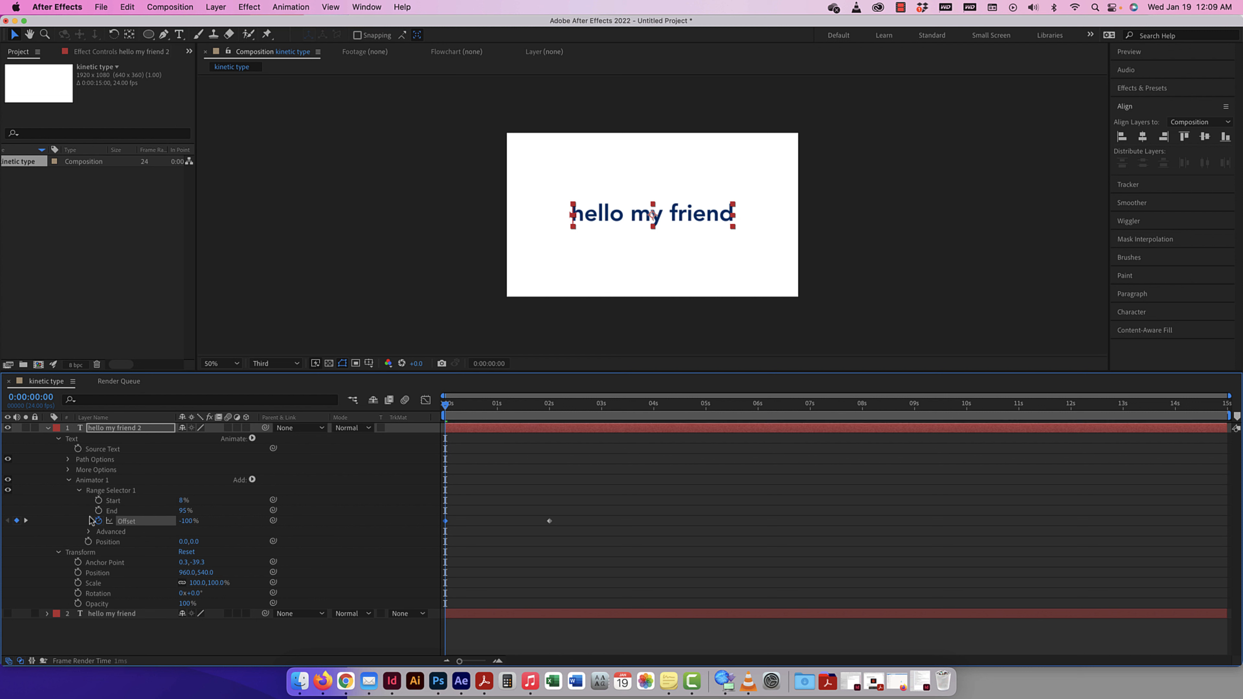
left_click_drag(446, 407, 502, 415)
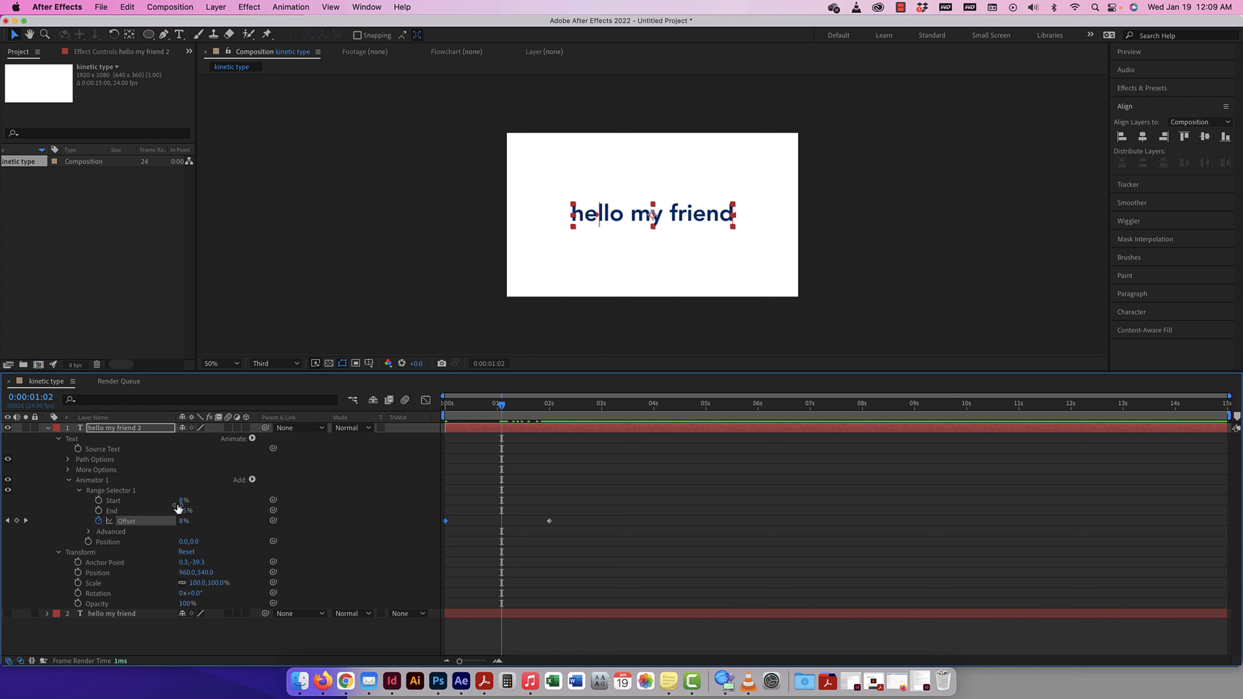
left_click_drag(502, 407, 510, 406)
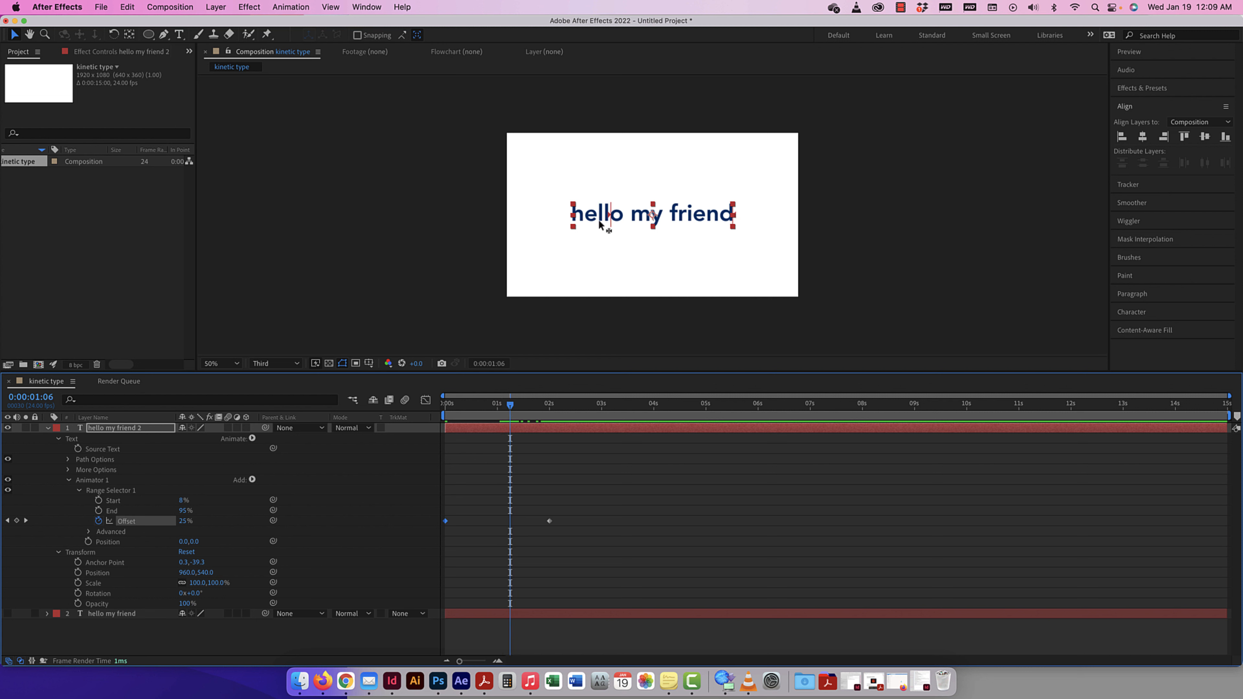
Step: Reduce the range selector's End to 19% and set the Offset keyframe at 0:00:00:00 to -21%
left_click_drag(184, 510, 139, 511)
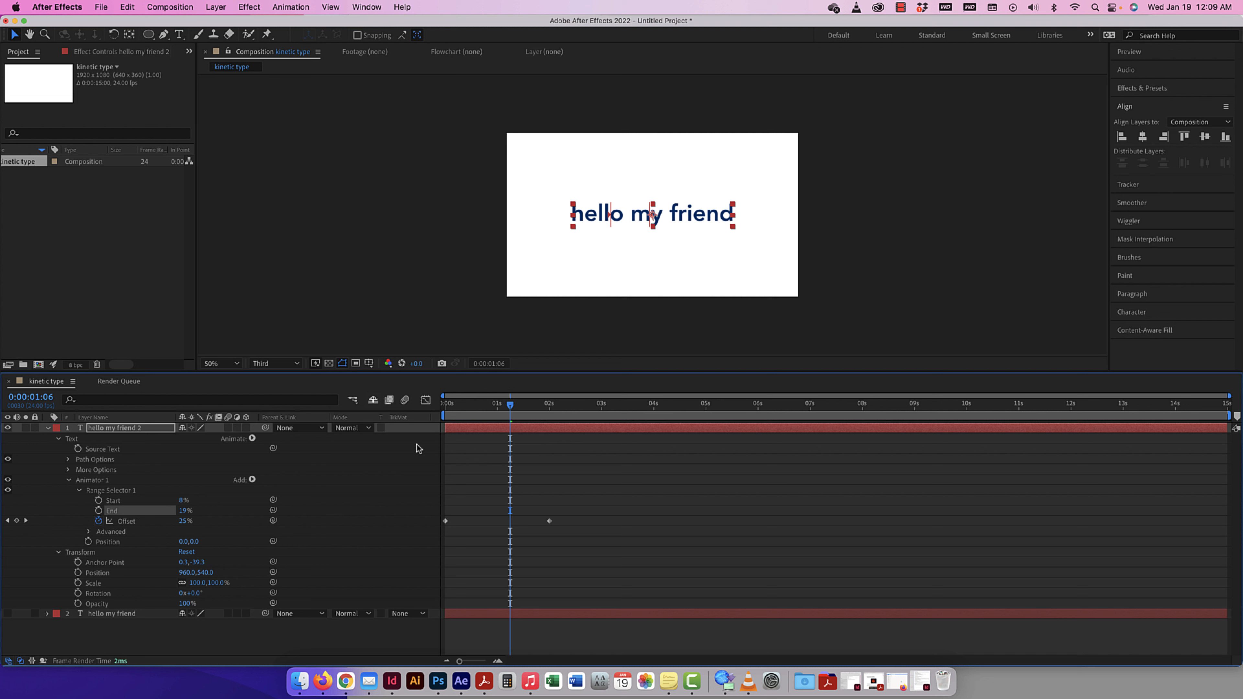
left_click_drag(512, 406, 549, 406)
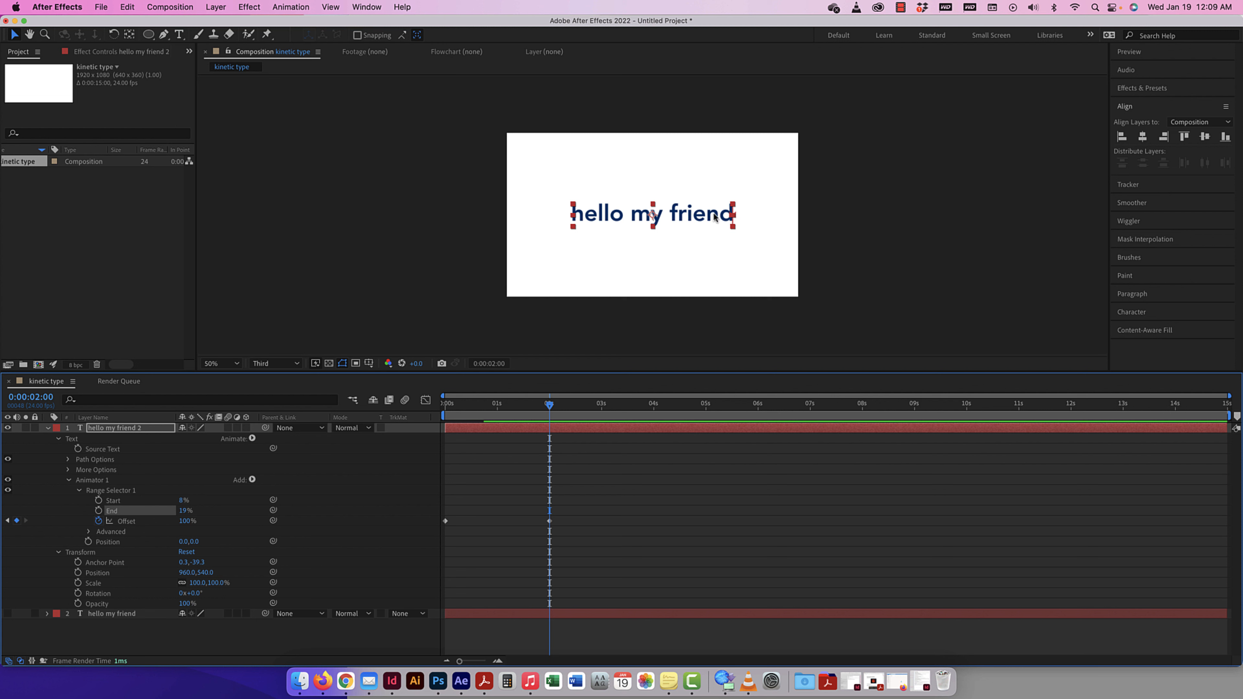
left_click_drag(550, 407, 444, 404)
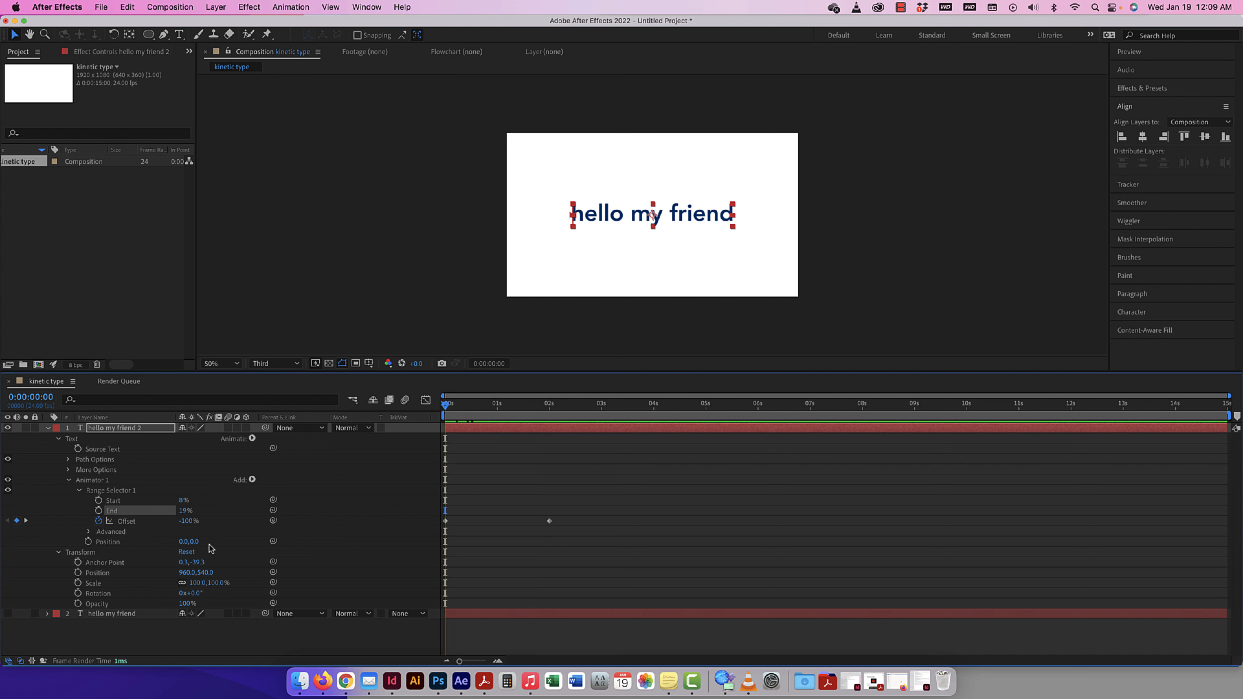
left_click_drag(187, 522, 234, 523)
Step: Raise the selected letters with an animator Position of 0.0, -168.0 at 0:00:00:23 and preview from the start
left_click_drag(446, 407, 495, 408)
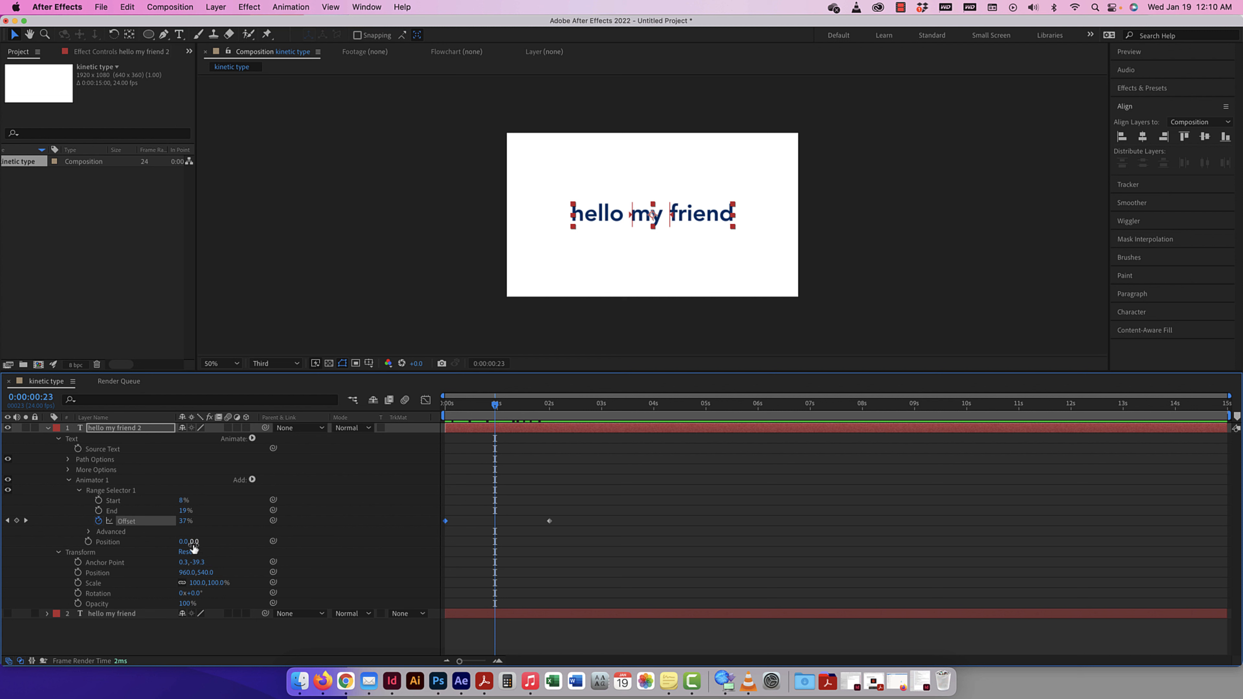
left_click_drag(193, 541, 99, 539)
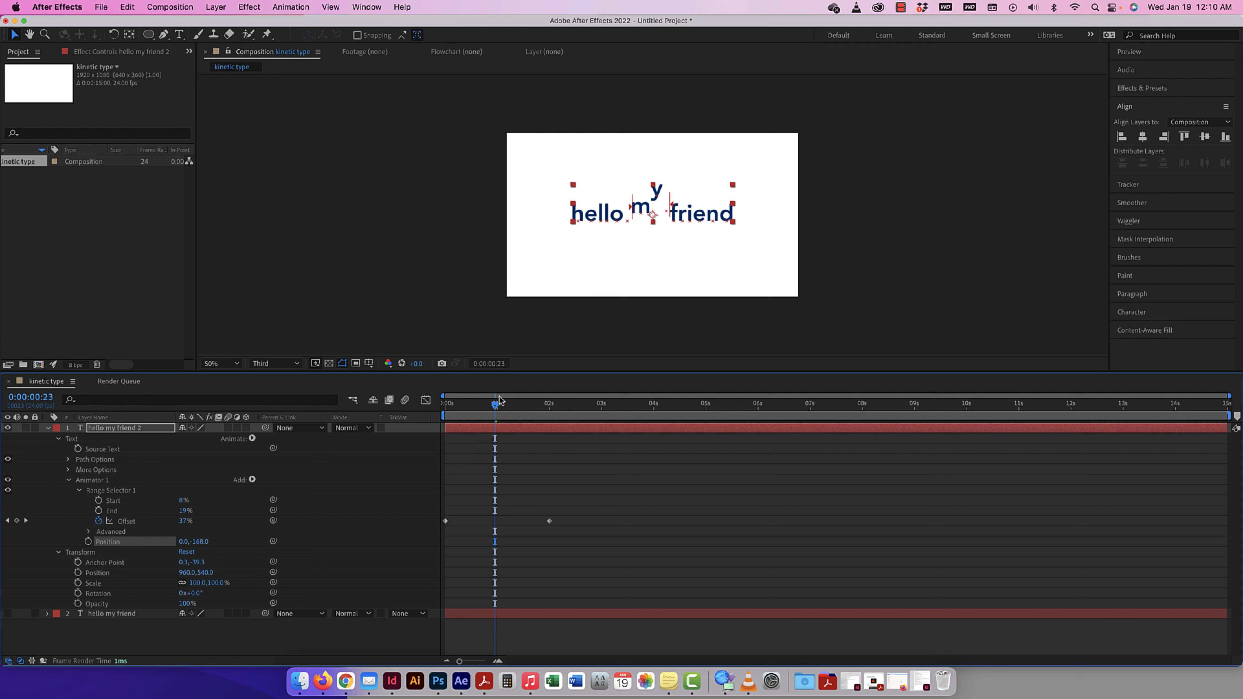
left_click_drag(496, 405, 418, 407)
key("space")
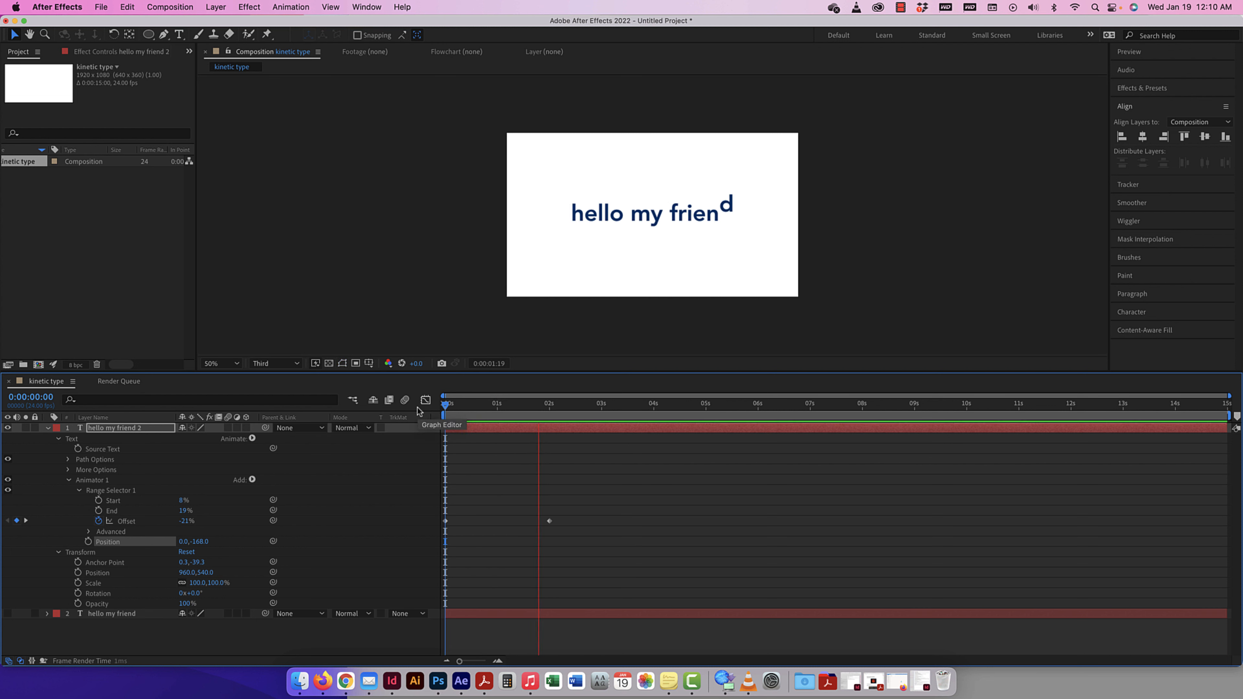
Step: Preview the letter wave again and set the animator's Position to 0.0, -278.0 at 0:00:01:05
left_click(546, 406)
left_click_drag(547, 407, 501, 410)
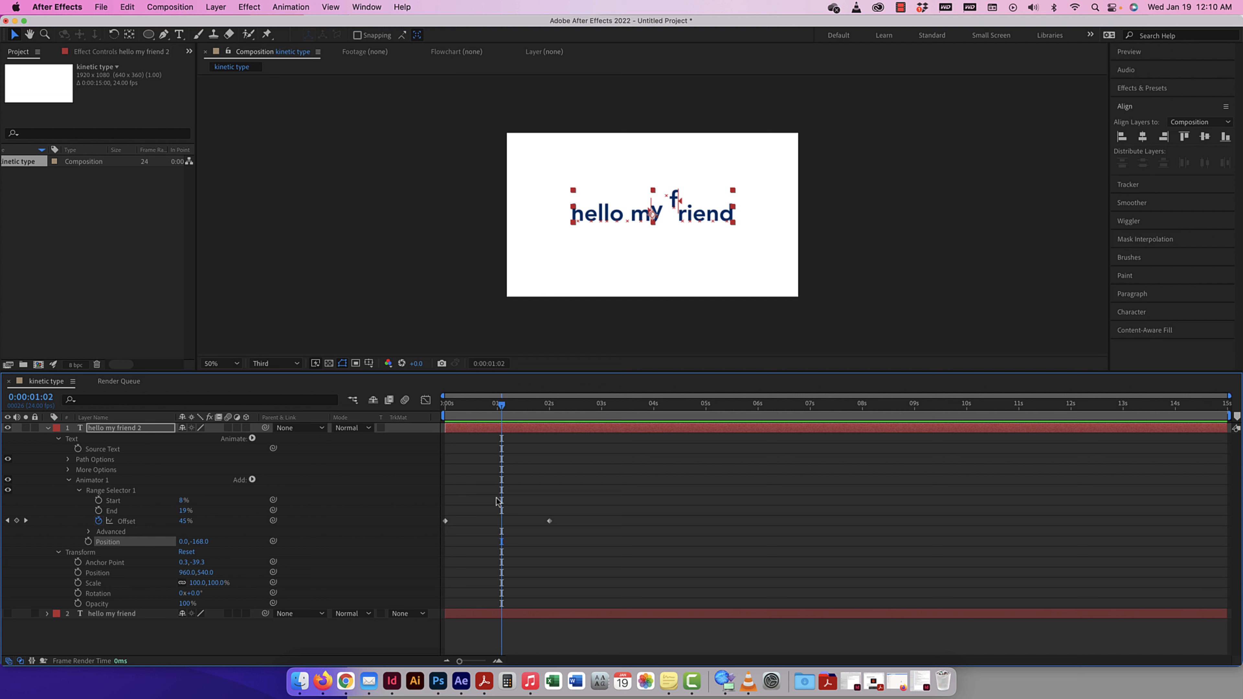
left_click_drag(503, 405, 440, 405)
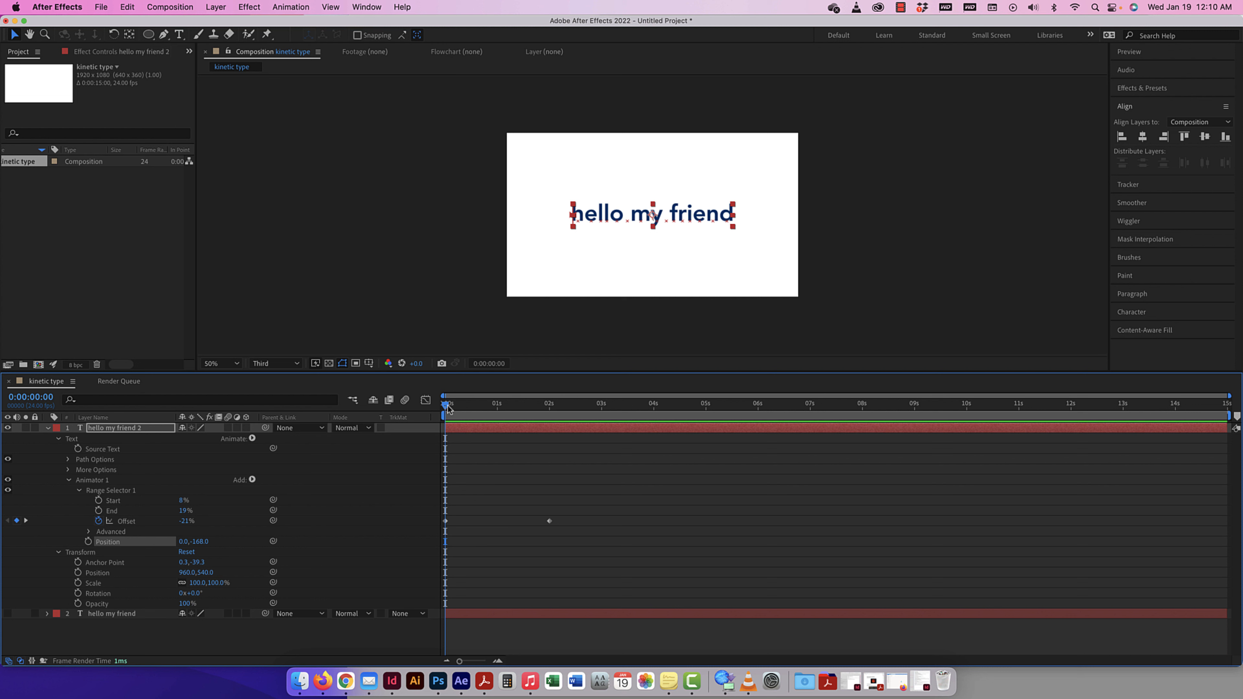
key("space")
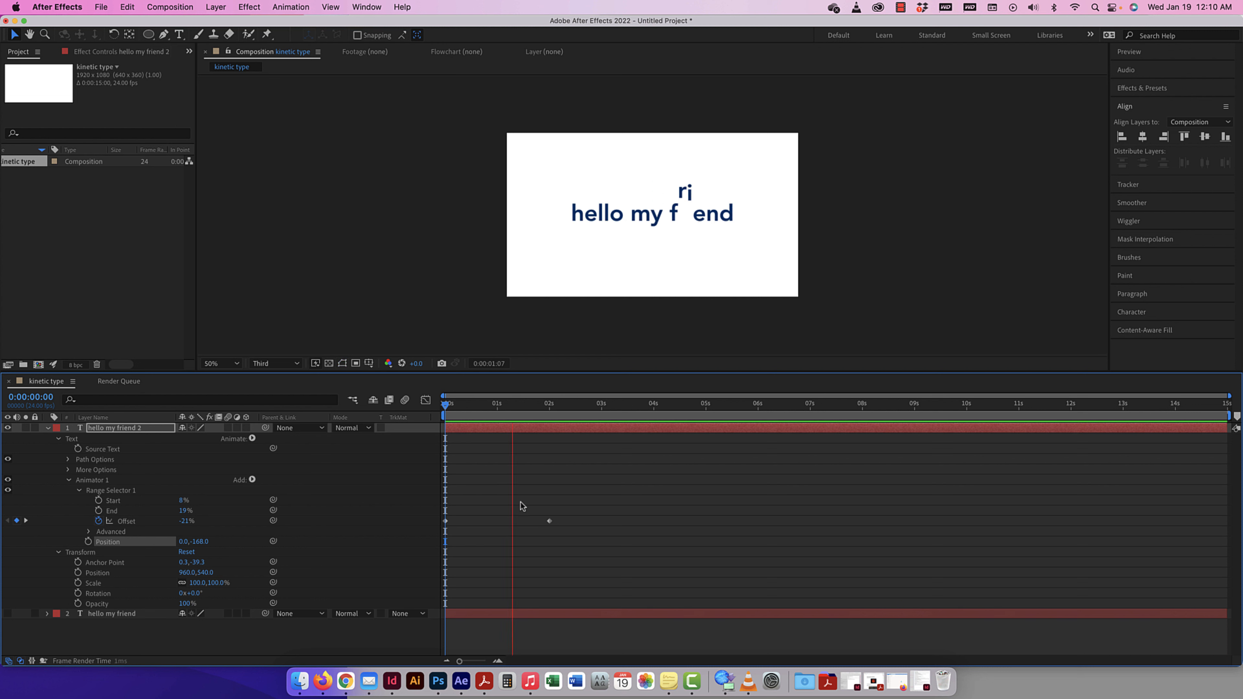
key("space")
left_click_drag(534, 406, 508, 405)
left_click_drag(200, 542, 459, 537)
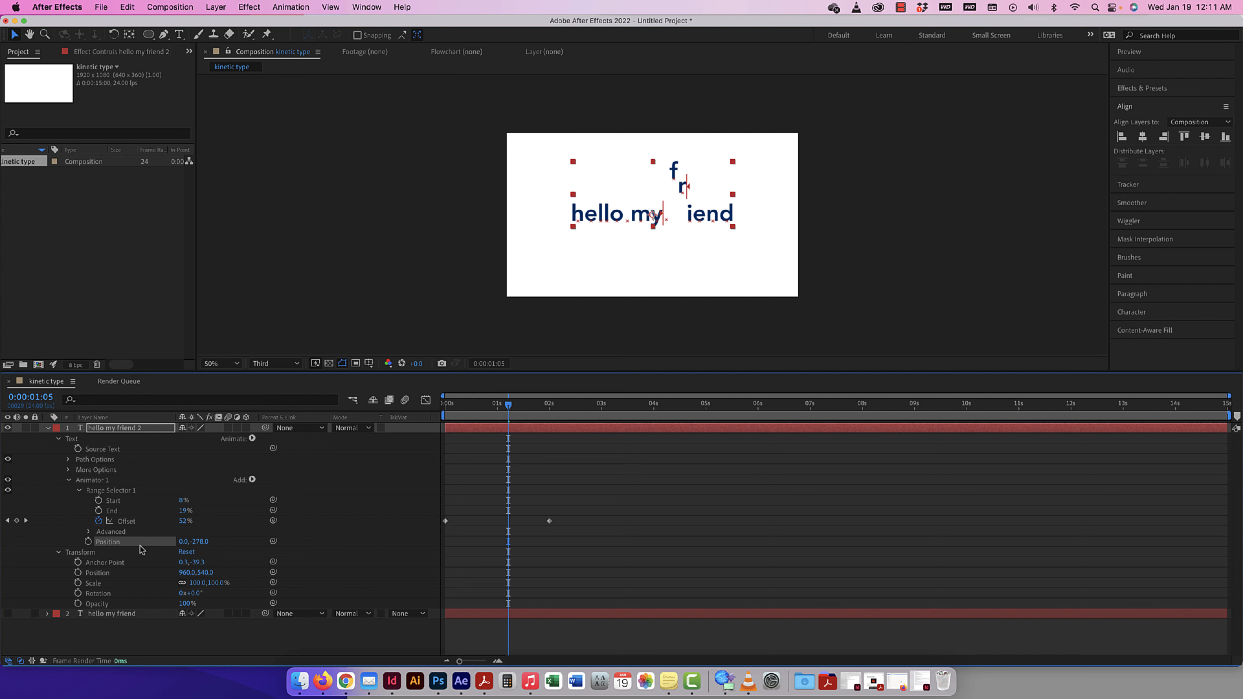
Step: Add a Scale property to the text animator, set it to 226%, and preview the letter wave from the start
left_click(253, 480)
mouse_move(288, 482)
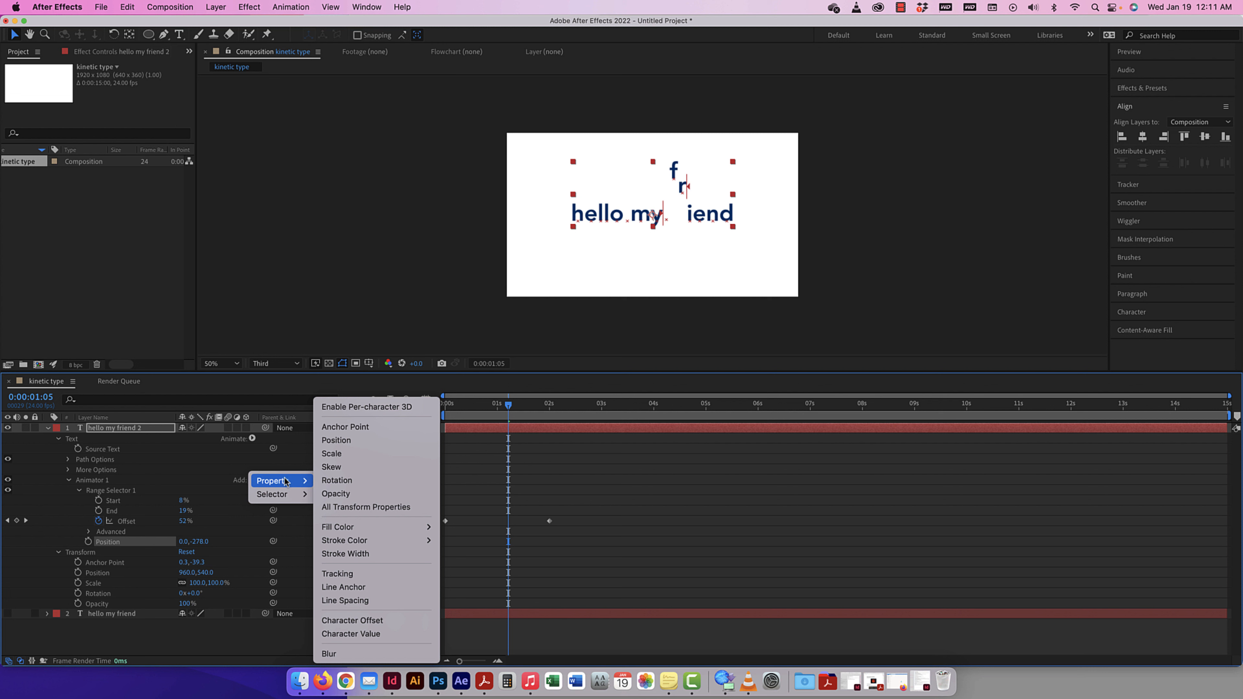
left_click(342, 458)
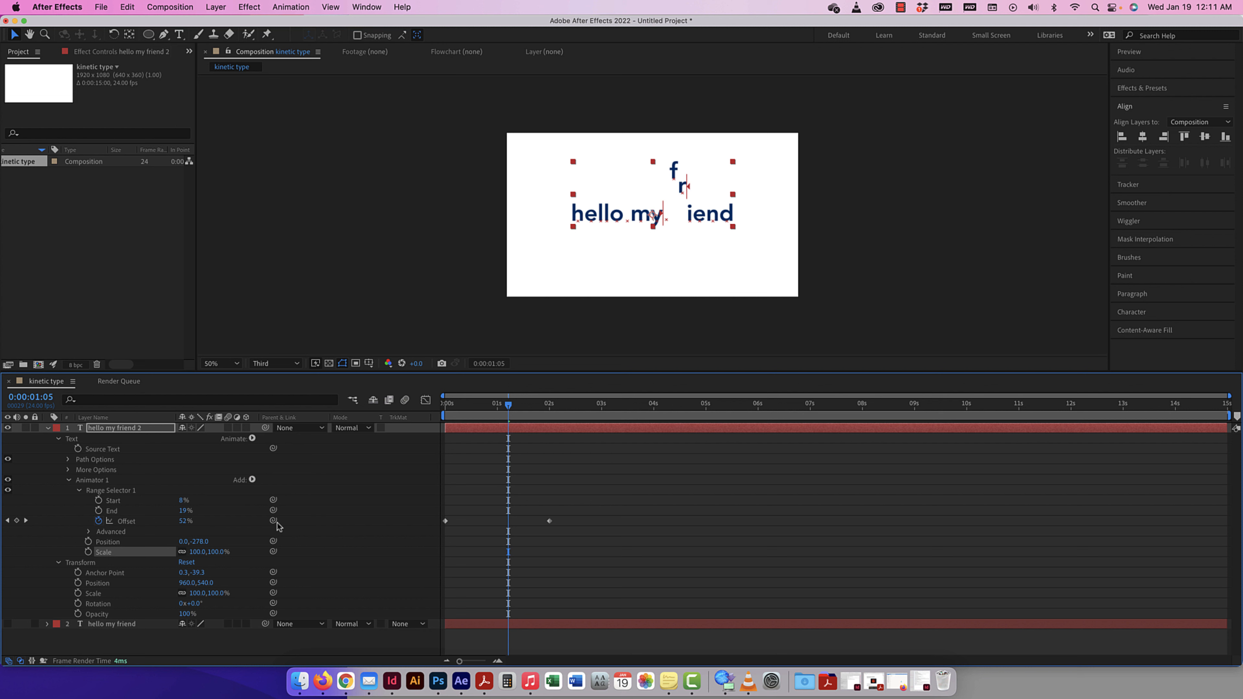
left_click_drag(509, 408, 501, 408)
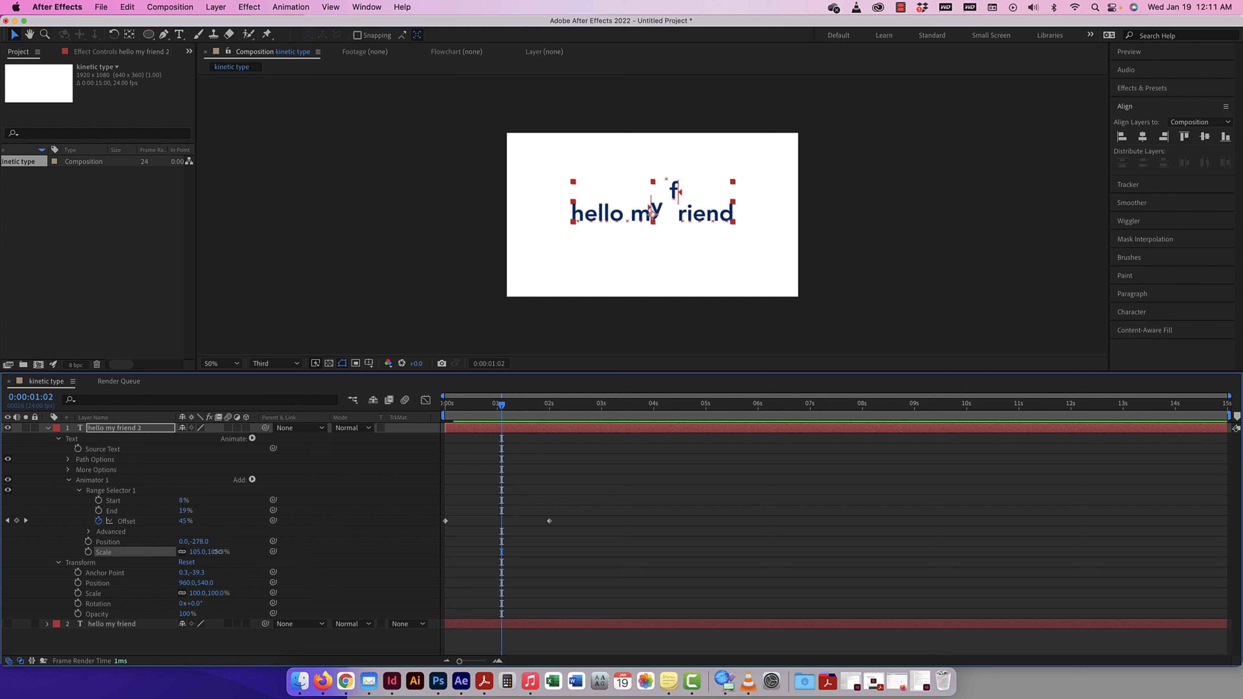
left_click_drag(218, 552, 260, 551)
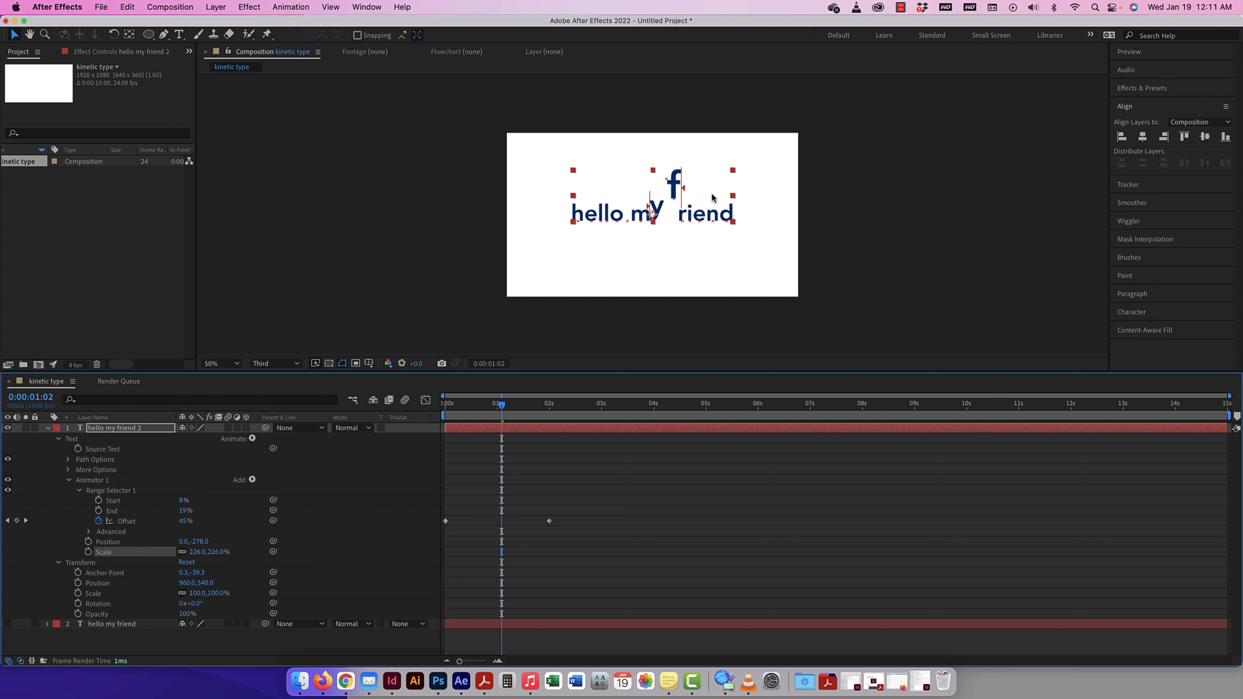
left_click_drag(503, 408, 415, 410)
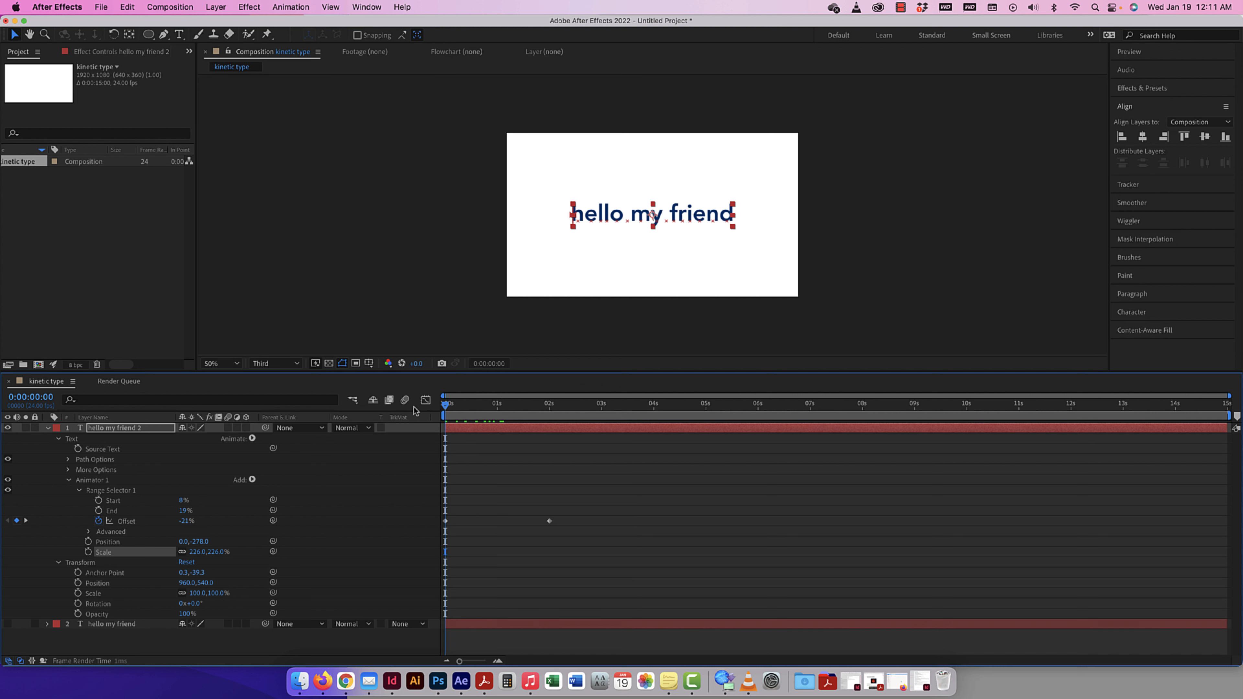
key("space")
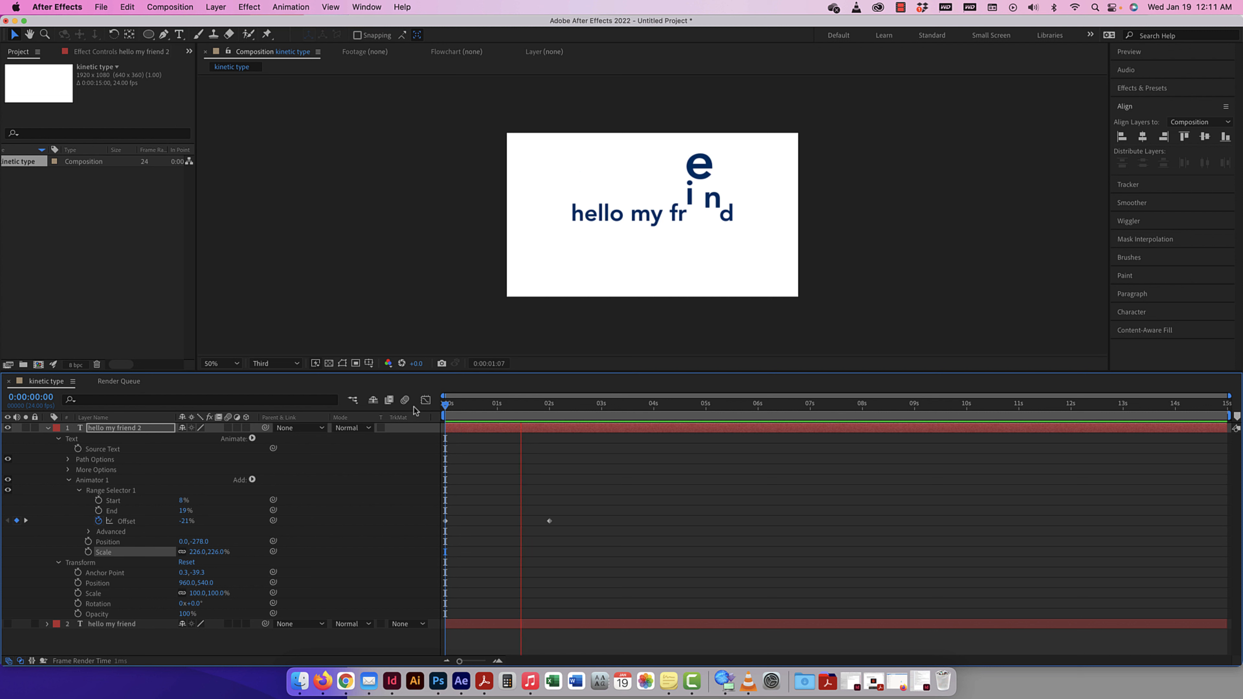
key("space")
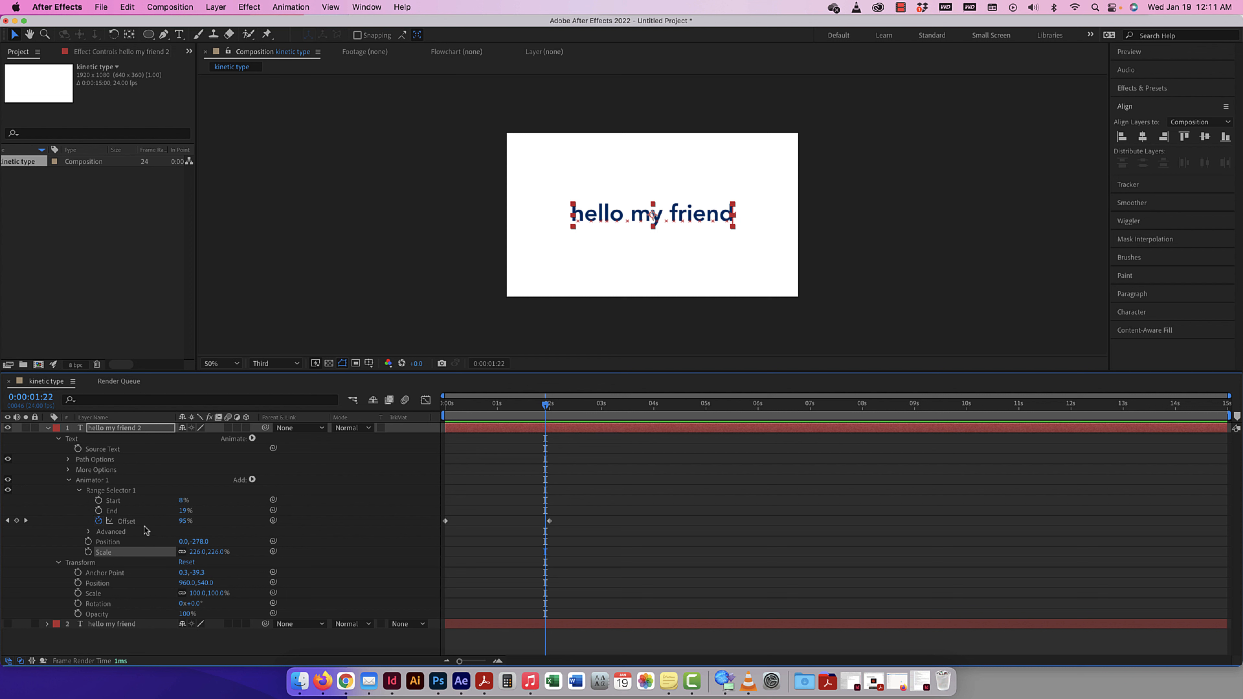
Step: Add an Opacity property to the animator, set it to 0%, and preview the fading letters from the start
left_click_drag(546, 408, 494, 414)
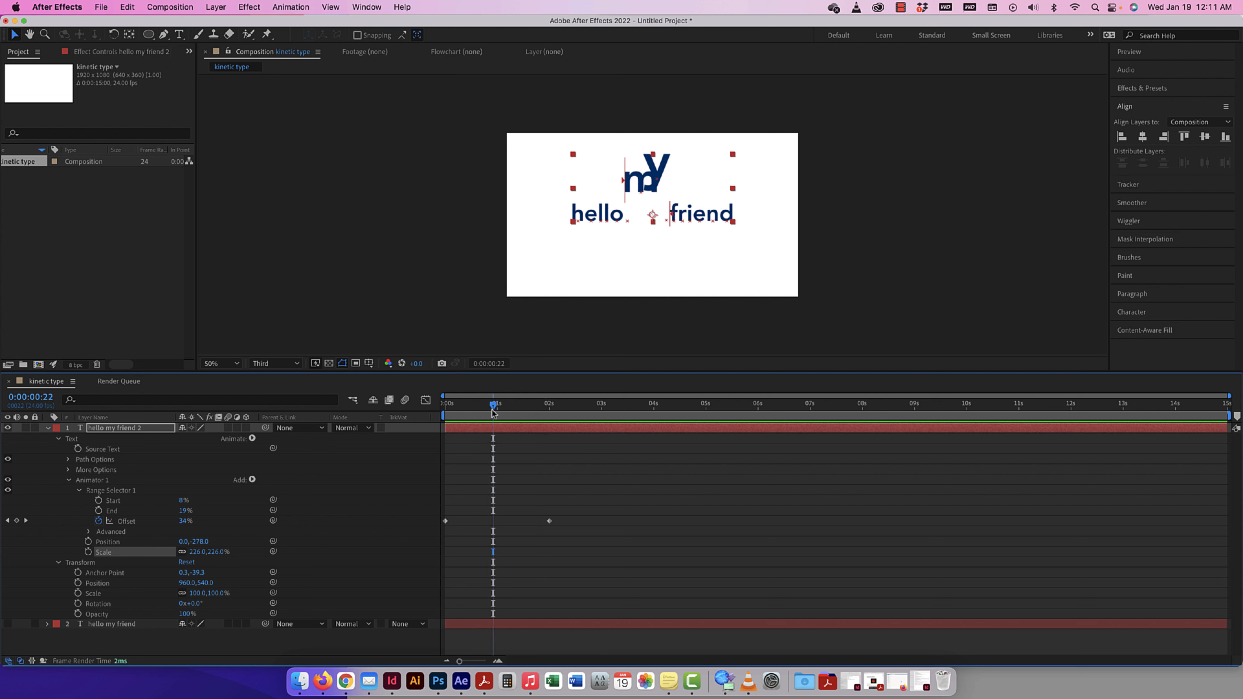
left_click(253, 480)
mouse_move(284, 481)
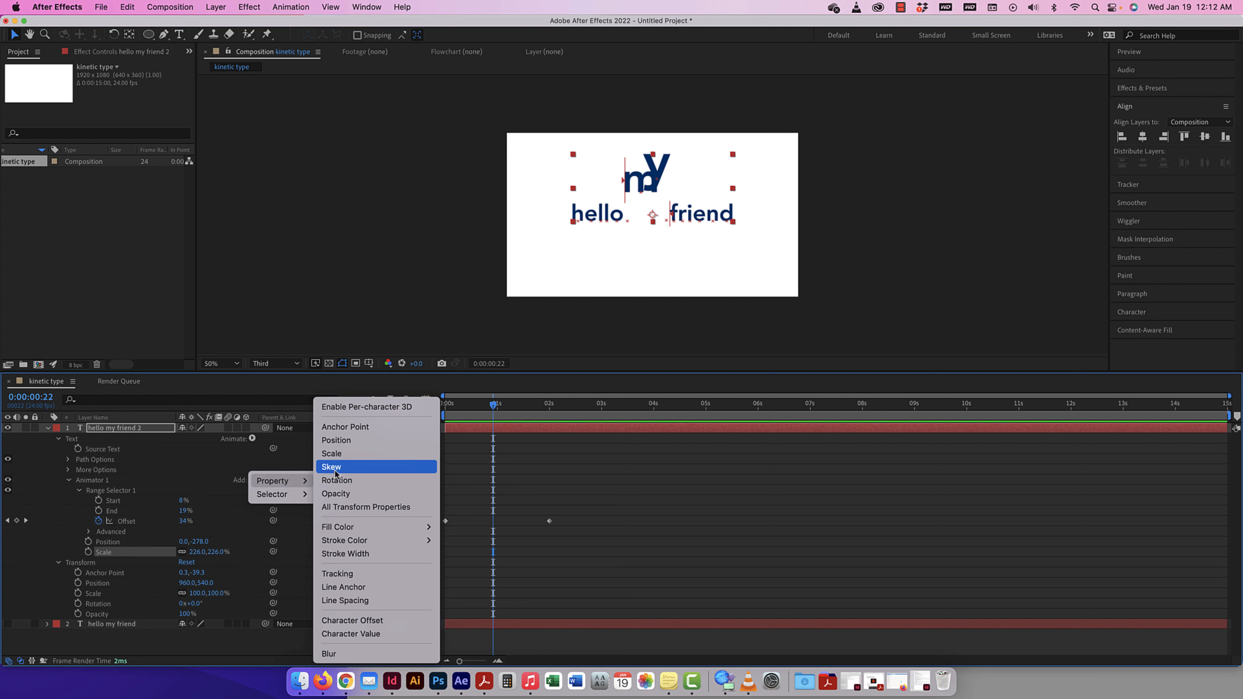
left_click(342, 494)
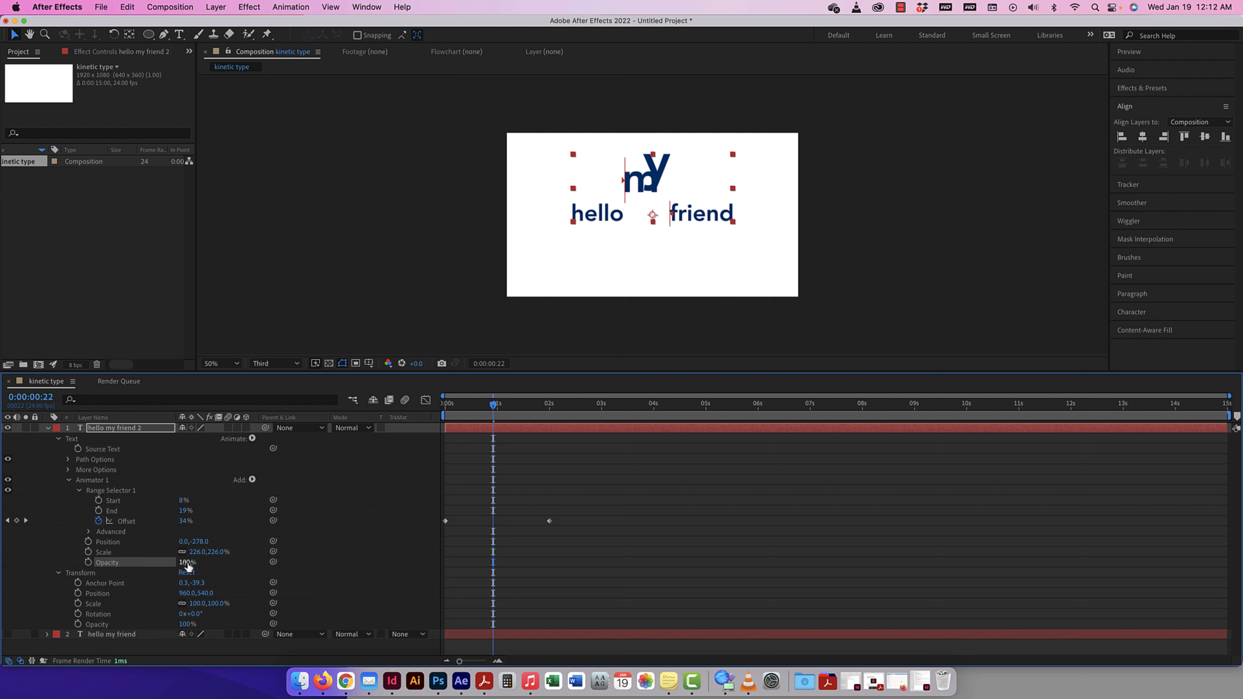
left_click_drag(493, 408, 465, 411)
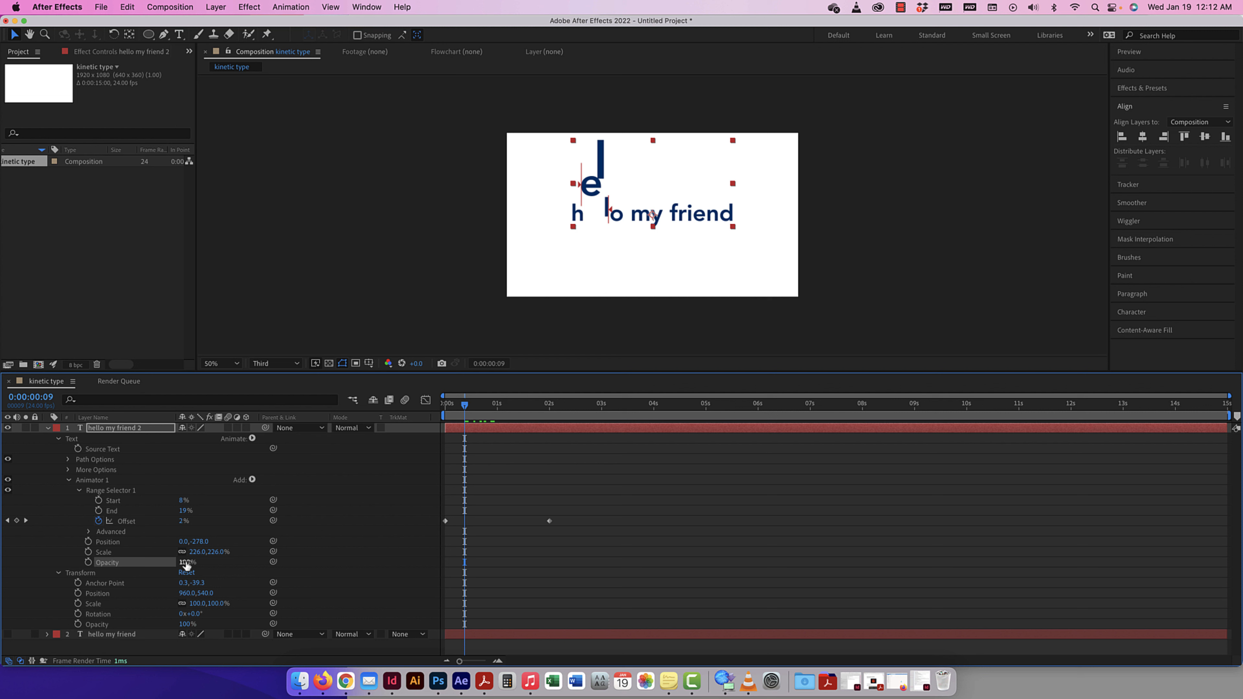
left_click_drag(175, 562, 102, 562)
left_click_drag(463, 409, 426, 410)
key("space")
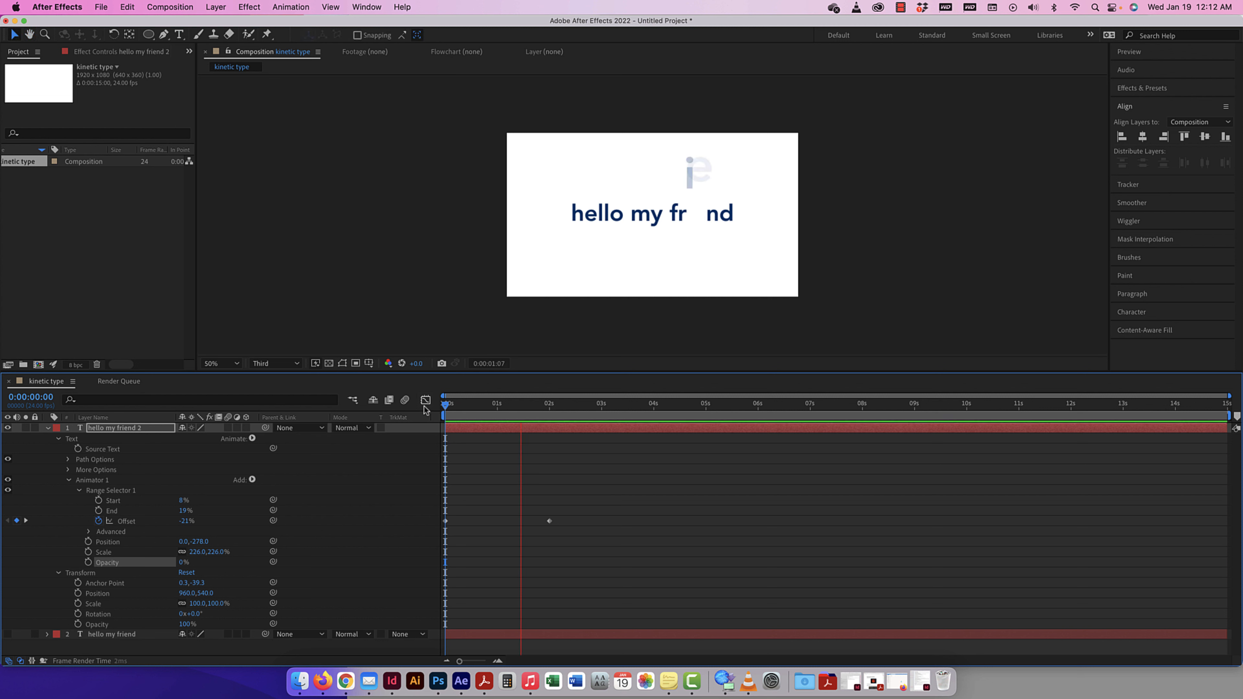
key("space")
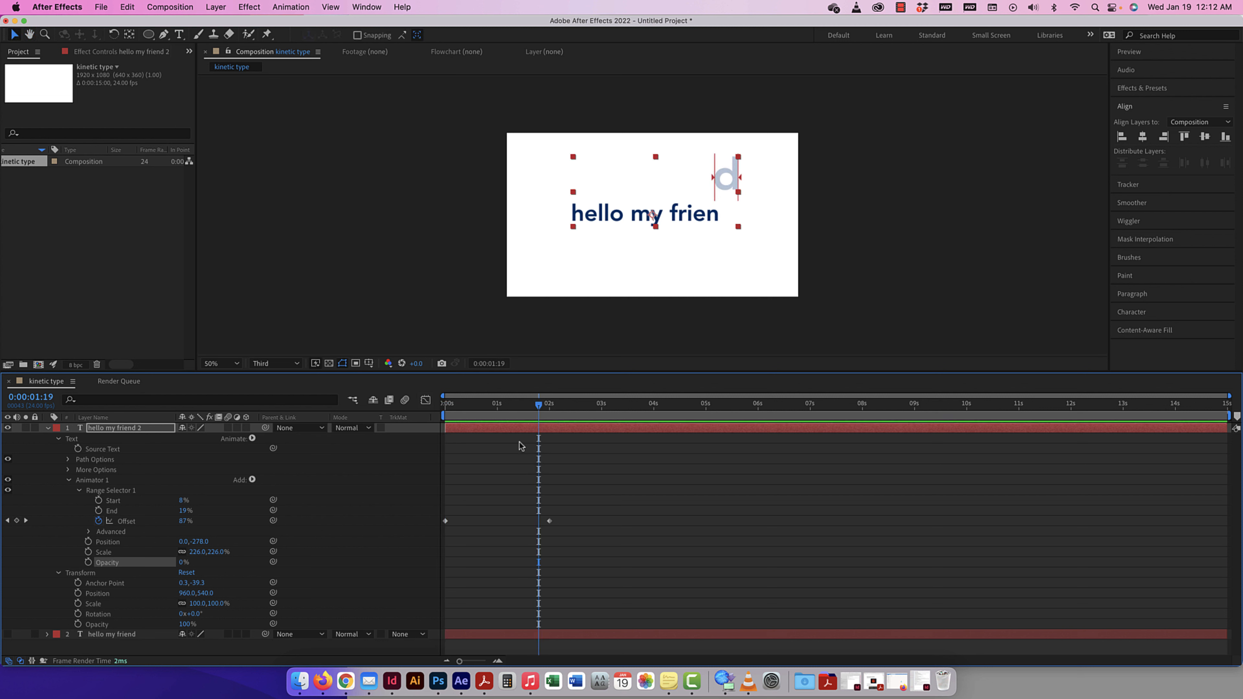
Step: Add a Rotation property to the animator, set it to one full revolution, and preview the spinning letters from 0:00:00:00
left_click_drag(539, 406, 422, 407)
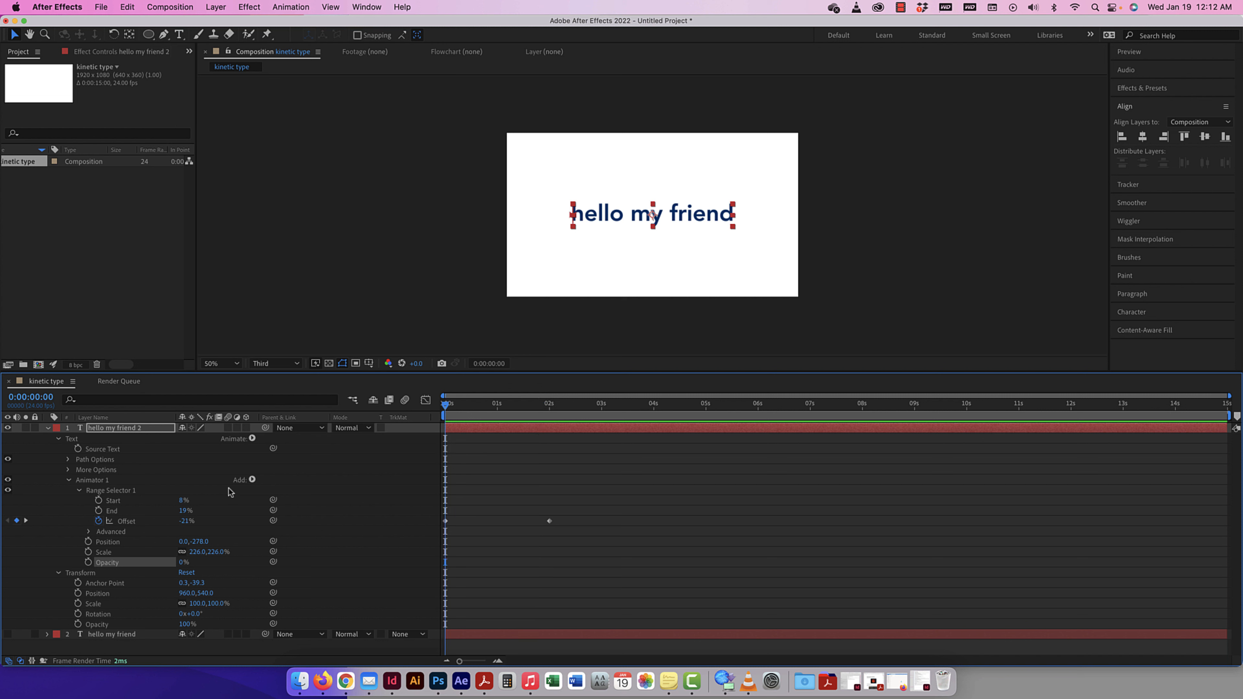
left_click(245, 484)
left_click(253, 481)
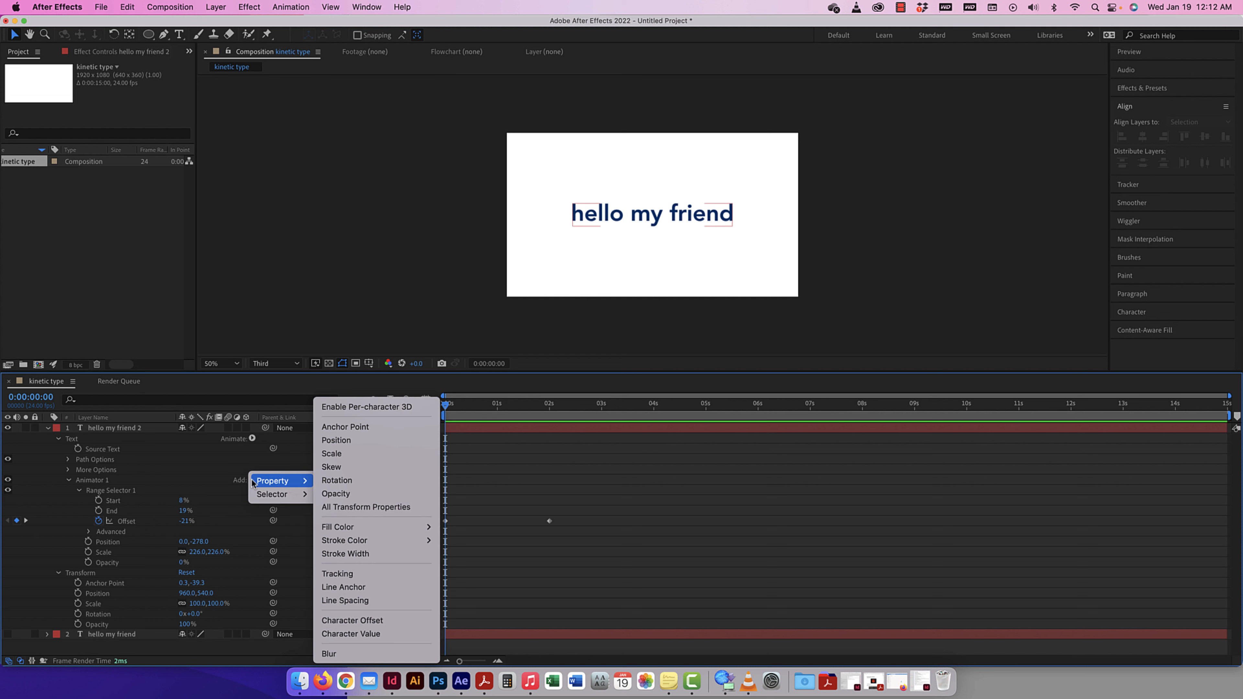
left_click(337, 480)
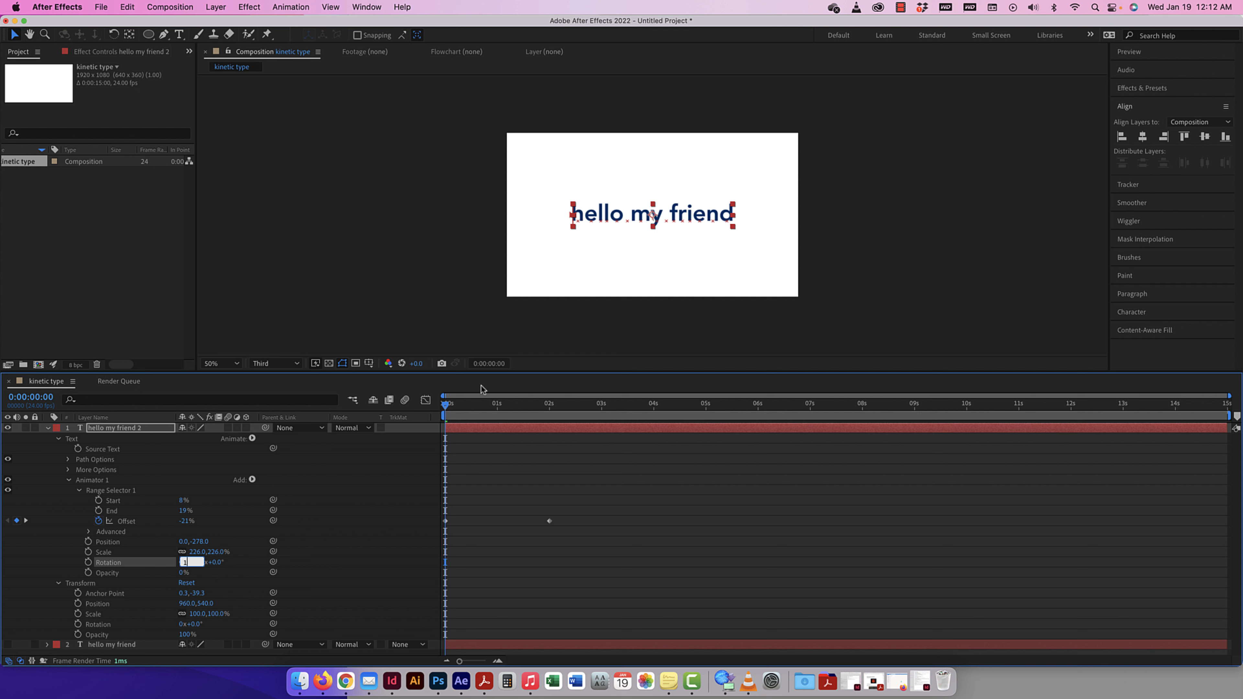
left_click_drag(445, 406, 436, 406)
key("space")
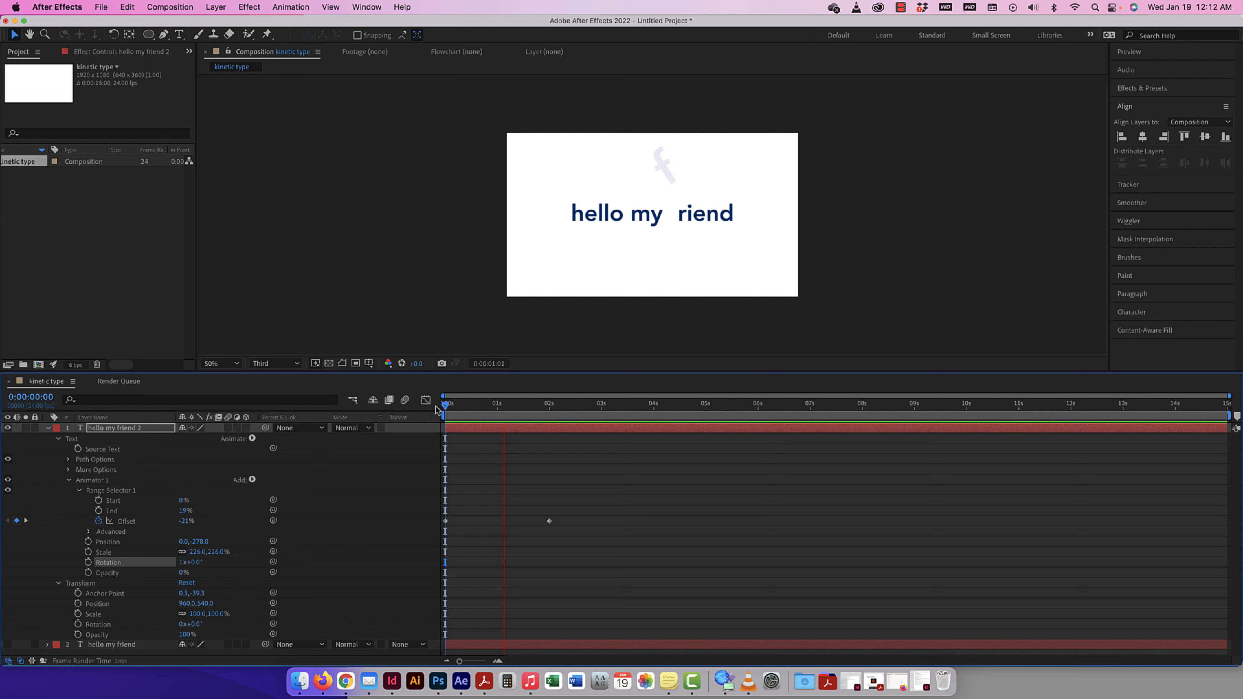
key("space")
Step: Retime the second Offset keyframe, trying 0:00:04:01 with a preview and settling at about 3 seconds
left_click_drag(533, 409, 495, 409)
left_click_drag(550, 521, 656, 519)
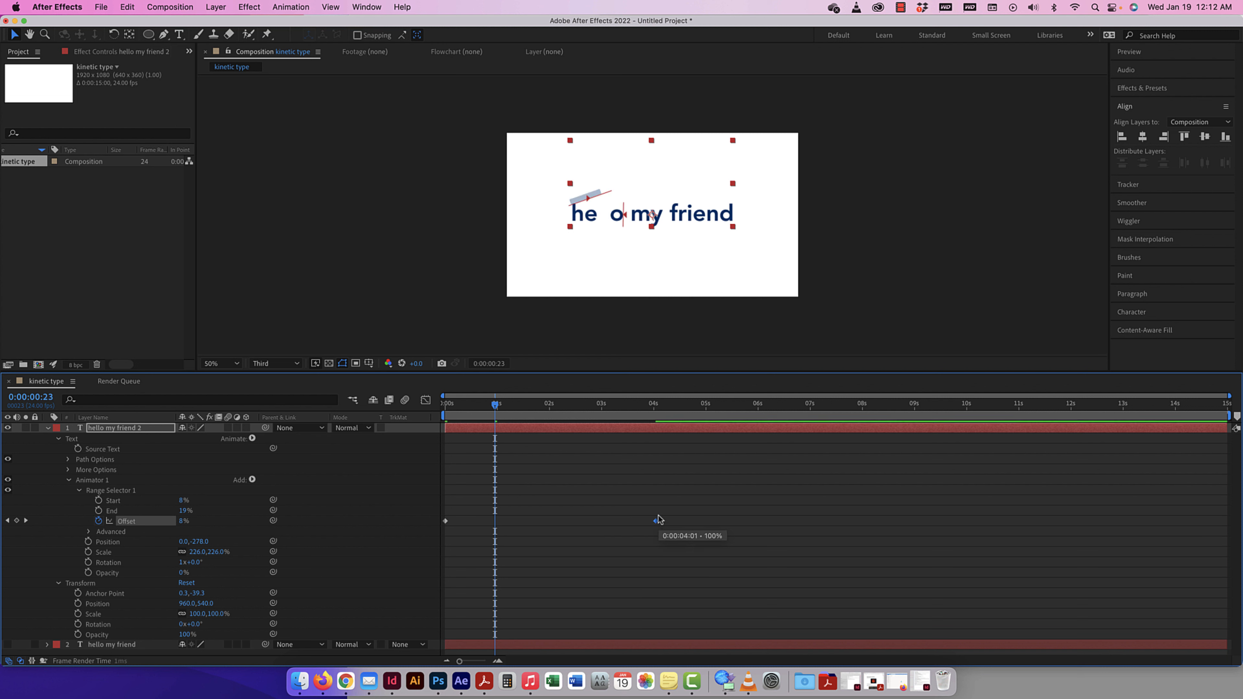
left_click_drag(494, 405, 294, 406)
key("space")
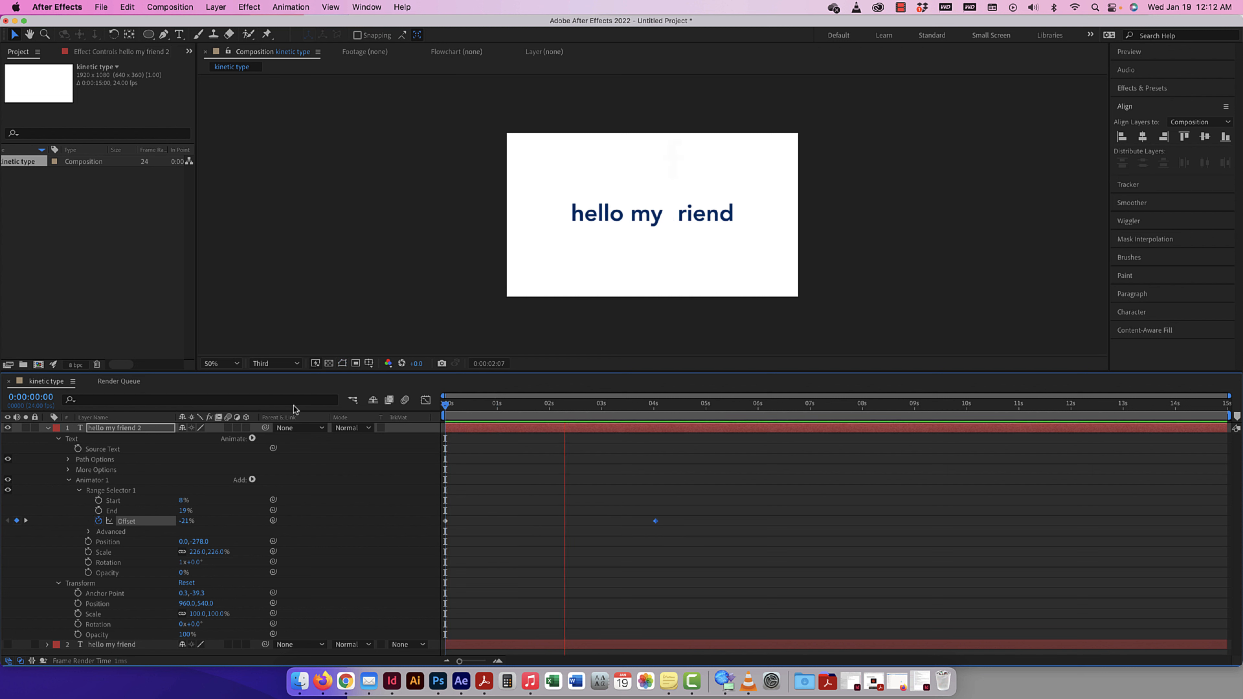
key("space")
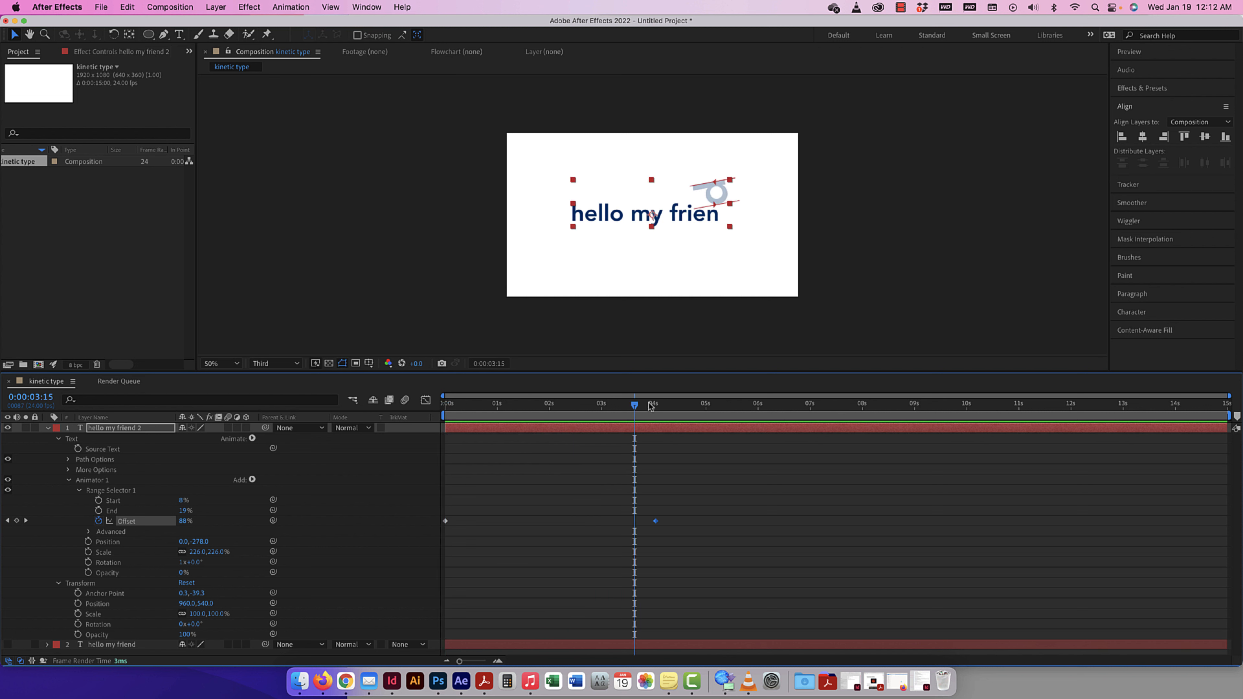
key("Home")
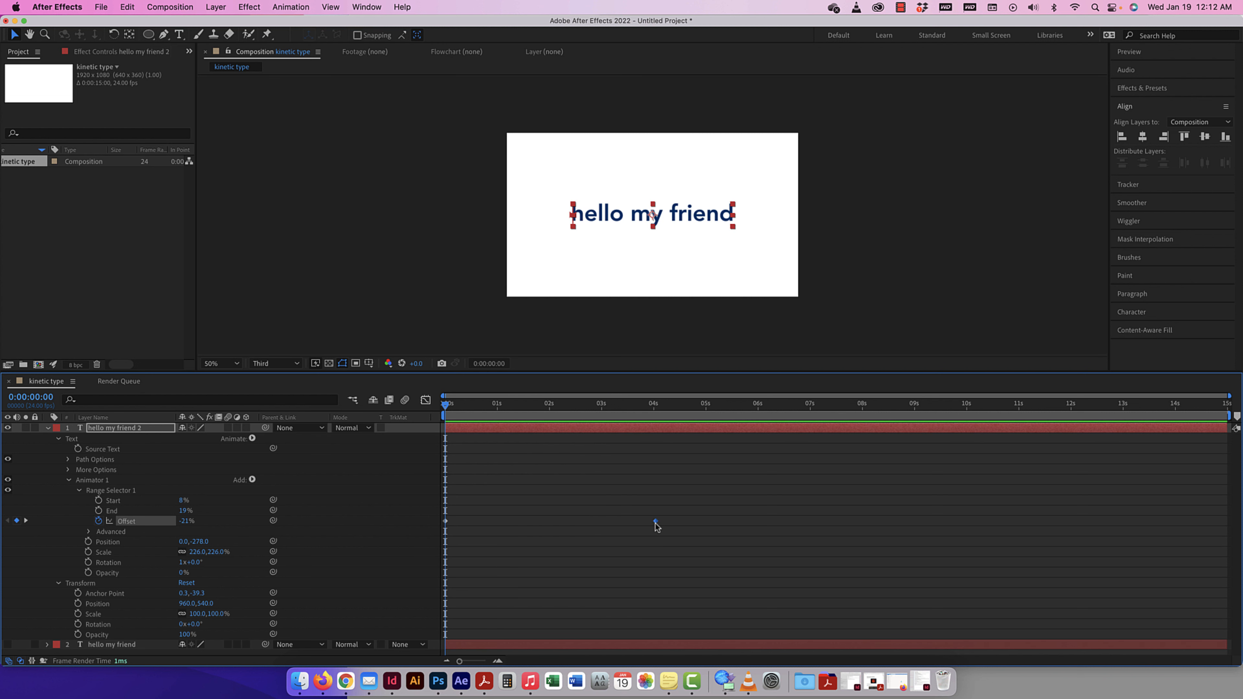
left_click_drag(656, 522, 604, 520)
Step: Expand the range selector's Advanced options, end the work area just after 4 seconds, and start a looping preview
left_click(88, 533)
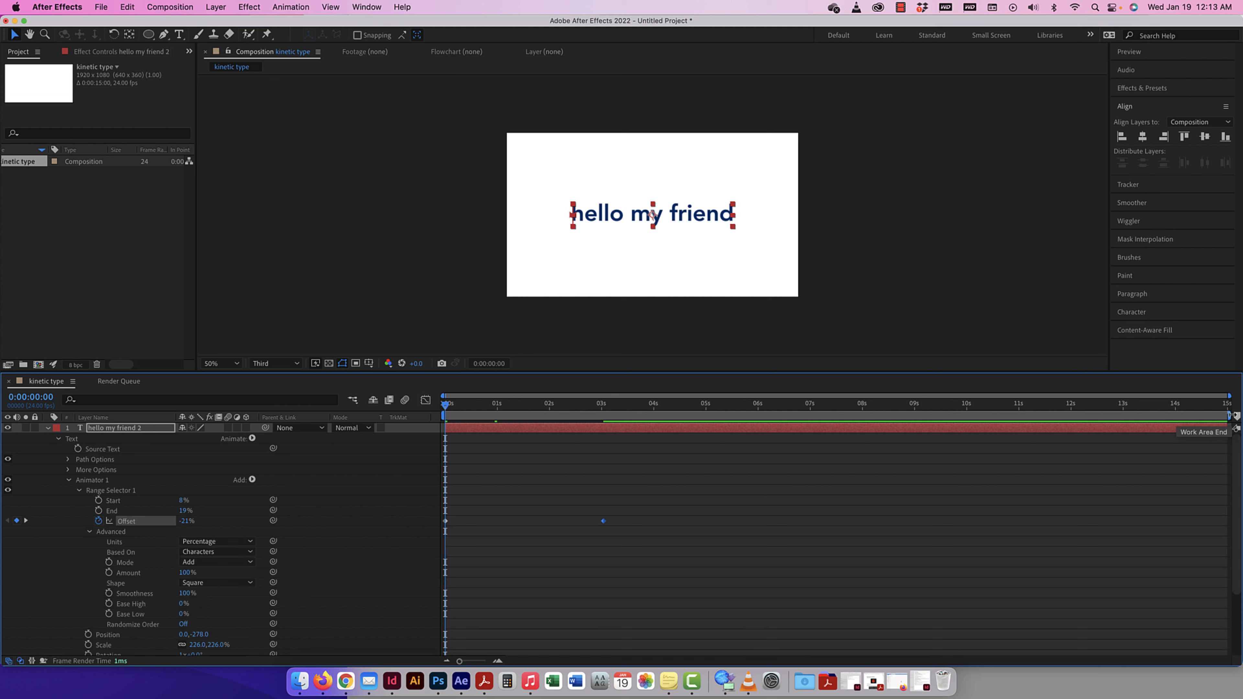
left_click_drag(1229, 415, 669, 420)
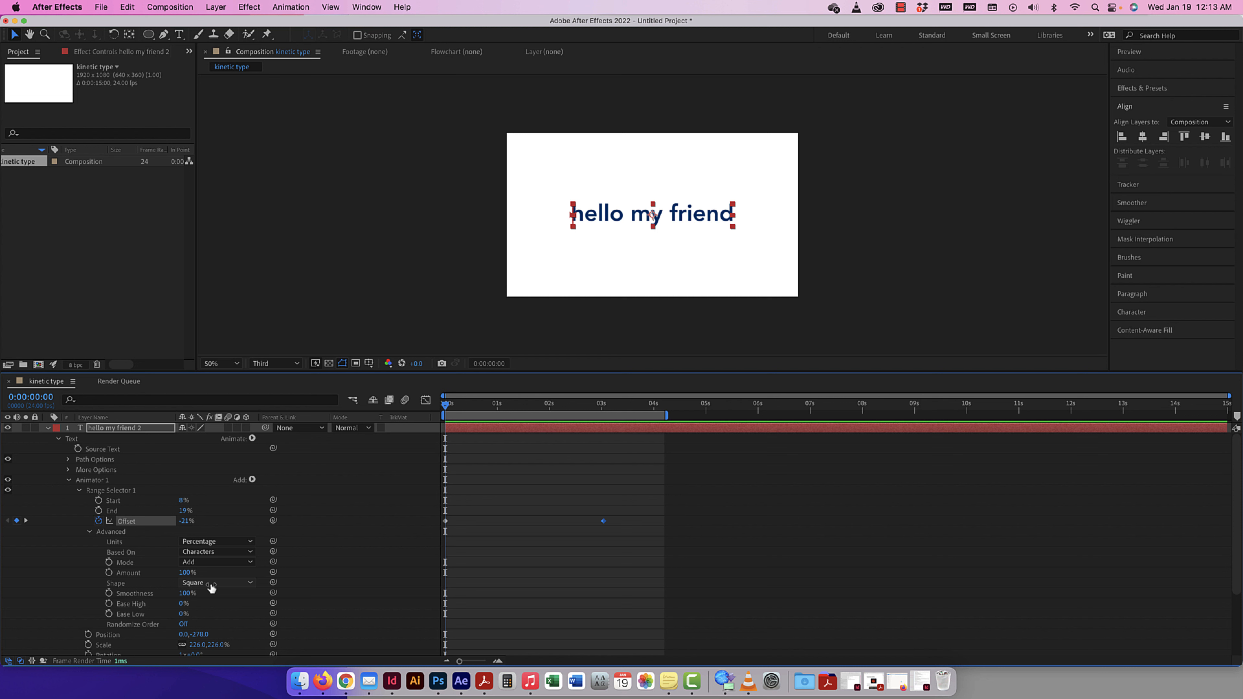
key("space")
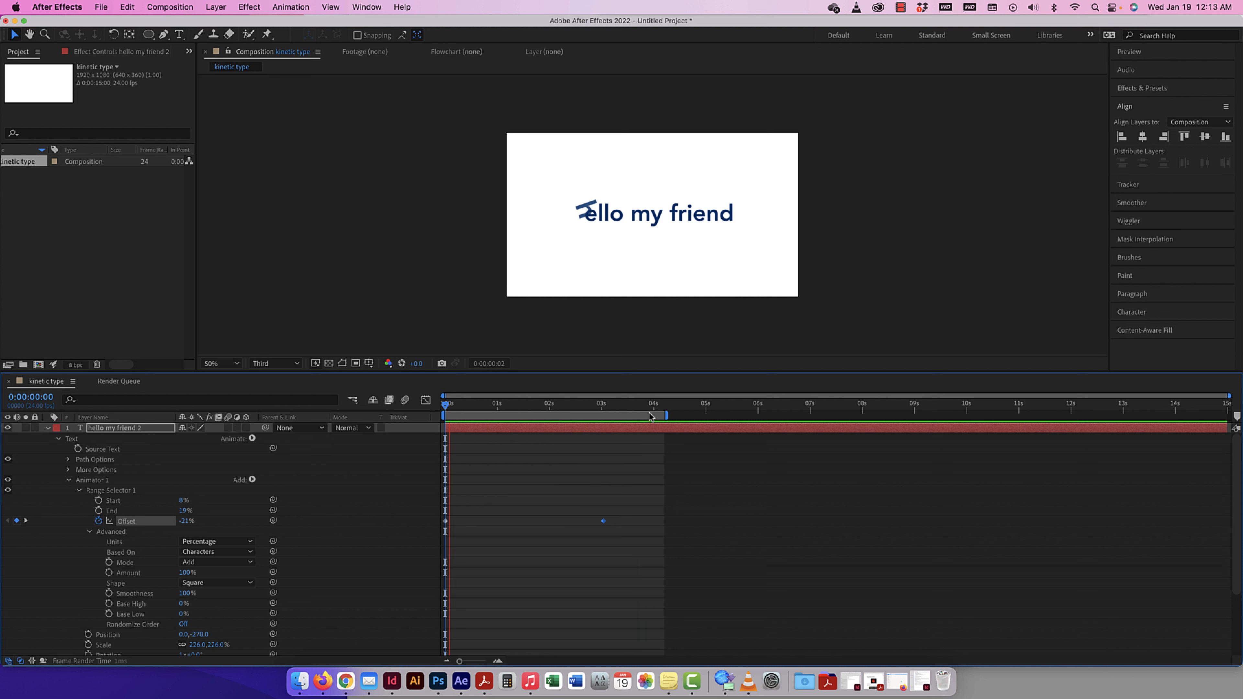
Step: Try basing the range selector on Words during the preview and restore Based On to Characters
left_click(200, 554)
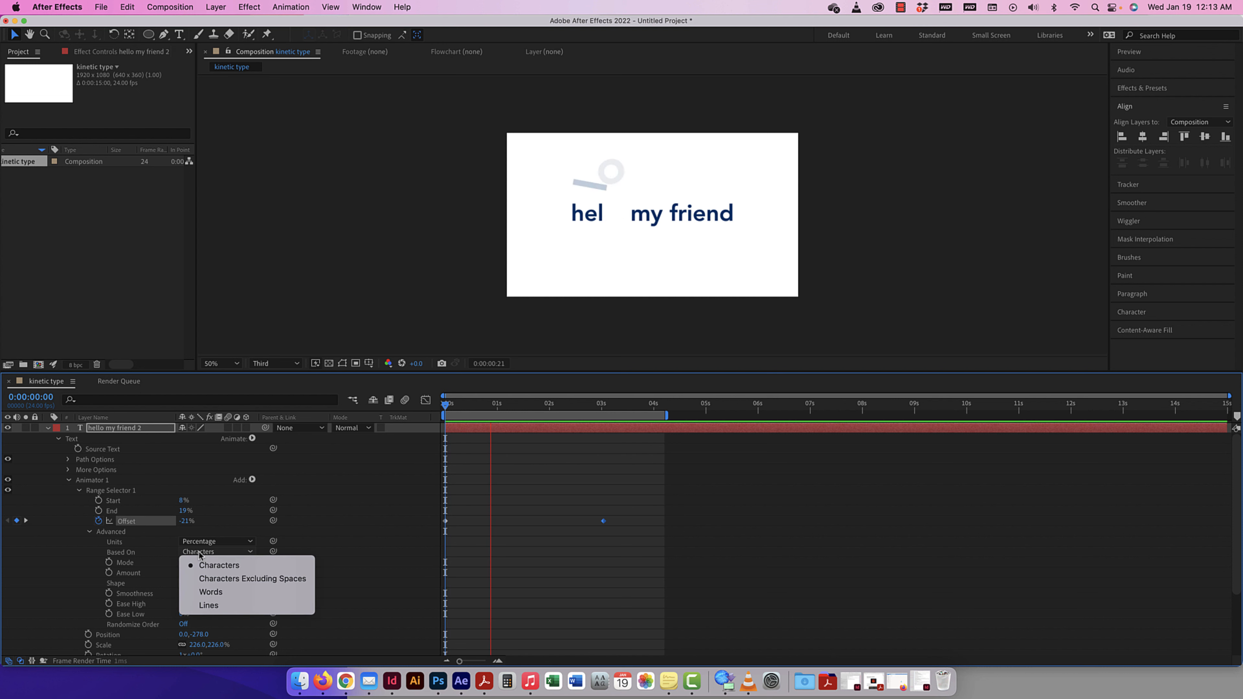
left_click(212, 592)
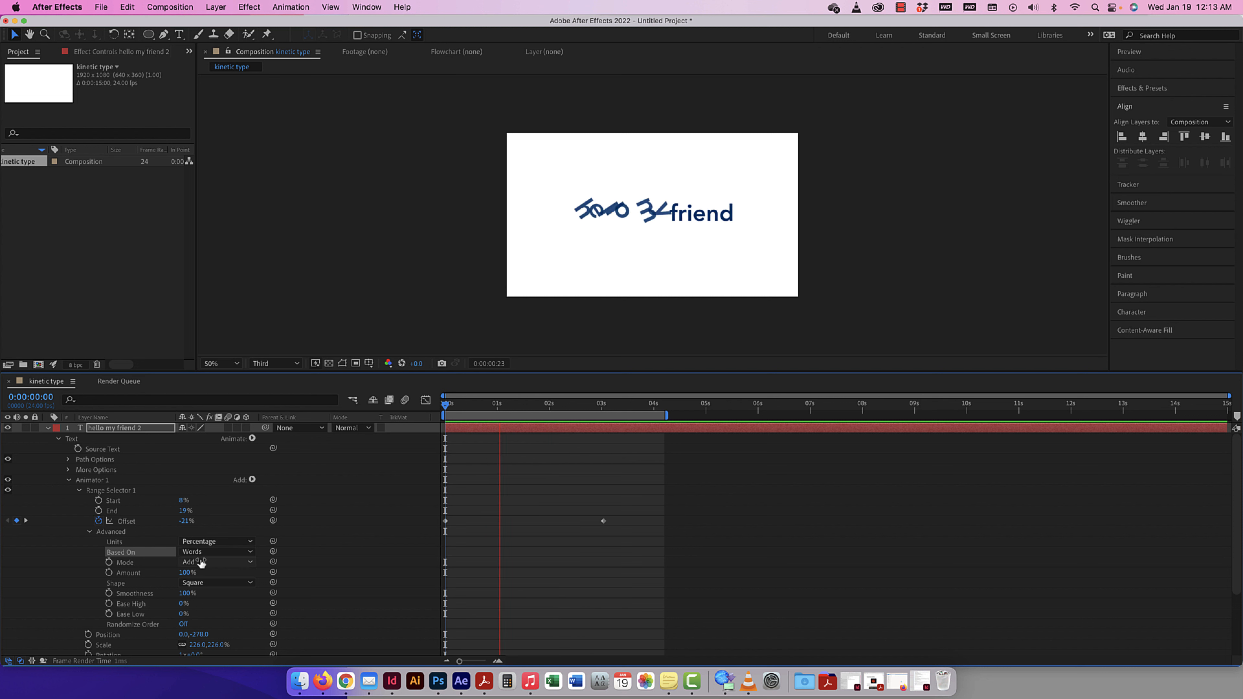
left_click(205, 552)
left_click(203, 567)
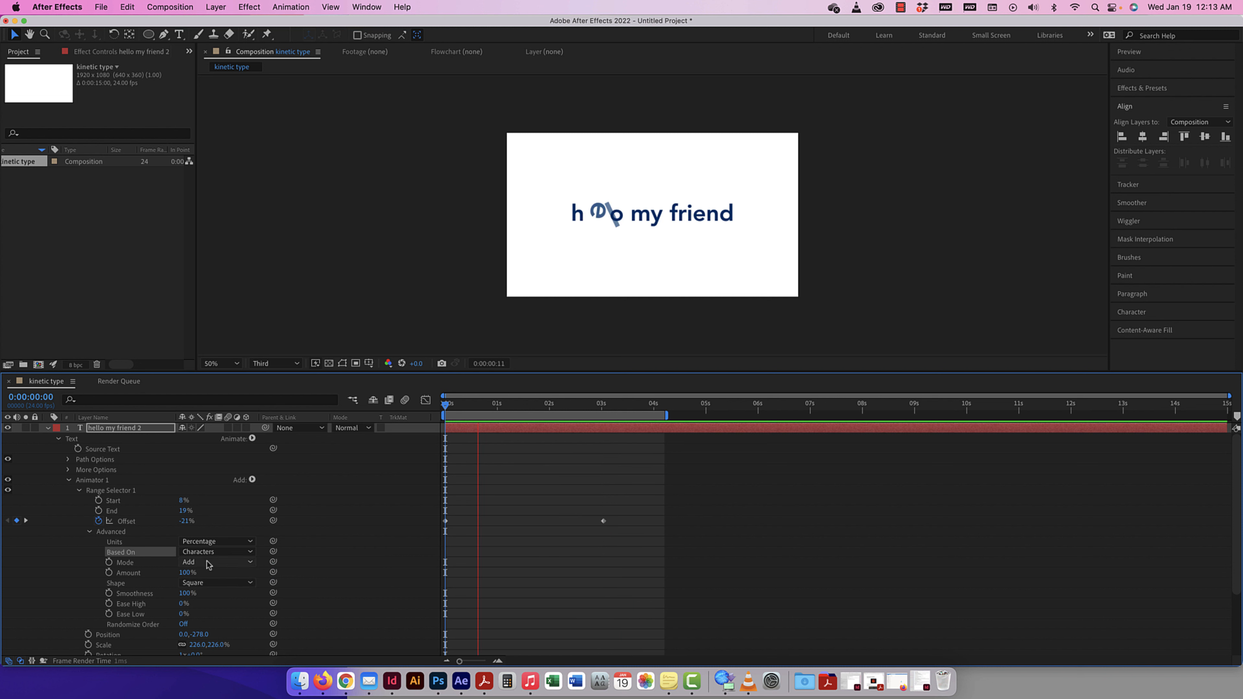
Step: Try the Subtract mode on the range selector and restore the mode to Add
left_click(208, 563)
left_click(208, 591)
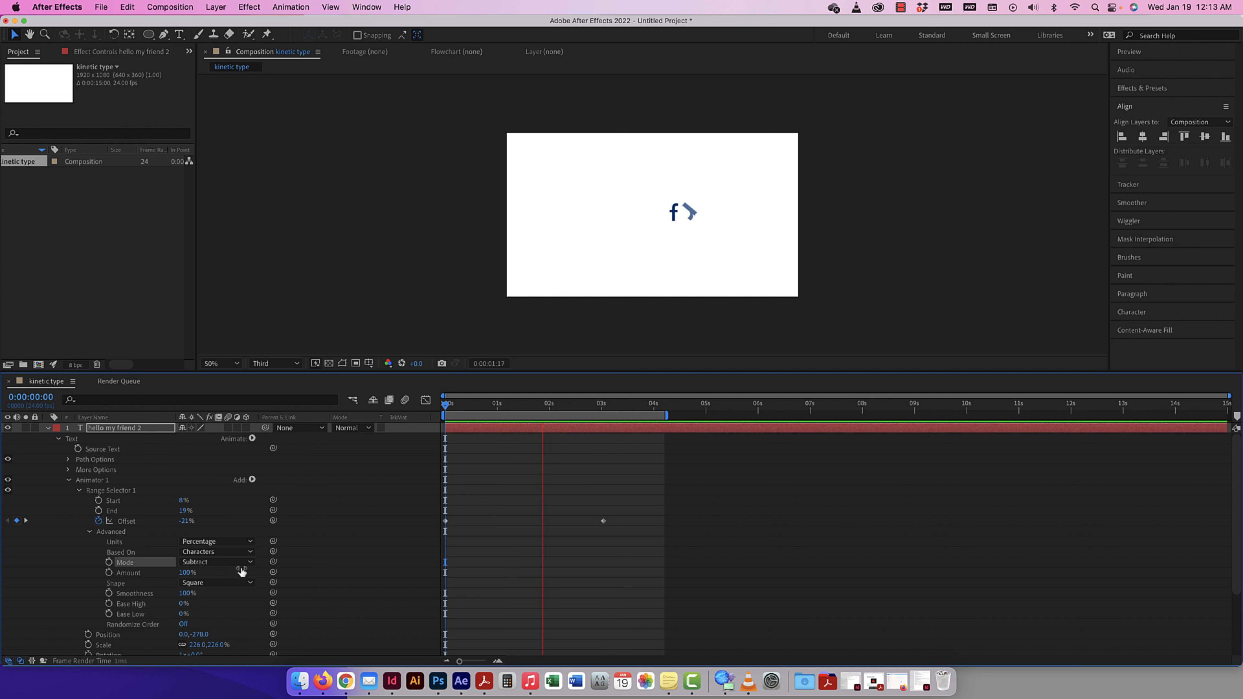
left_click(196, 562)
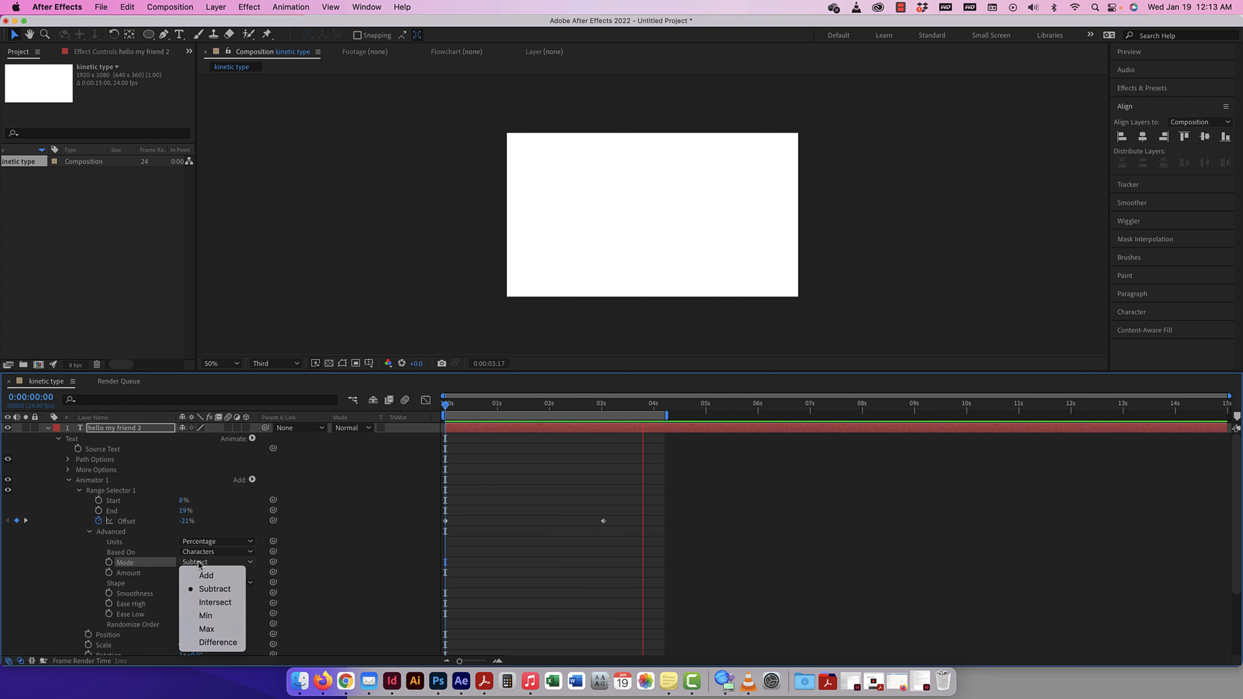
left_click(202, 580)
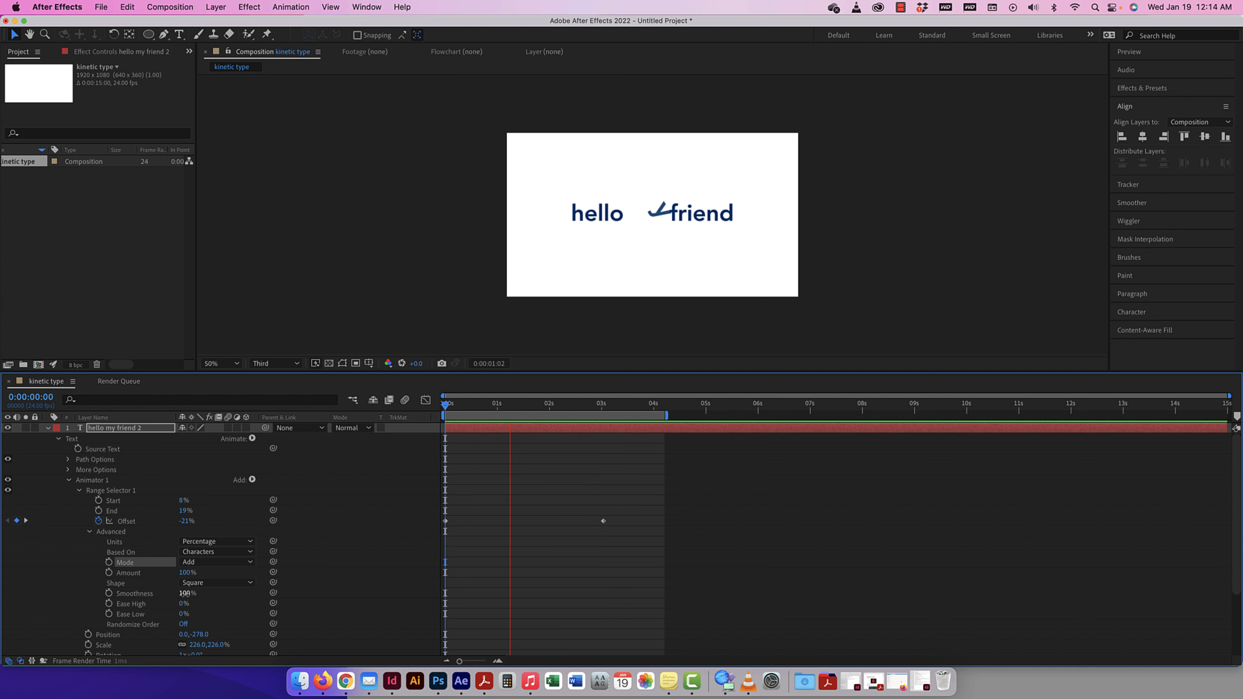
Step: Try lower Smoothness values on the range selector, including 40%, and restore Smoothness to 100%
left_click_drag(185, 594, 66, 594)
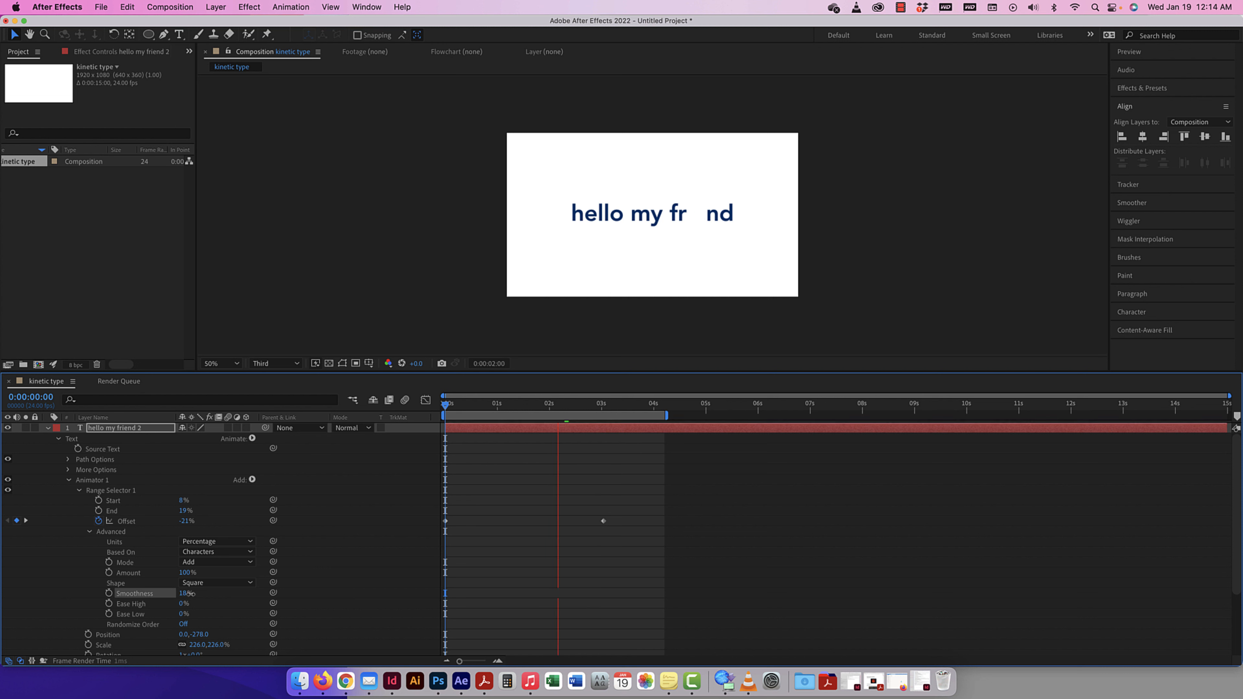
left_click_drag(186, 595, 203, 597)
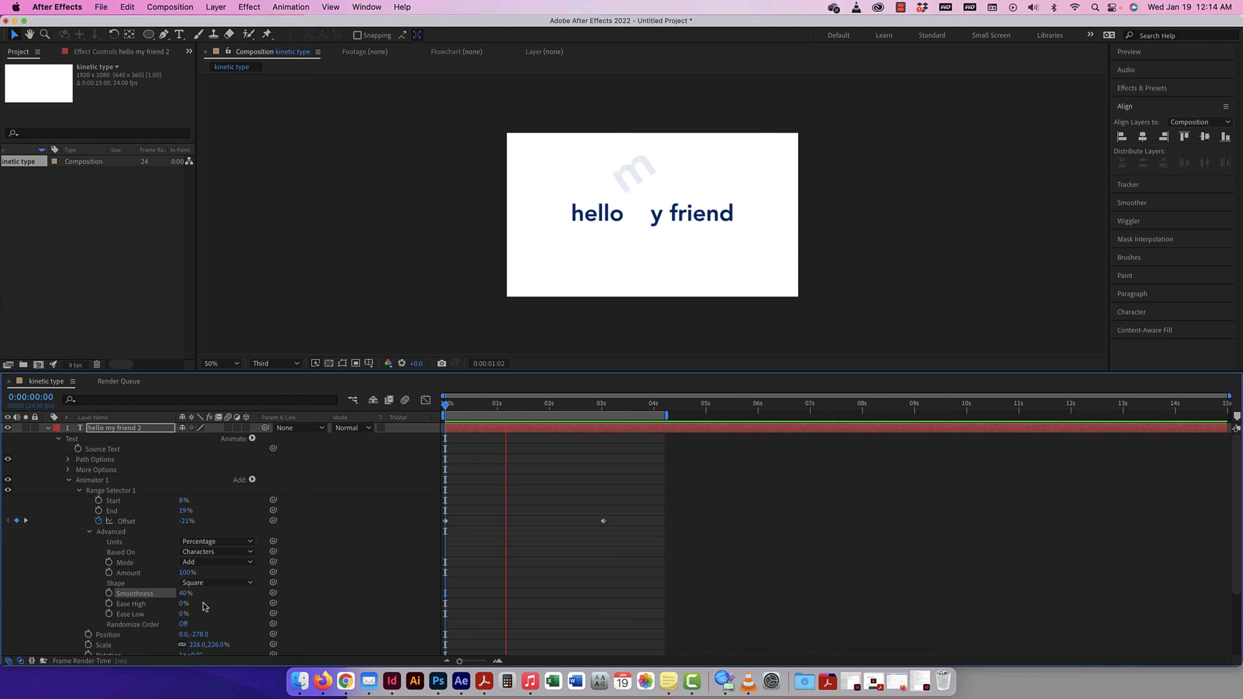
left_click_drag(186, 593, 244, 594)
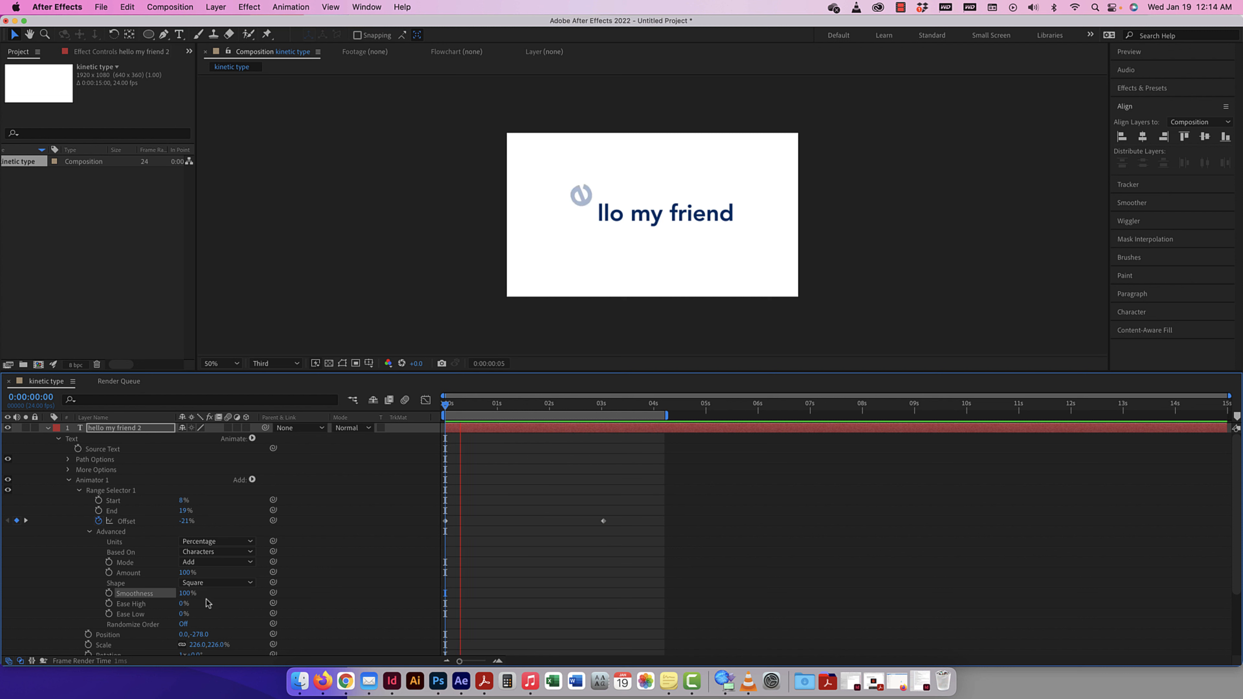
Step: Turn on Randomize Order for the range selector while the preview plays
scroll(231, 601, "down", 3)
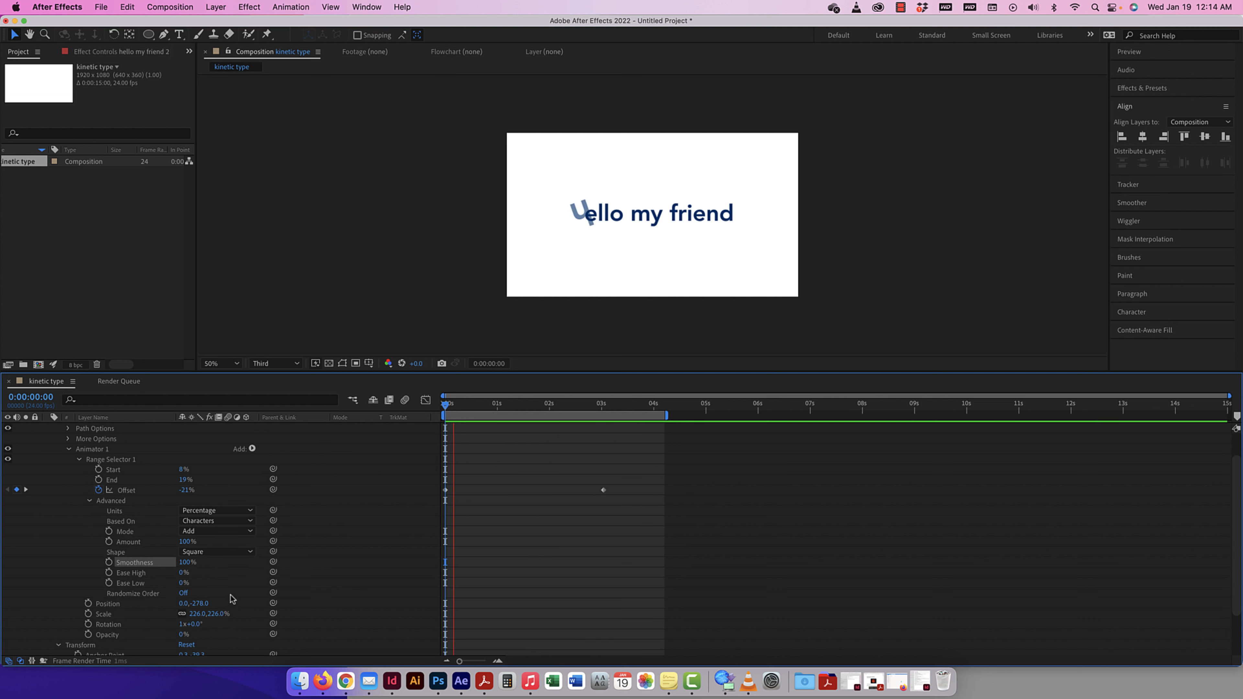
left_click(184, 593)
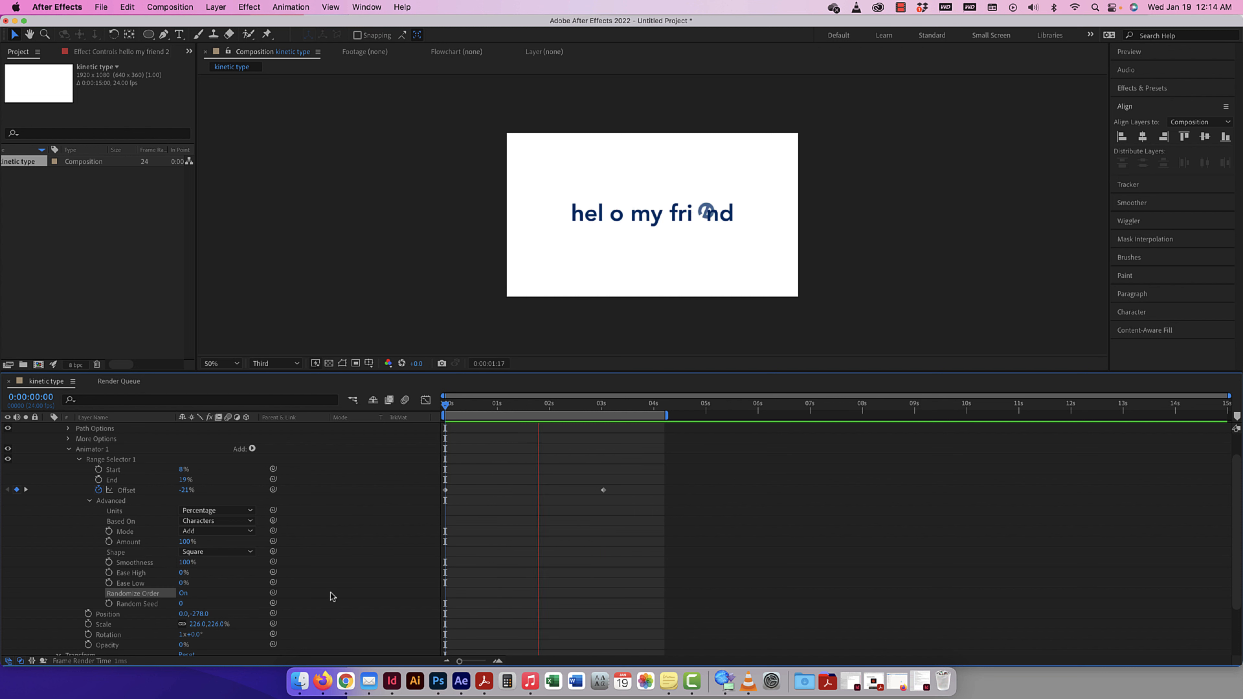
Step: Turn off Randomize Order for the range selector and hide the collapsed "hello my friend 2" layer
left_click(183, 593)
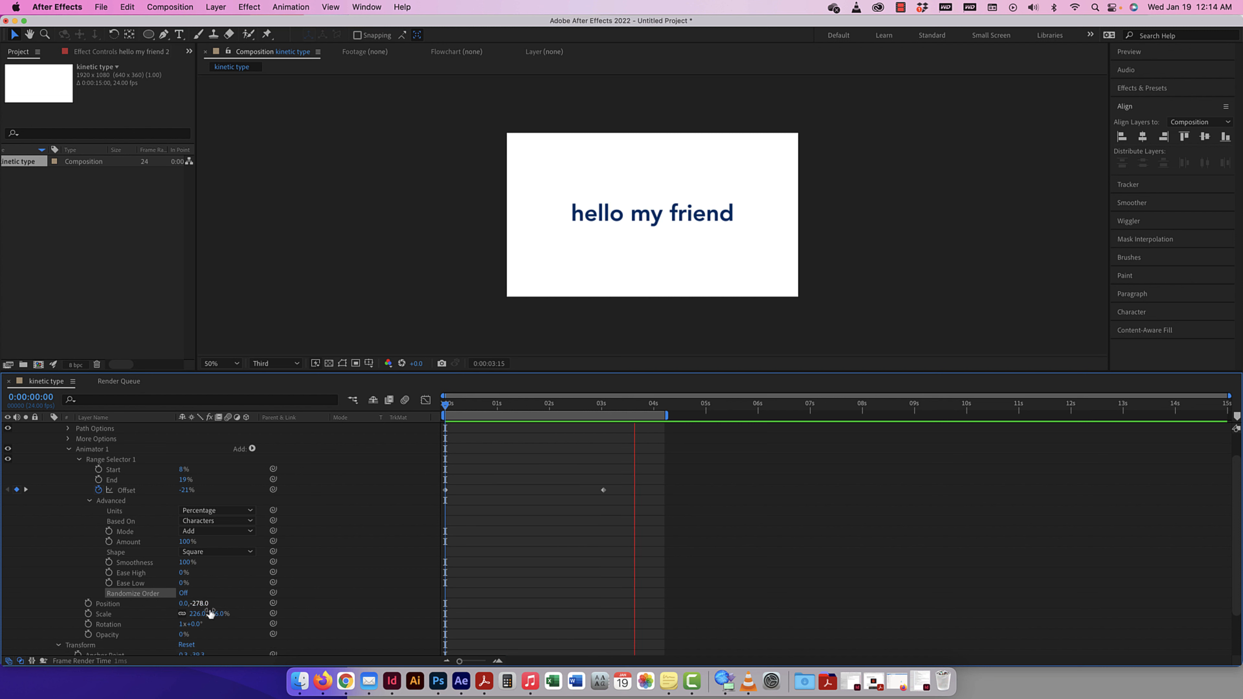
key("space")
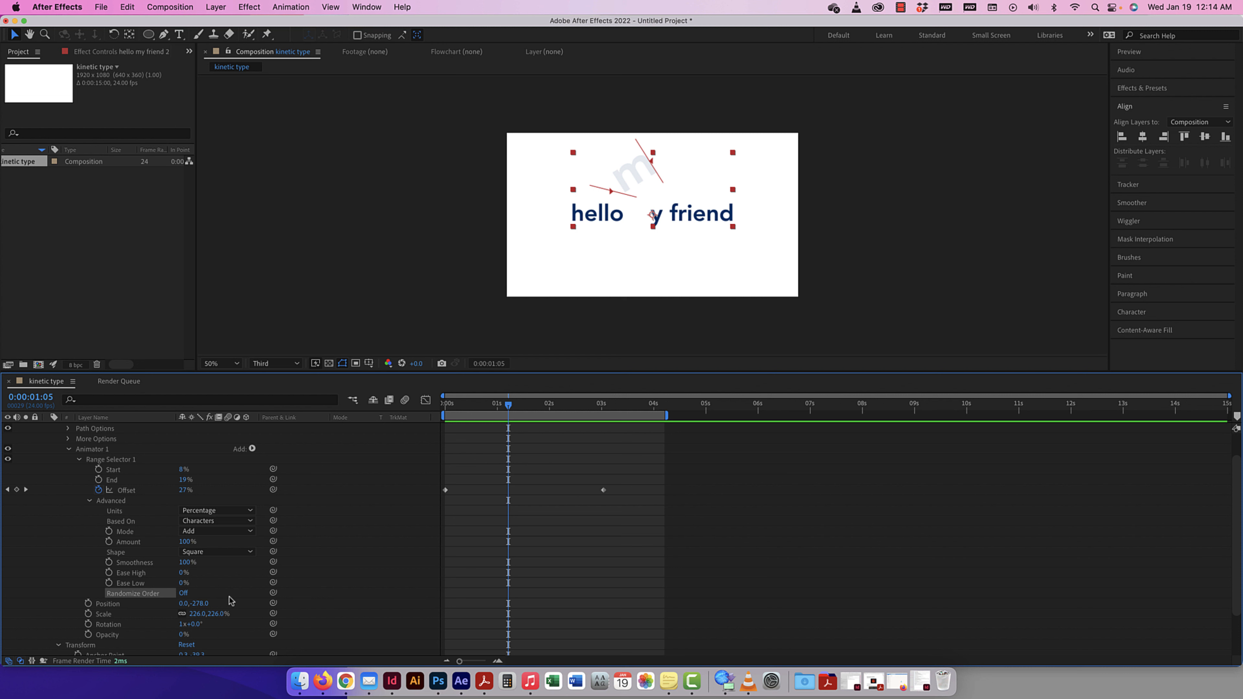
left_click(90, 501)
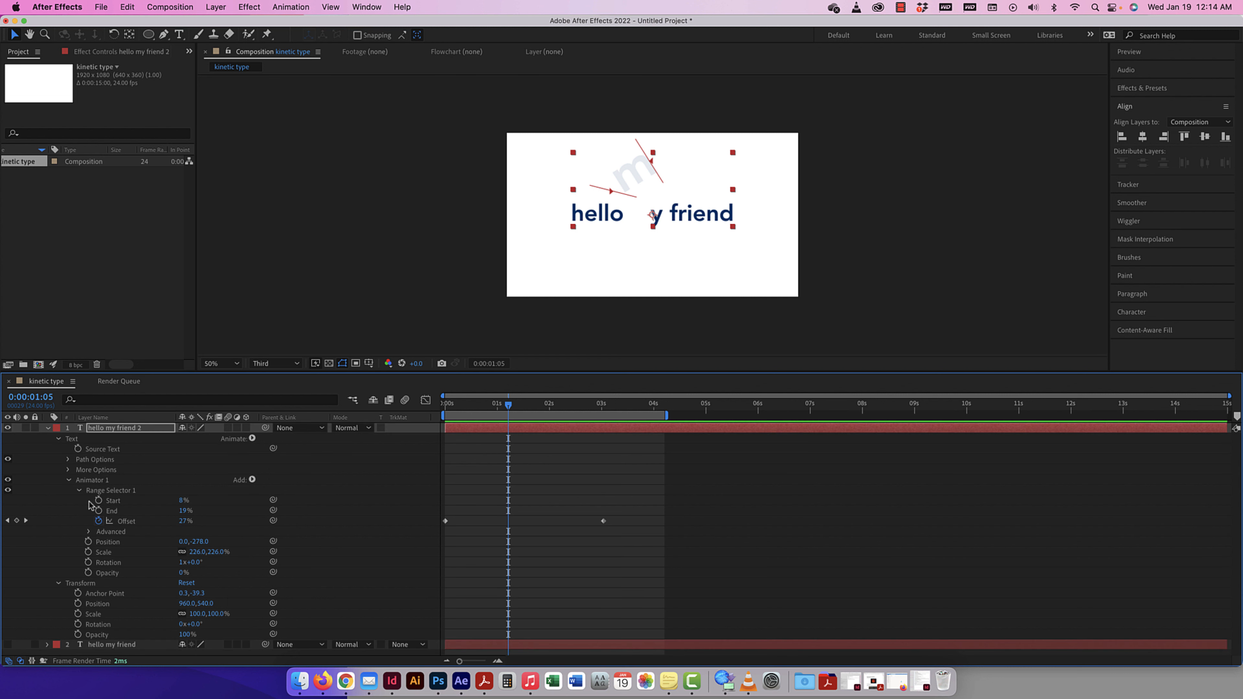
left_click(68, 481)
left_click(48, 429)
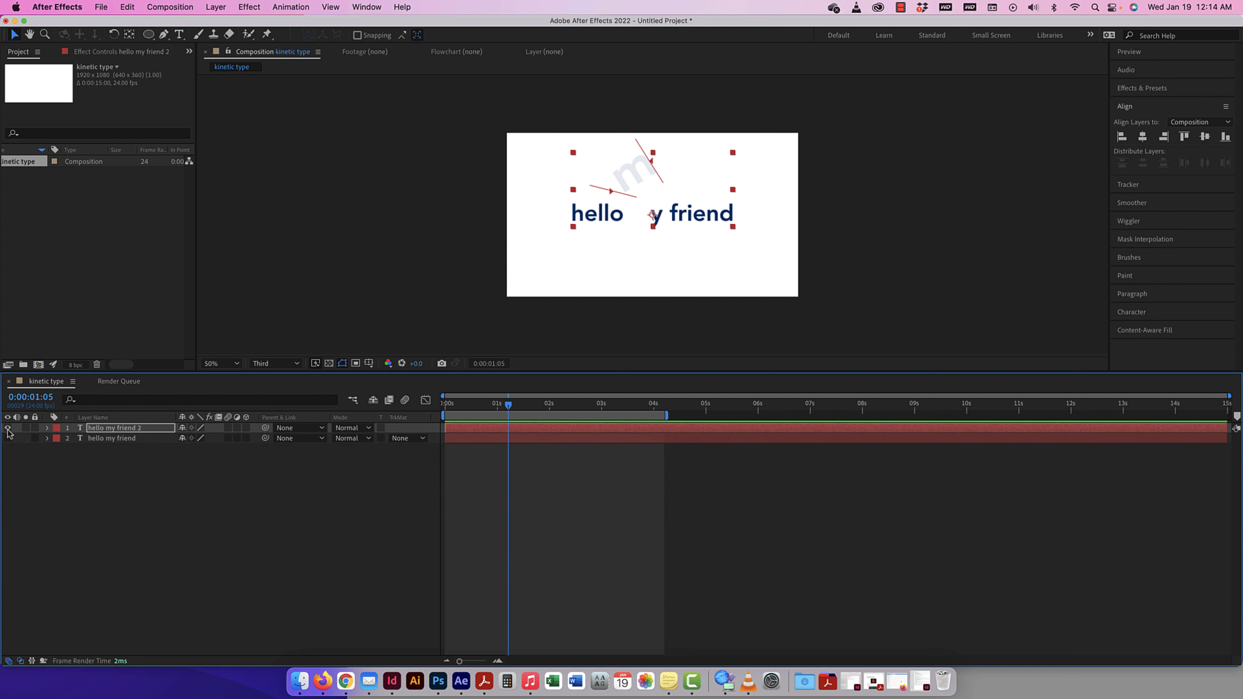
left_click(8, 428)
Step: Add a new text layer reading "hello my friend" in the composition
left_click(184, 34)
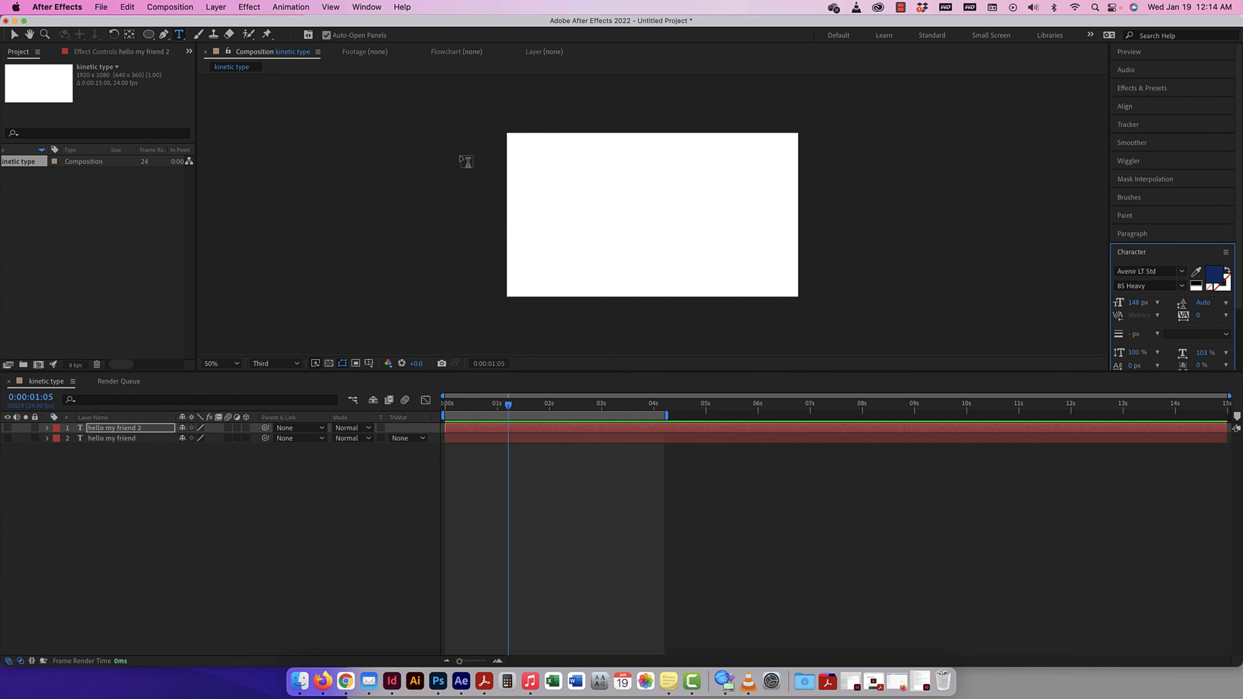
left_click(639, 211)
type("hello my friend")
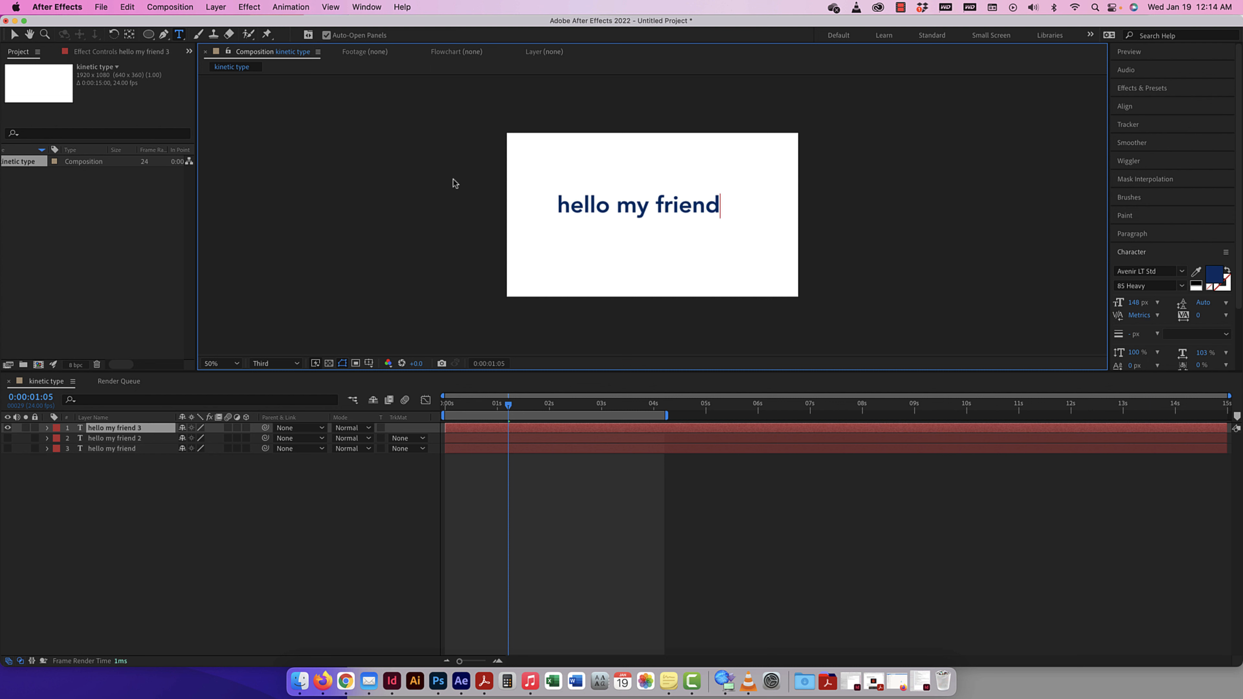
left_click(14, 34)
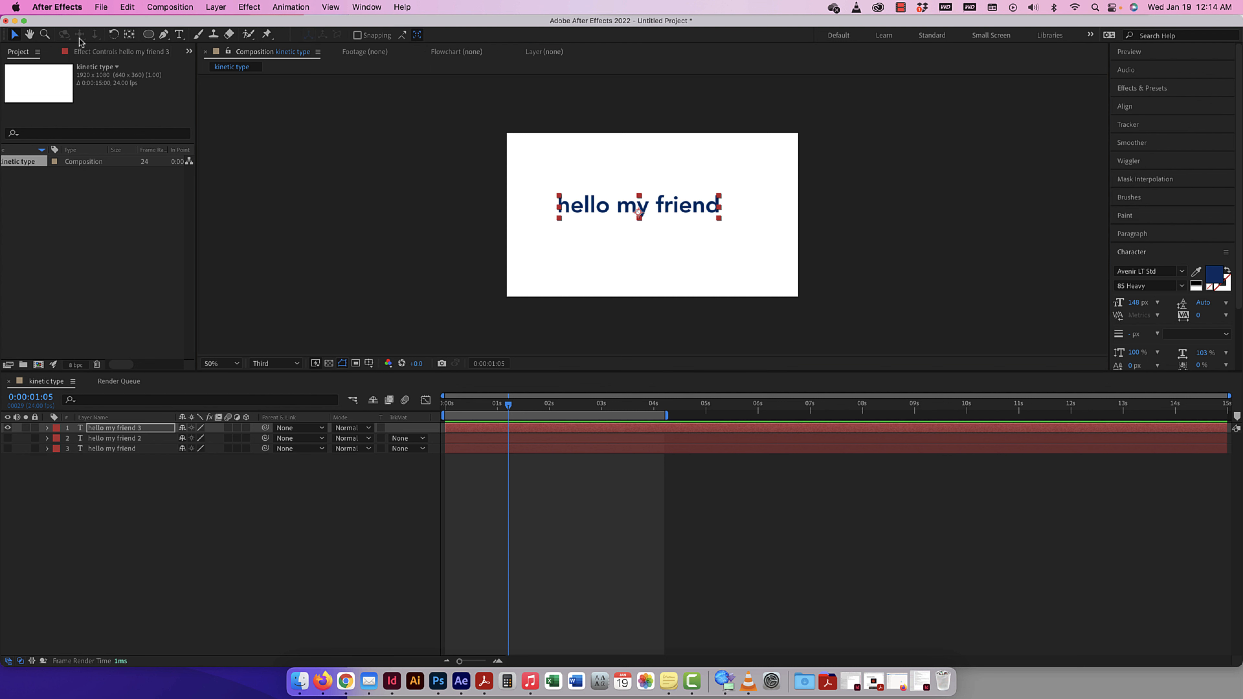
Step: Center the new text layer horizontally and vertically in the composition
left_click(128, 37)
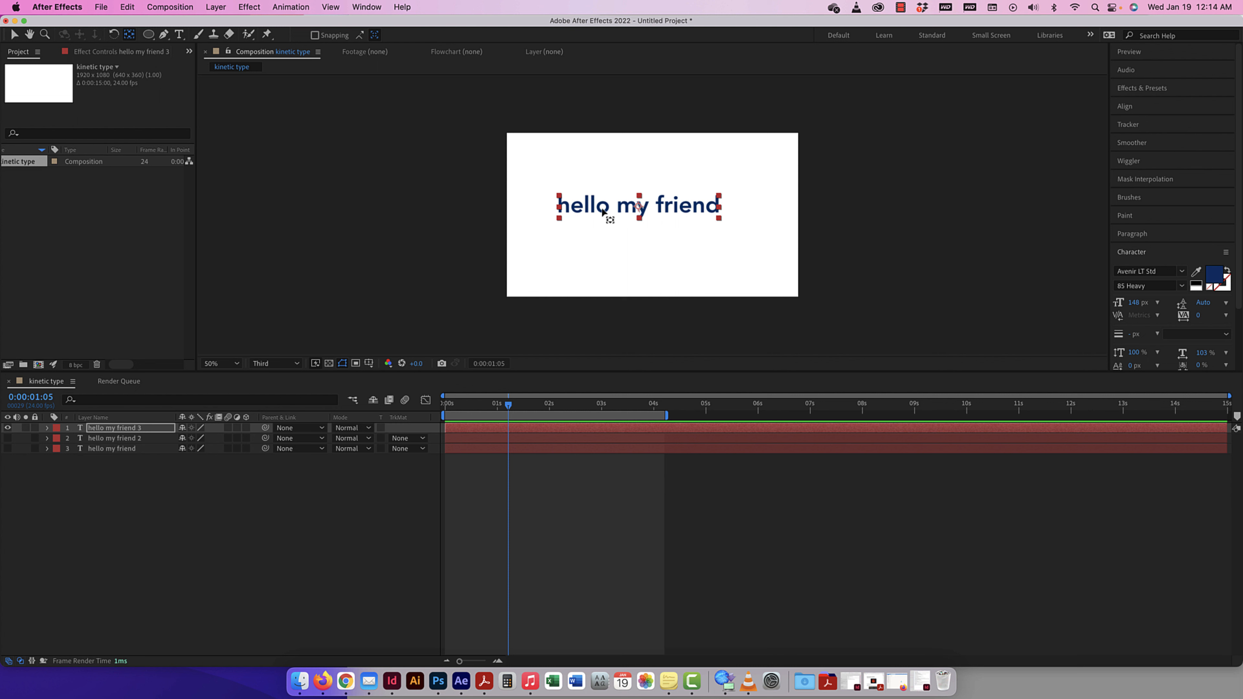
left_click(14, 35)
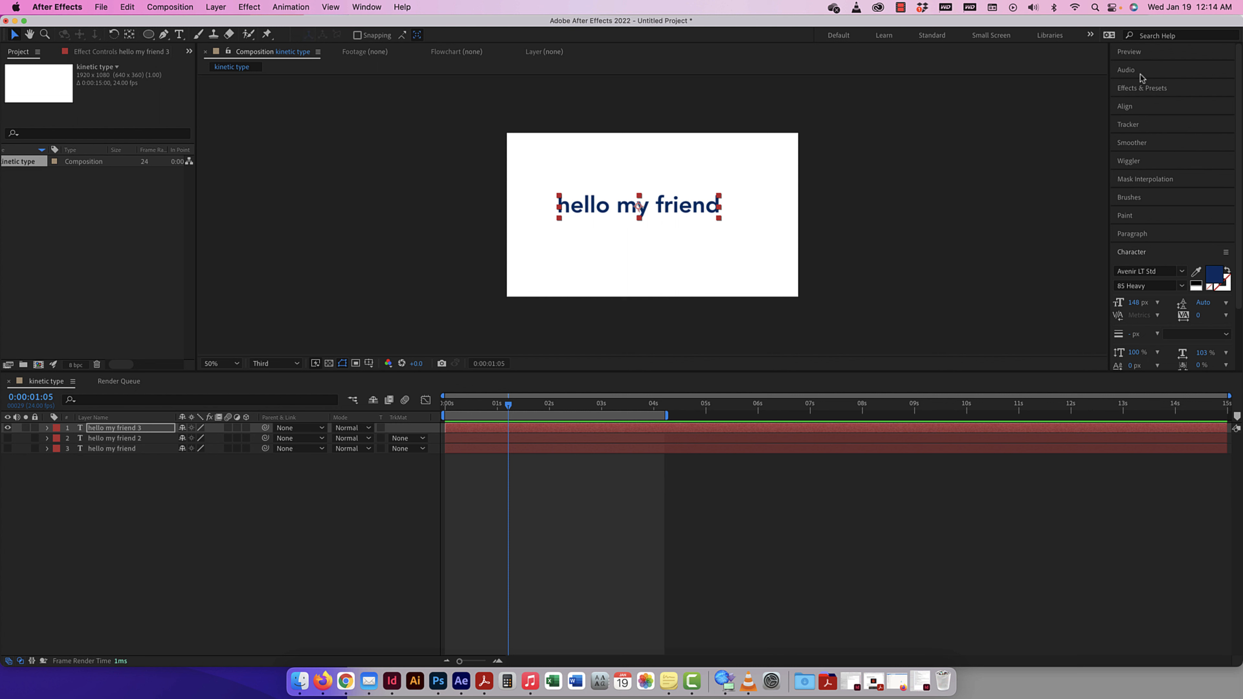
left_click(1155, 115)
left_click(1143, 136)
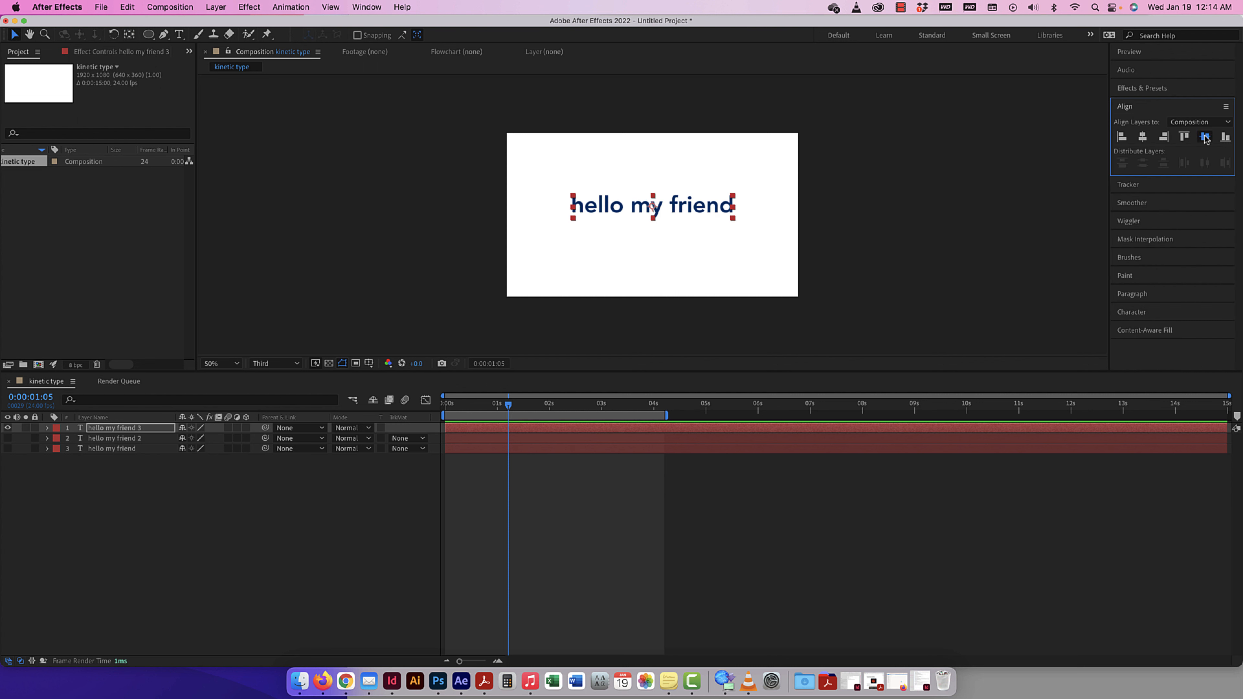
left_click(1205, 136)
Step: Add a Position animator to the "hello my friend 3" layer and expand its Range Selector 1
left_click(47, 428)
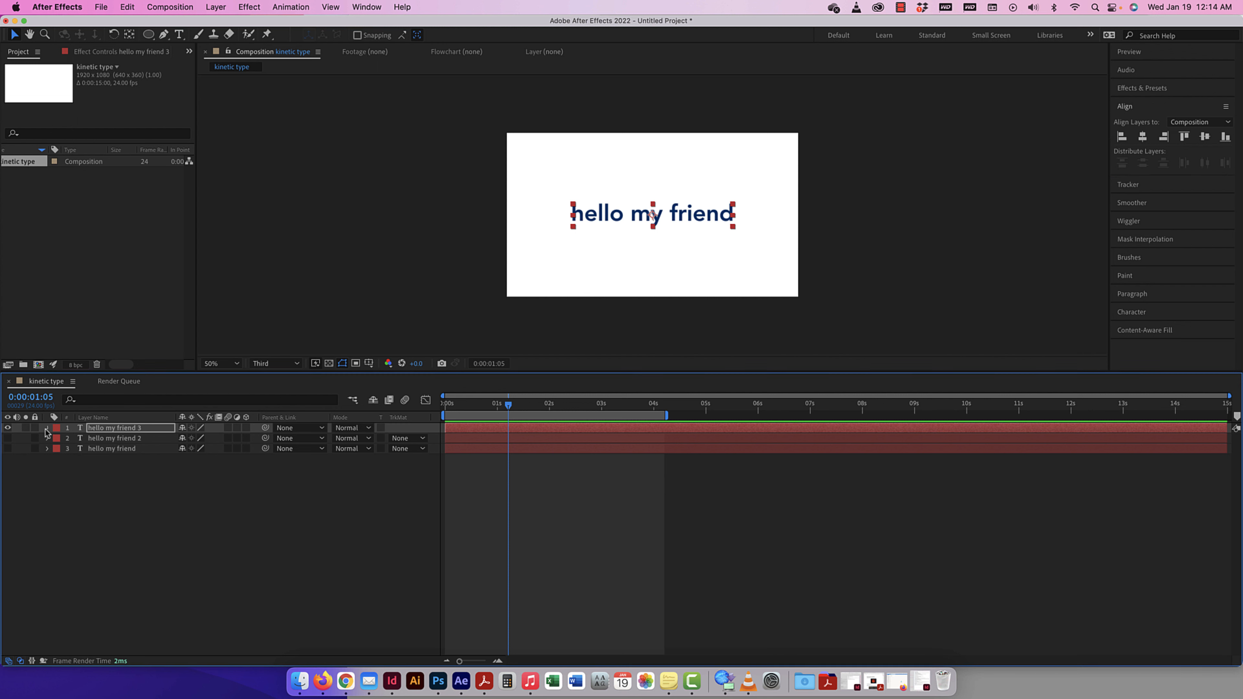
left_click(58, 440)
left_click(252, 439)
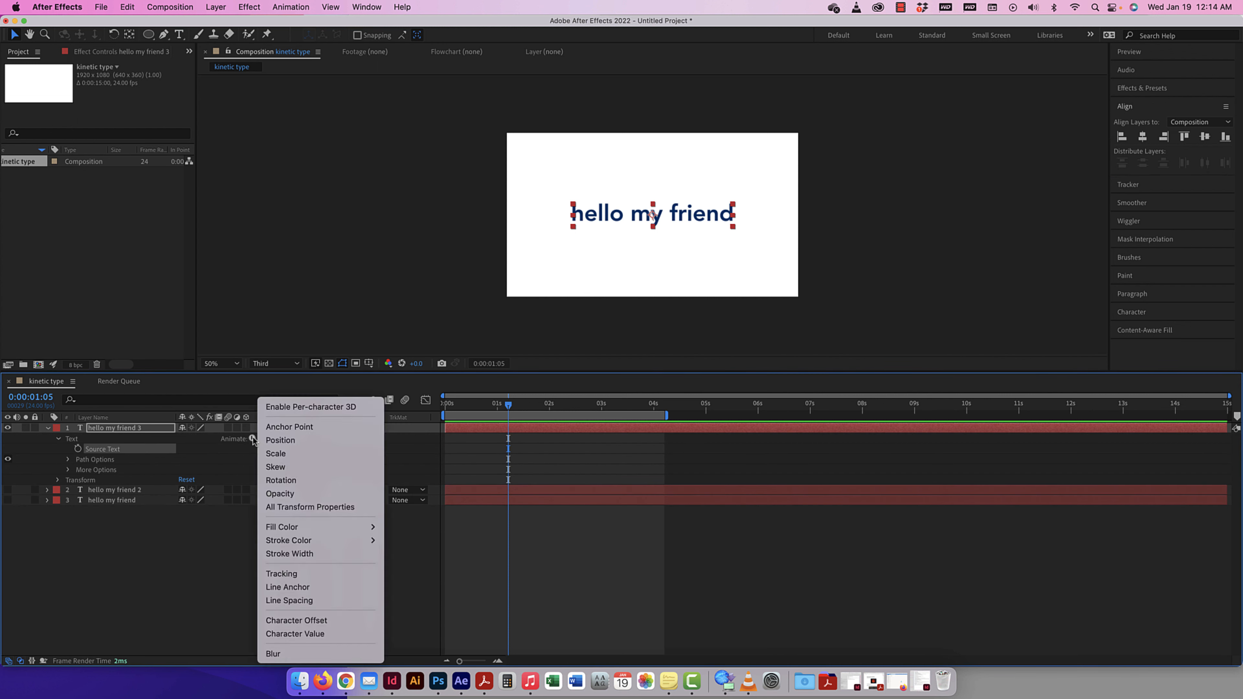
left_click(293, 440)
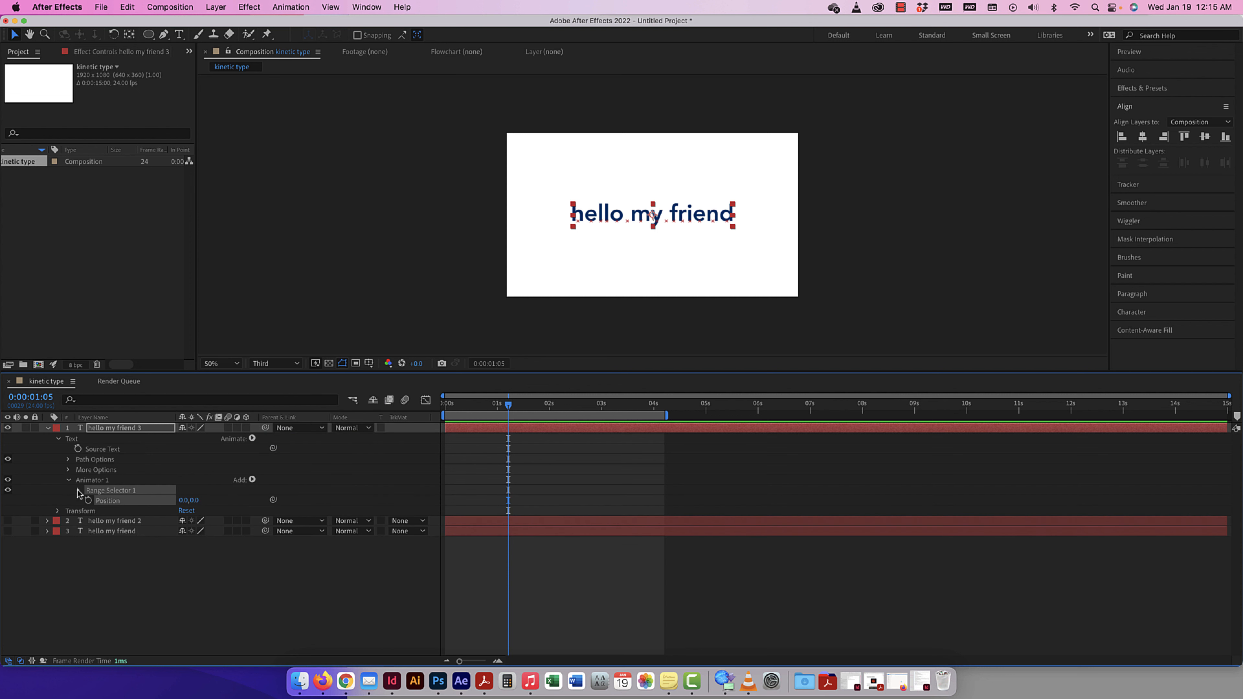
left_click(69, 481)
left_click(69, 481)
left_click(78, 491)
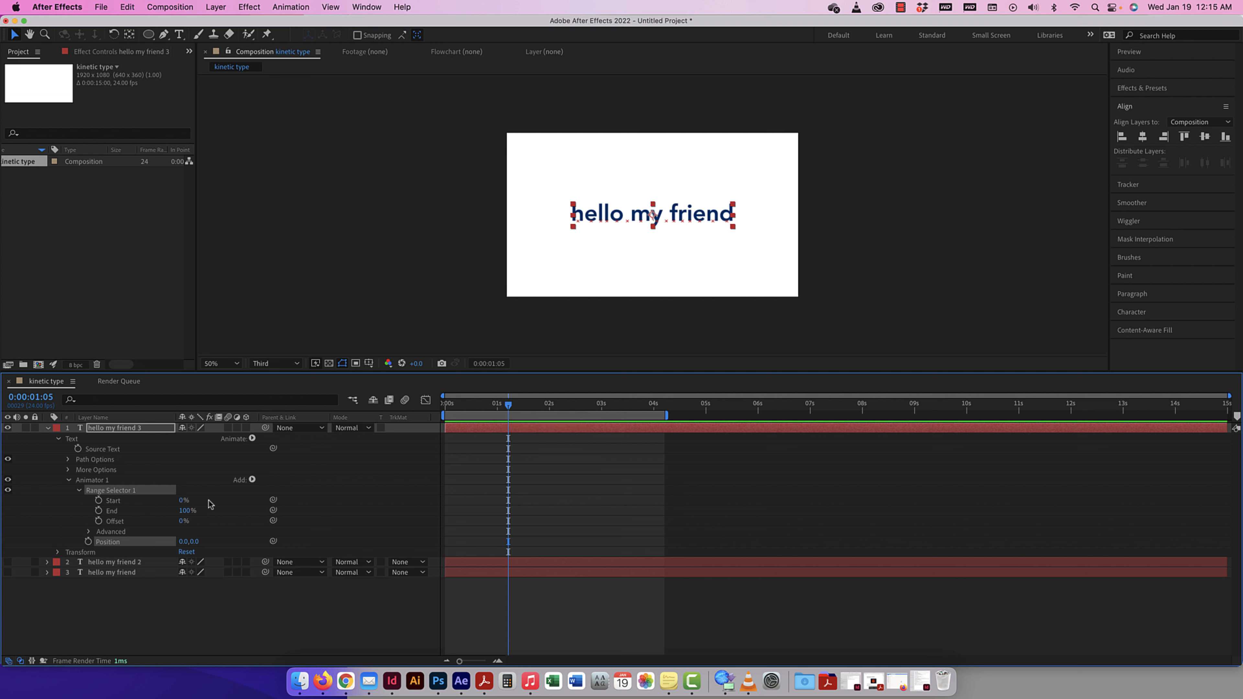
Step: Keyframe the range selector's Start at 0% on 0:00:00:00 and at 100% on 0:00:02:00
mouse_move(181, 505)
left_mouse_down()
mouse_move(224, 502)
mouse_move(188, 500)
left_mouse_up()
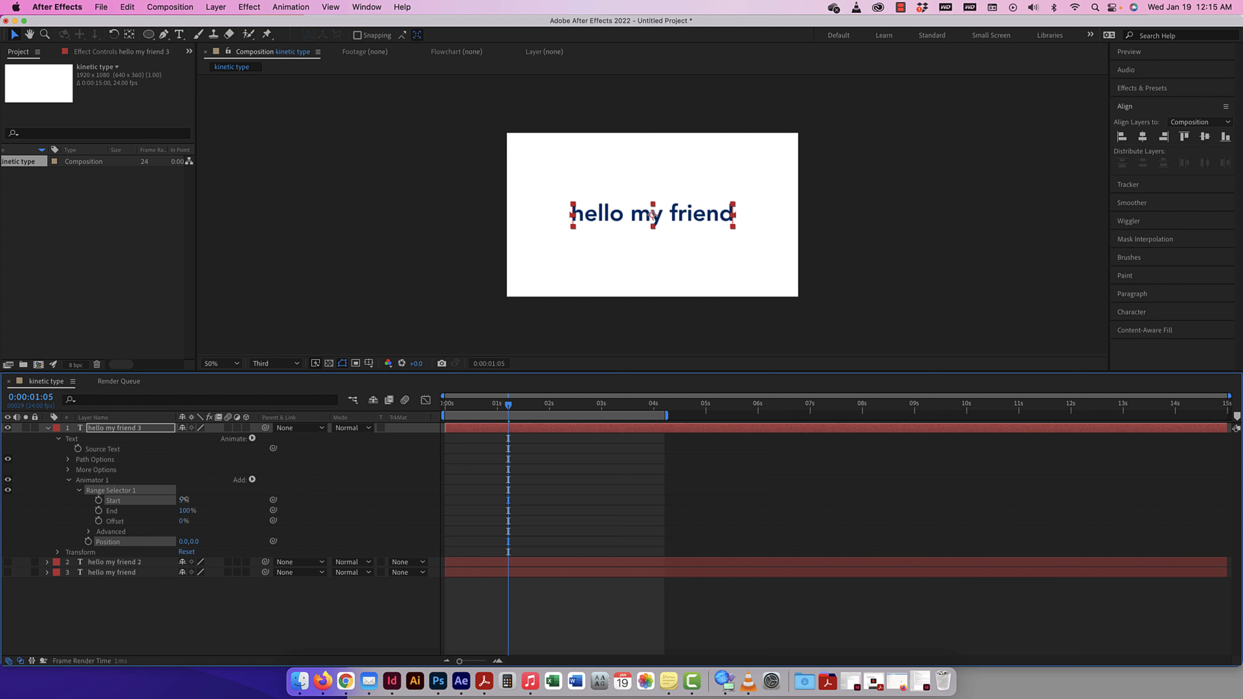
left_click_drag(508, 405, 445, 404)
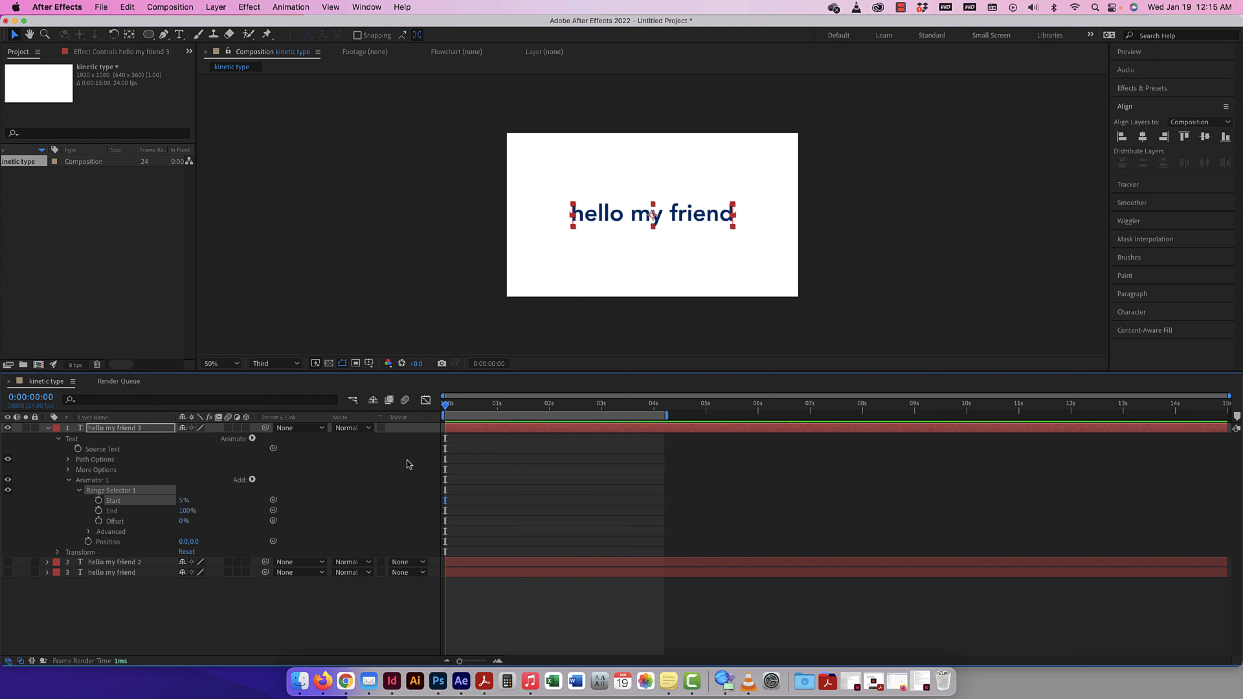
left_click_drag(187, 506, 176, 503)
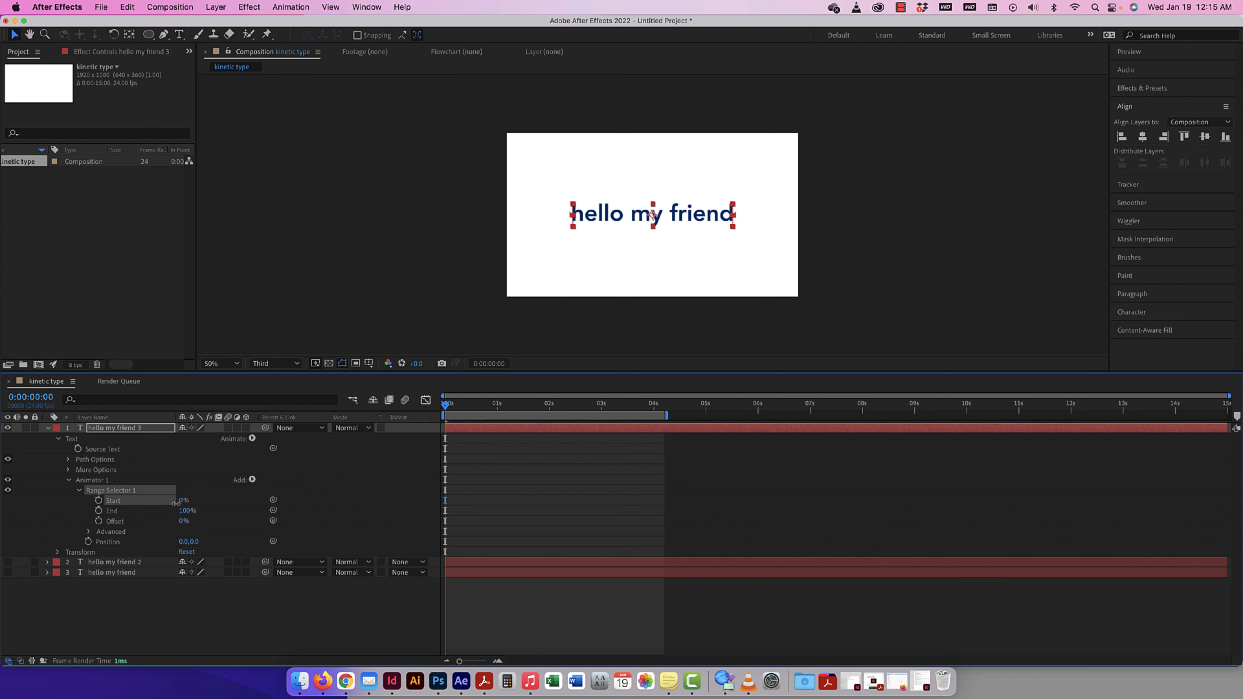
left_click(99, 500)
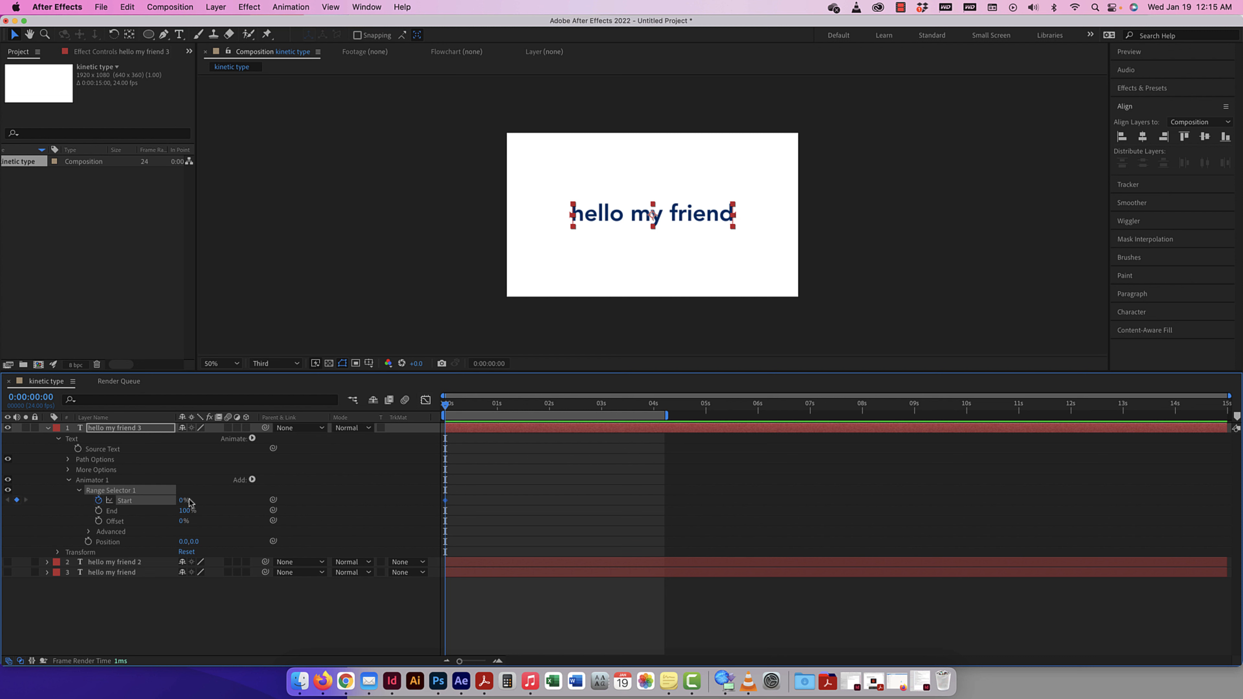
left_click_drag(445, 406, 550, 404)
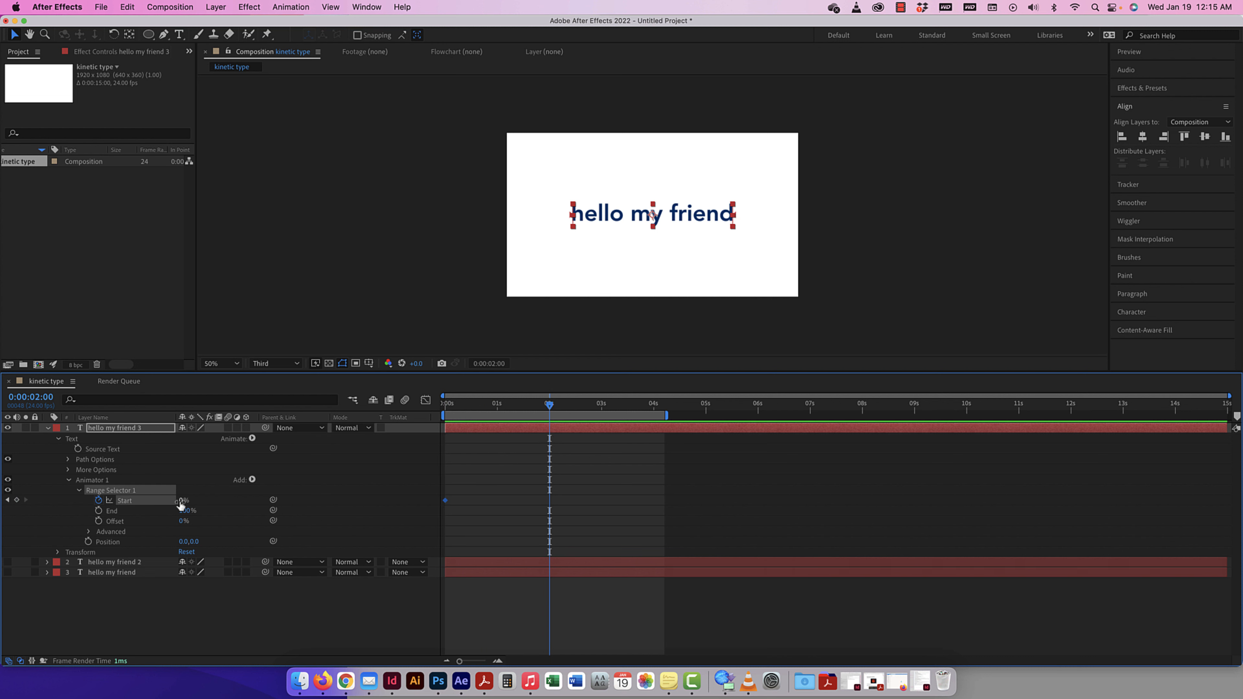
left_click_drag(180, 505, 230, 504)
Step: Try an animator Position of about 0, -766 so the letters drop in from above, and preview the animation
left_click_drag(550, 405, 438, 405)
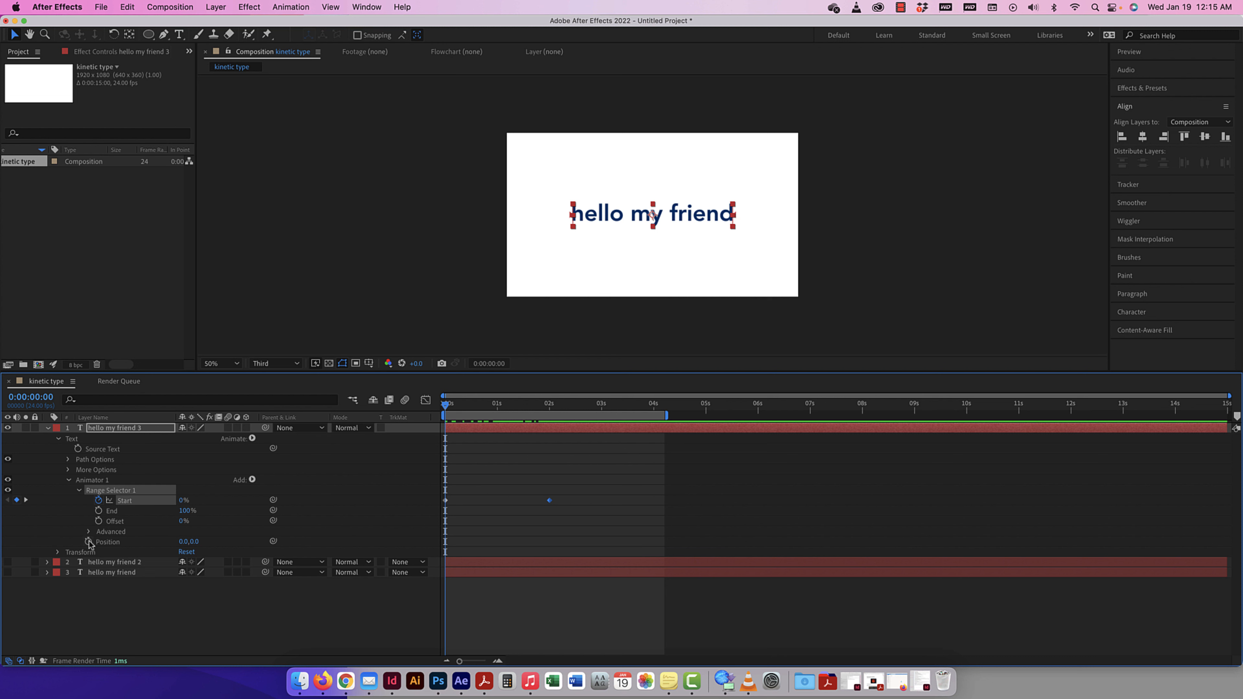
left_click_drag(446, 409, 479, 411)
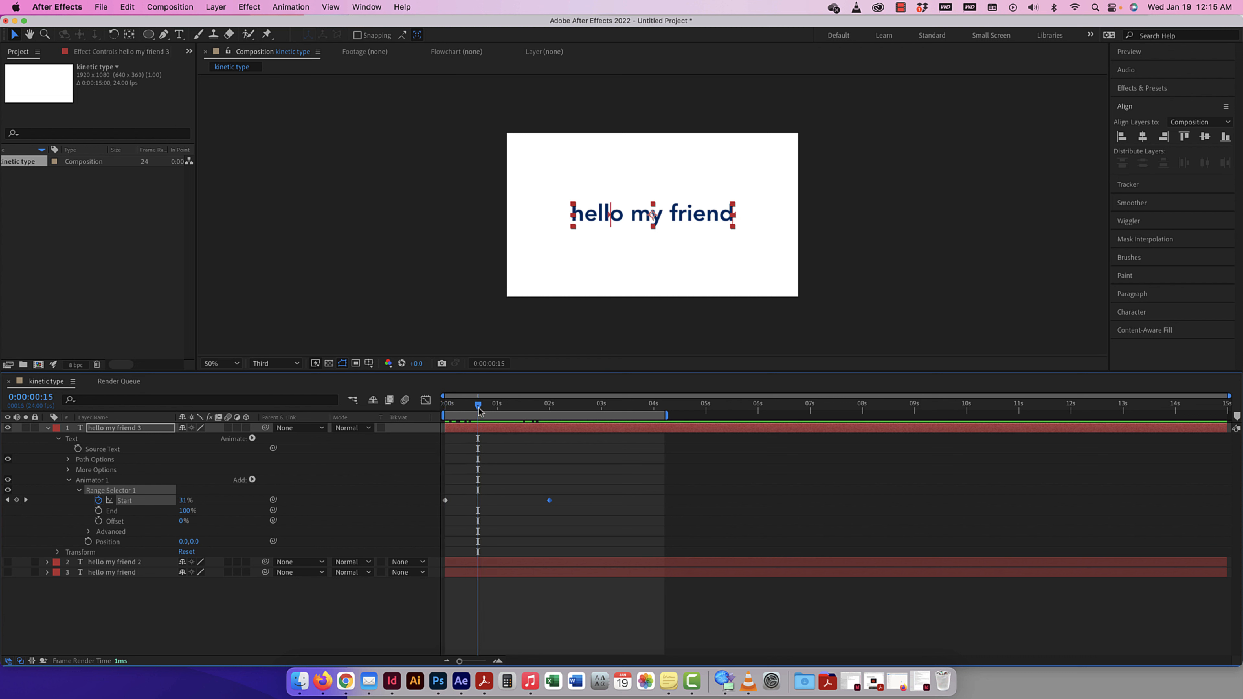
left_click_drag(193, 541, 154, 541)
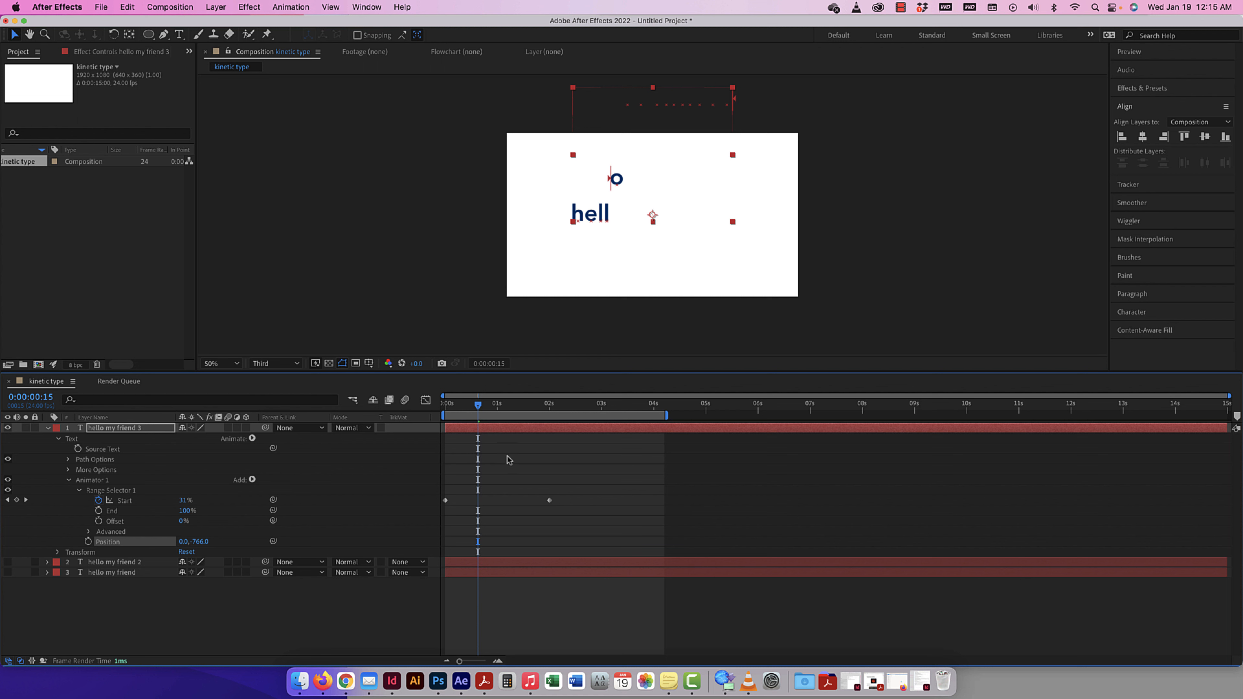
left_click_drag(478, 408, 424, 409)
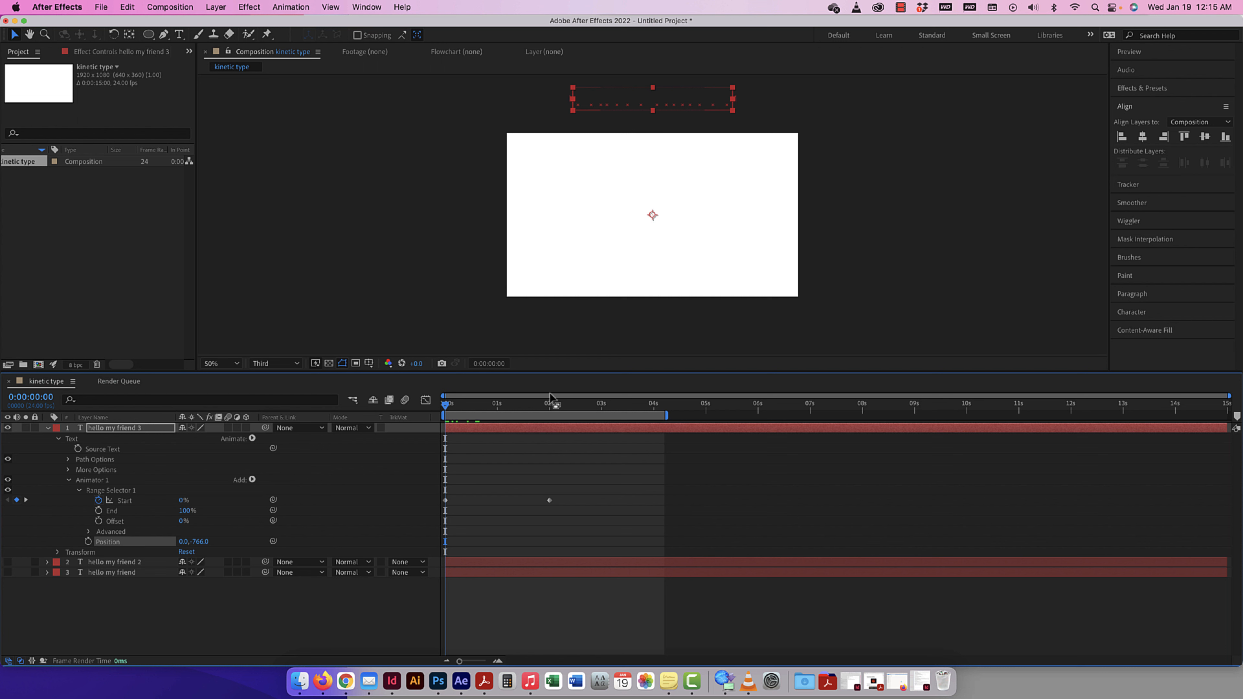
key("space")
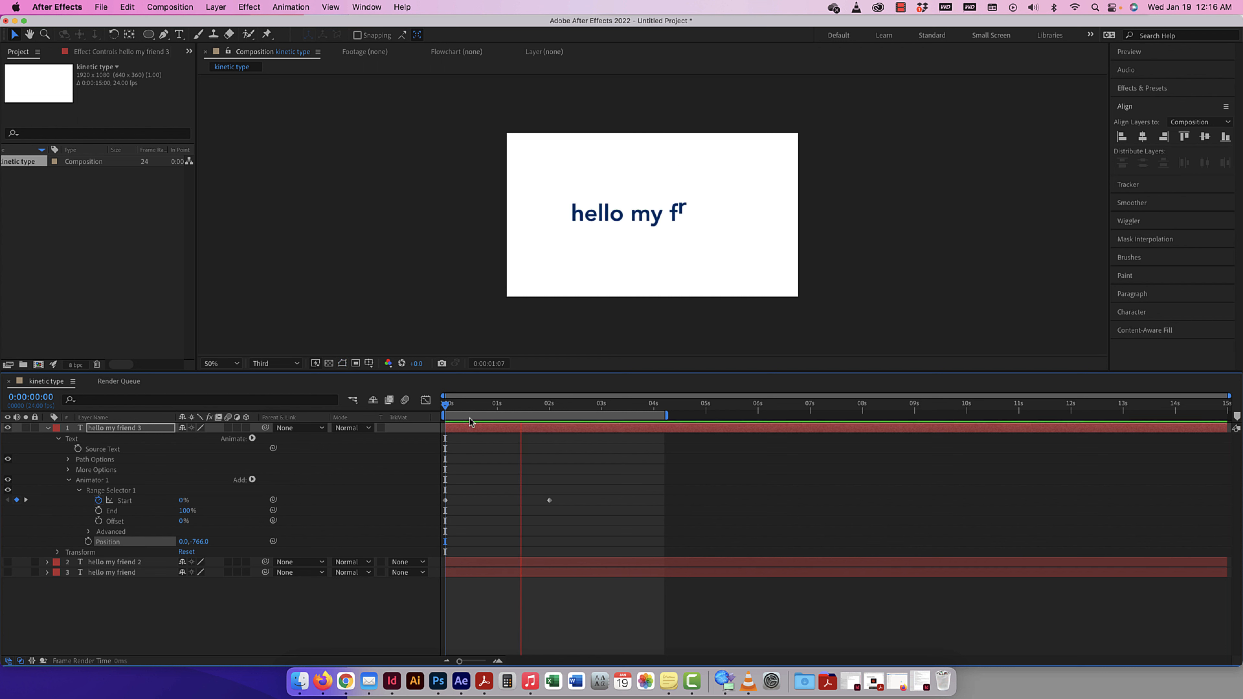
key("space")
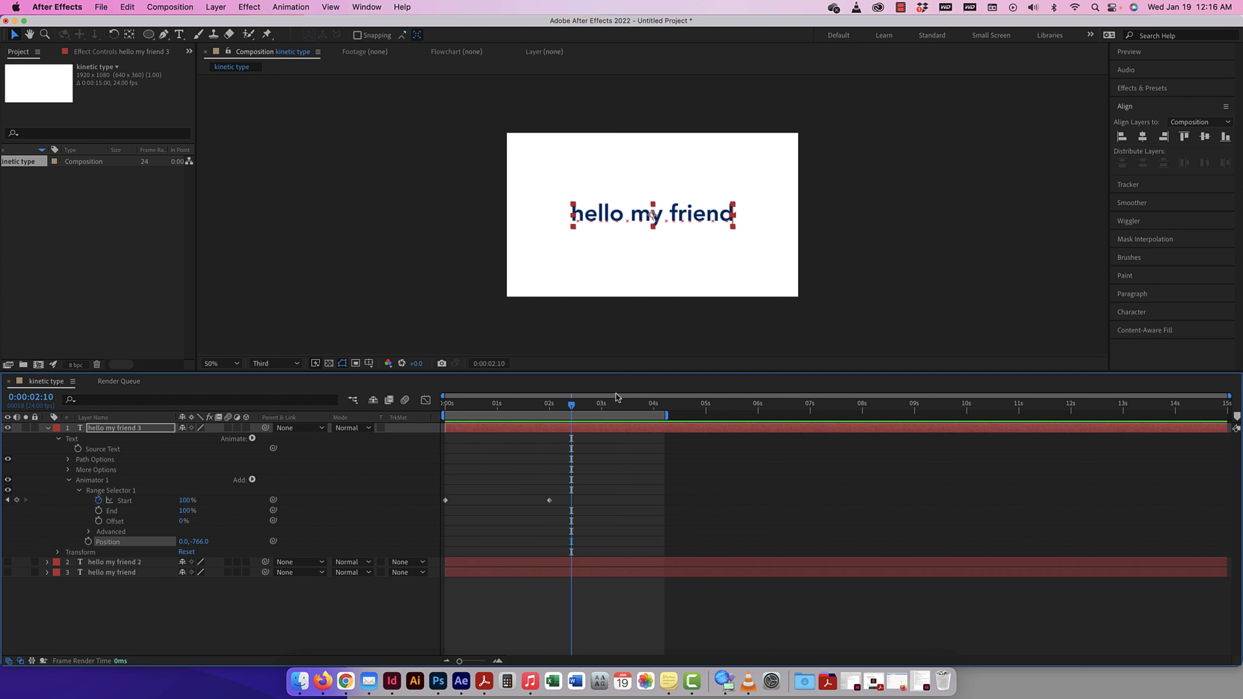
Step: Try an animator Position of about 0, 743 so the letters rise from below, and preview the animation
left_click_drag(571, 405, 503, 409)
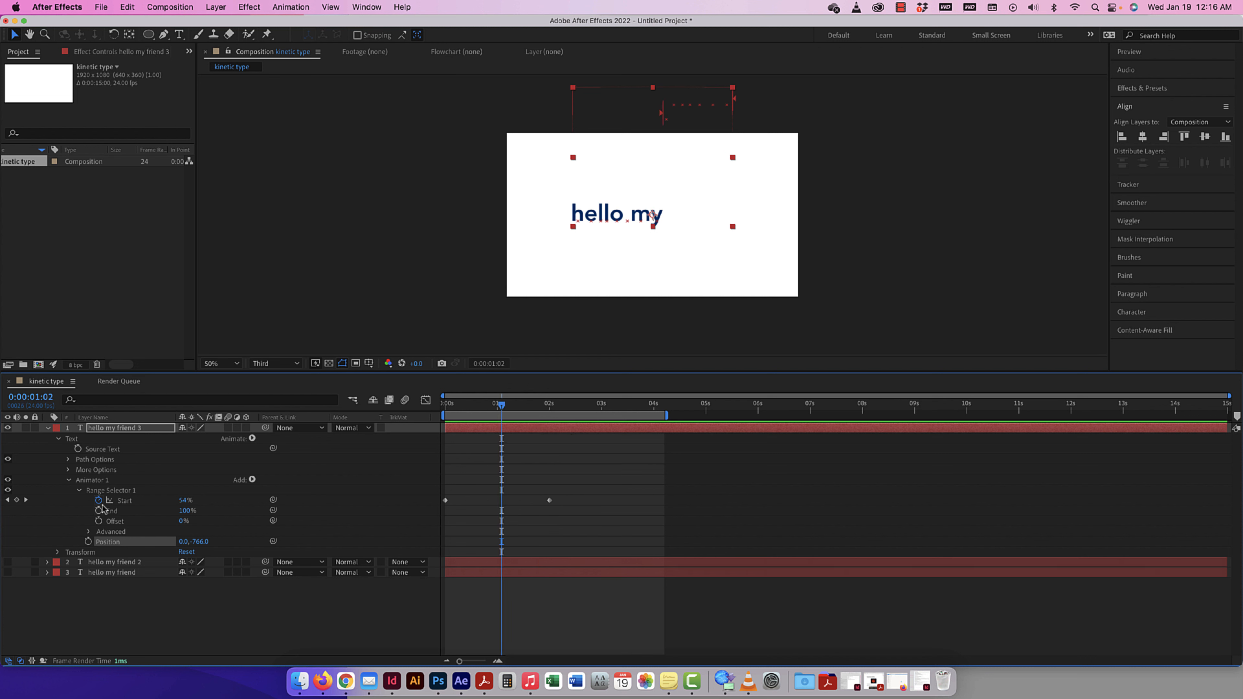
left_click_drag(203, 542, 286, 543)
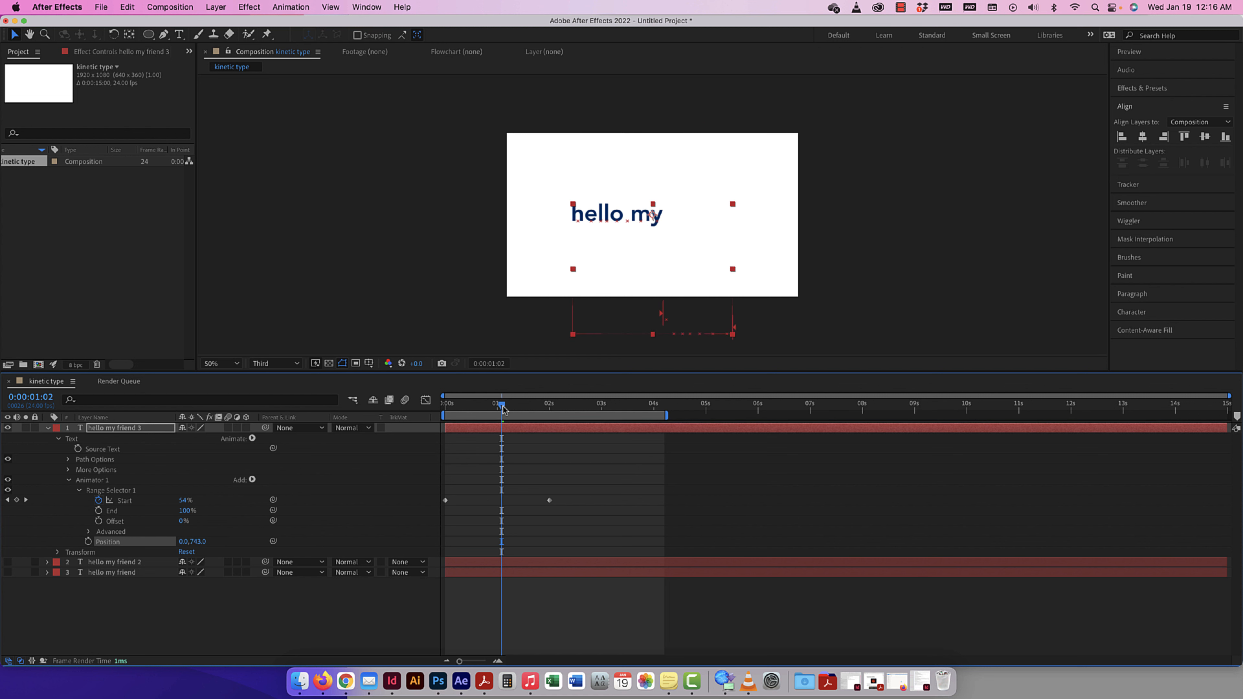
left_click_drag(504, 409, 446, 410)
key("space")
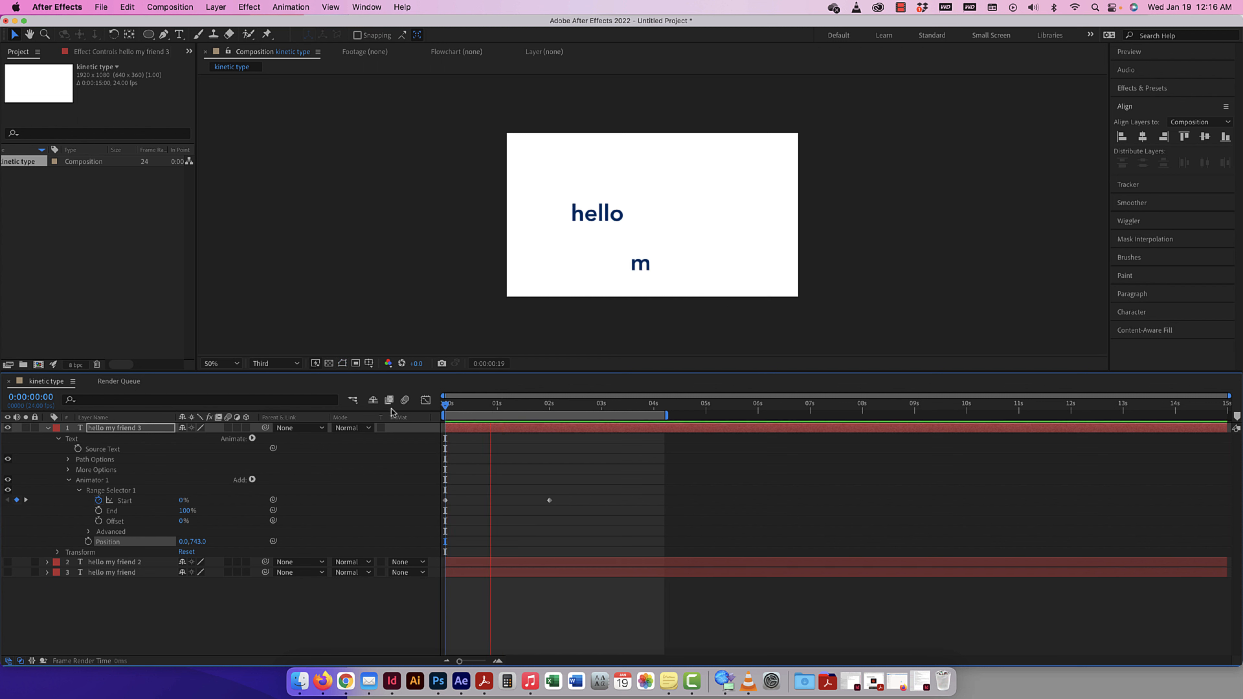
key("space")
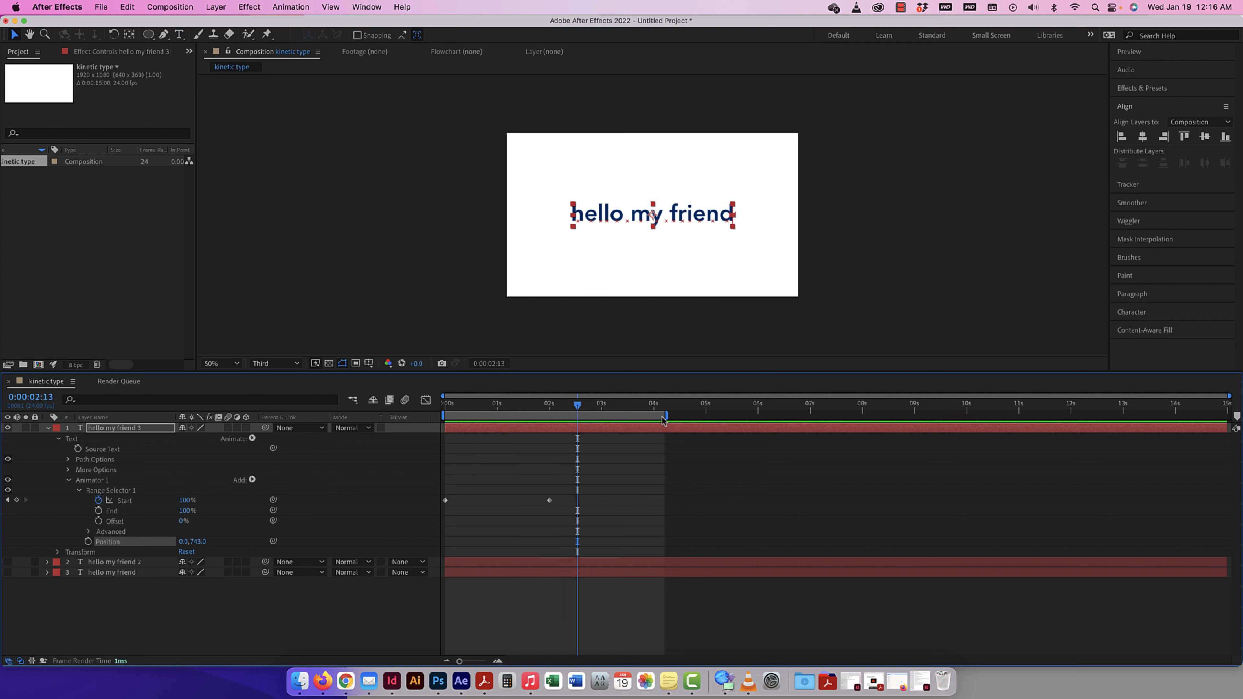
Step: Set the animator's Position to about -1590, 0 so the letters enter from the left, and preview the animation
left_click_drag(578, 406, 504, 407)
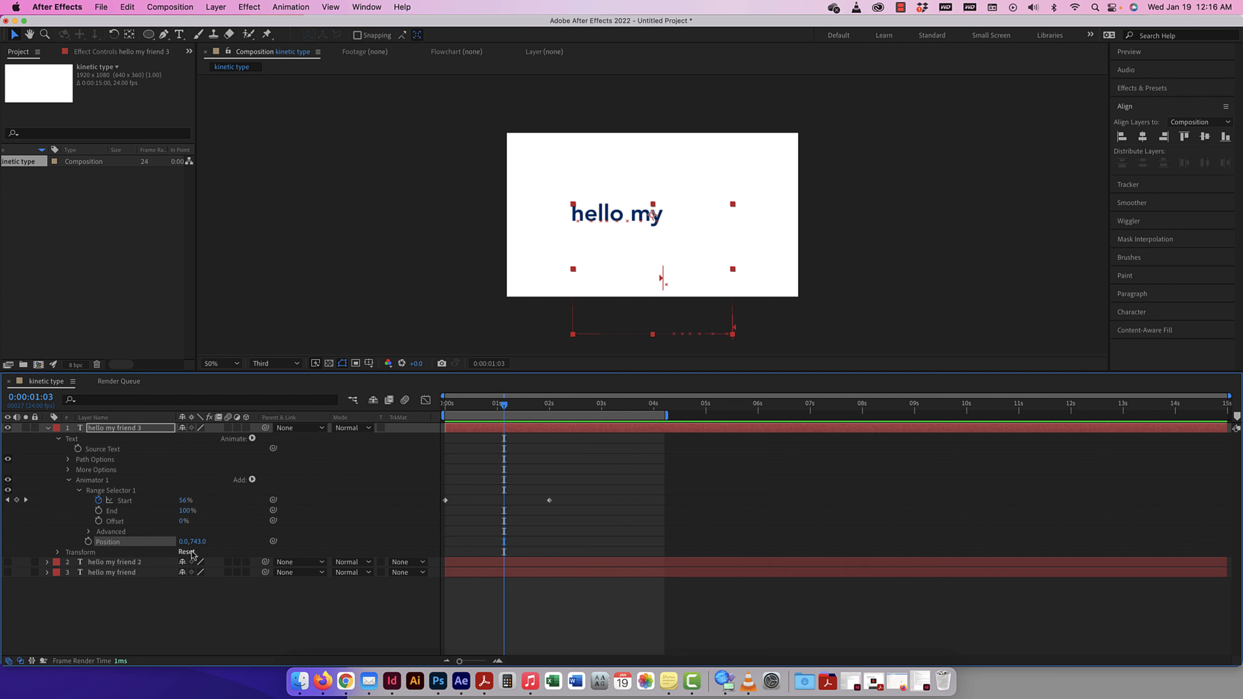
left_click(198, 542)
type("0")
key("Return")
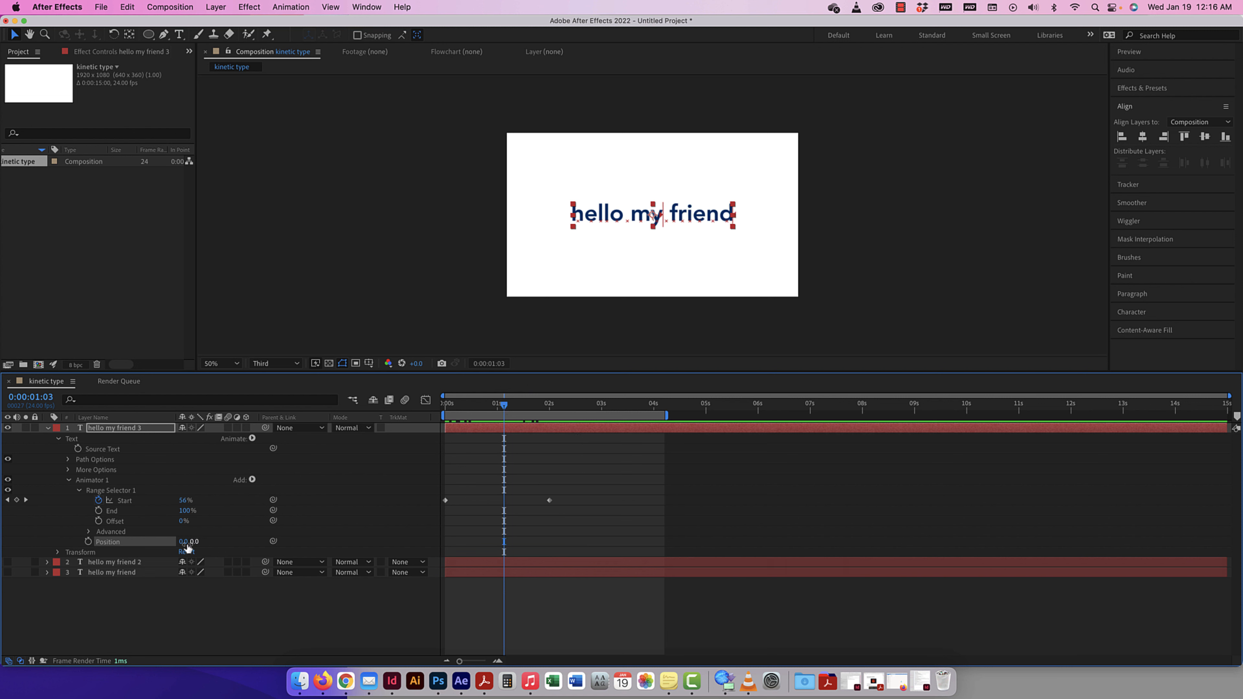
left_click_drag(184, 541, 108, 542)
left_click_drag(504, 405, 427, 410)
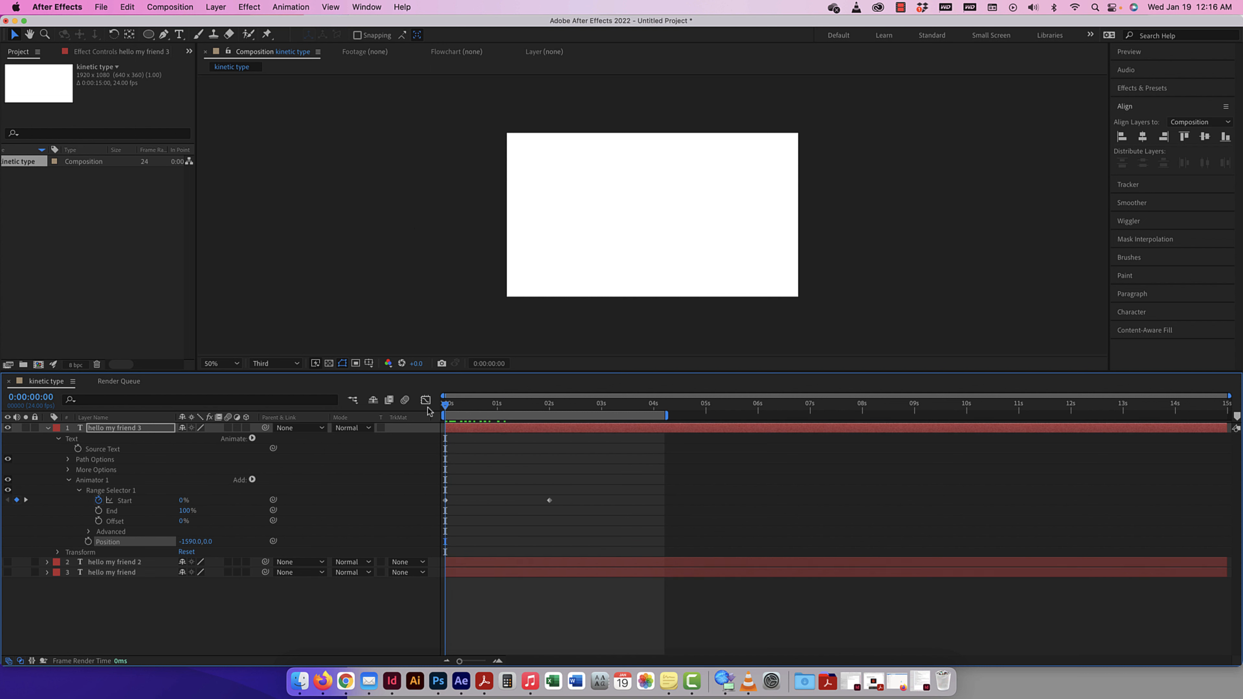
key("space")
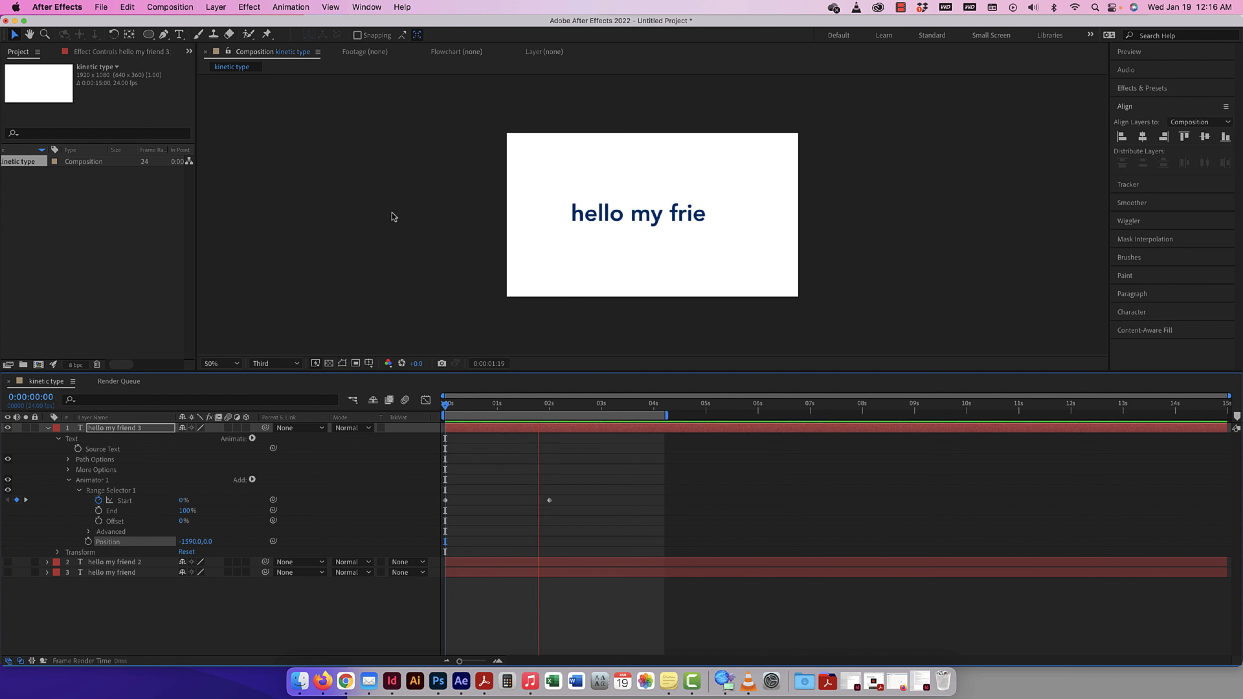
Step: Move the second Start keyframe to just before the 4-second mark and preview the slower animation from the beginning
left_click_drag(549, 500, 645, 501)
left_click_drag(609, 404, 390, 409)
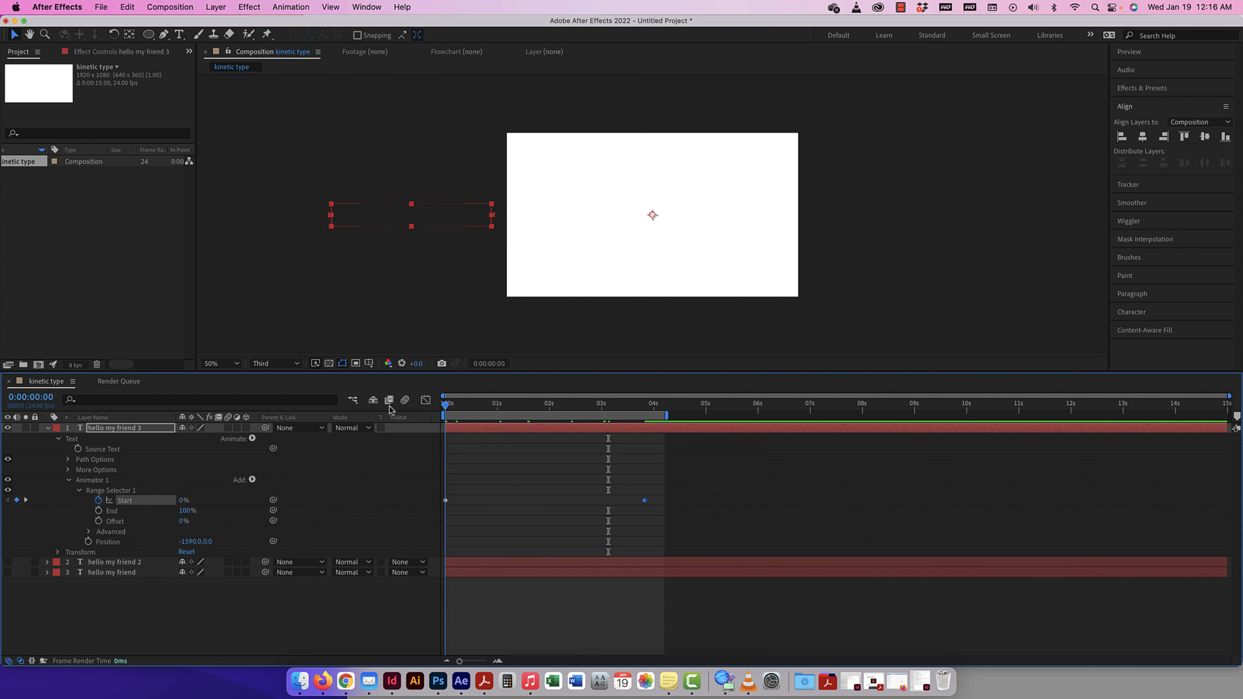
key("space")
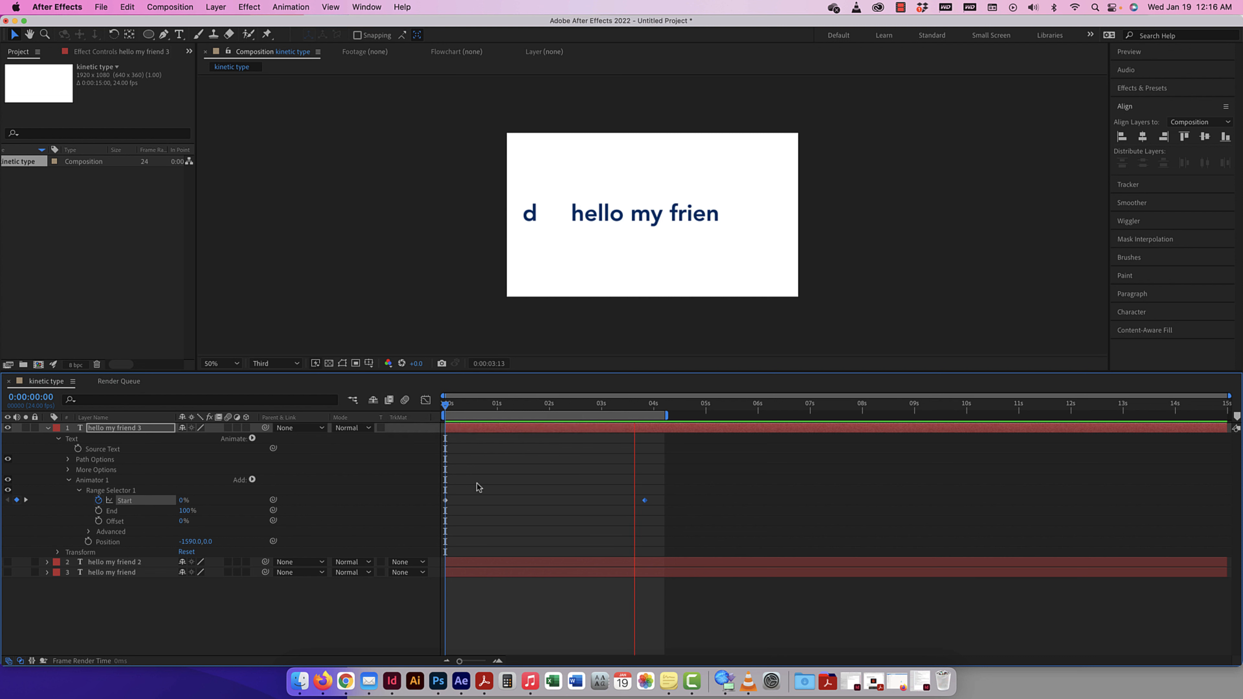
Step: Turn on motion blur for the "hello my friend 3" layer and preview the animation from the beginning
key("space")
left_click(229, 428)
left_click_drag(452, 406, 445, 406)
key("space")
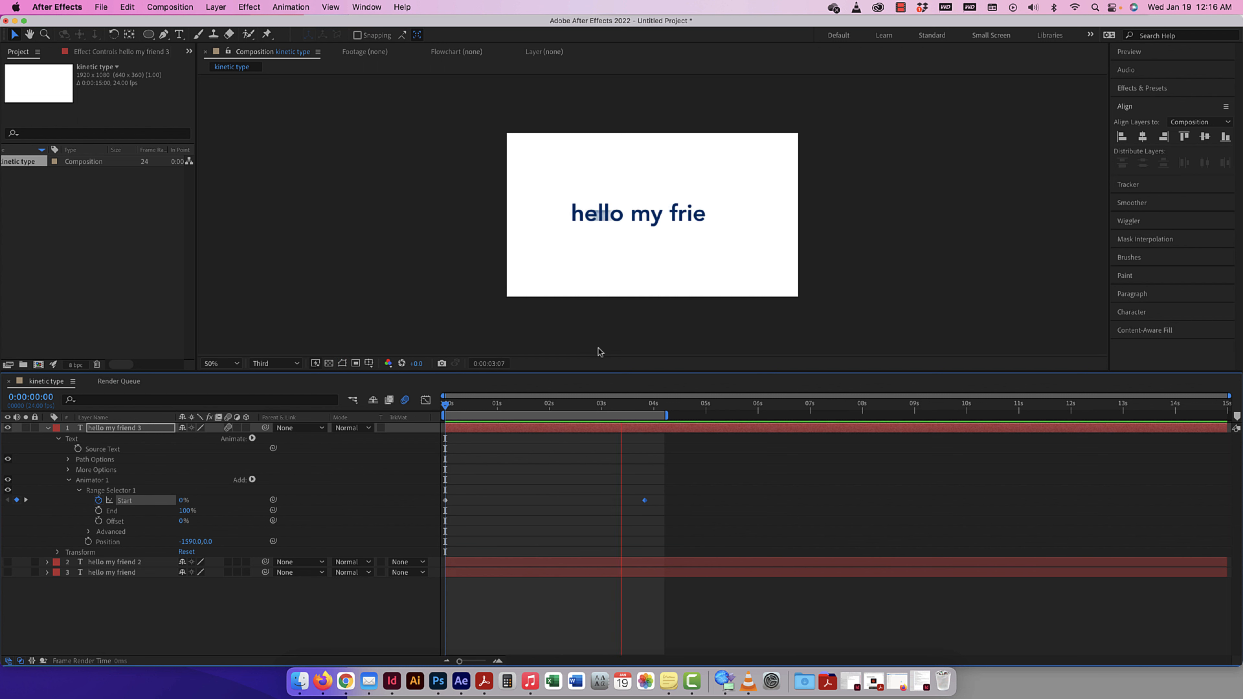
key("space")
Step: Apply Easy Ease to both Start keyframes of the range selector and preview the eased animation from the beginning
left_click_drag(656, 504, 460, 497)
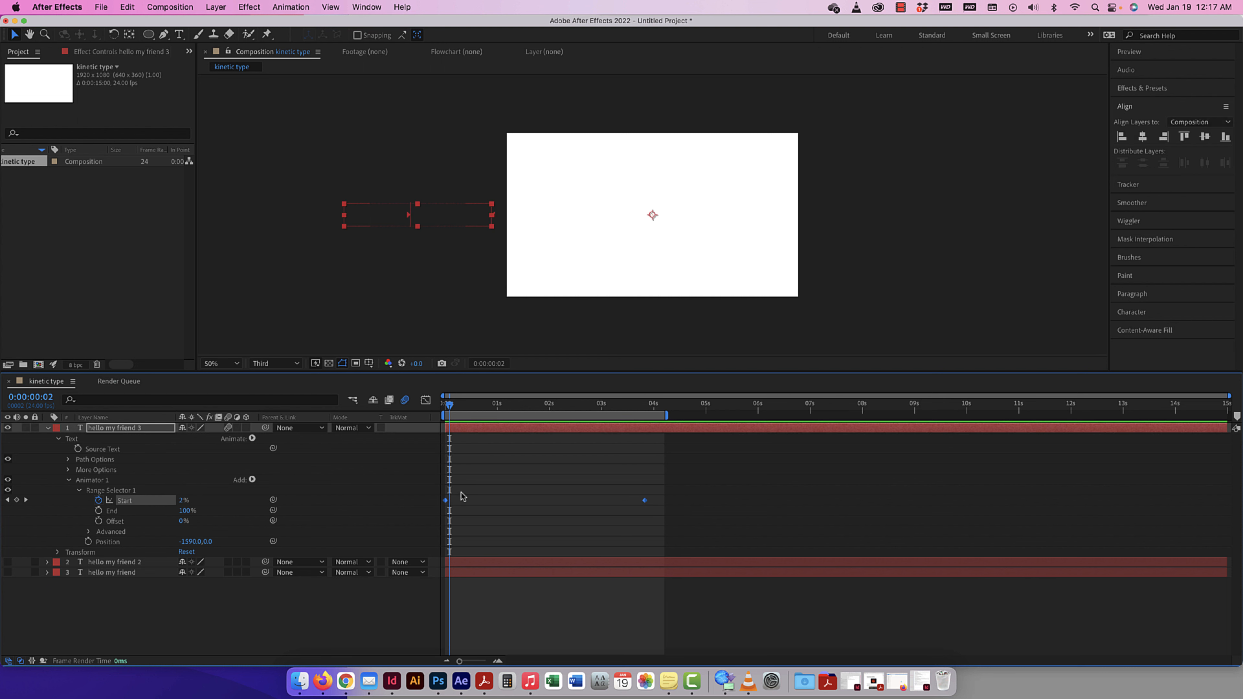
right_click(447, 501)
mouse_move(539, 654)
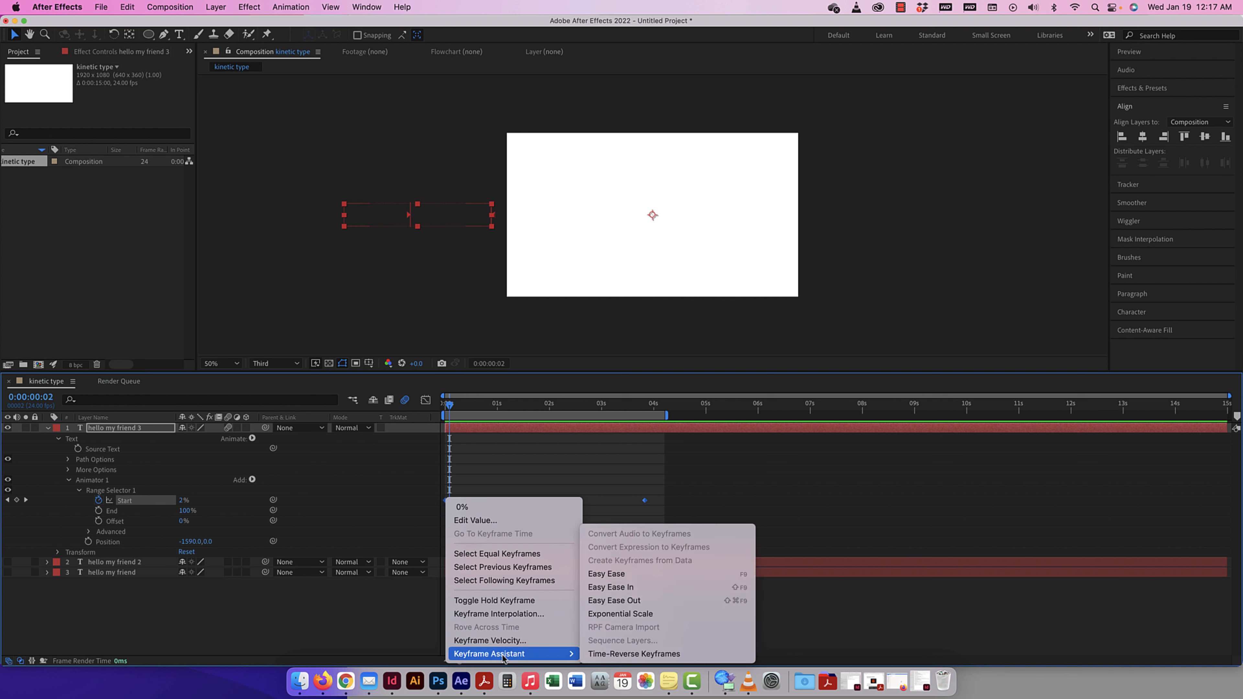
left_click(617, 574)
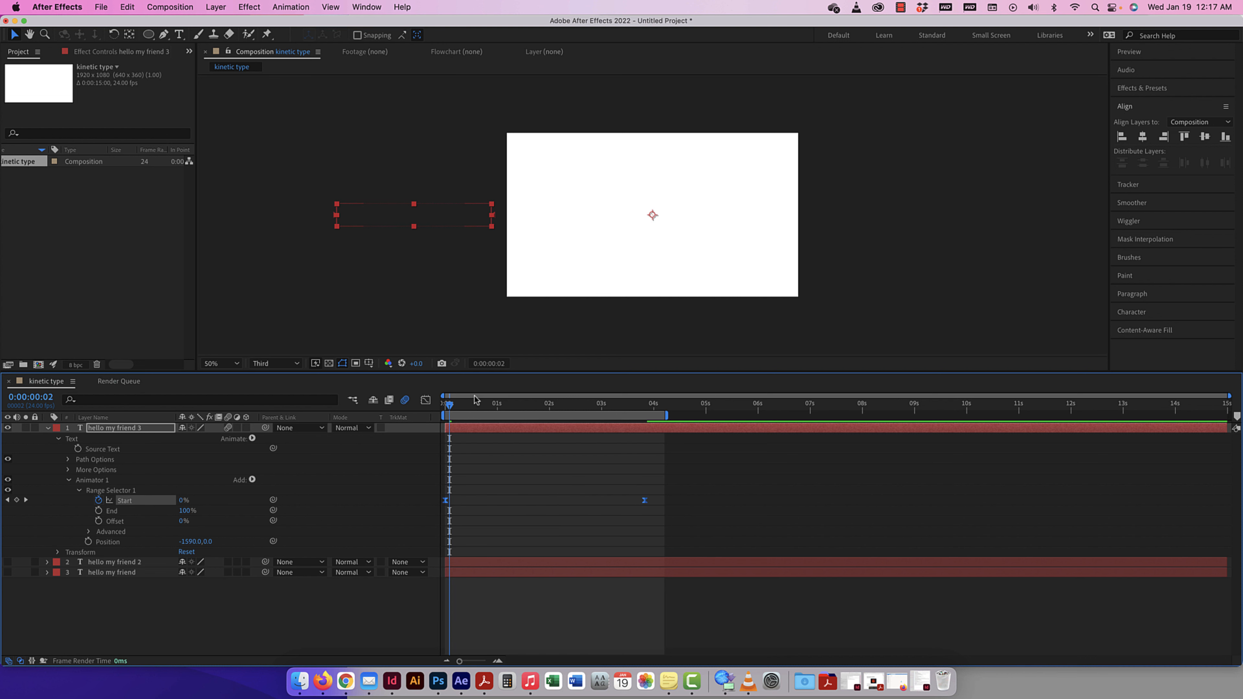
left_click_drag(454, 409, 444, 408)
key("space")
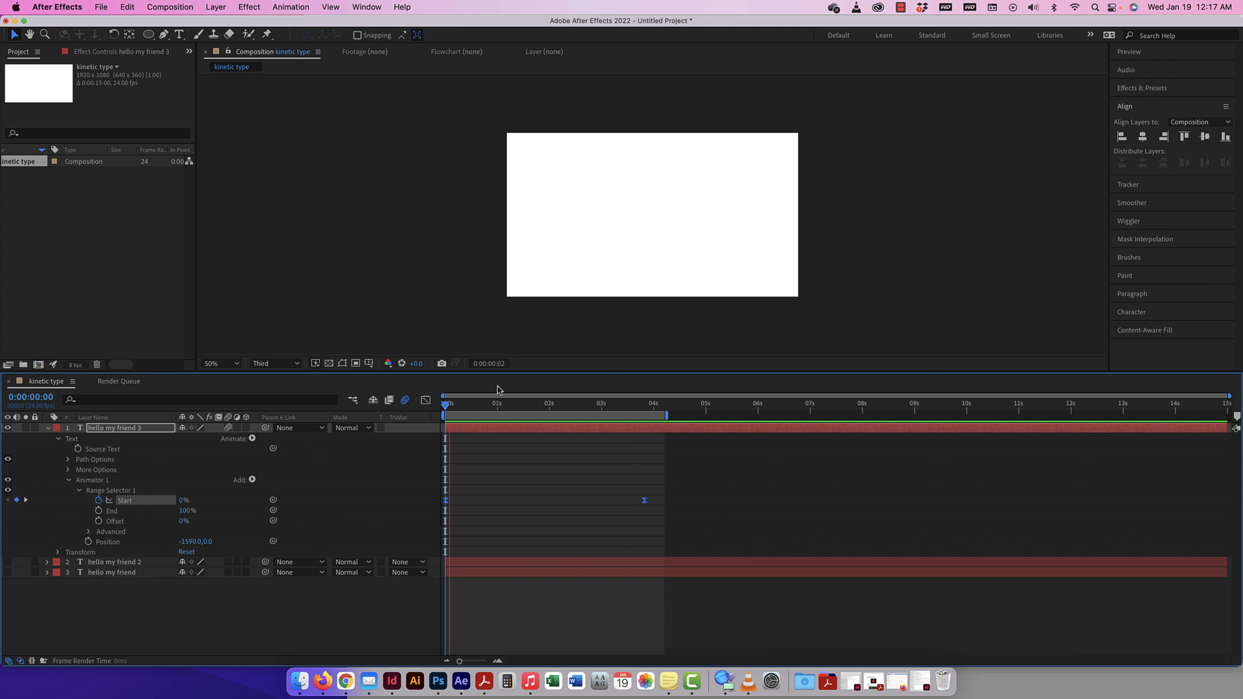
key("space")
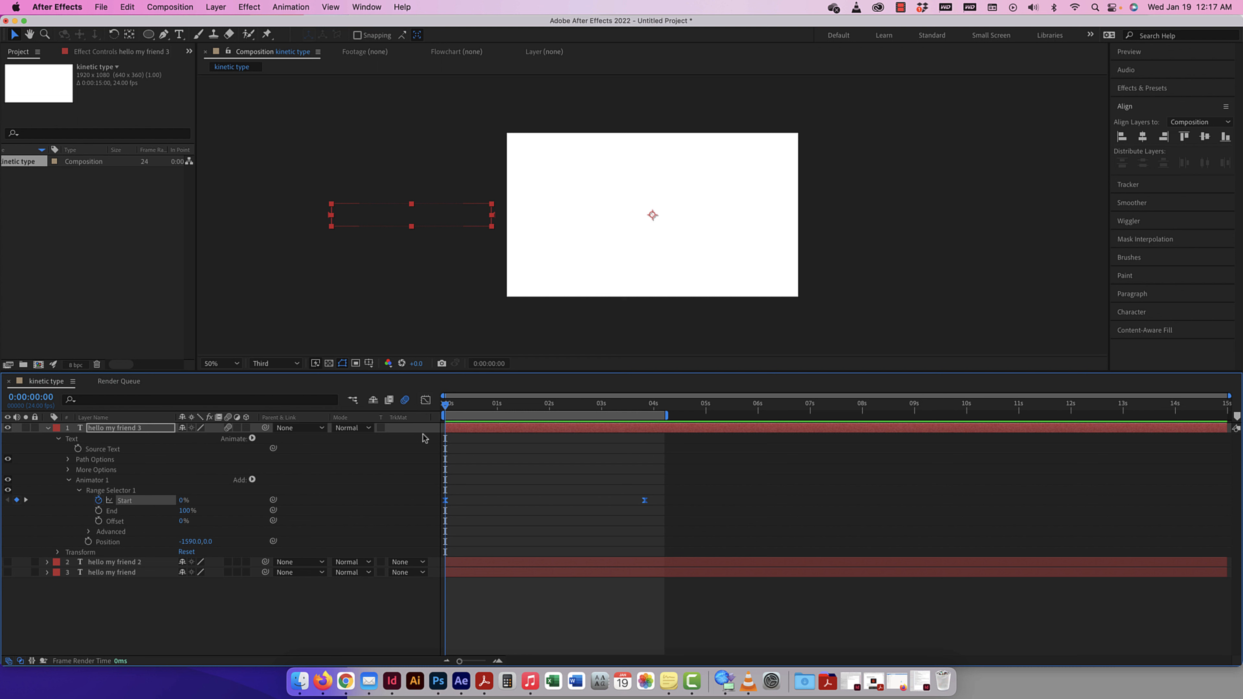
Step: Add a Scale property to Animator 1, set it to about 163%, and preview the animation from the beginning
left_click_drag(446, 410, 524, 407)
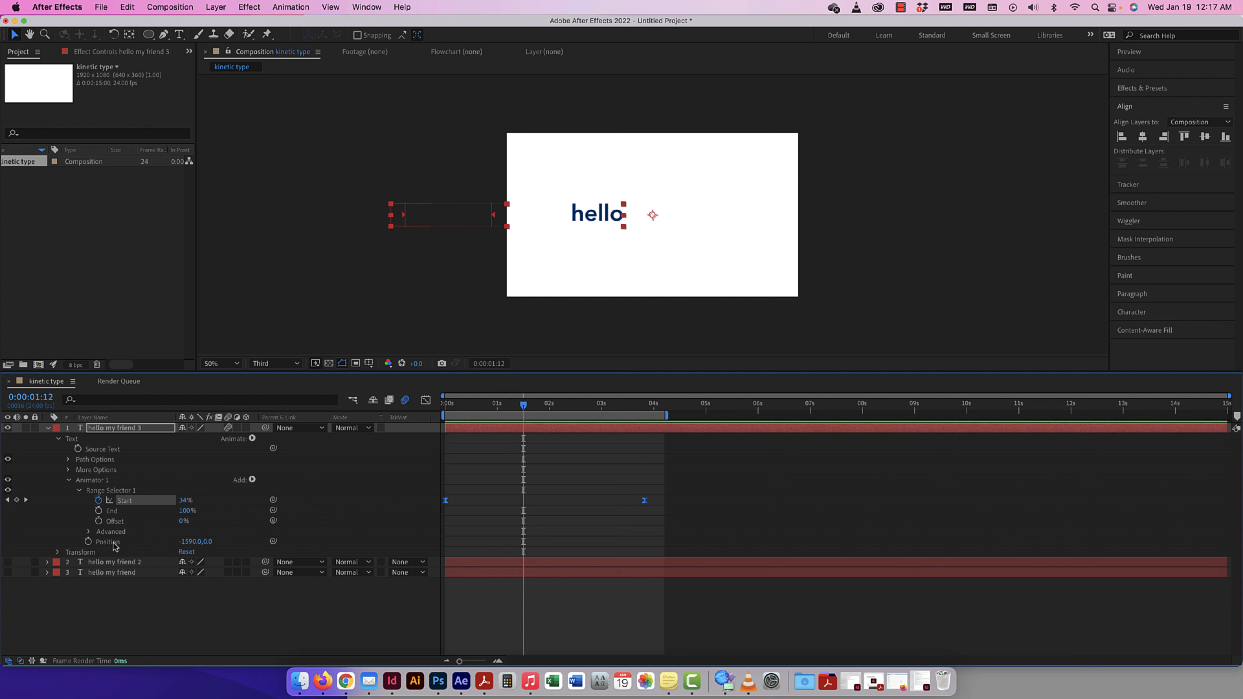
left_click(241, 479)
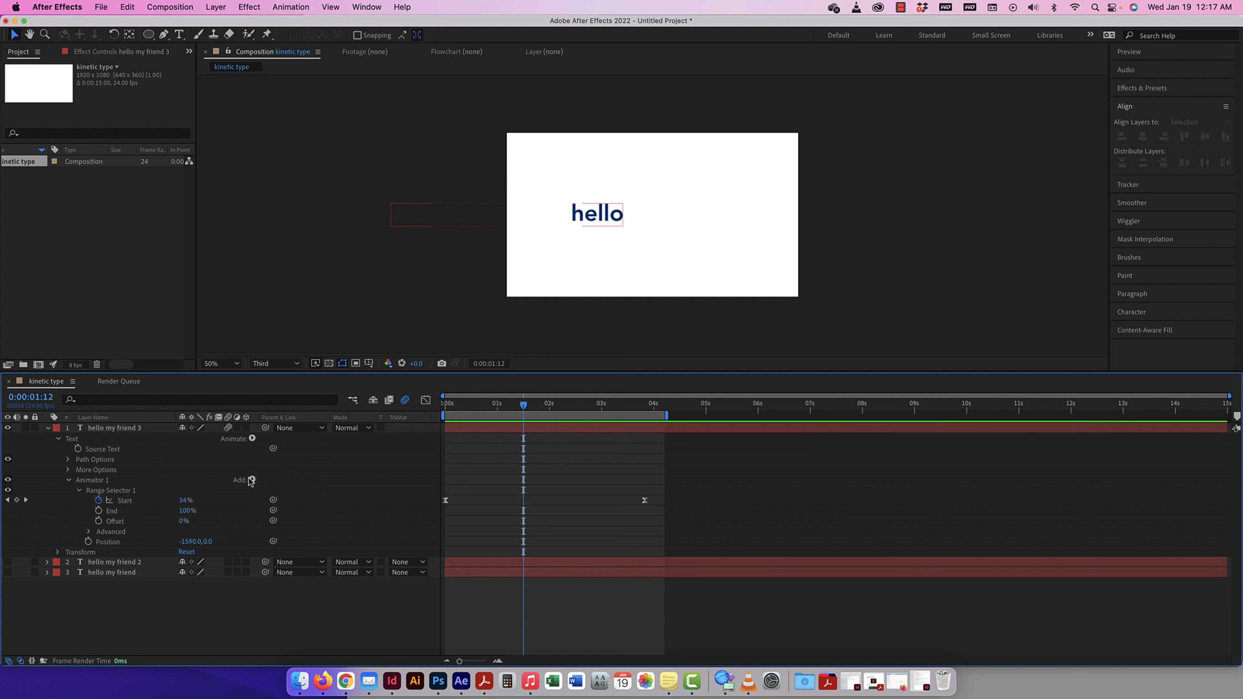
left_click(252, 480)
mouse_move(268, 482)
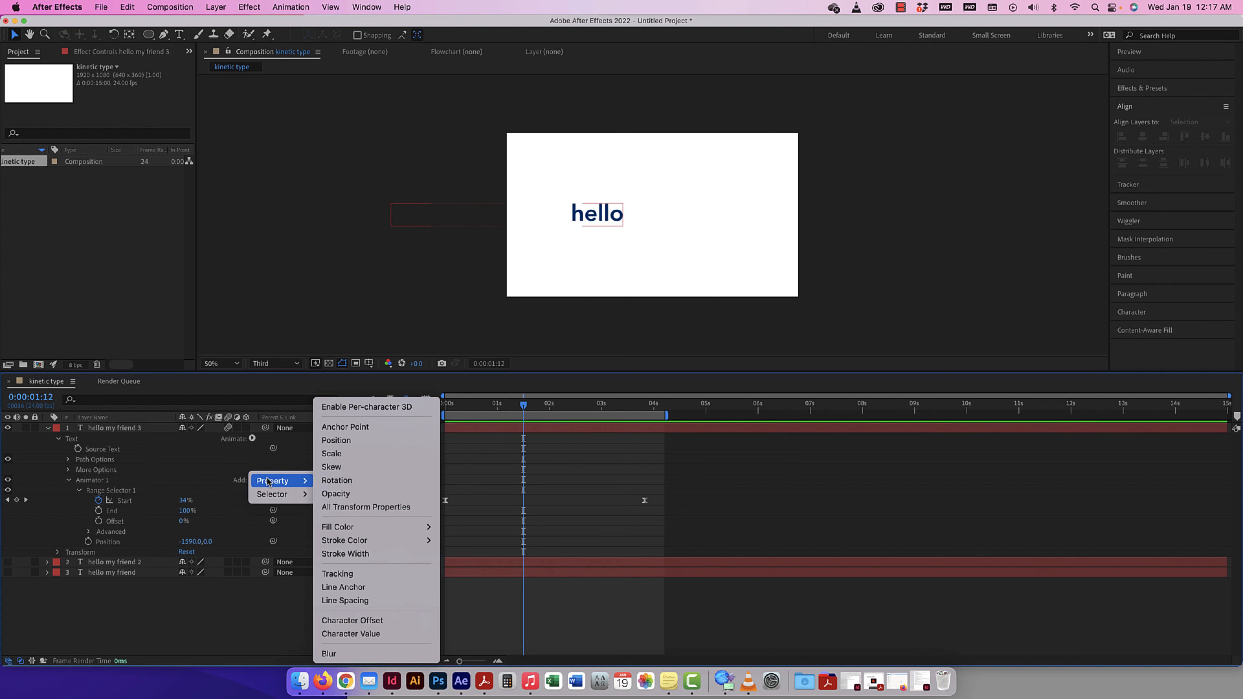
left_click(333, 457)
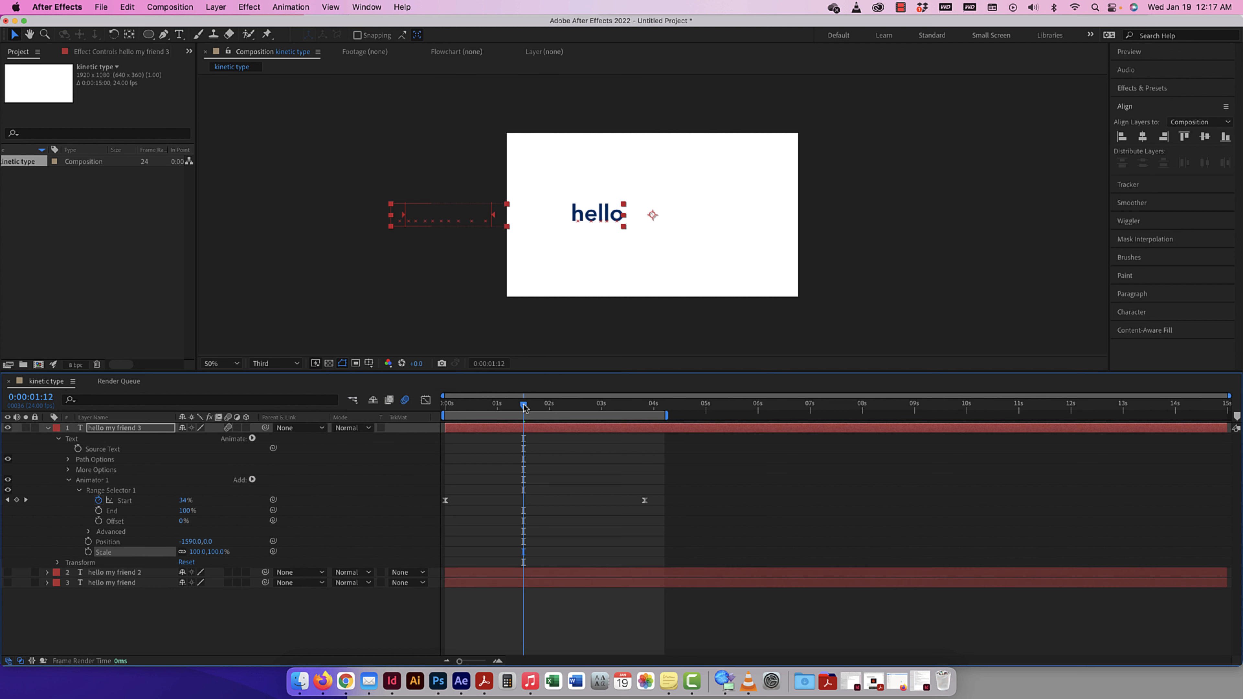
mouse_move(524, 408)
left_mouse_down()
mouse_move(487, 408)
mouse_move(535, 408)
left_mouse_up()
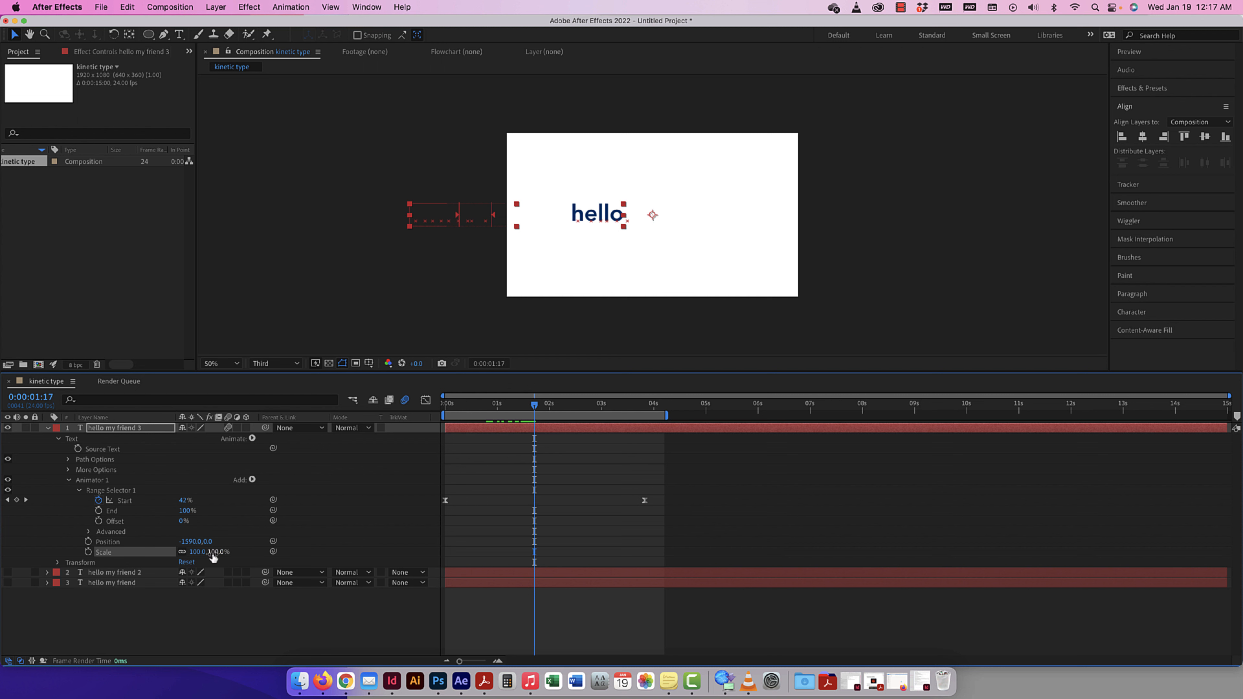
left_click_drag(217, 552, 237, 553)
left_click_drag(249, 553, 248, 552)
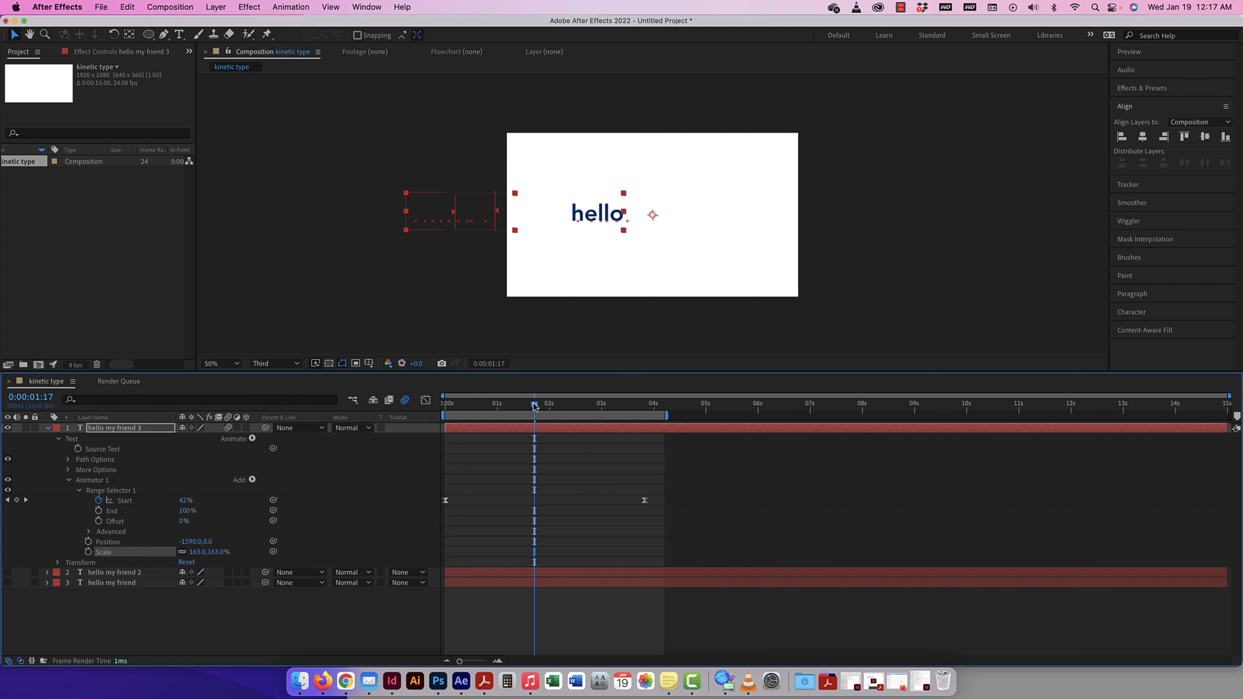
left_click_drag(535, 405, 445, 405)
key("space")
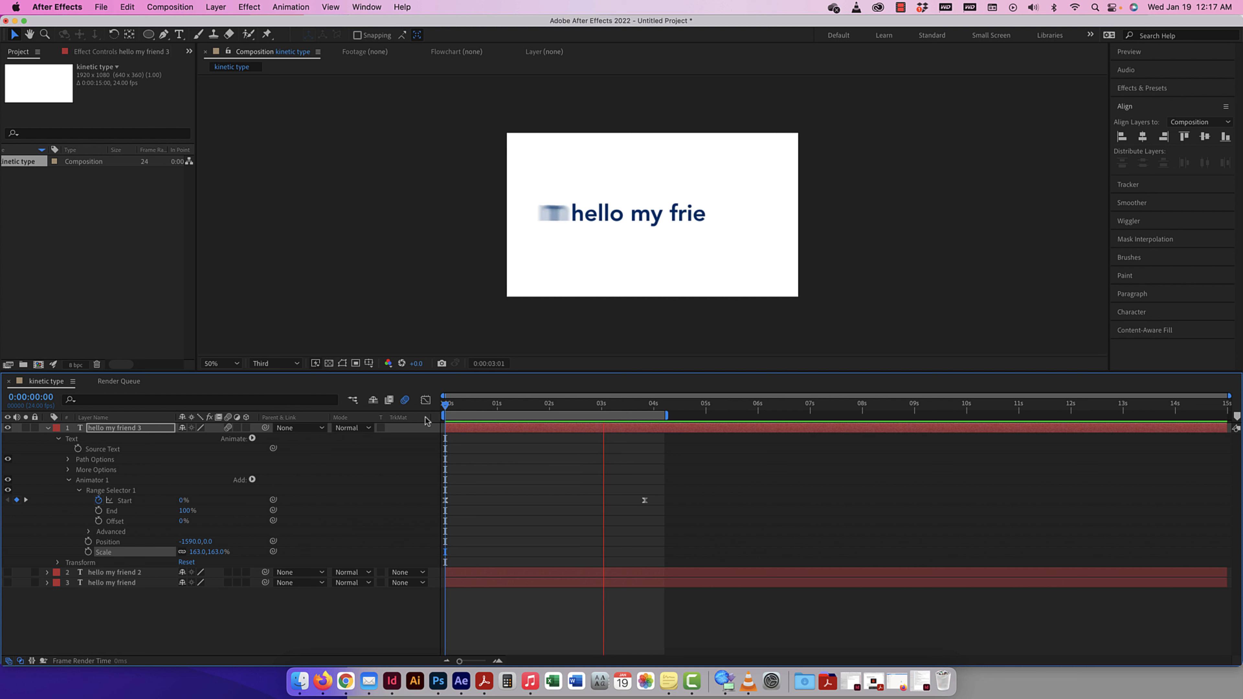
key("space")
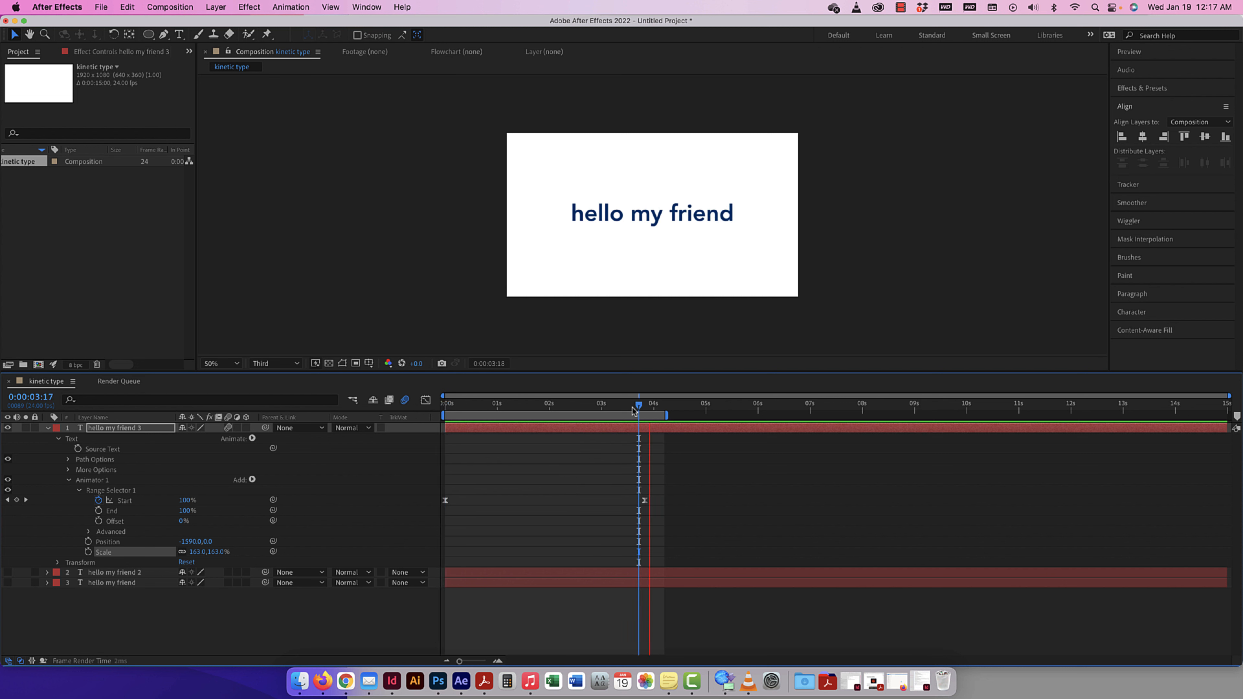
Step: Try an animator Scale of about 302% and preview the animation from the beginning
left_click_drag(634, 410, 528, 407)
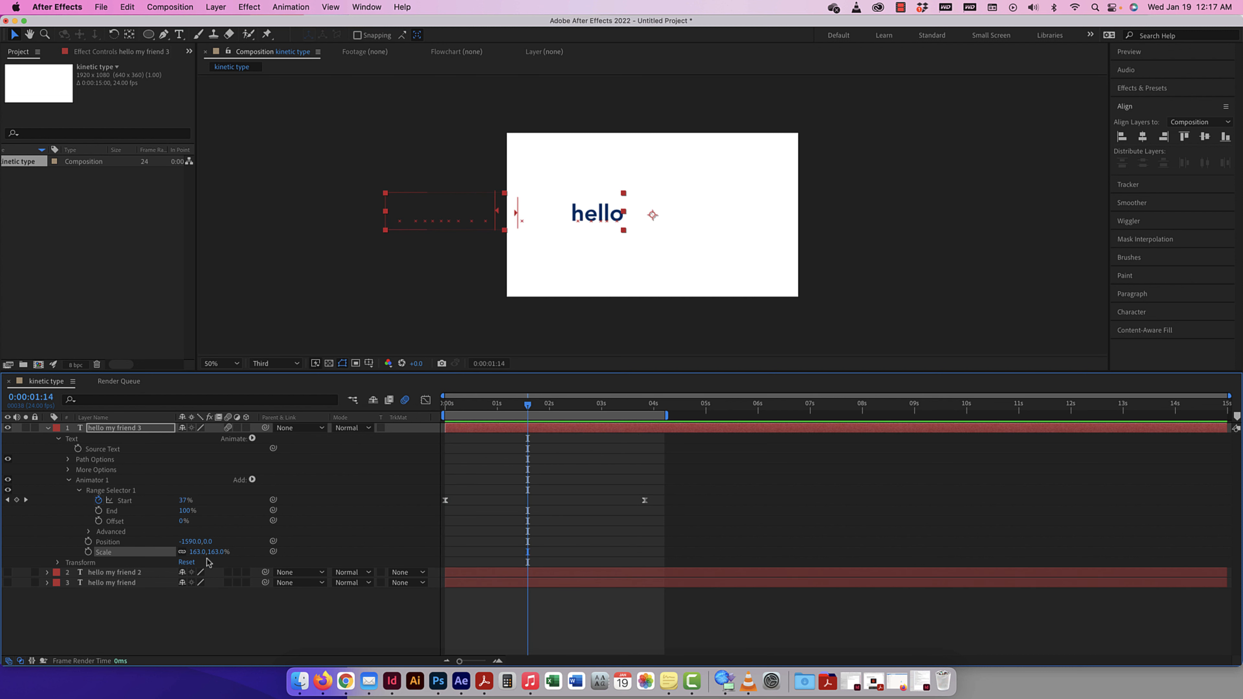
left_click_drag(202, 552, 316, 538)
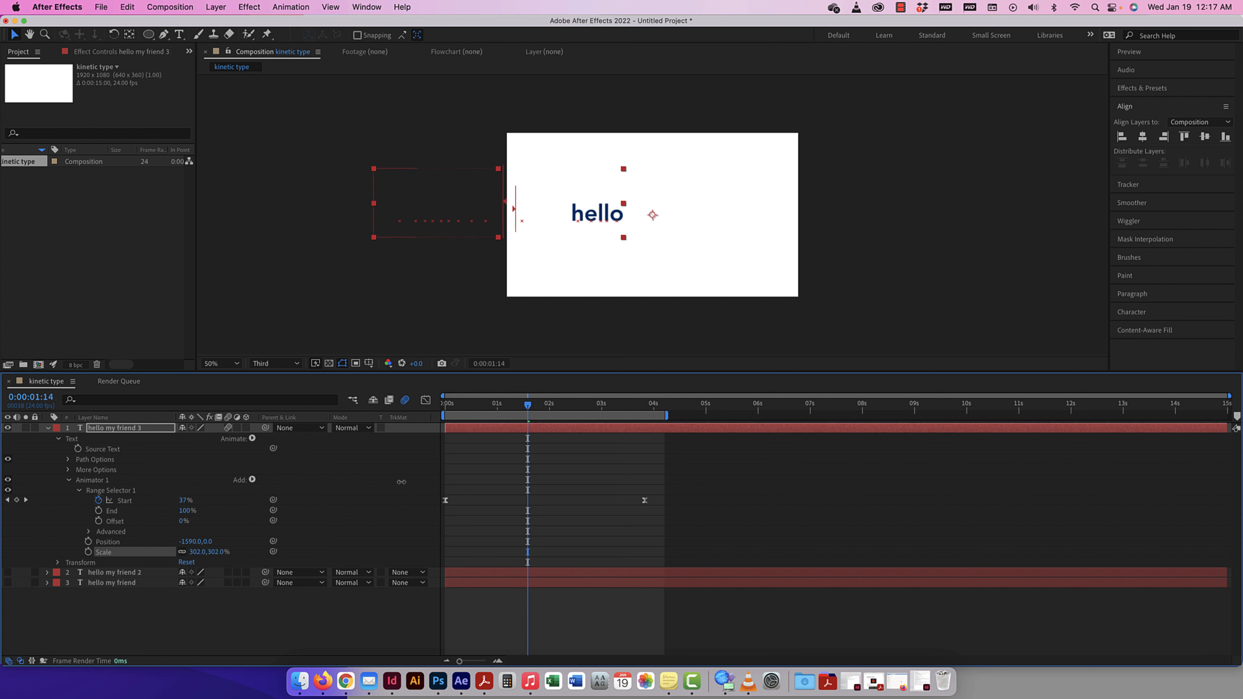
left_click_drag(529, 406, 364, 405)
key("space")
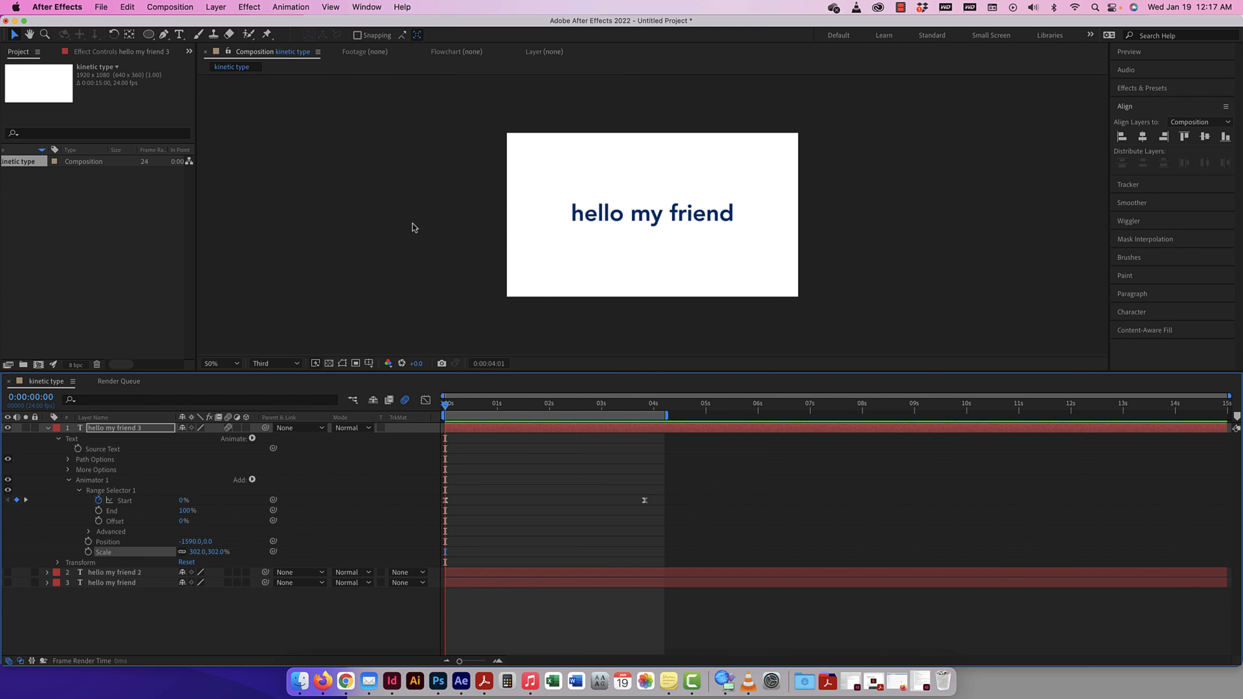
key("space")
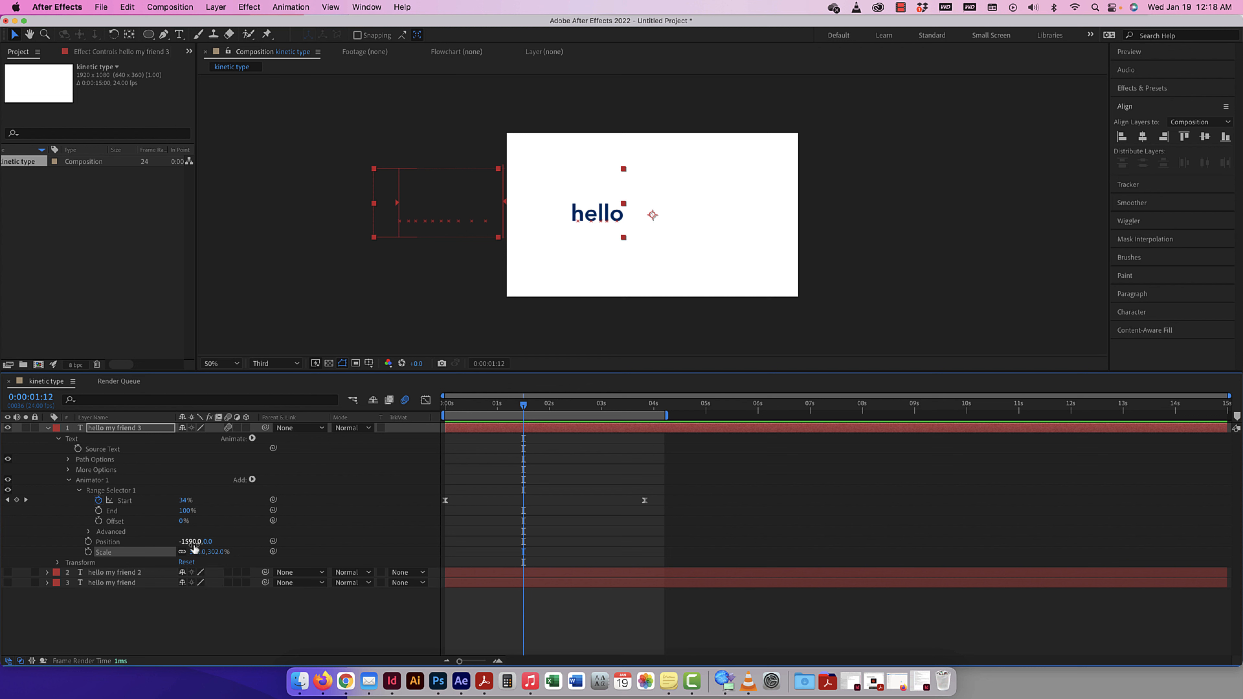
Step: Set the animator's Position to about 0, -786 so the enlarged letters drop in from above, and preview the animation
left_click_drag(194, 542, 335, 534)
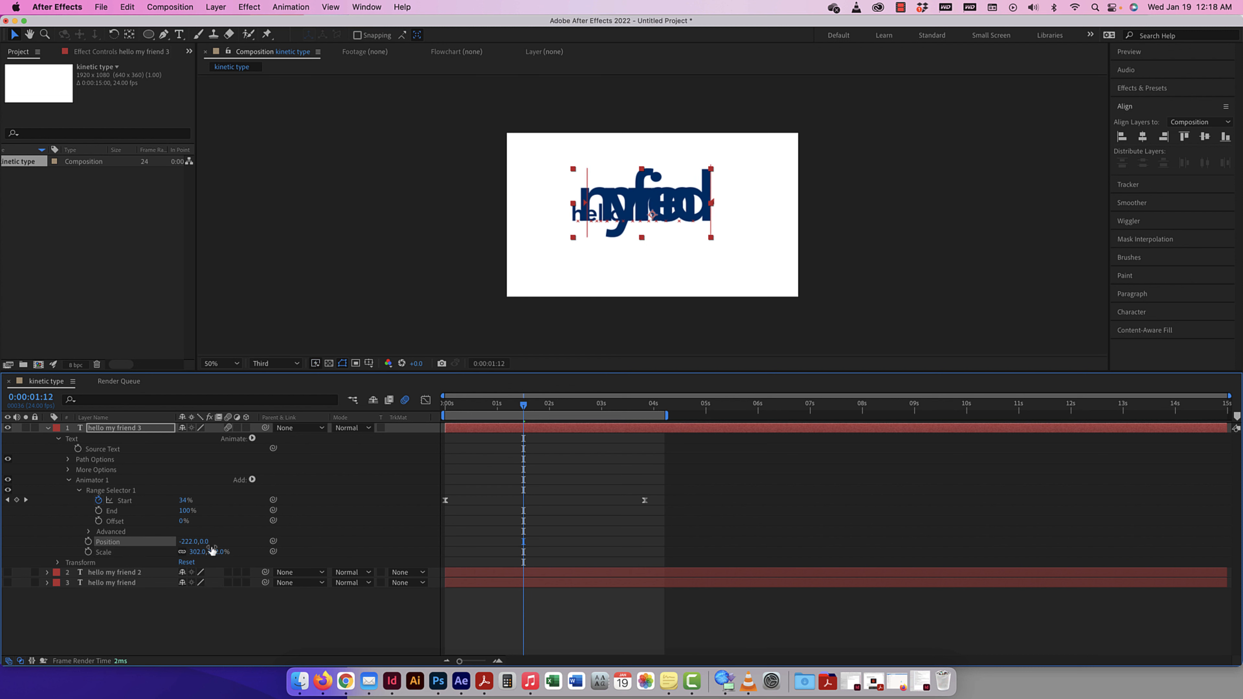
left_click(188, 542)
type("0")
key("Return")
left_click_drag(189, 542, 237, 545)
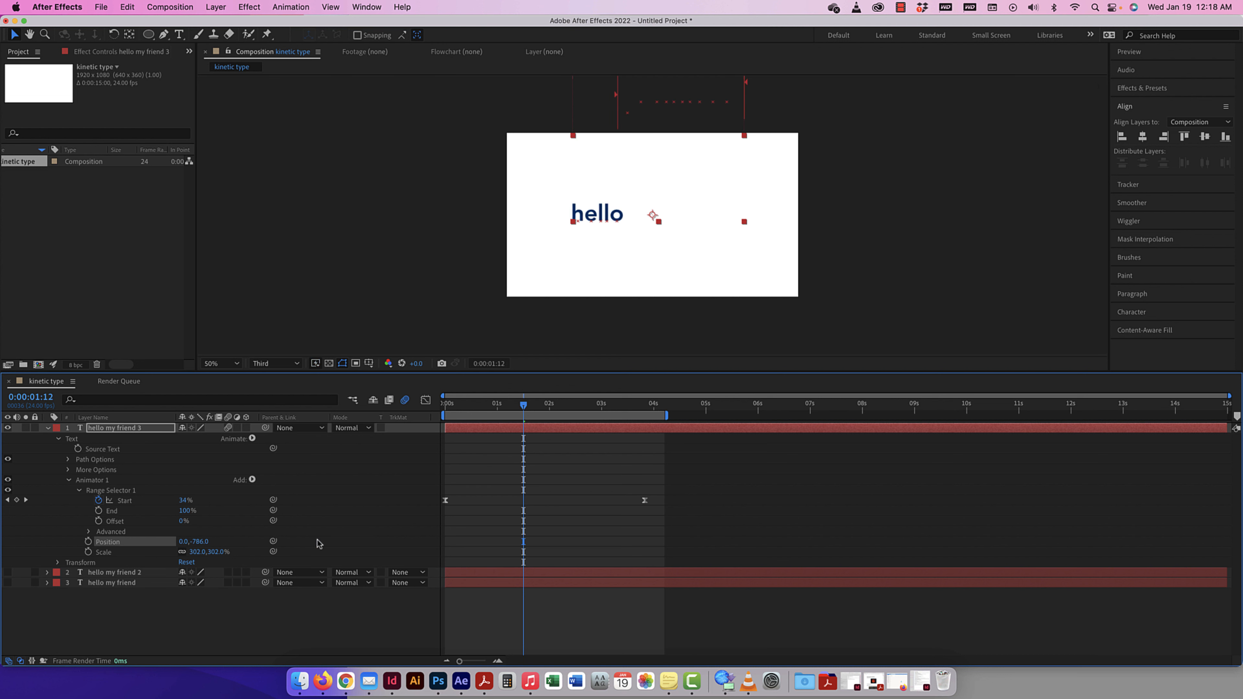
left_click_drag(525, 409, 446, 406)
key("space")
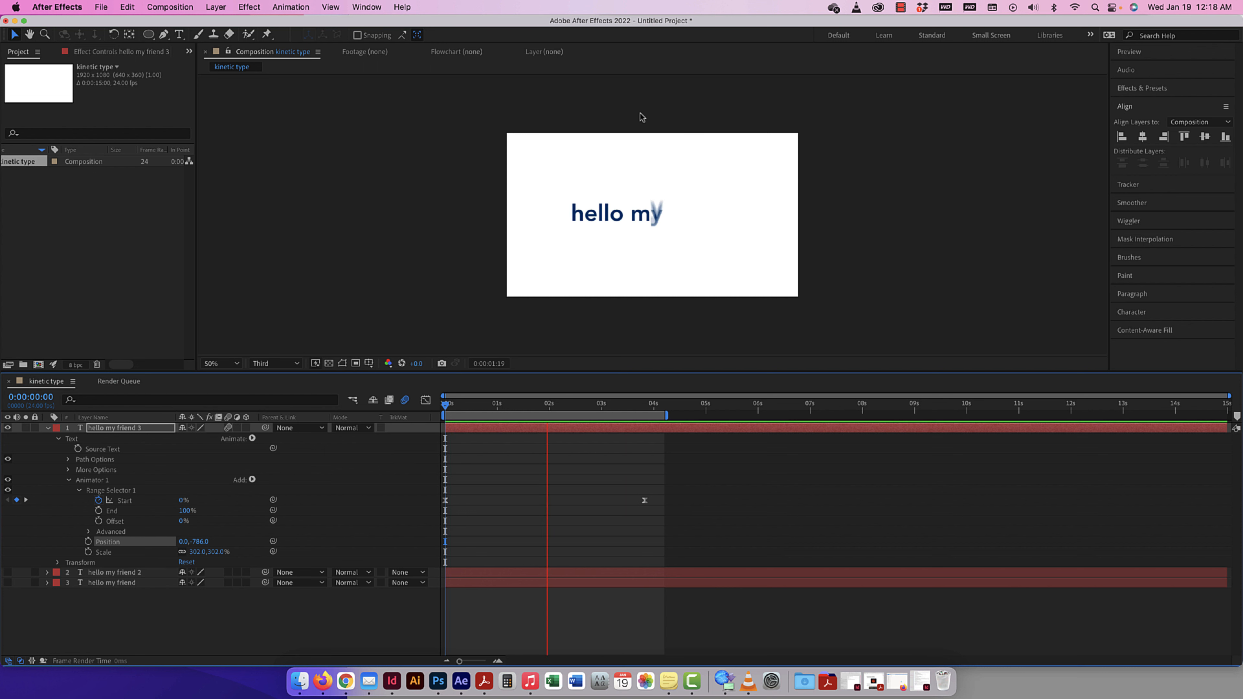
key("space")
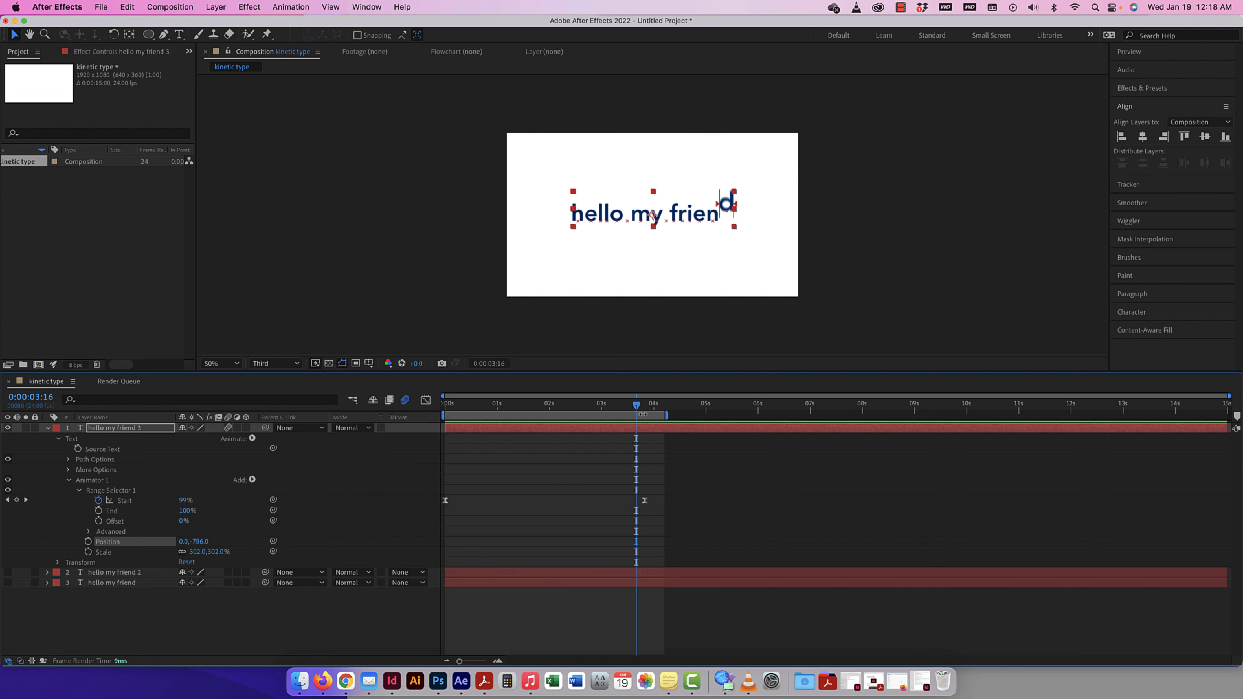
Step: Increase the animator's Scale to about 488%, preview the animation, and return to the first frame
left_click_drag(636, 409, 551, 406)
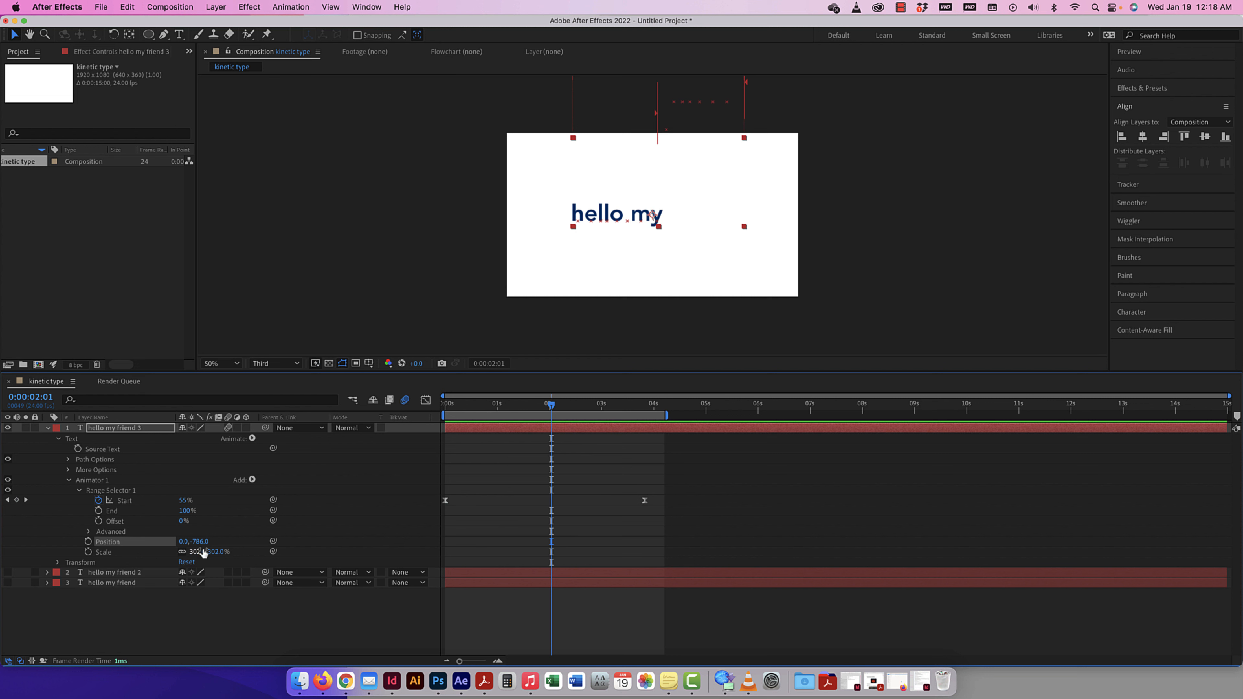
left_click_drag(201, 552, 398, 553)
left_click_drag(552, 406, 367, 408)
key("space")
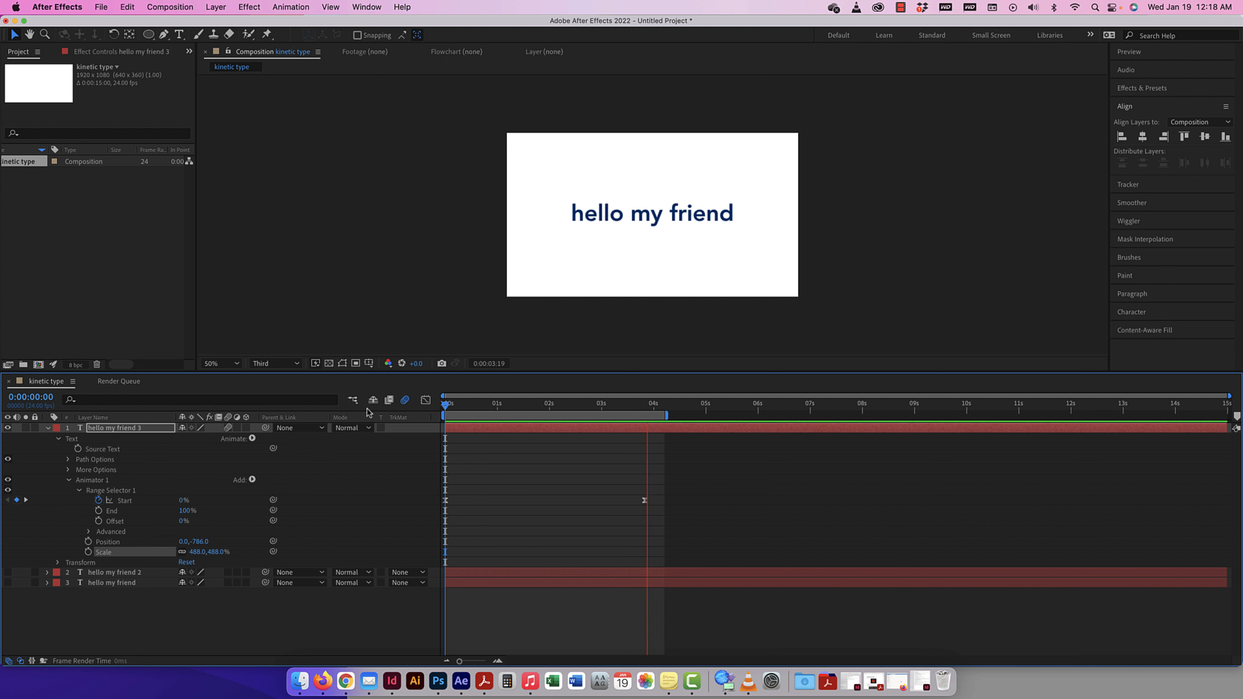
key("space")
left_click_drag(457, 406, 437, 408)
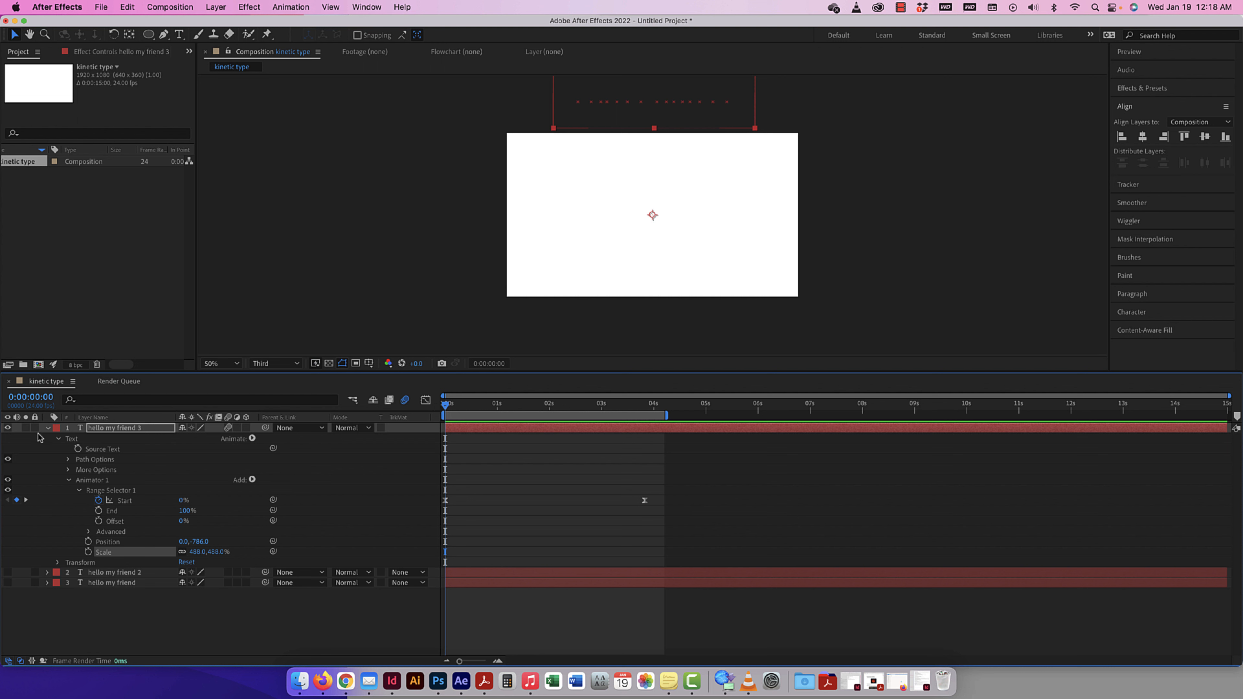
Step: Duplicate the "hello my friend 3" layer and hide the original
left_click(49, 429)
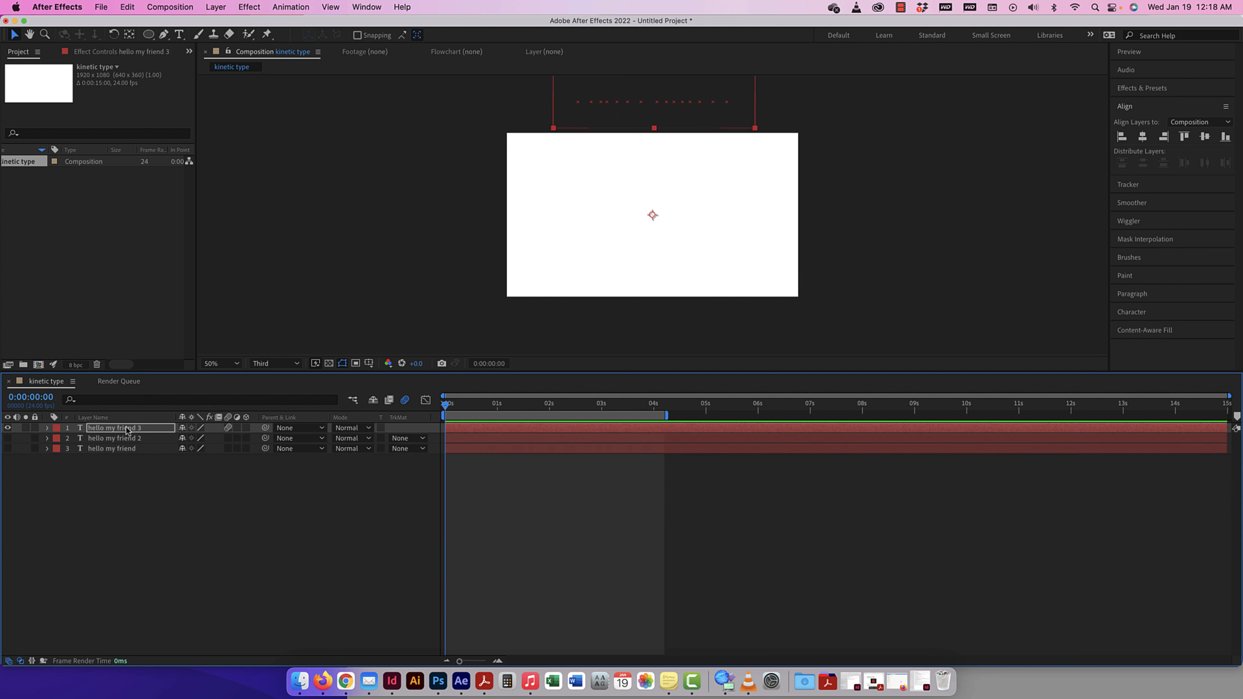
key("Return")
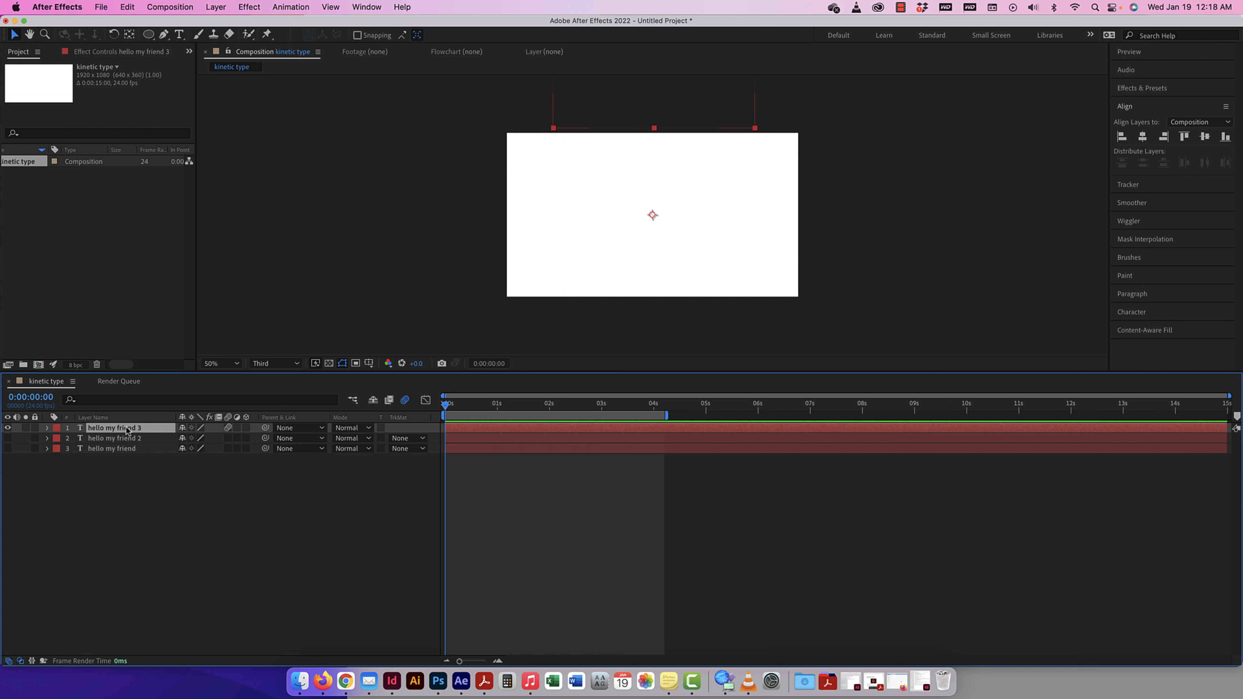
key("super+d")
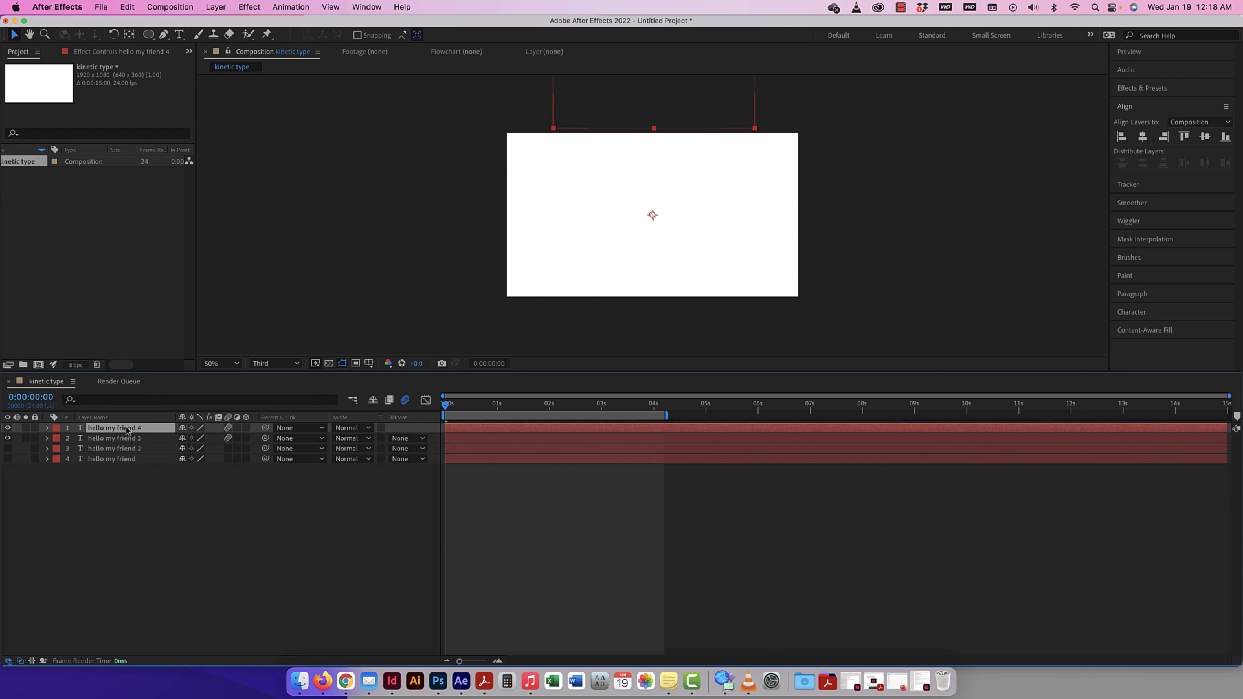
left_click(6, 438)
Step: Delete the Position and Scale properties from Animator 1 of the "hello my friend 4" layer
left_click(47, 428)
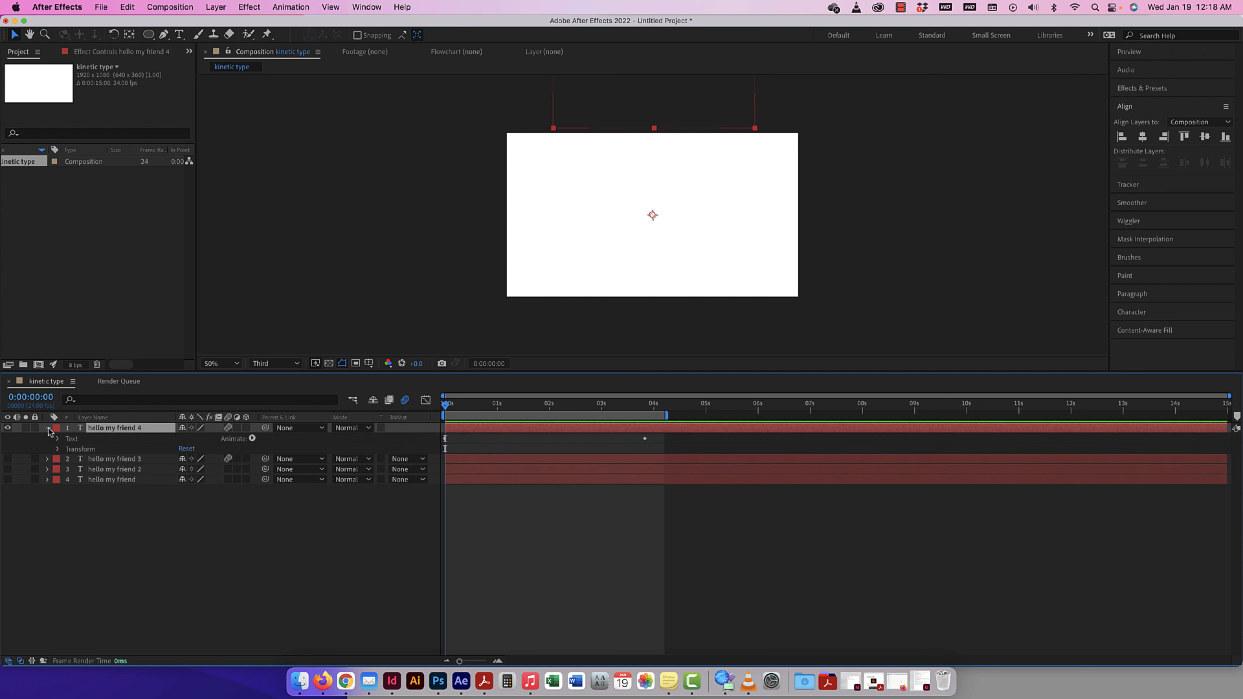
left_click(57, 439)
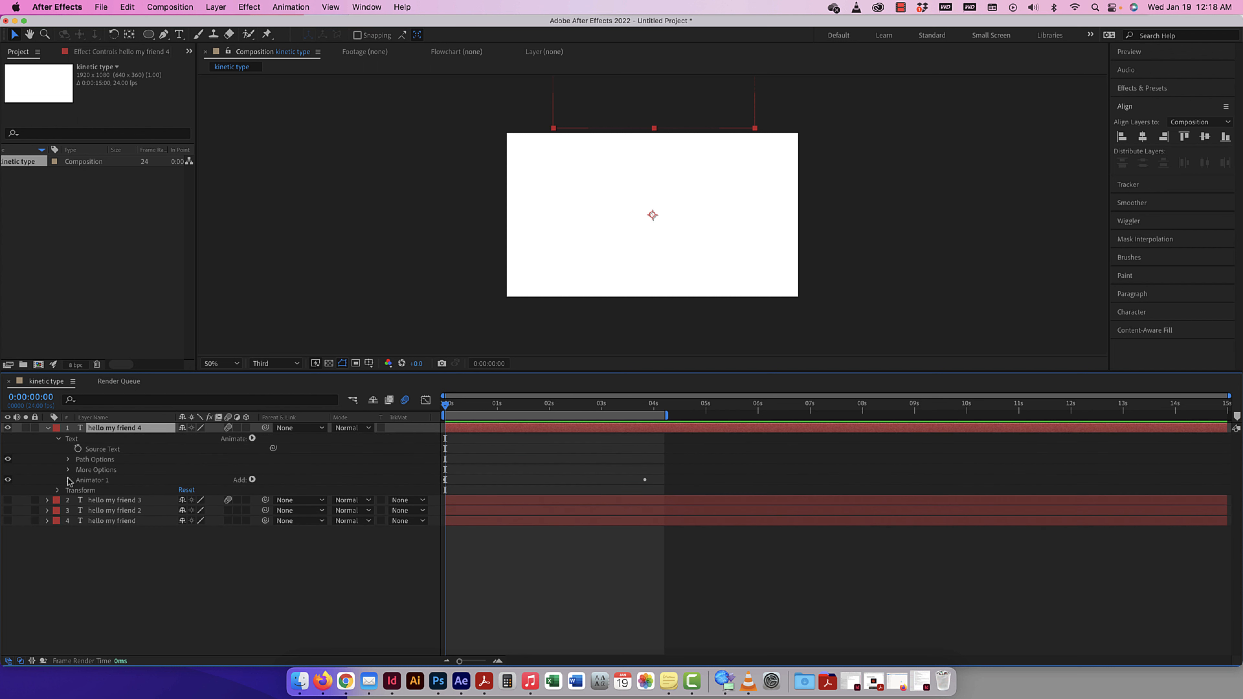
left_click(59, 491)
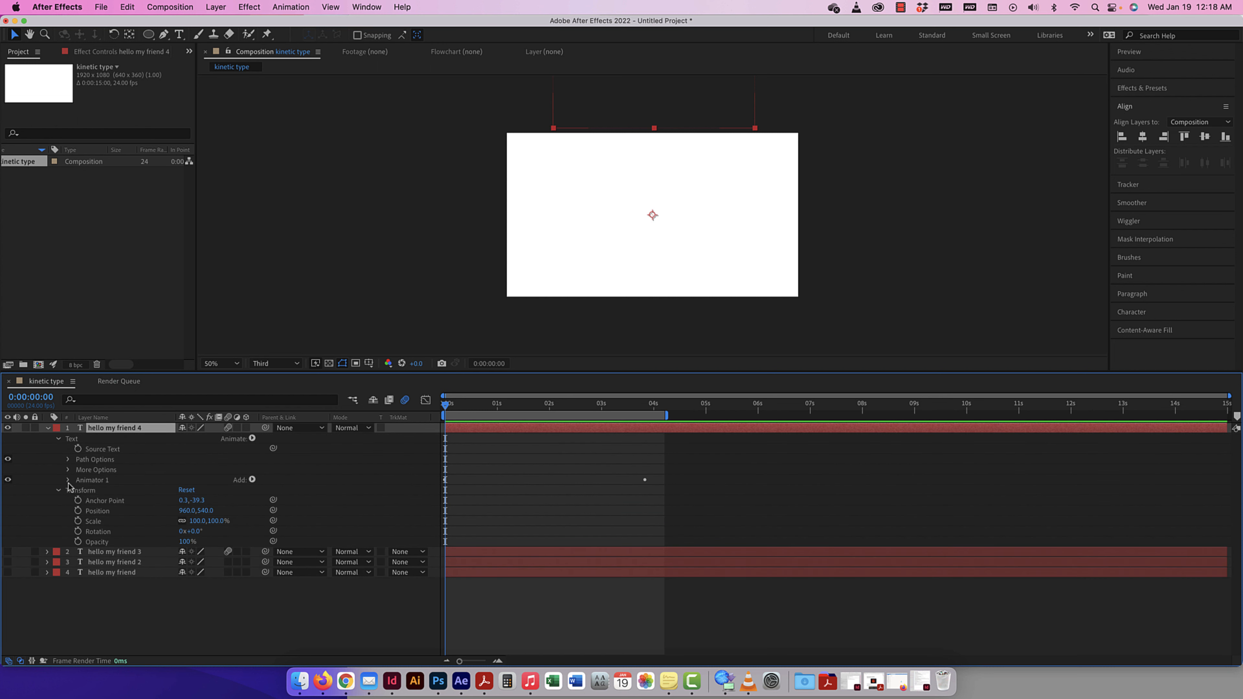
left_click(68, 481)
left_click(107, 500)
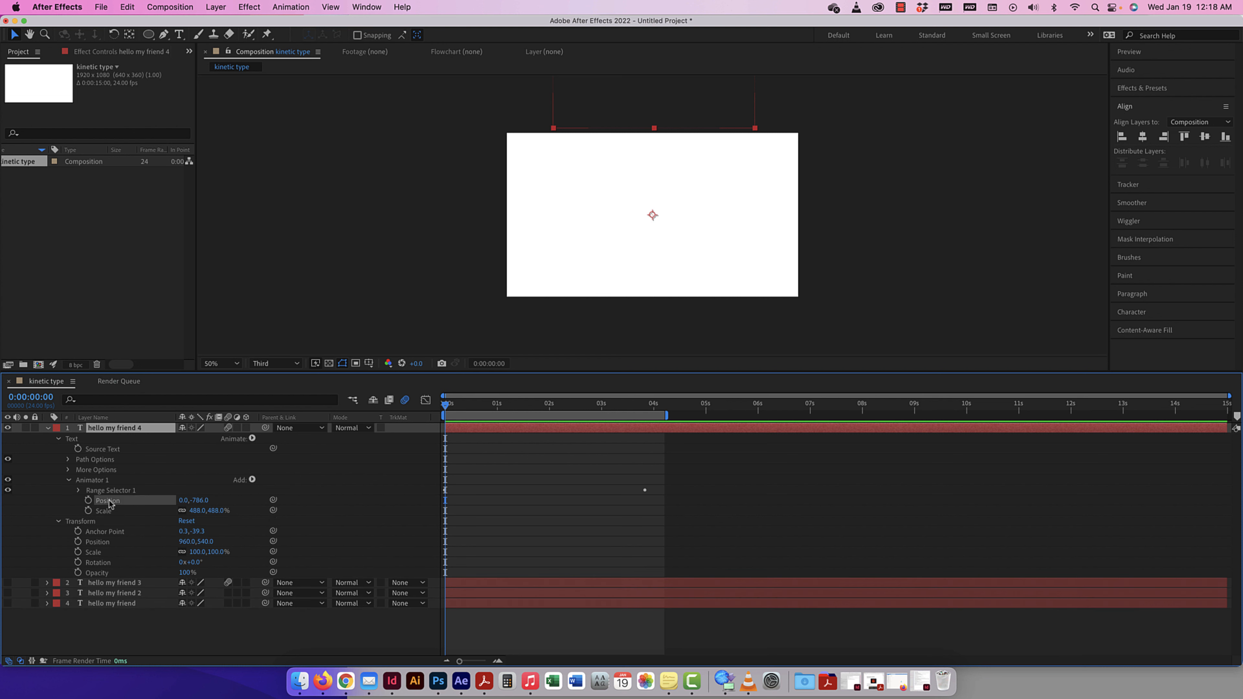
left_click(104, 511, "shift")
key("Delete")
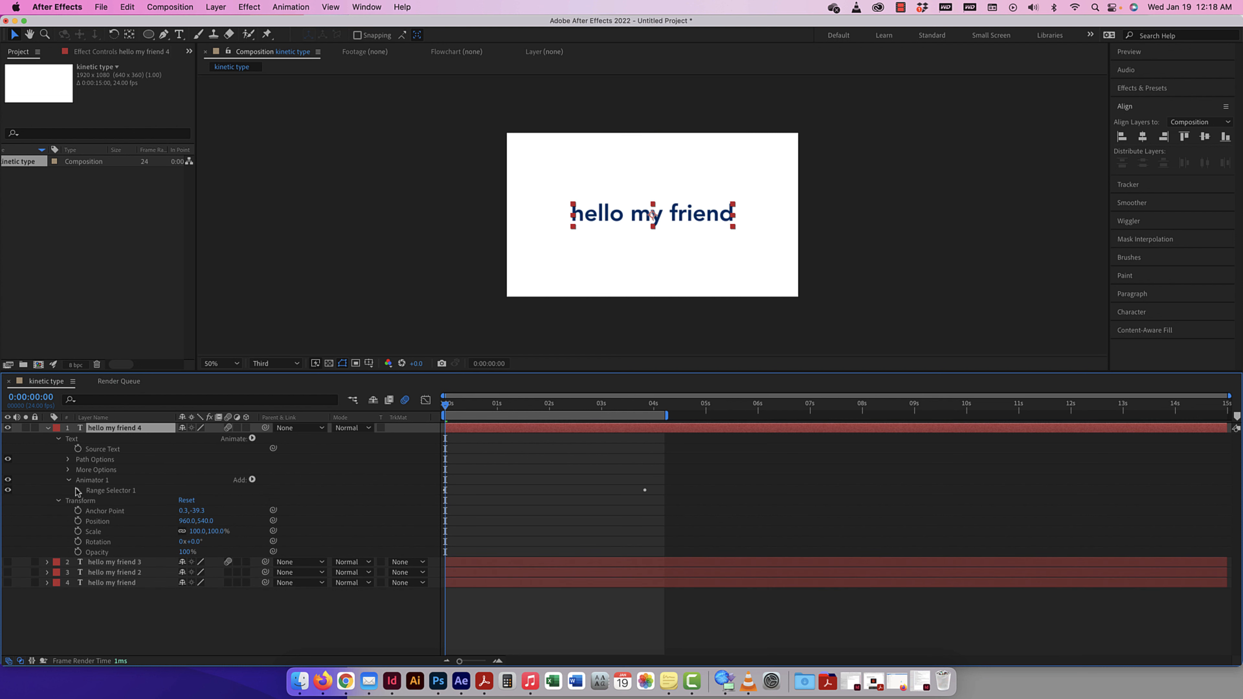
Step: Add an Opacity property to Animator 1 of the "hello my friend 4" layer, set it to 0%, and preview the animation
left_click(77, 491)
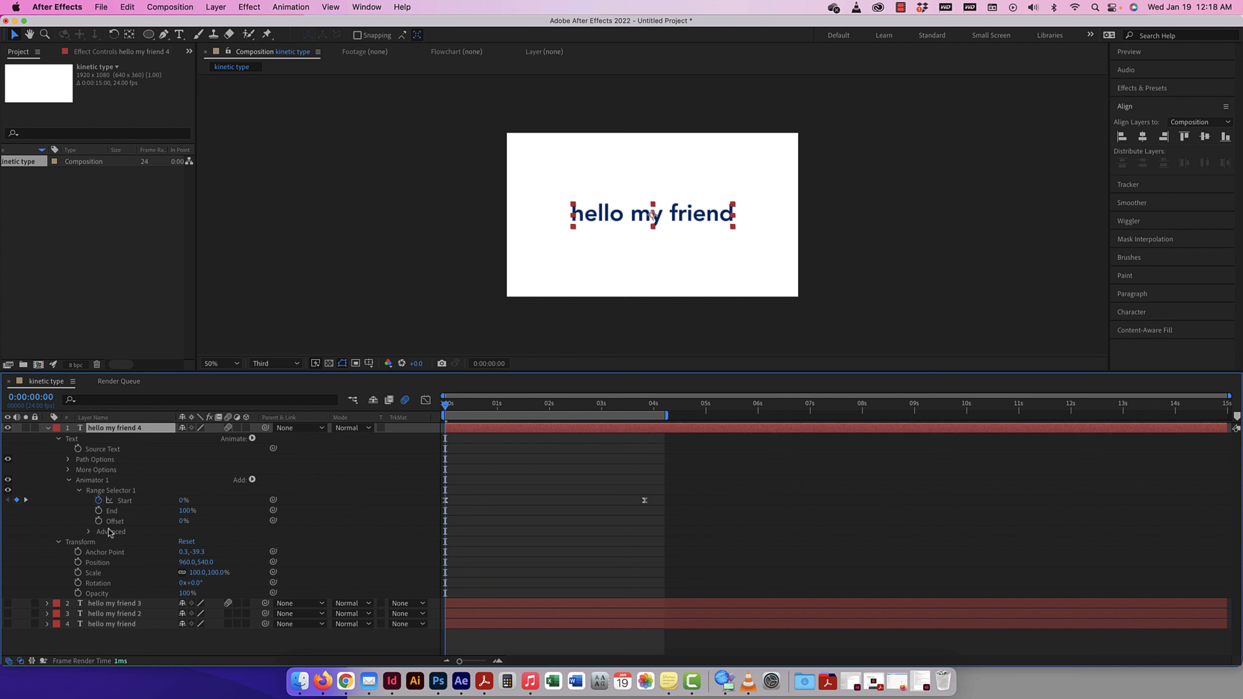
left_click(251, 479)
mouse_move(272, 480)
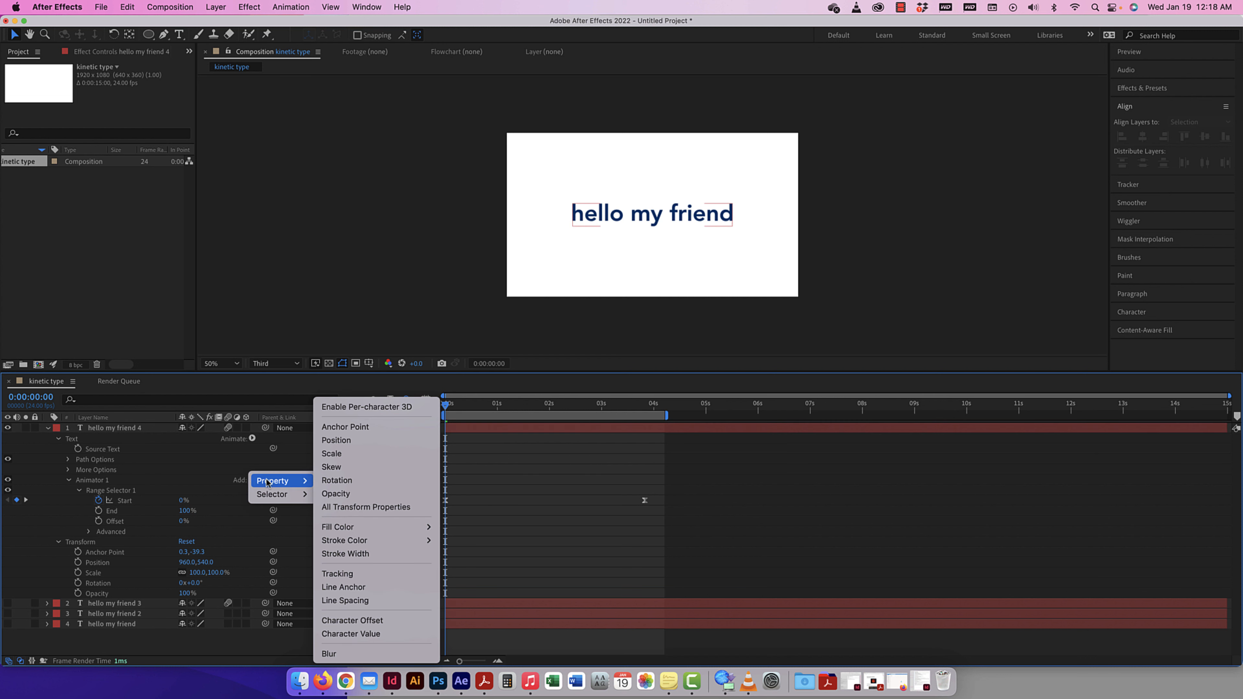
left_click(340, 498)
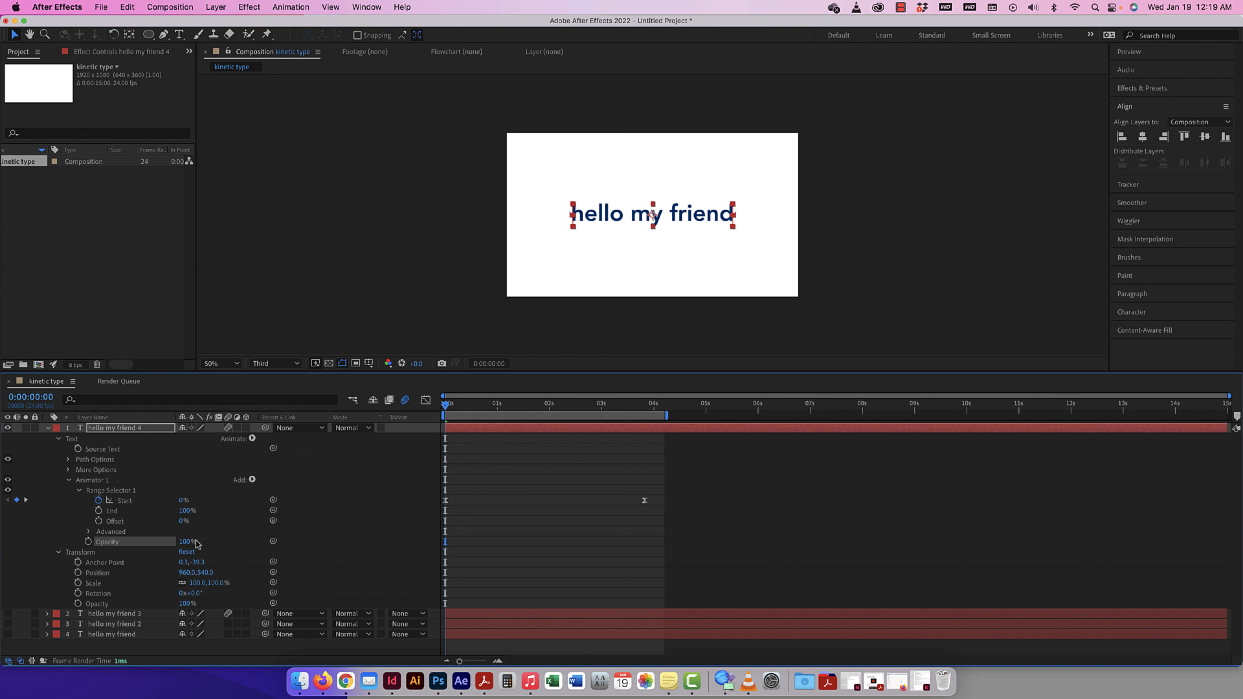
left_click_drag(188, 545, 91, 543)
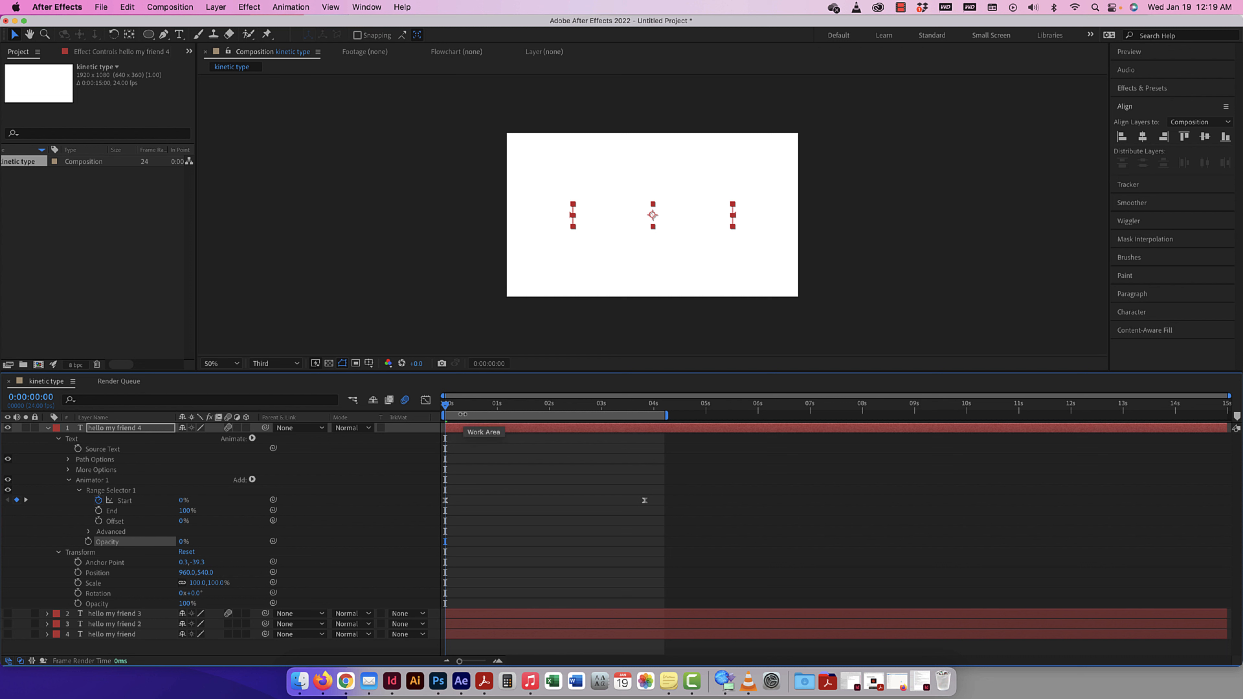
key("space")
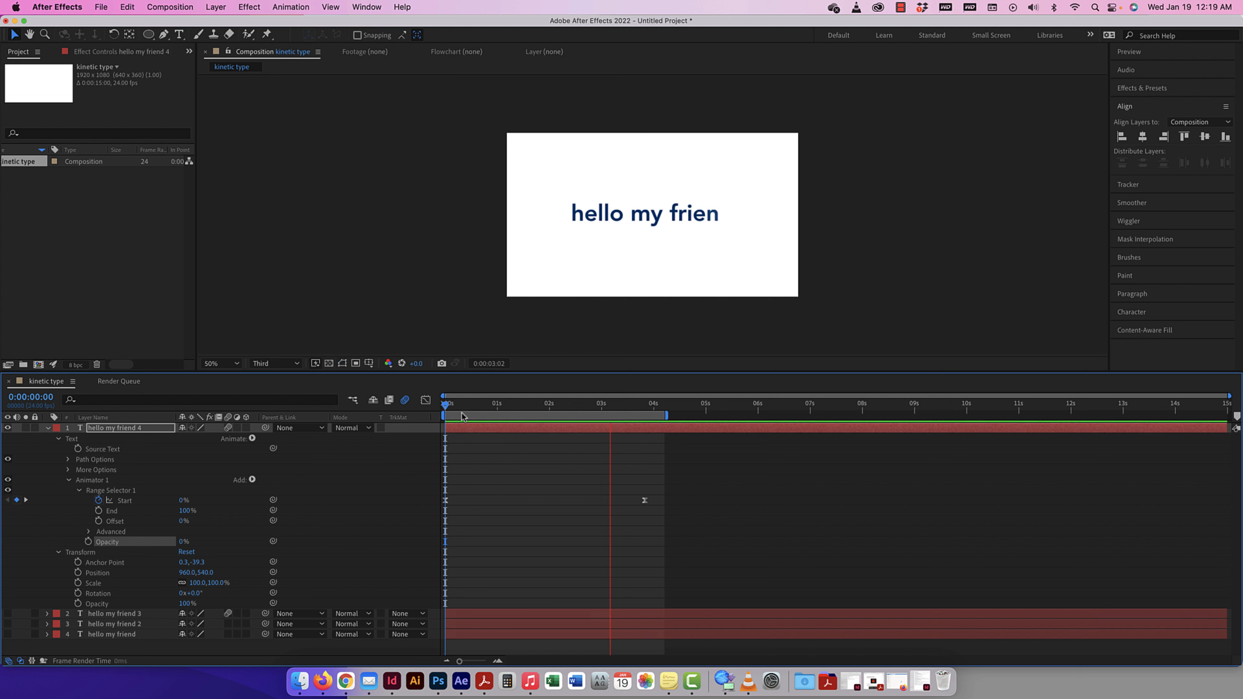
key("space")
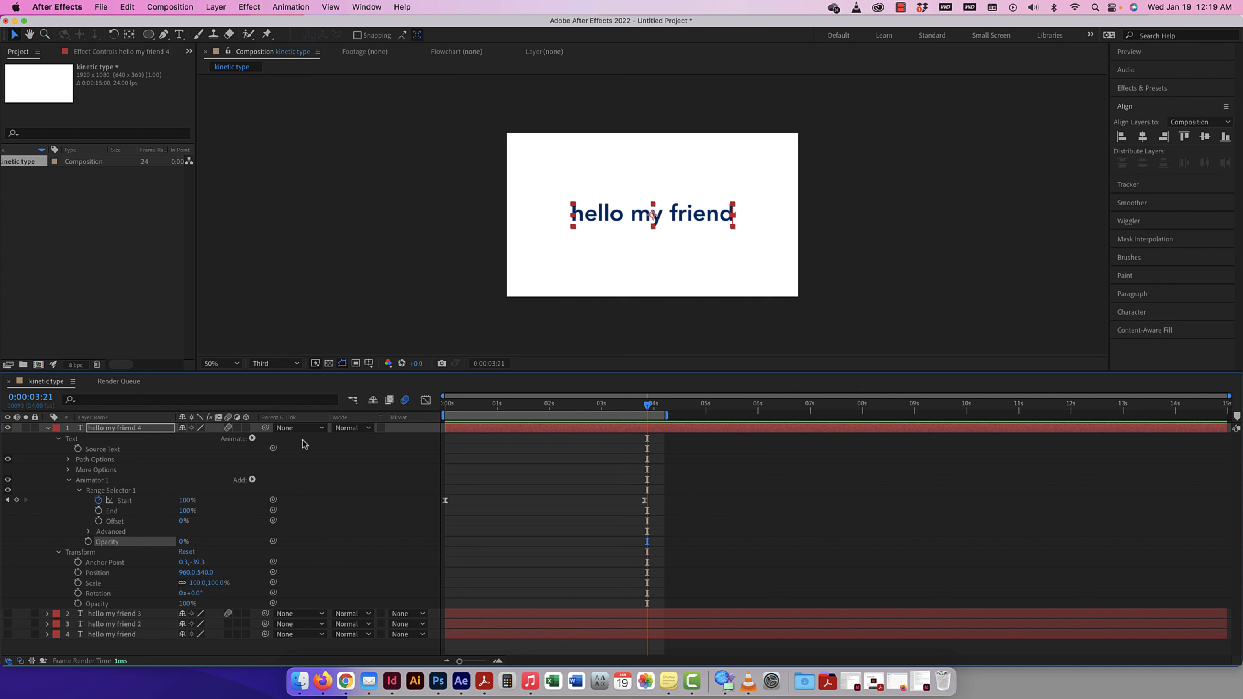
Step: Set the range selector's advanced Based On option to Words and preview the animation from the first frame
left_click(89, 532)
scroll(166, 542, "down", 2)
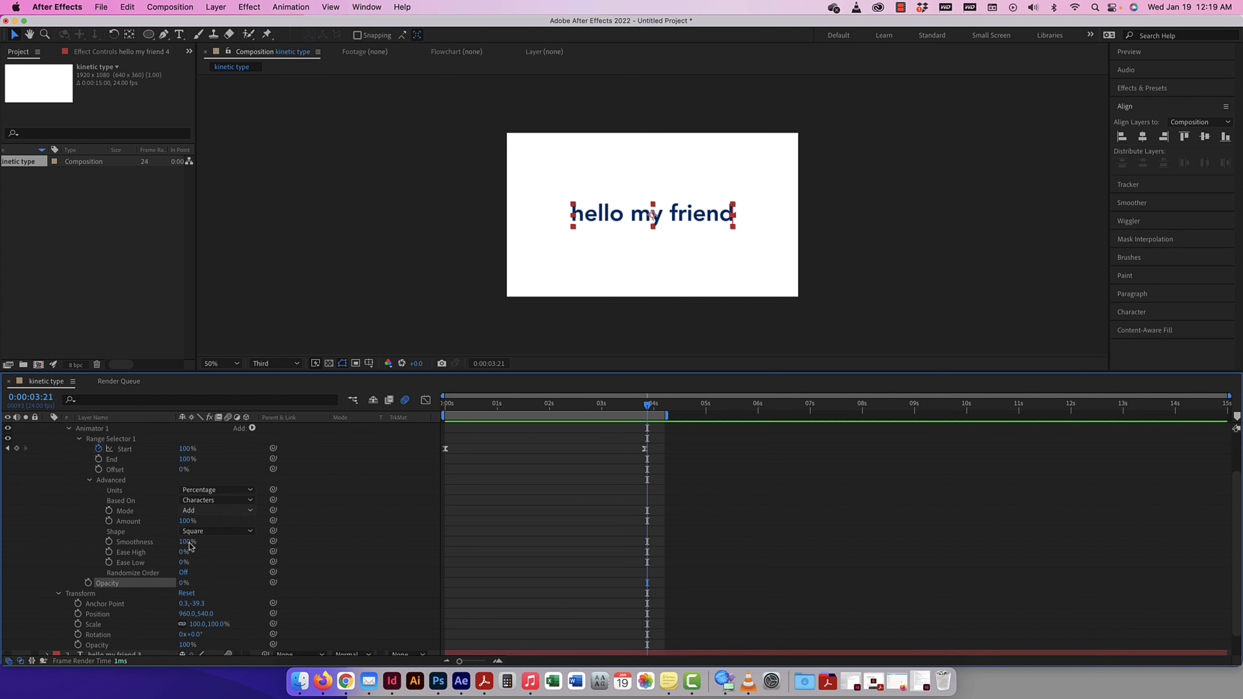
left_click(215, 500)
left_click(211, 540)
left_click_drag(648, 406, 331, 404)
key("space")
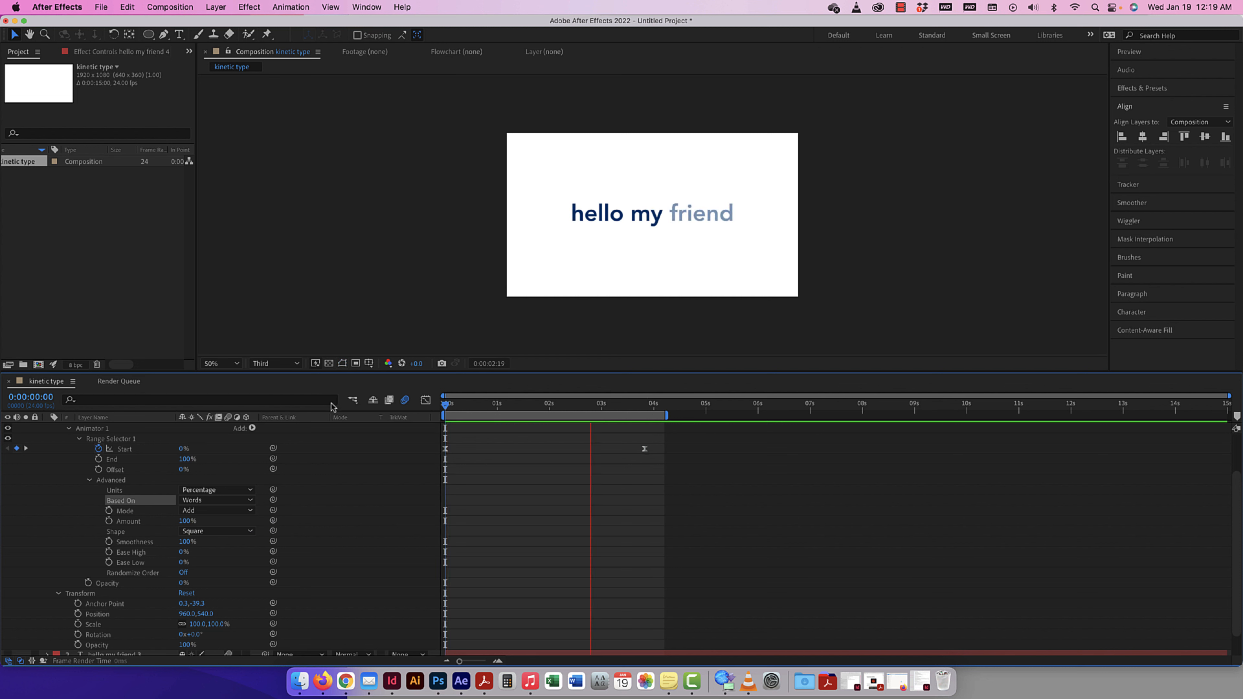
key("space")
Step: Move the second Start keyframe earlier to about 2.5 seconds and preview the faster word reveal from the first frame
left_click_drag(645, 449, 576, 449)
key("Home")
key("space")
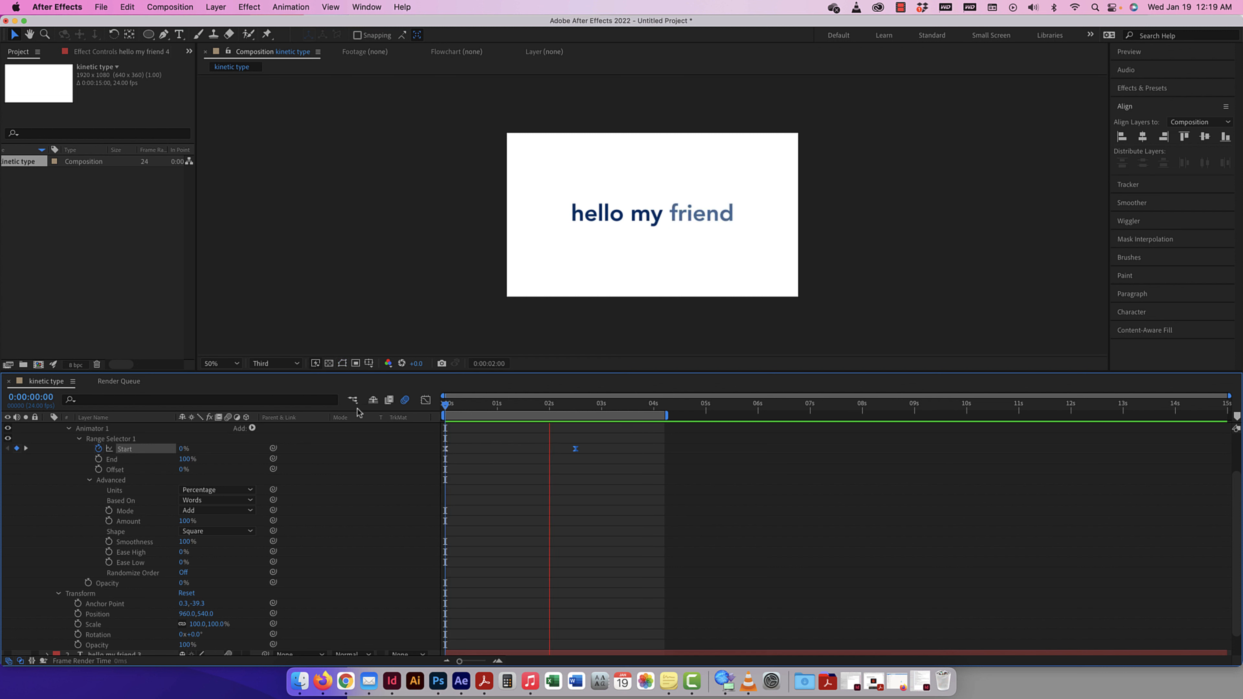
key("space")
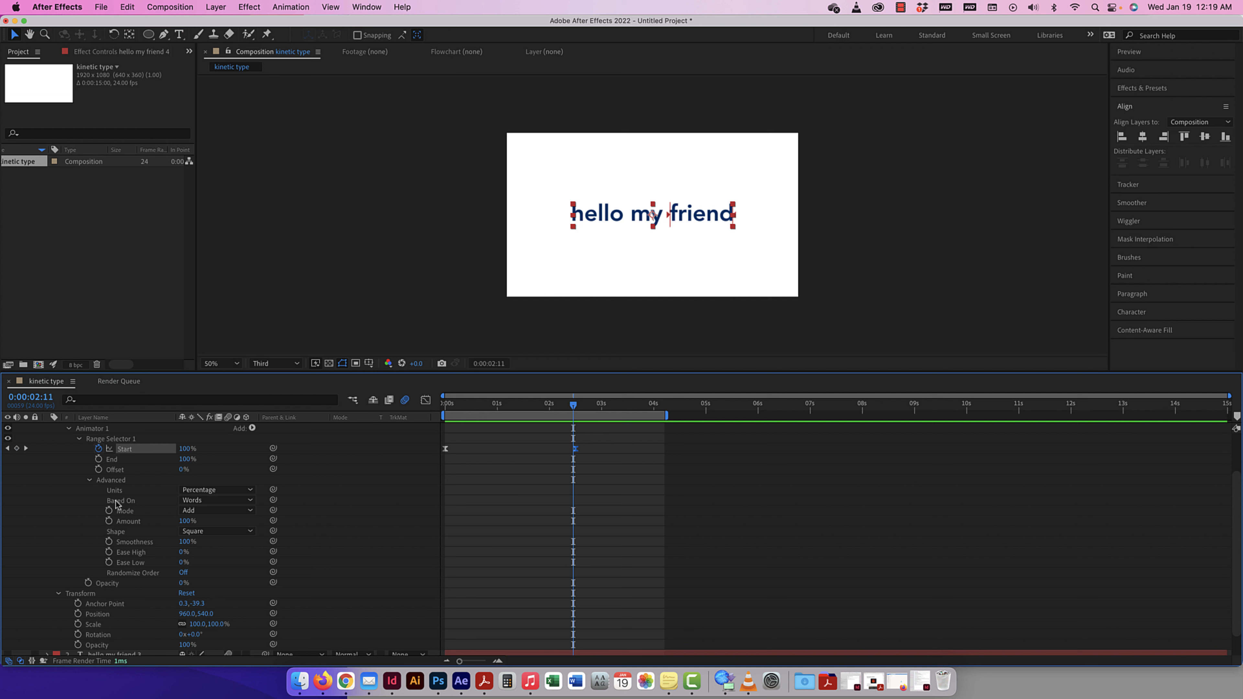
Step: Try the range selector's Smoothness at 0%, preview the word reveal, and restore it to 100%
left_click(90, 481)
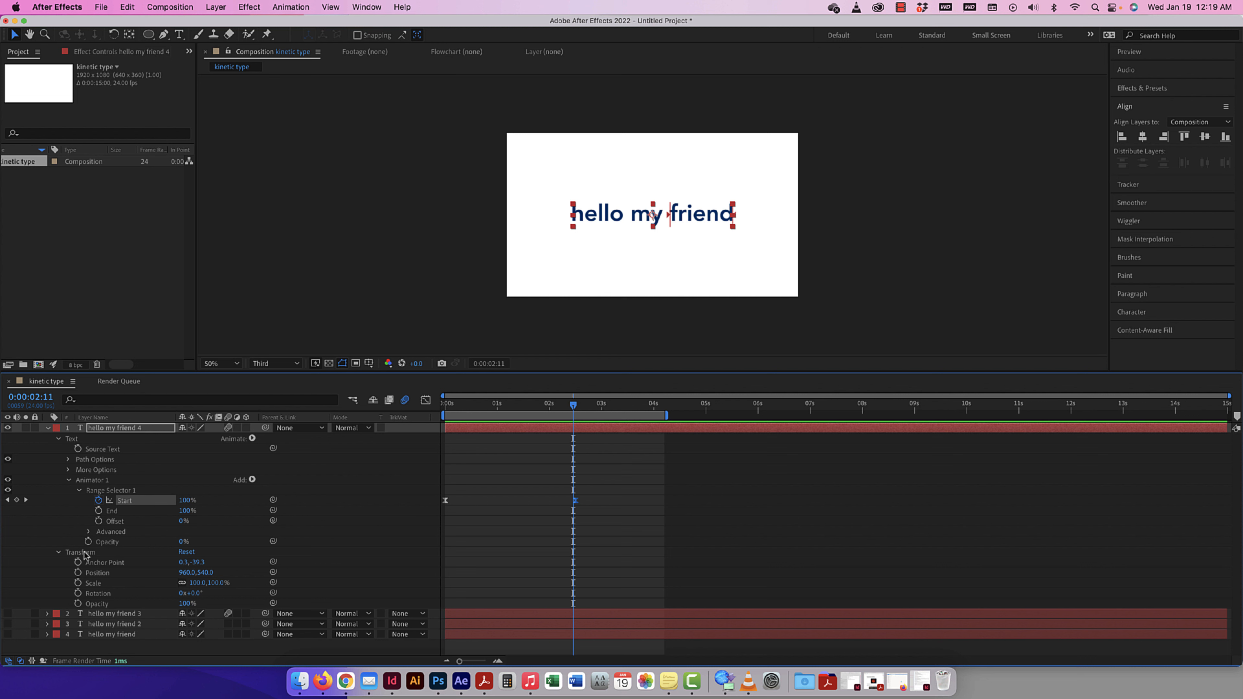
left_click(88, 532)
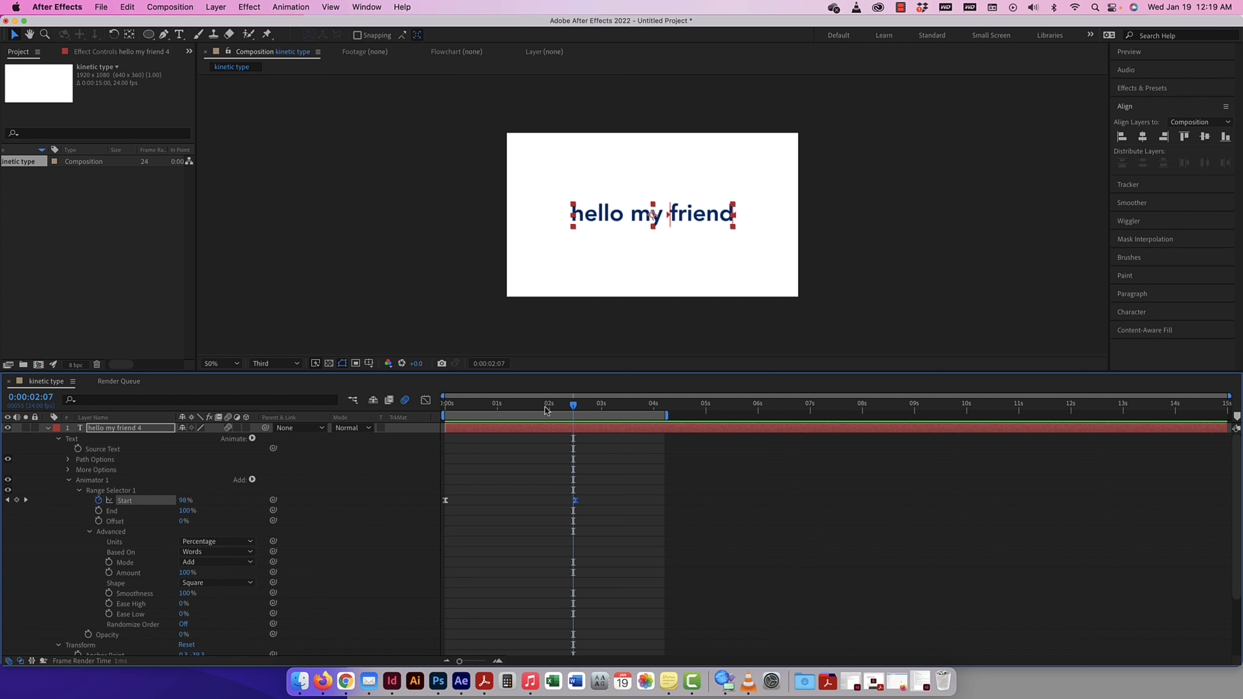
left_click_drag(548, 410, 468, 412)
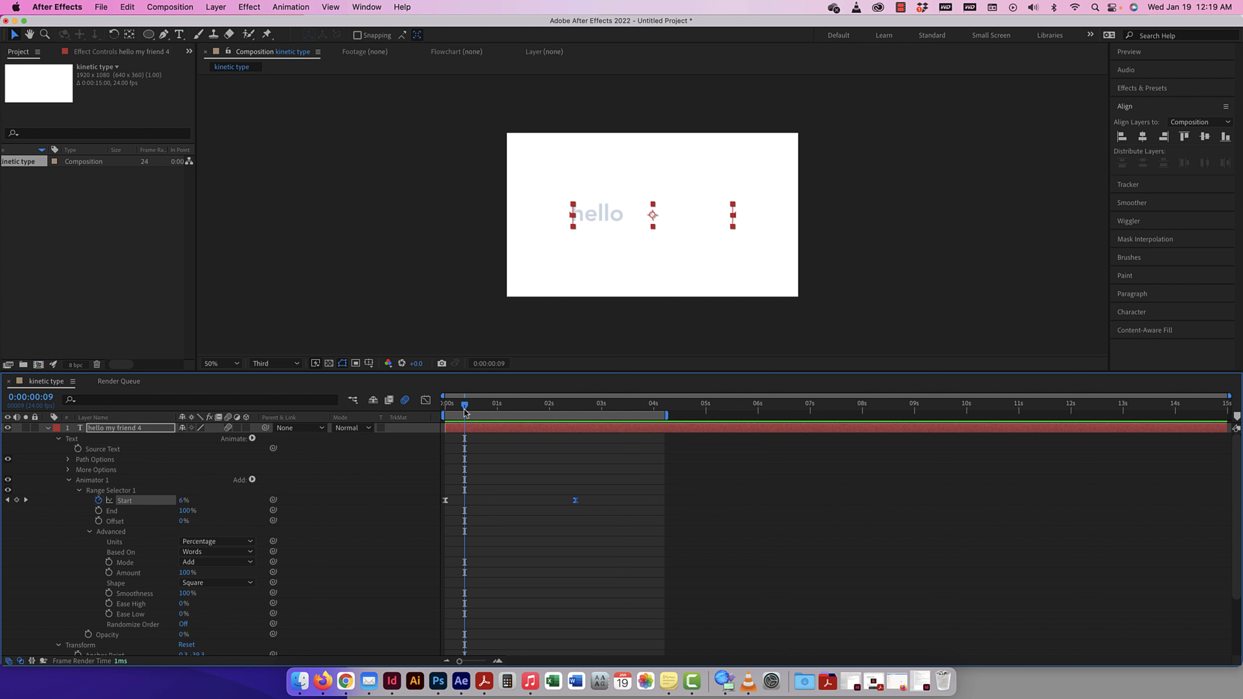
left_click_drag(462, 410, 458, 411)
key("space")
left_click_drag(186, 593, 110, 595)
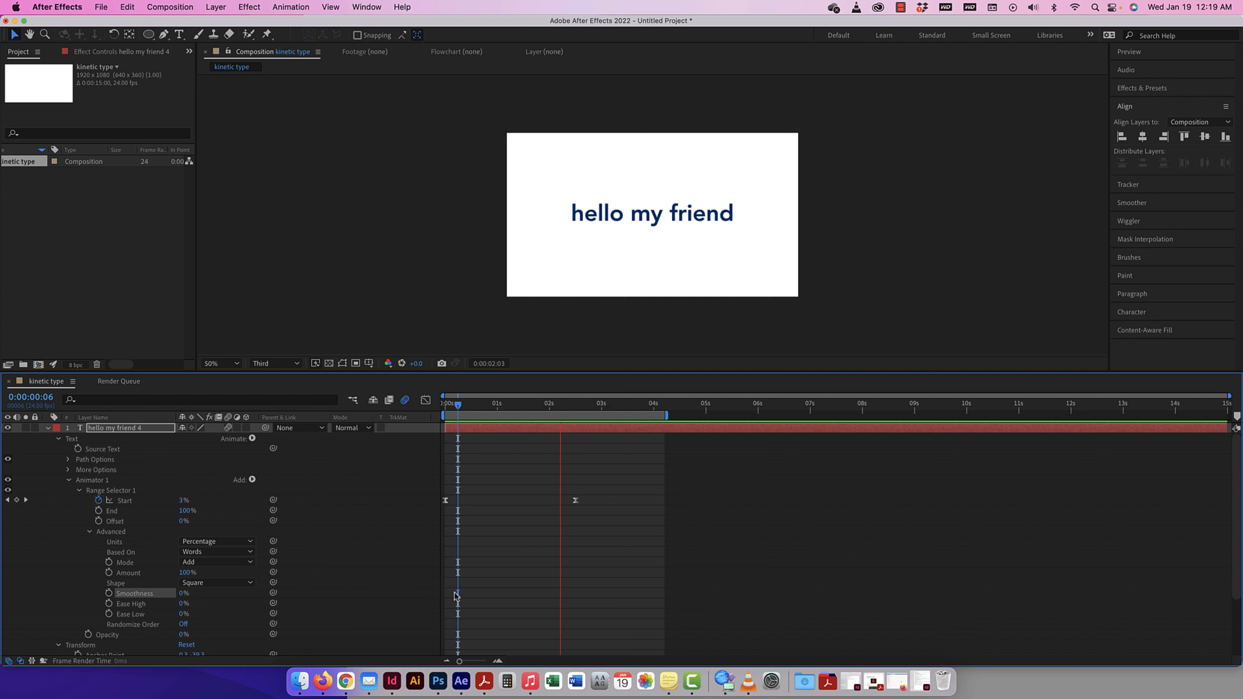
key("space")
left_click_drag(182, 593, 298, 587)
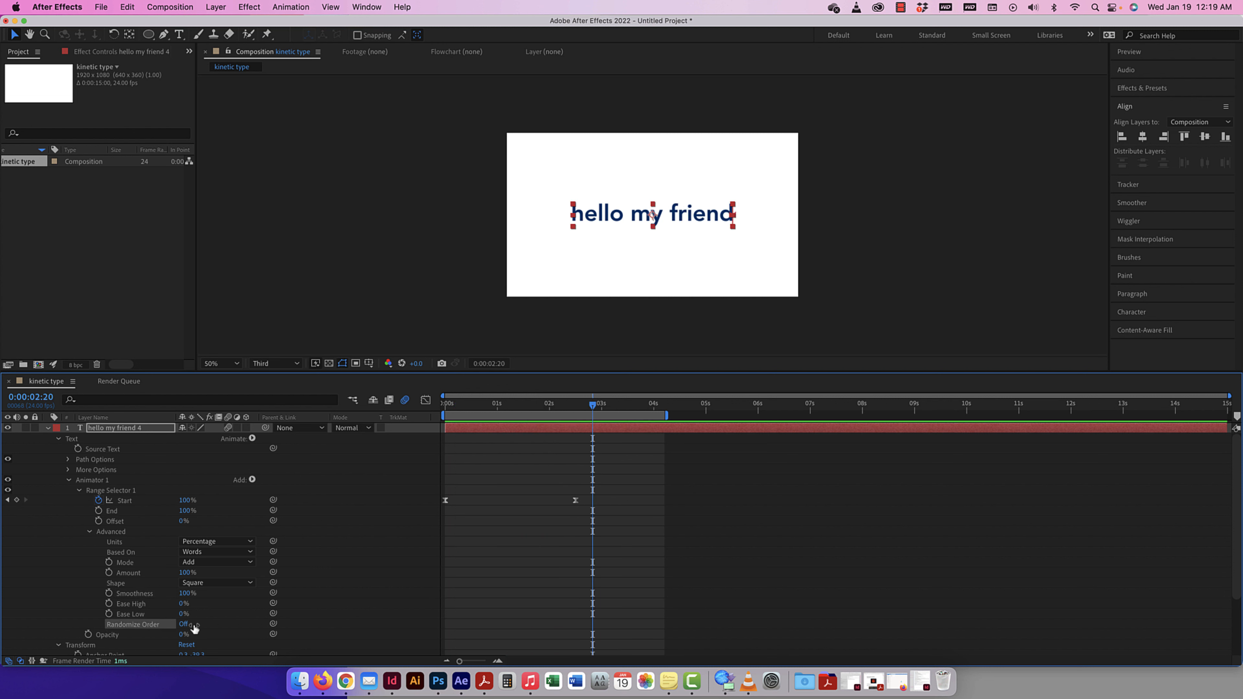
Step: Try the range selector with Randomize Order on, preview the animation, turn the option off again, and return to the first frame
left_click(183, 624)
key("Home")
key("space")
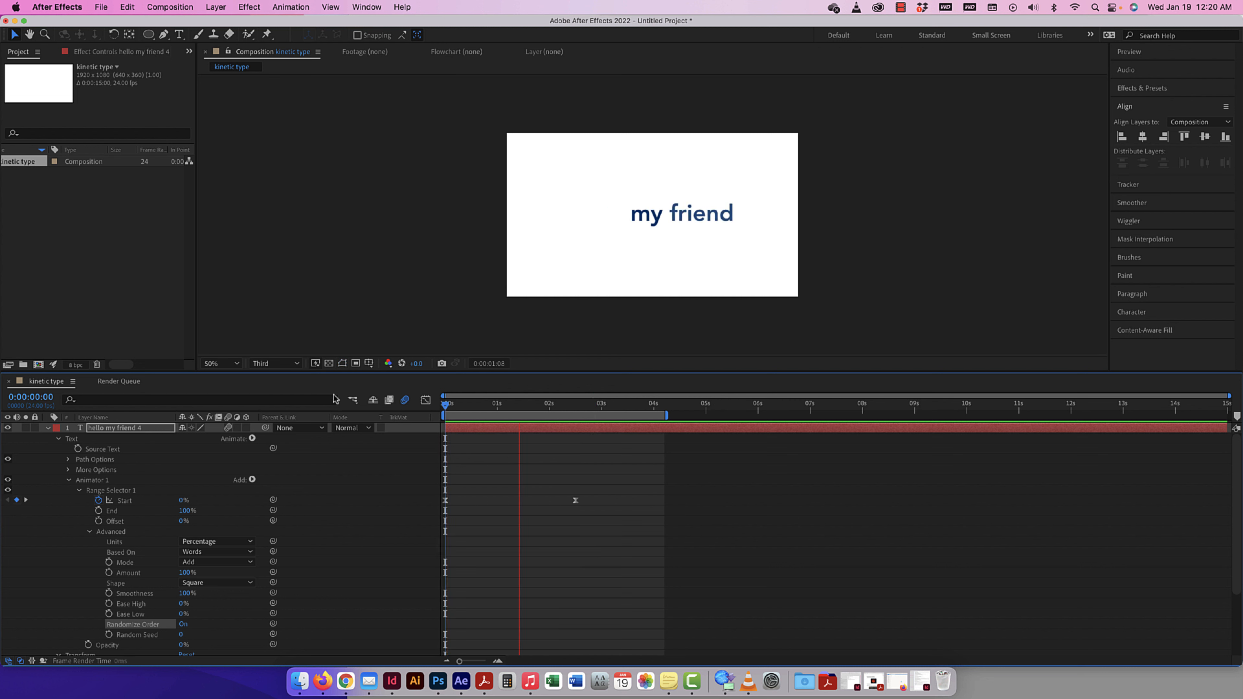
key("space")
left_click(184, 624)
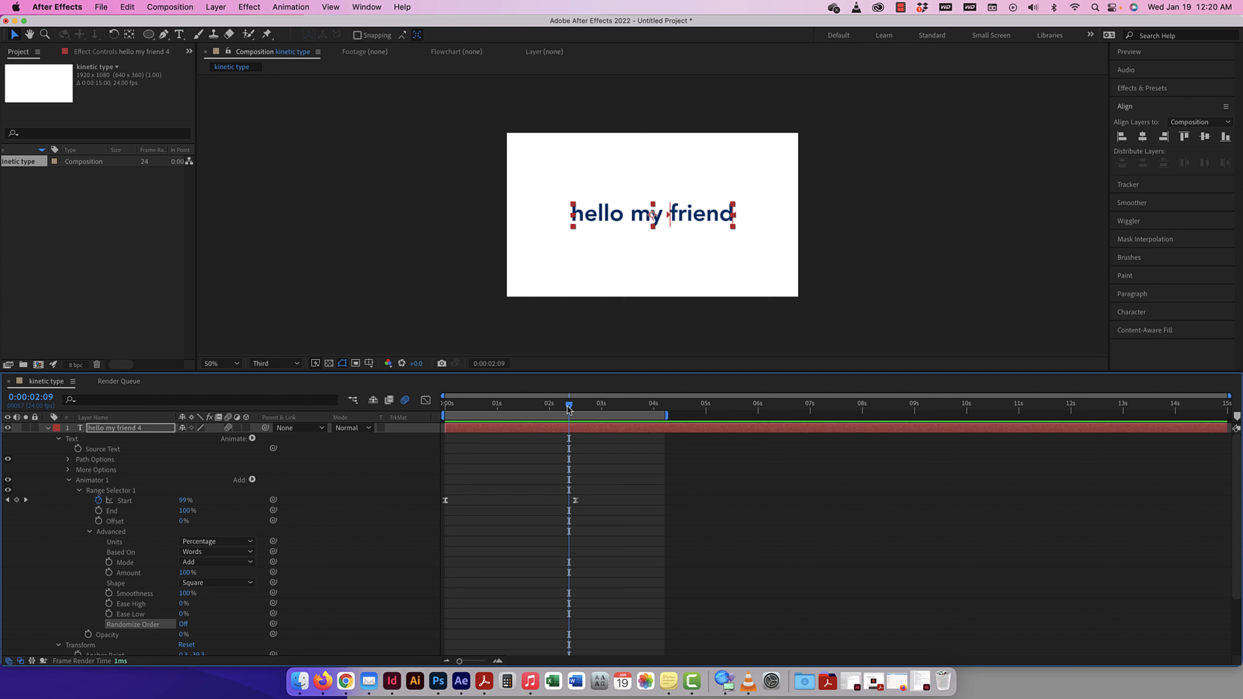
left_click_drag(569, 410, 398, 412)
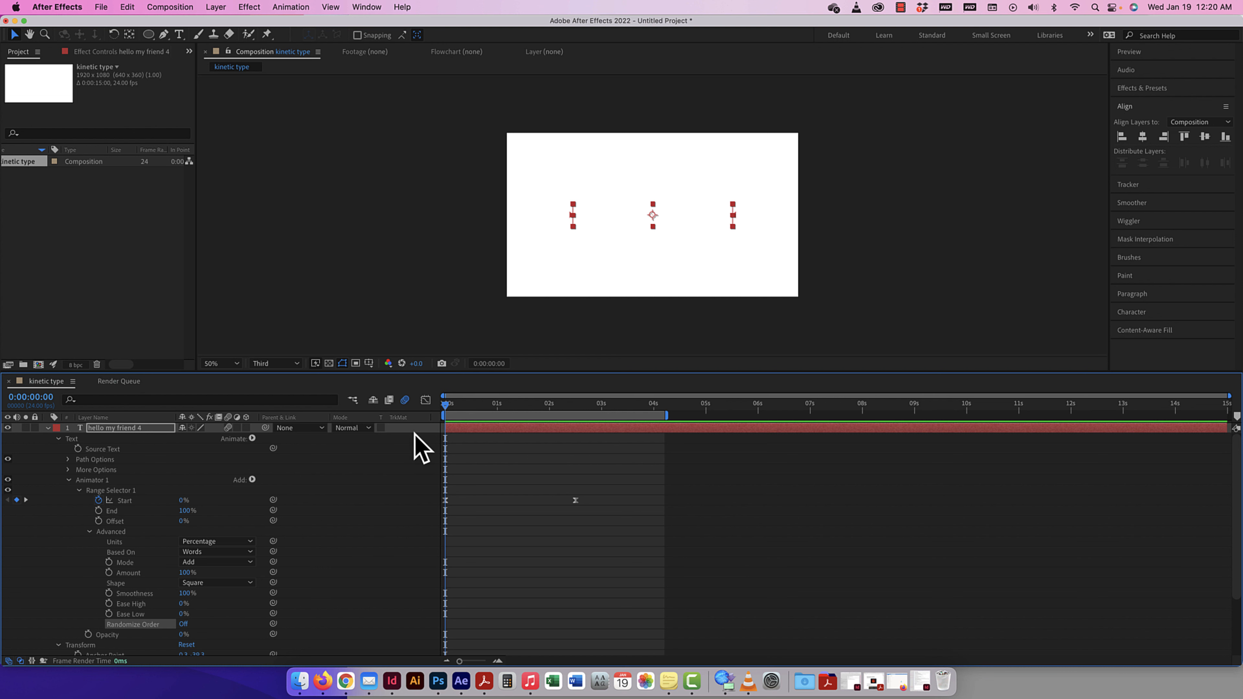
Step: Duplicate the "hello my friend 4" layer, hide the original, and expand the copy's Range Selector 1 properties
left_click(49, 428)
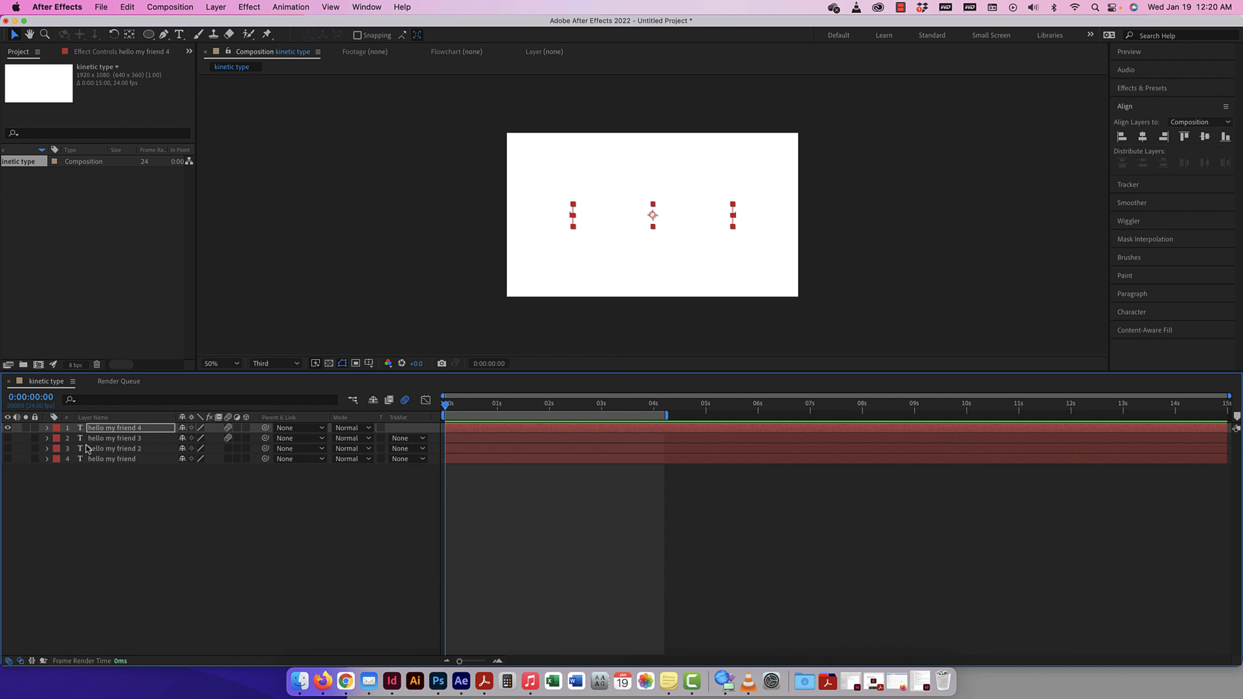
key("super+d")
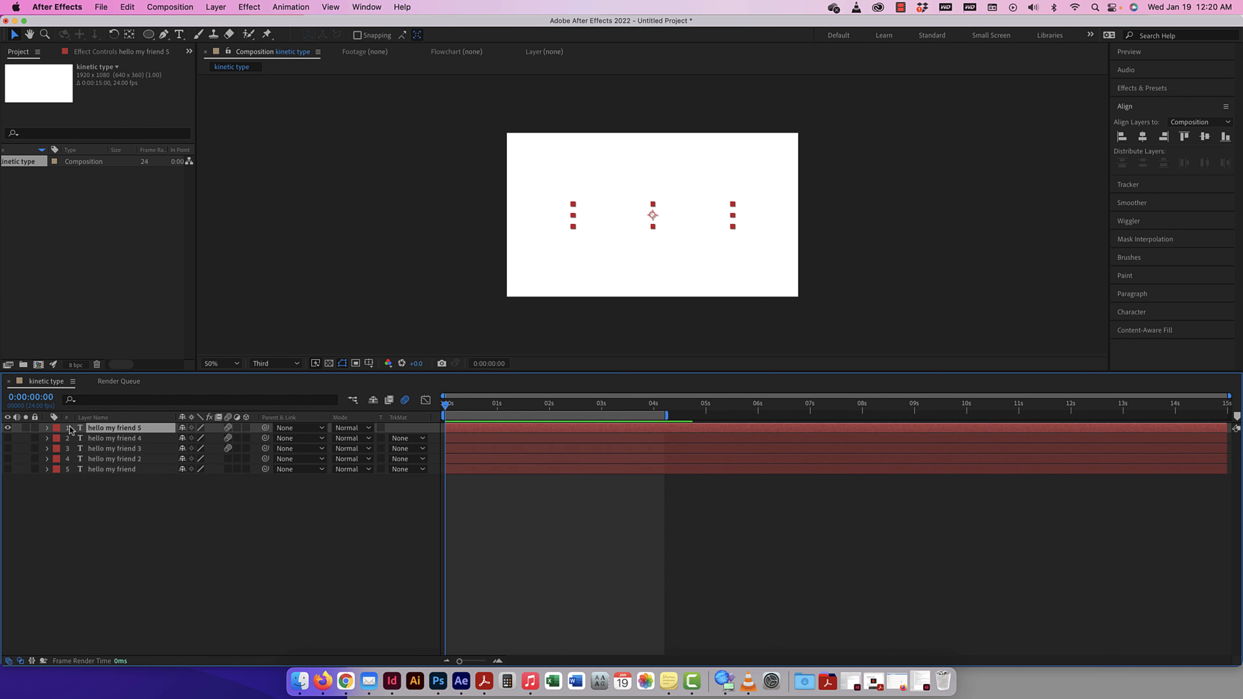
left_click(48, 428)
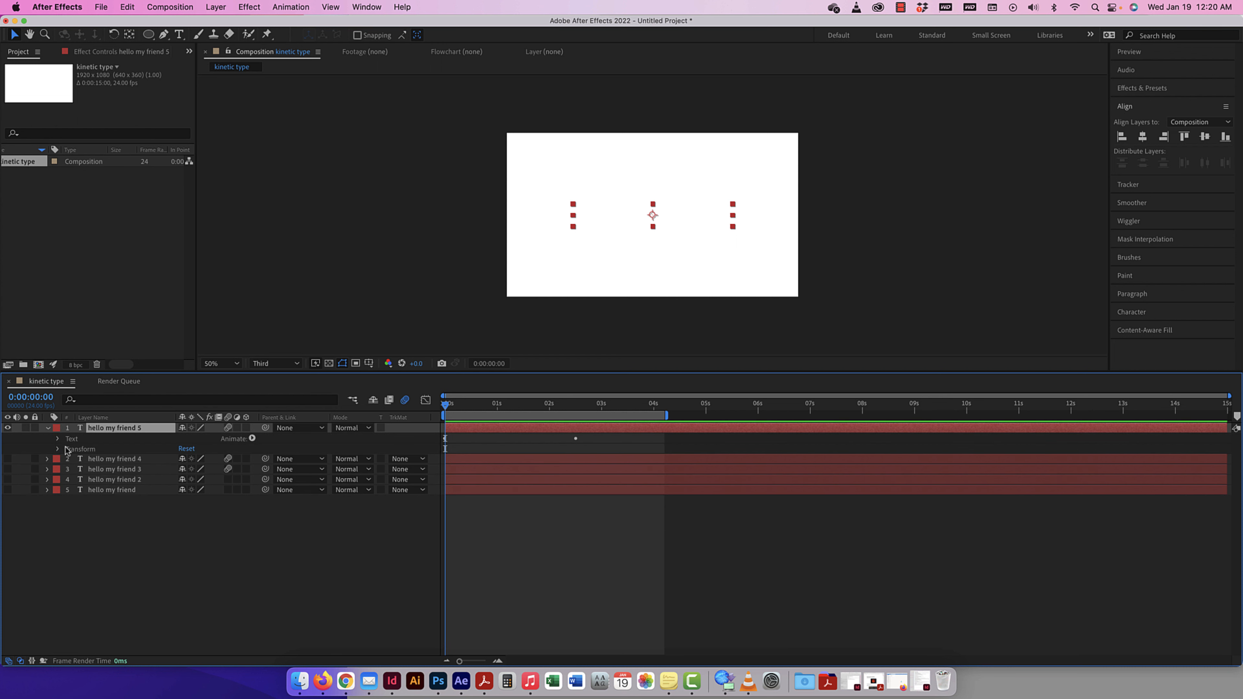
left_click(57, 440)
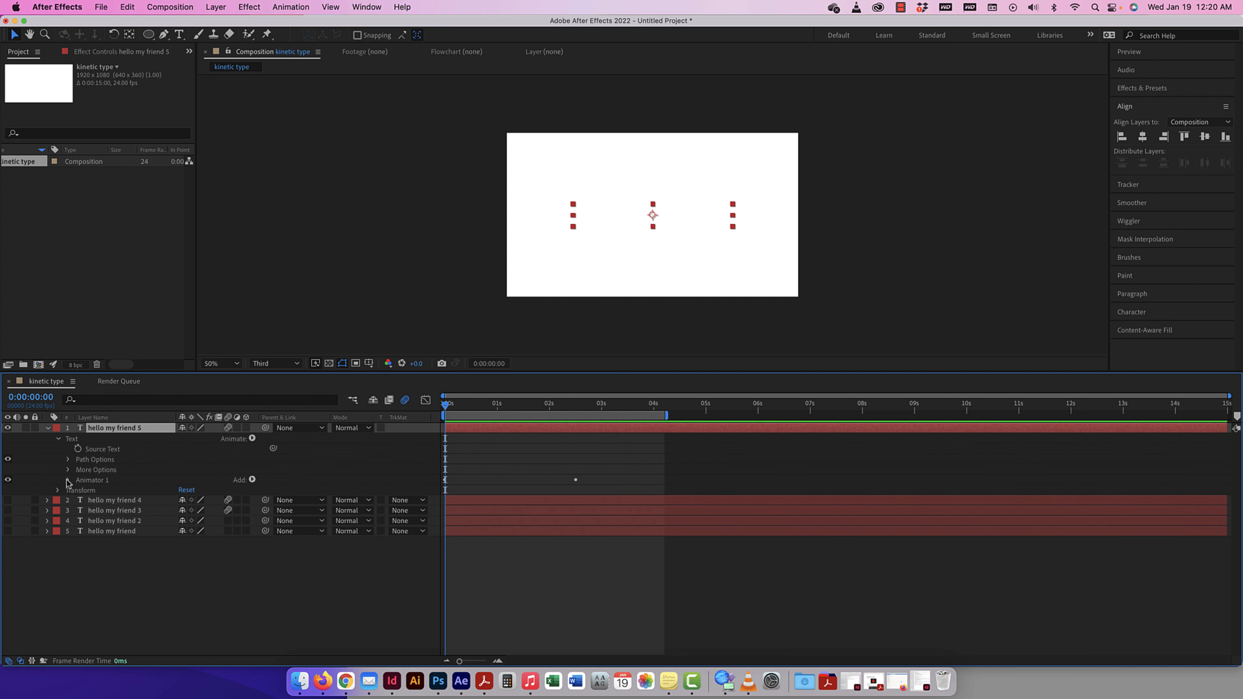
left_click(68, 481)
left_click(79, 491)
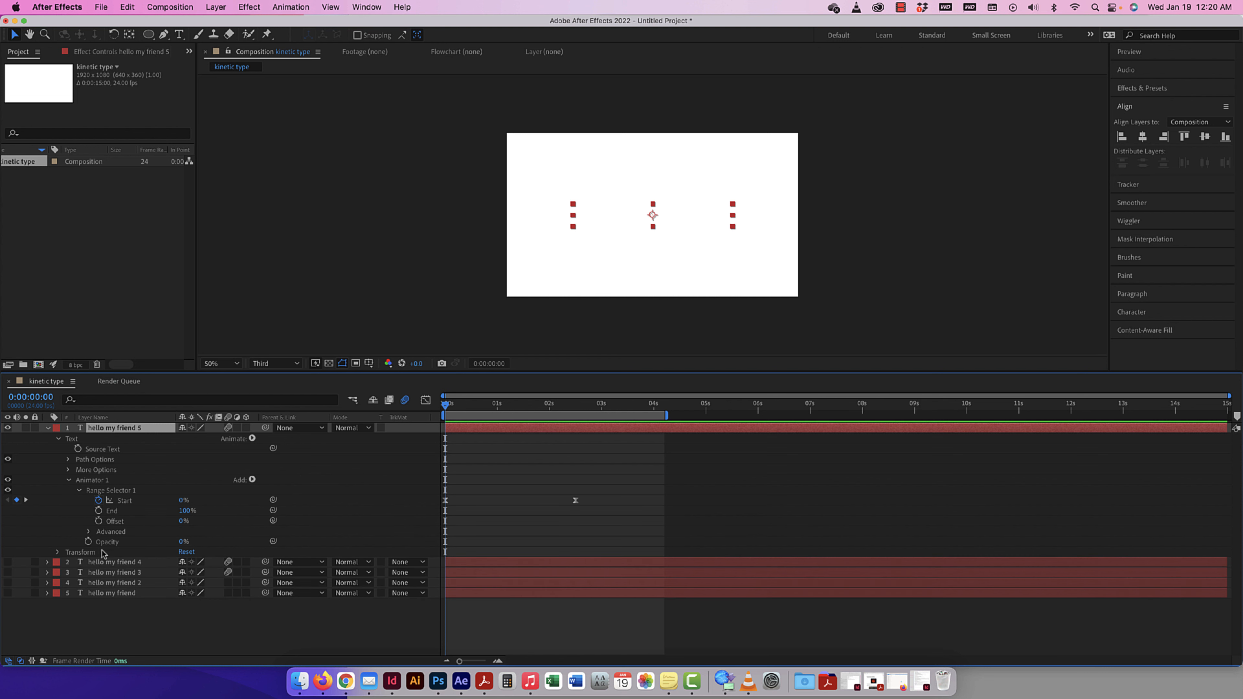
Step: Replace the Start animation with End keyframes of 100% at the first frame and about 1% at 2 seconds, and preview it
left_click(98, 500)
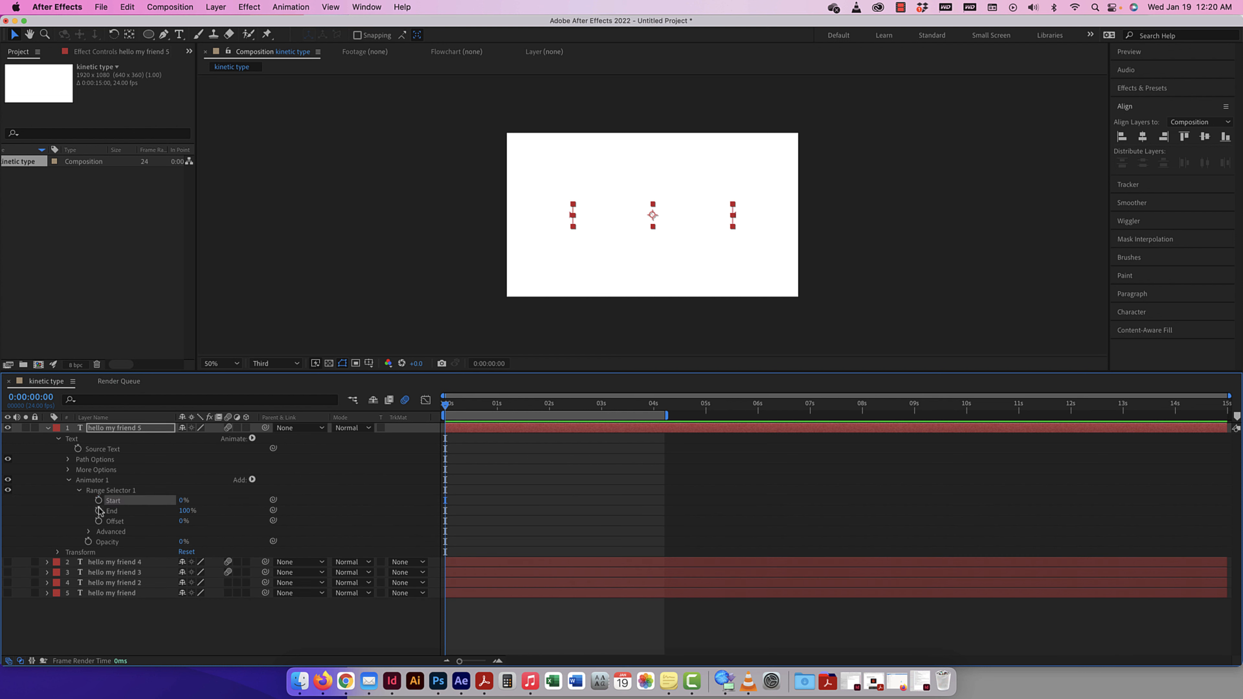
left_click(99, 511)
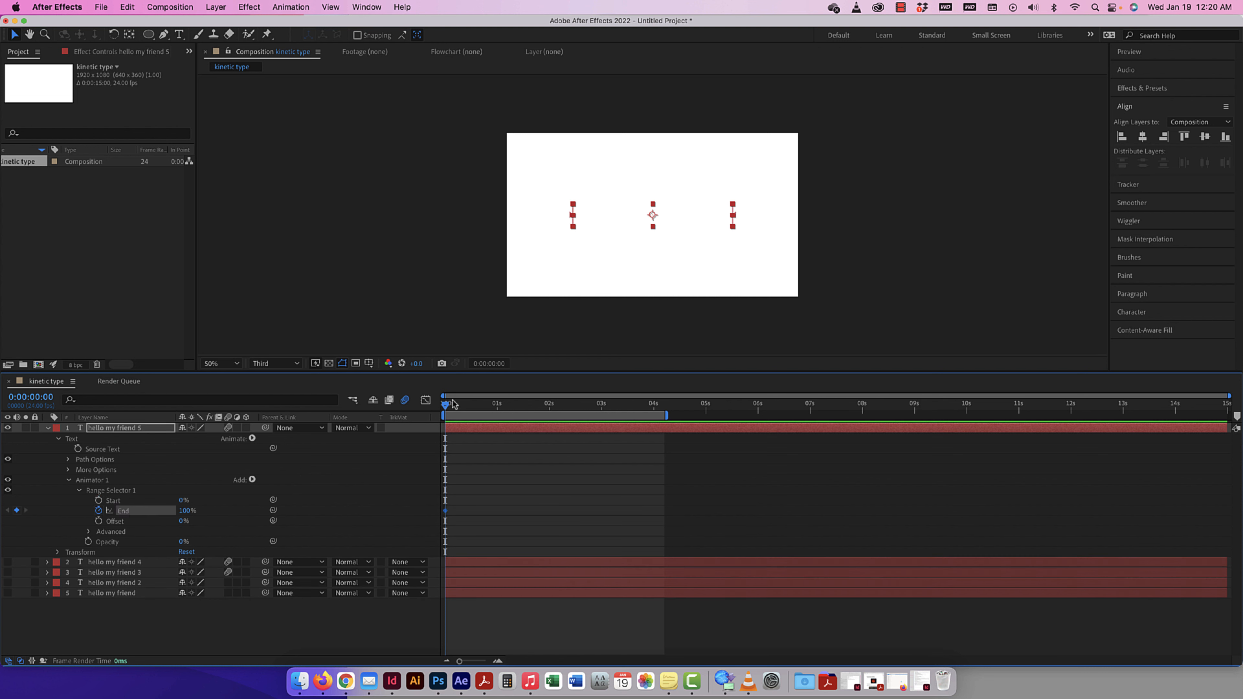
left_click_drag(454, 404, 550, 405)
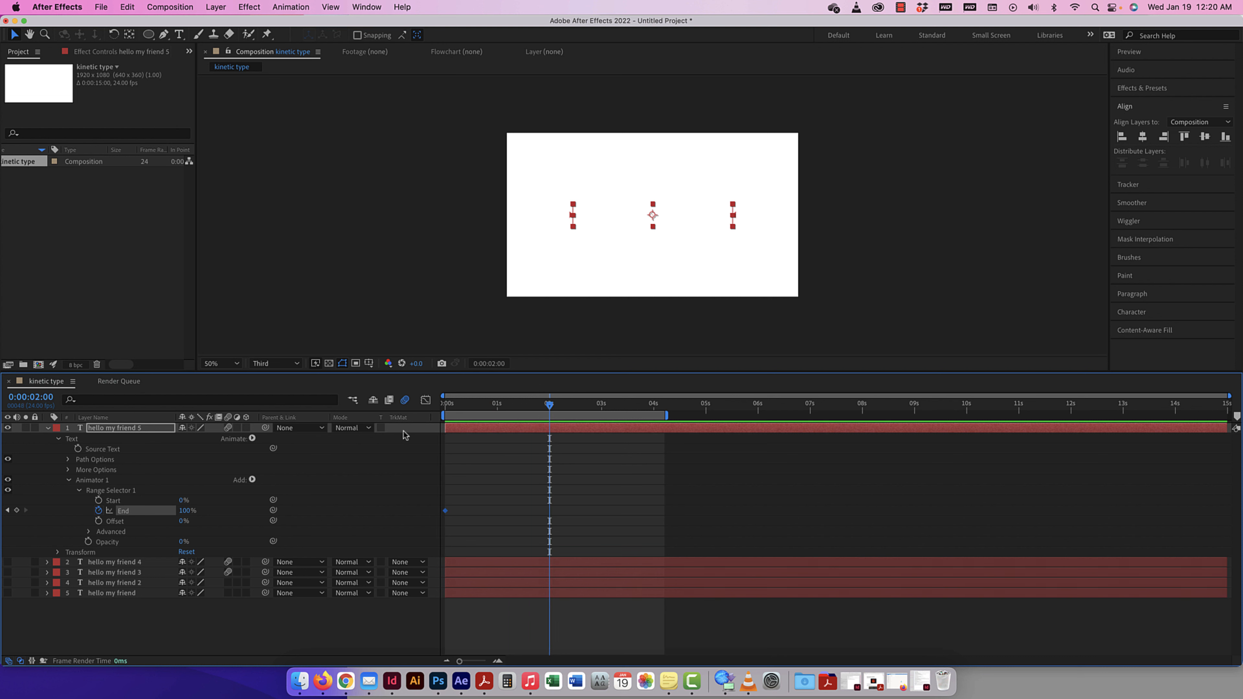
left_click_drag(185, 511, 54, 515)
key("space")
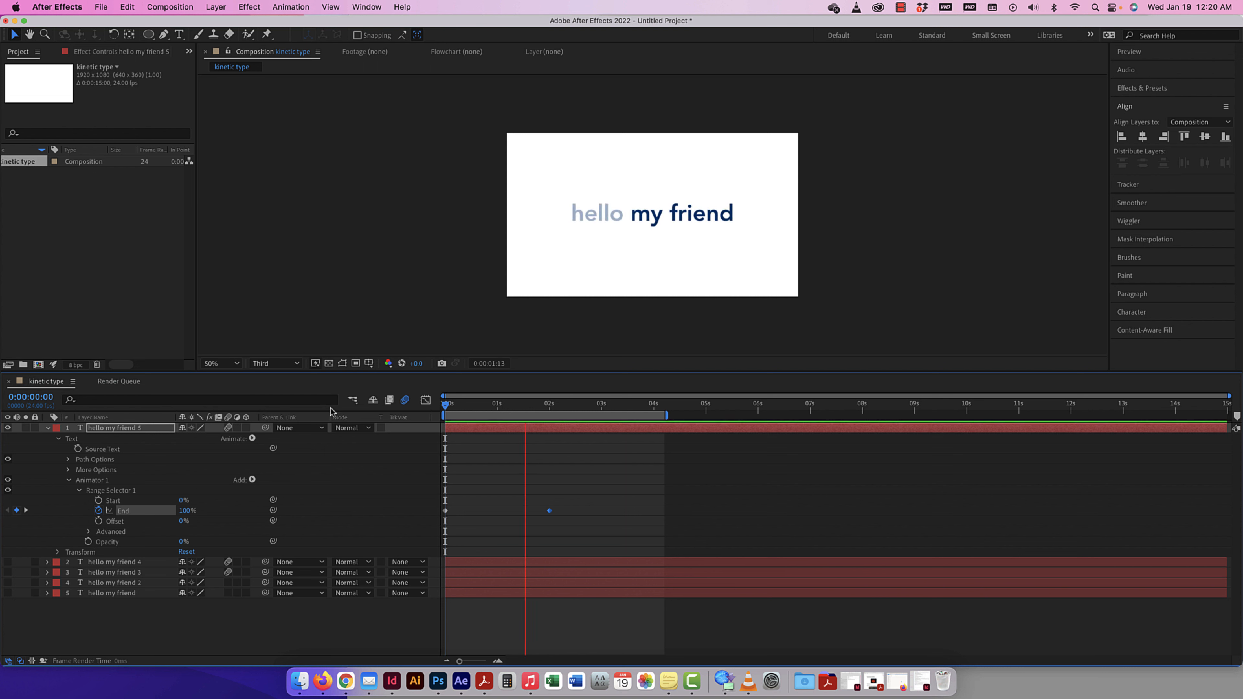
key("space")
Step: Set the range selector's advanced Based On option to Characters and preview the reversed reveal from the first frame
left_click(88, 532)
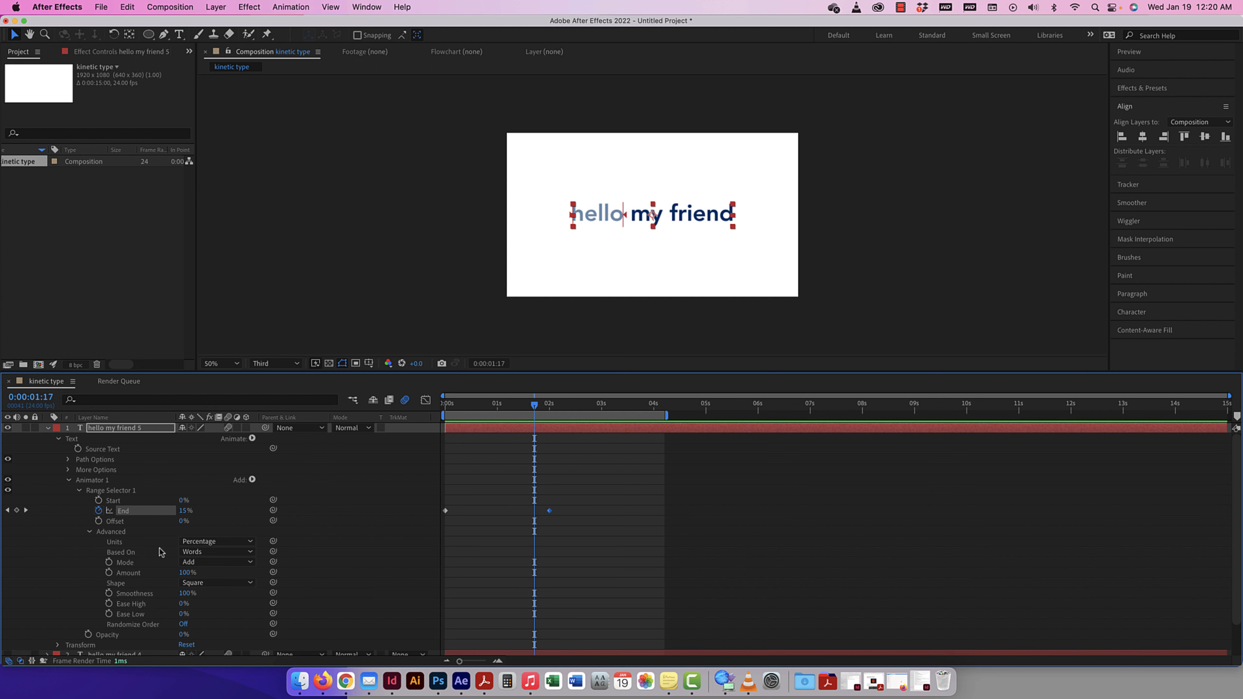
left_click(210, 552)
left_click(216, 567)
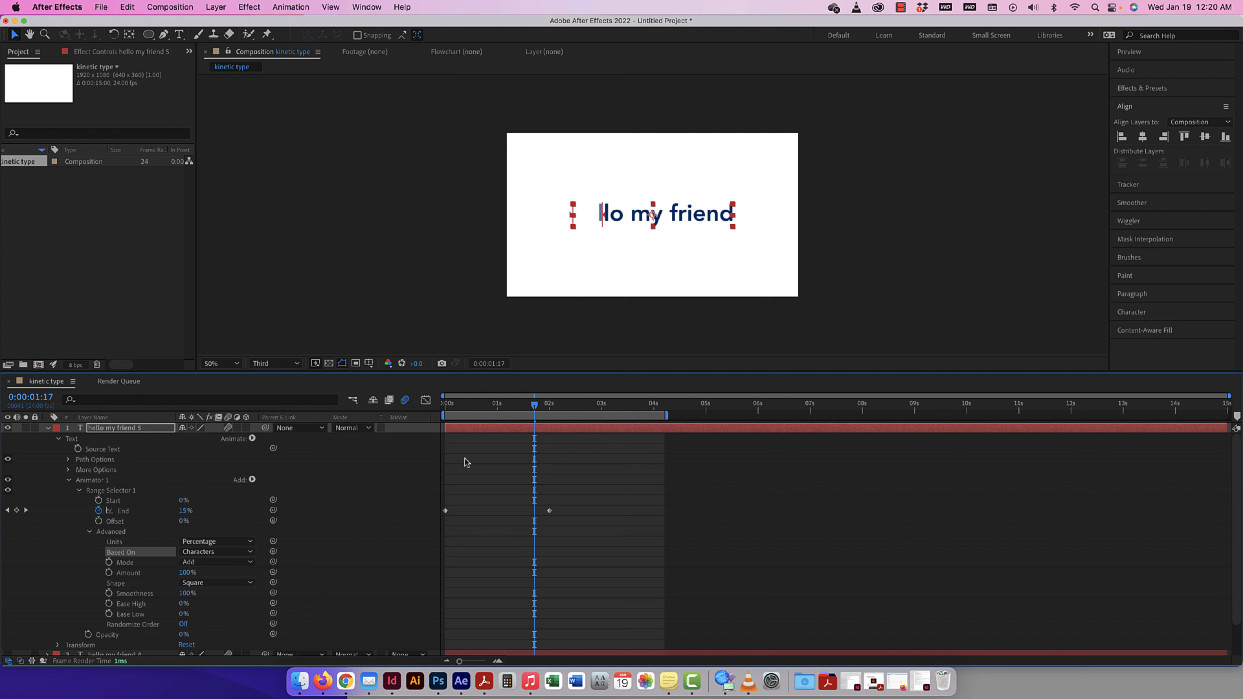
left_click_drag(534, 407, 444, 405)
key("space")
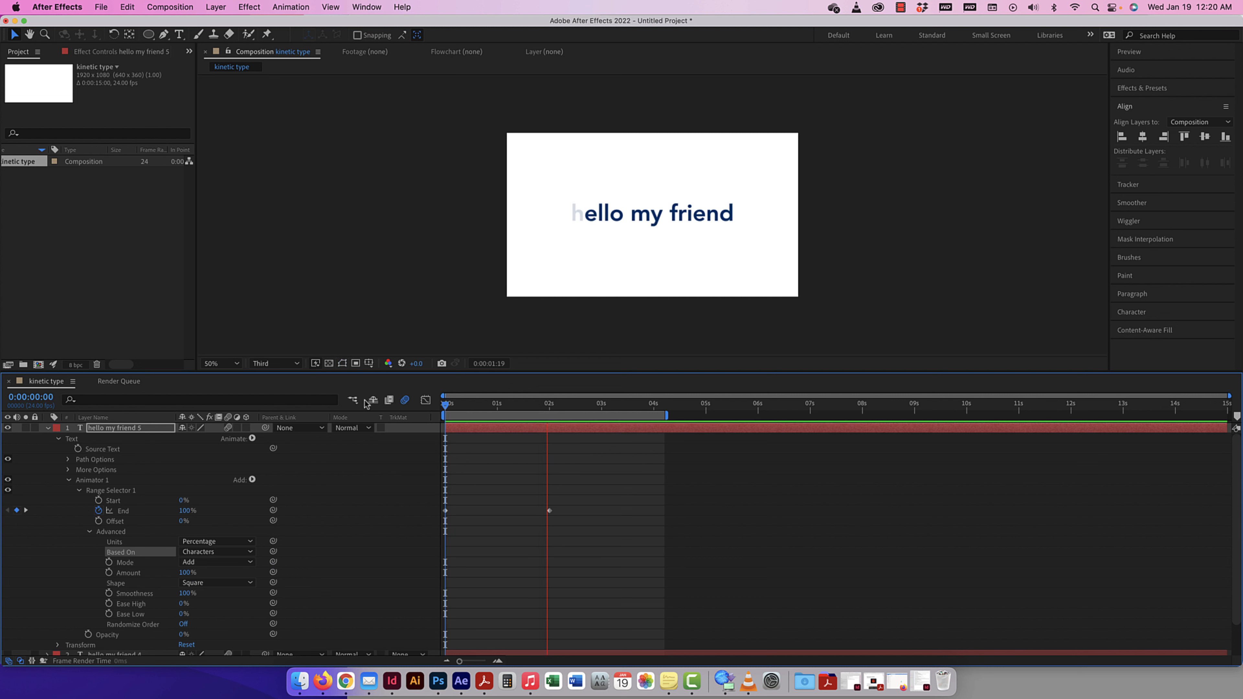
key("space")
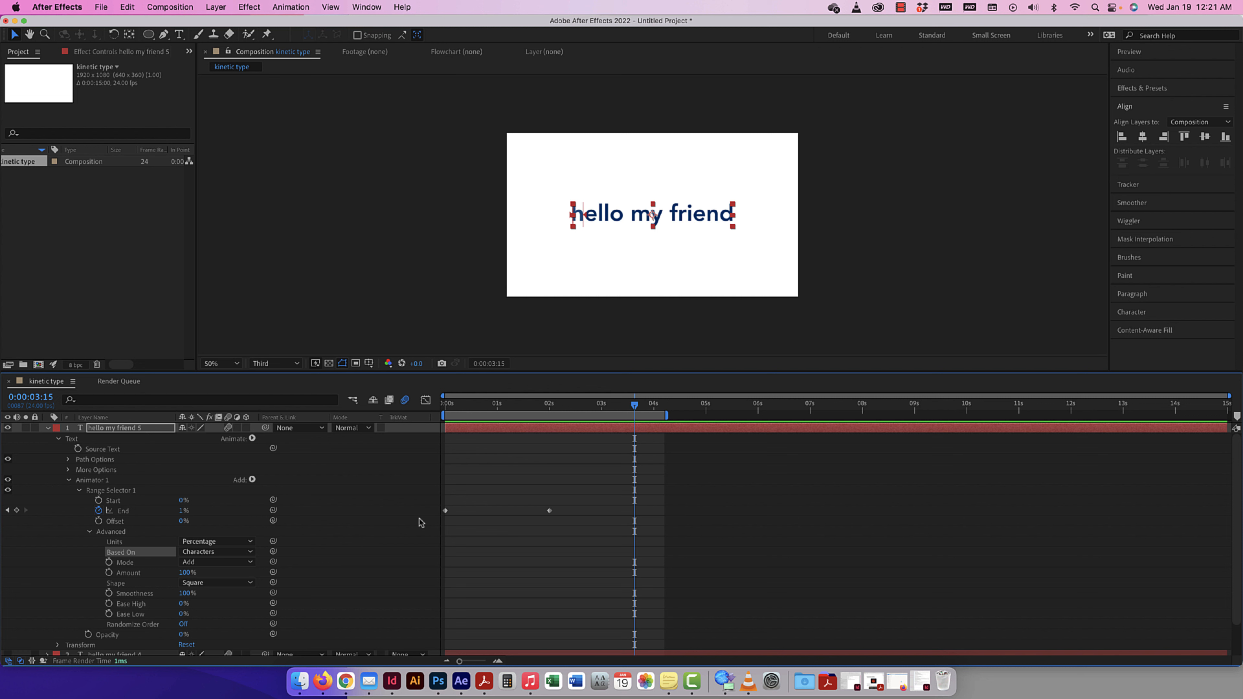
Step: Duplicate the "hello my friend 5" layer, hide the original, and expand the copy's Animator 1
left_click(47, 428)
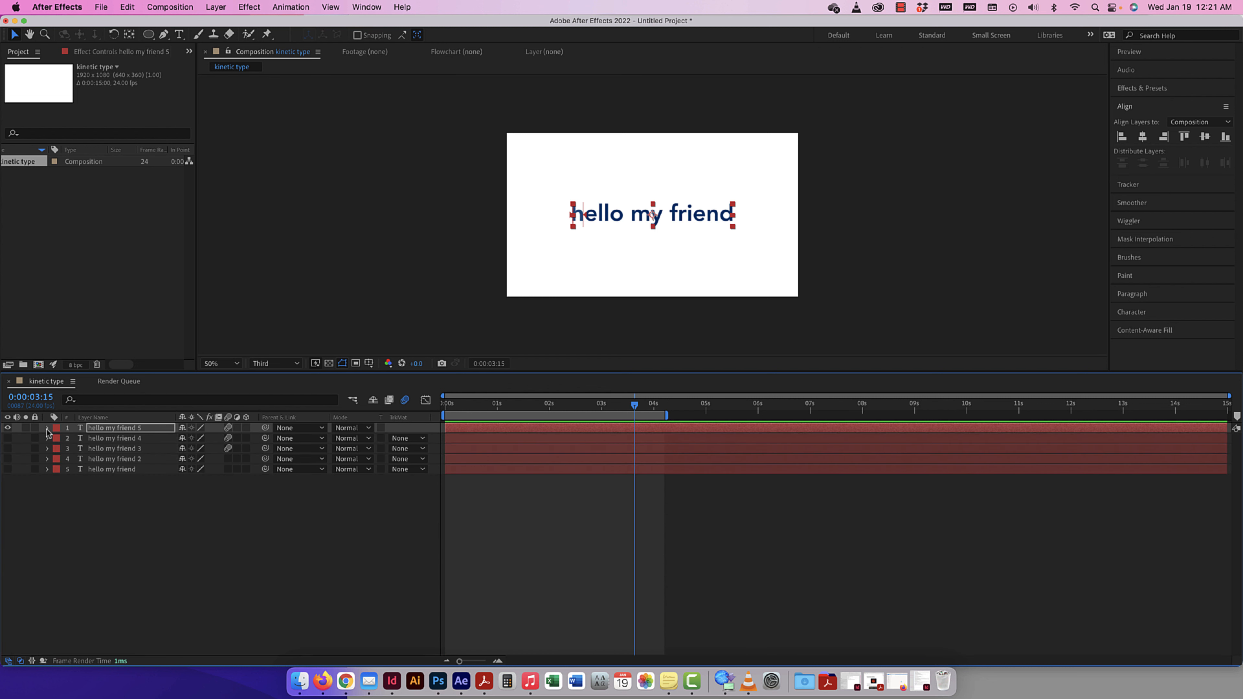
key("super+d")
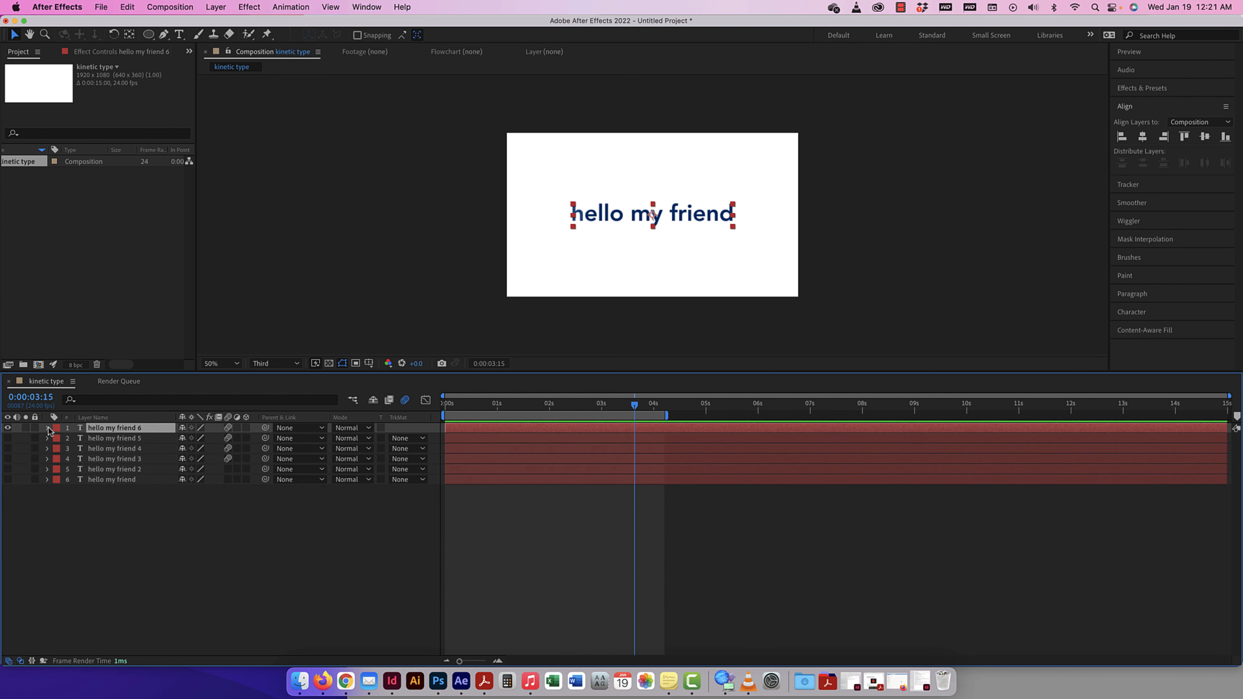
left_click(48, 429)
left_click(59, 438)
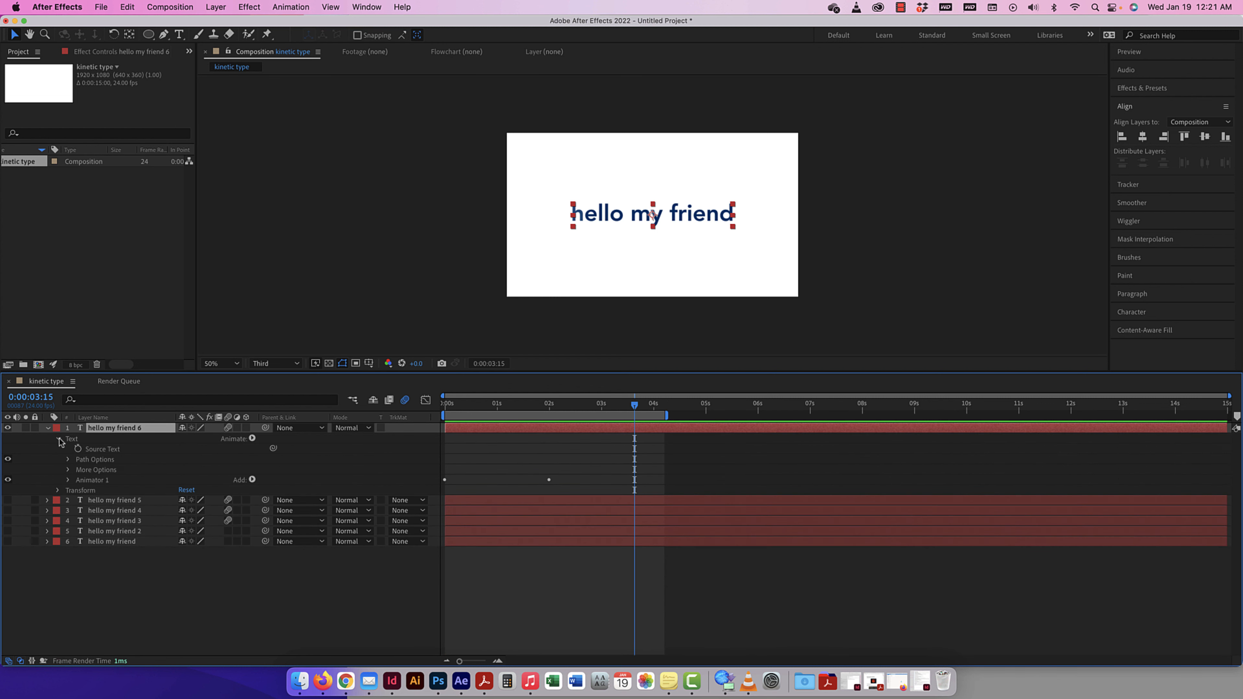
left_click(69, 481)
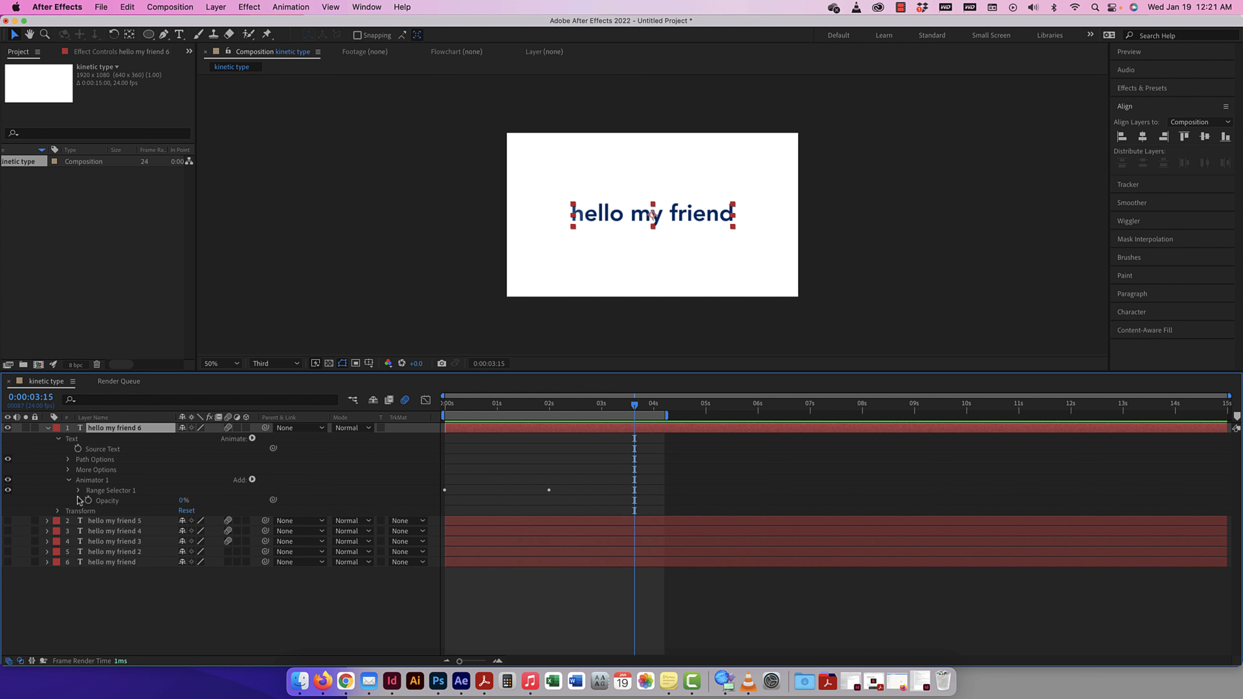
Step: Expand Range Selector 1 on the "hello my friend 6" layer and remove its End animation at the first frame
left_click(78, 491)
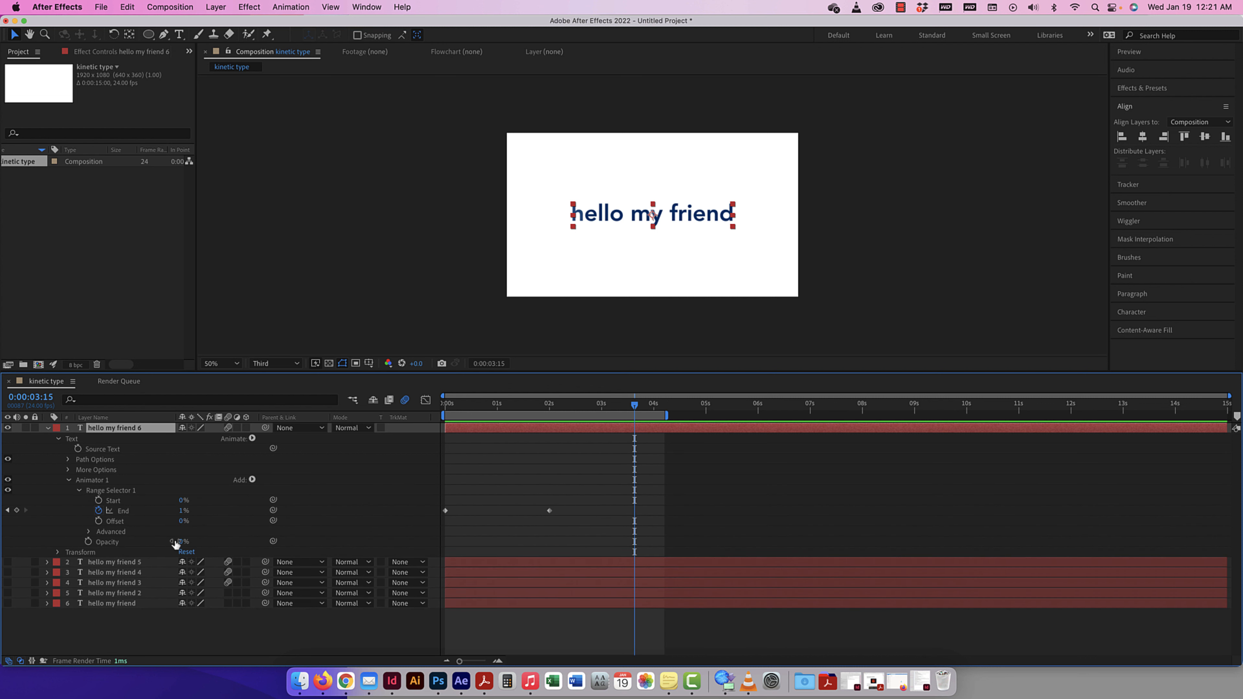
left_click_drag(635, 406, 425, 414)
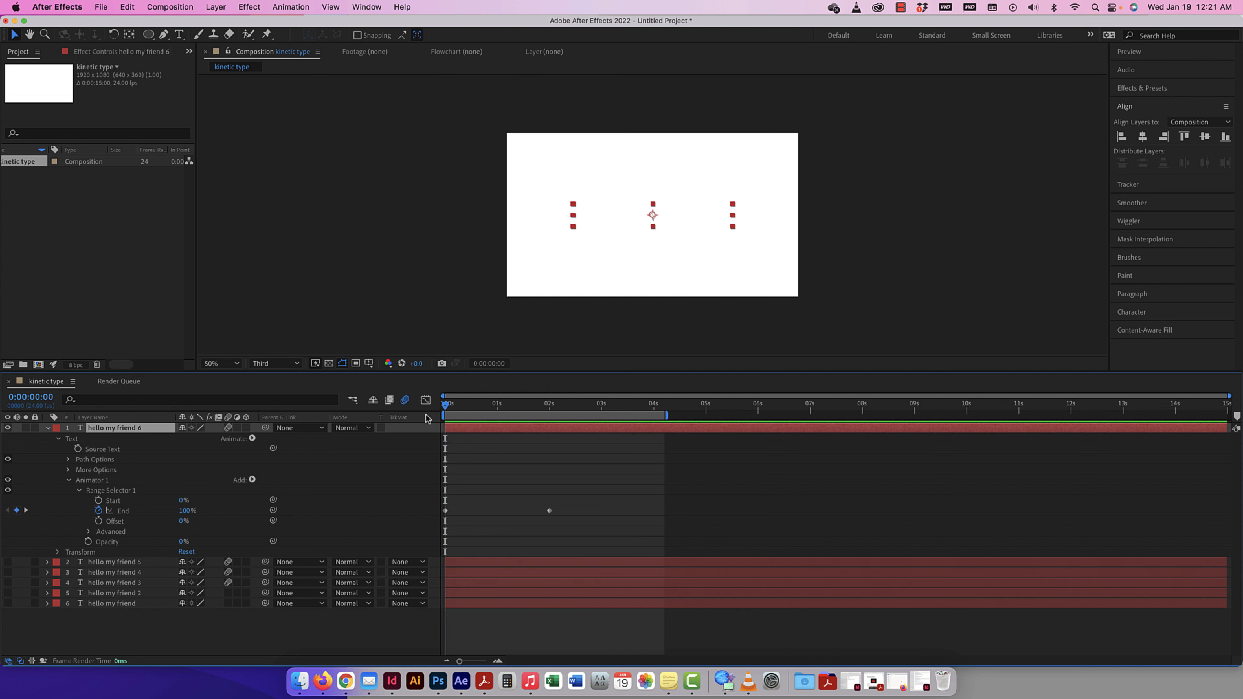
left_click(98, 510)
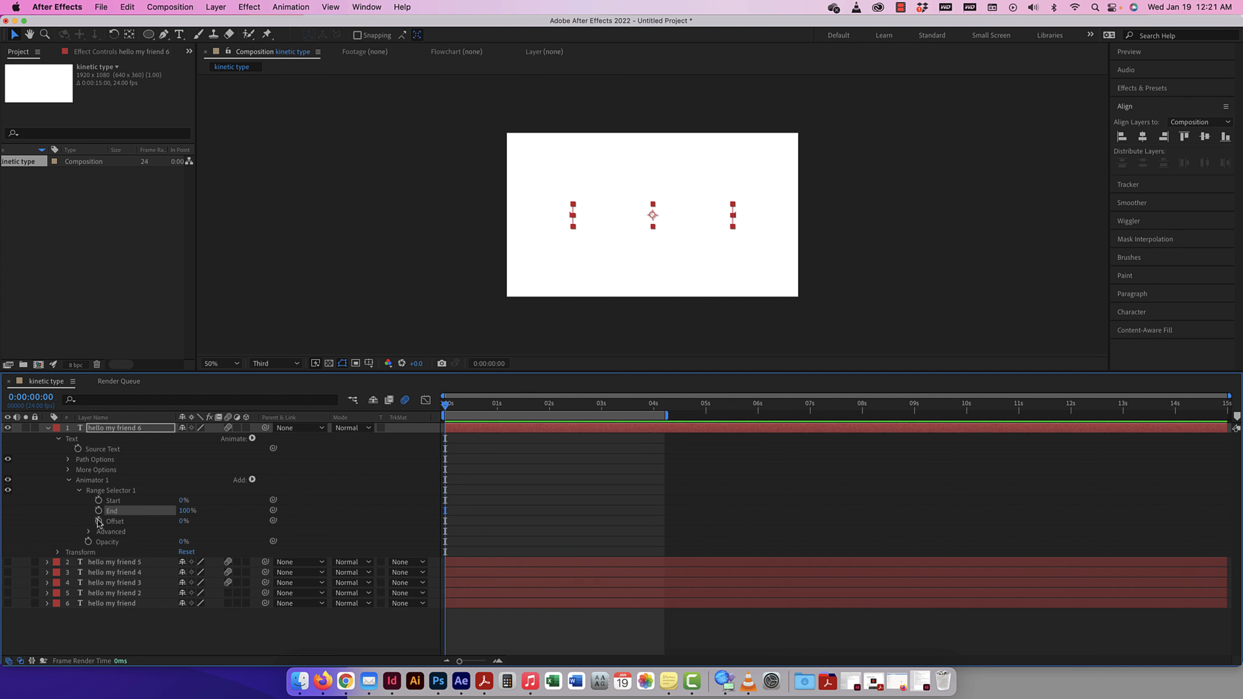
Step: Keyframe the range selector's Offset at 0% on the first frame and 100% at 2 seconds, and preview it
left_click(98, 521)
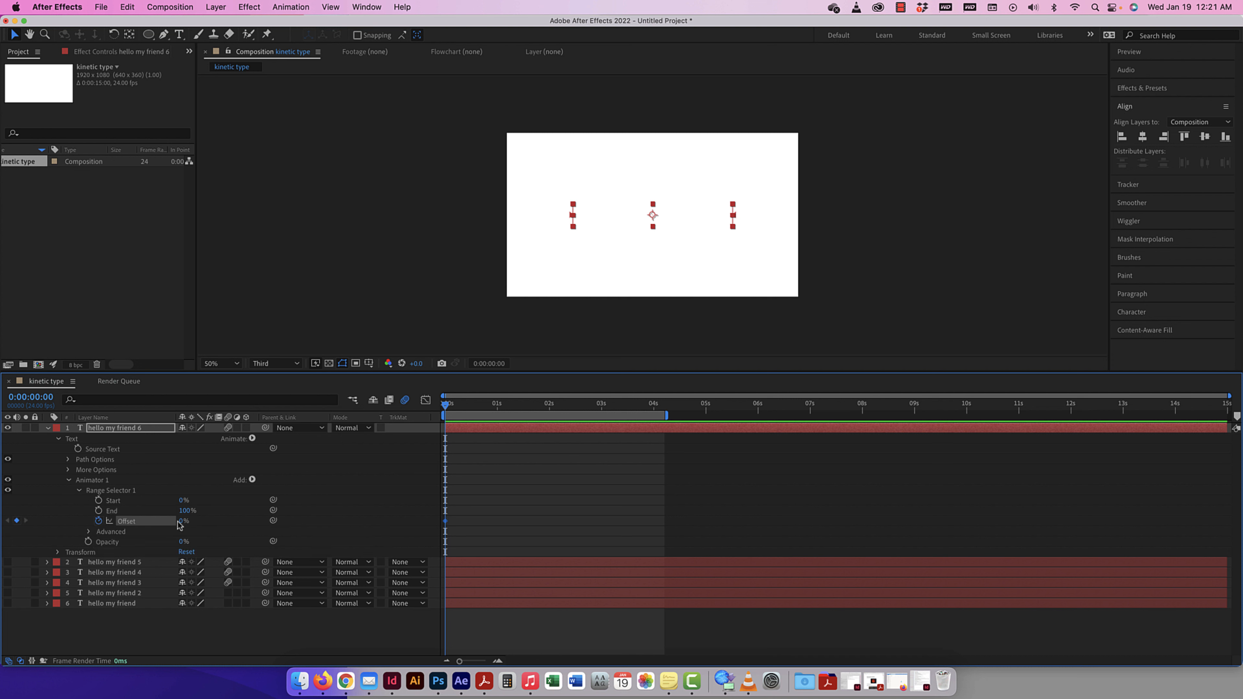
left_click_drag(448, 411, 550, 406)
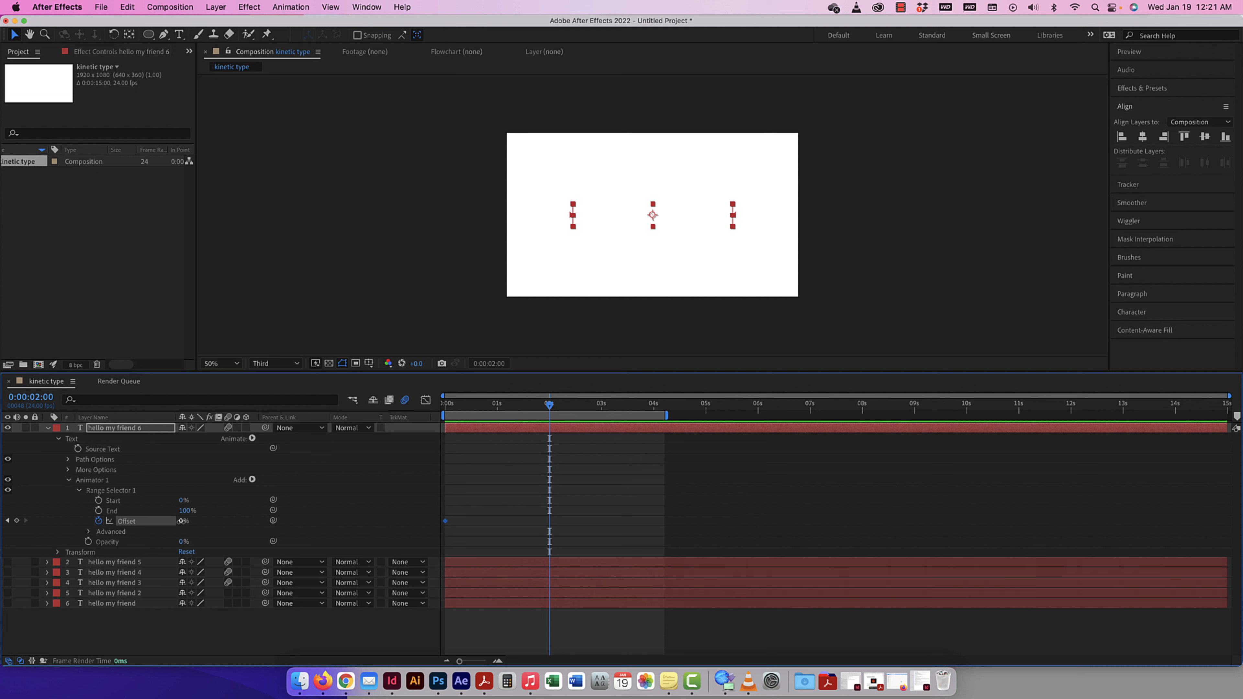
left_click_drag(184, 521, 242, 521)
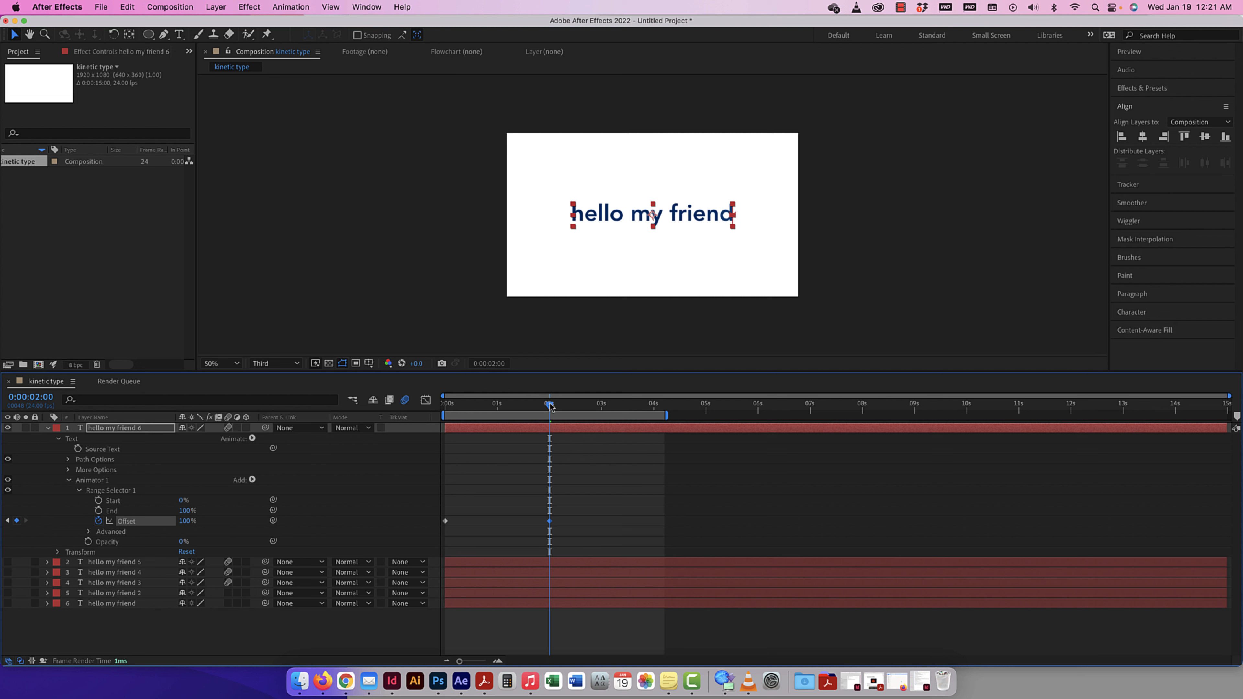
left_click_drag(550, 406, 446, 407)
key("space")
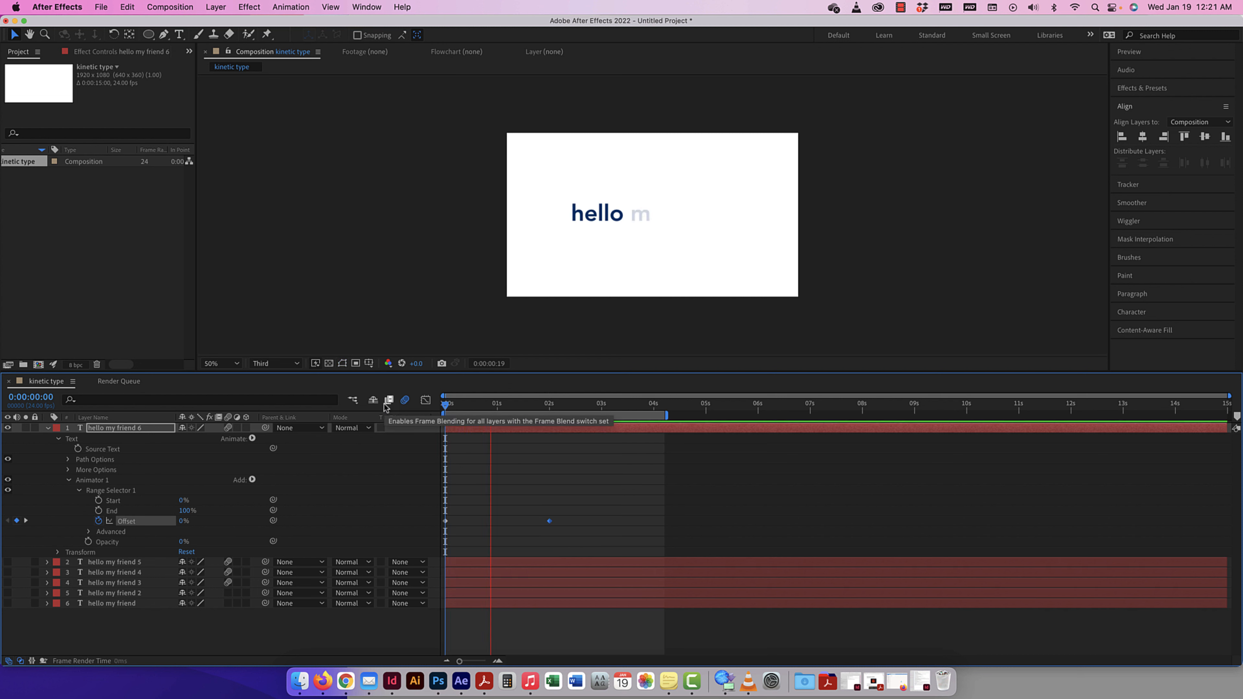
key("space")
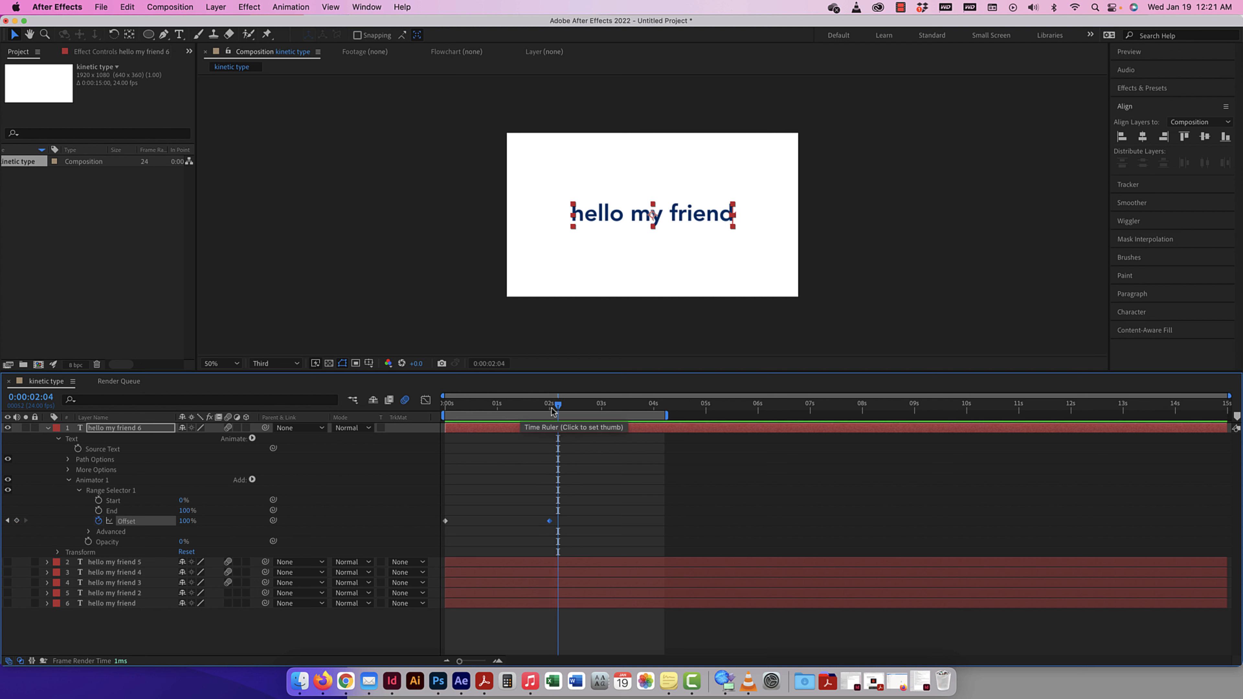
Step: Narrow the range selector to Start 16% and End 32%, and delete the extra Offset keyframe at frame 16
left_click_drag(558, 406, 508, 411)
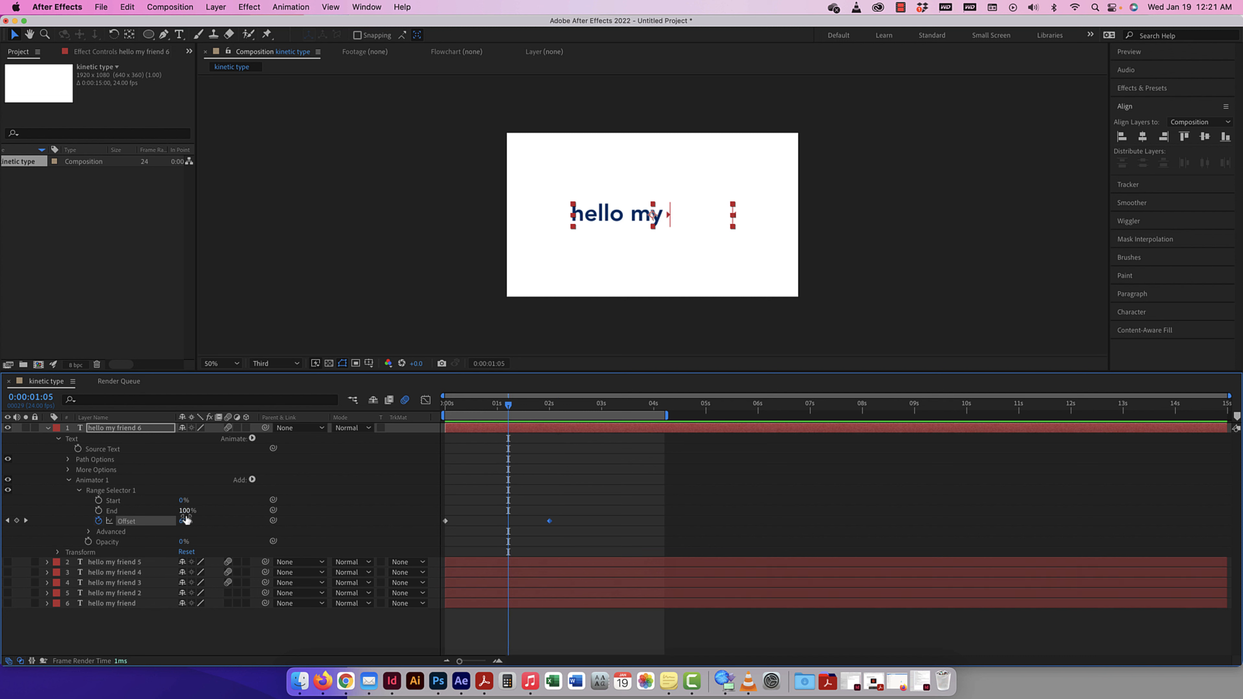
mouse_move(182, 500)
left_mouse_down()
mouse_move(197, 500)
mouse_move(154, 511)
mouse_move(190, 506)
left_mouse_up()
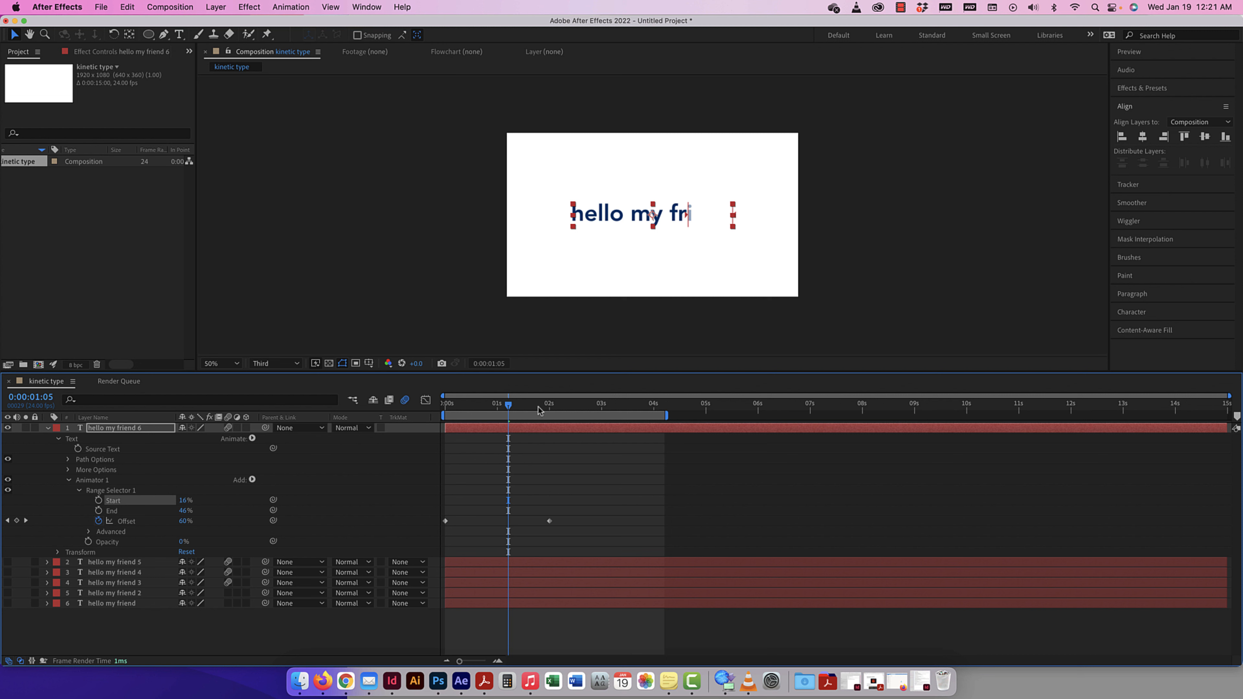
left_click_drag(508, 405, 479, 406)
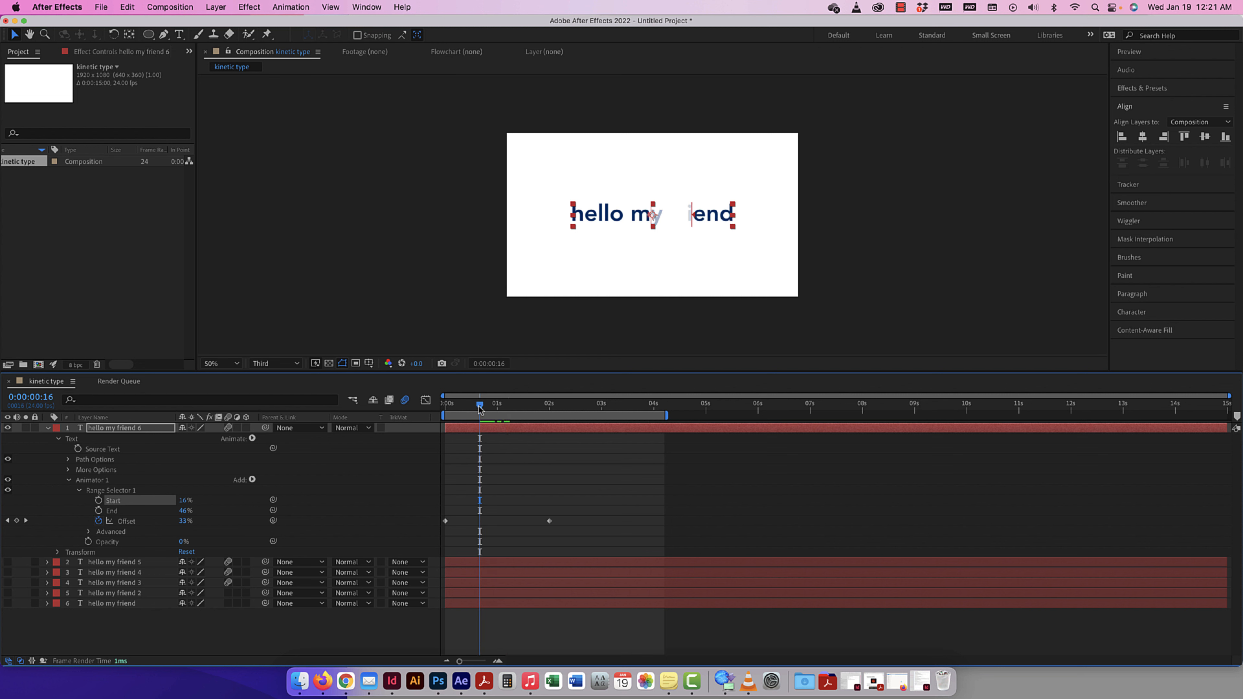
left_click_drag(185, 523, 177, 511)
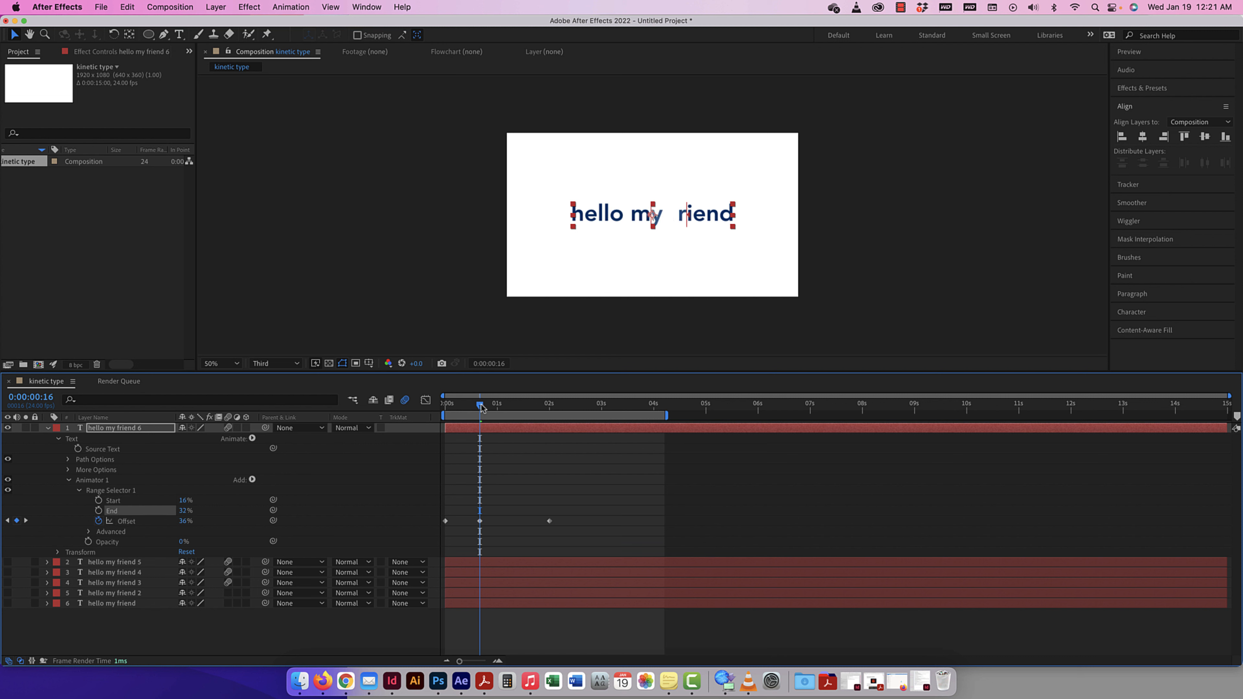
left_click_drag(480, 407, 445, 406)
left_click(480, 521)
key("Delete")
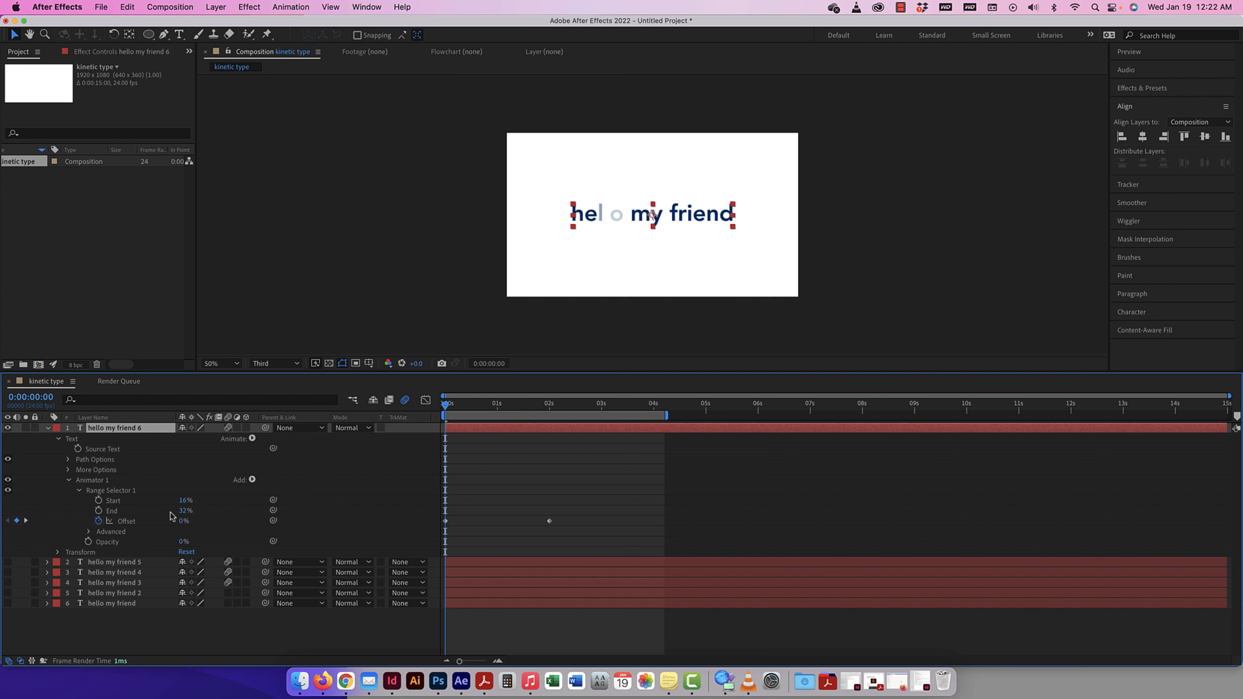
Step: Set the Offset keyframe at the first frame to -35% and preview the fade passing through the letters
left_click_drag(181, 521, 158, 522)
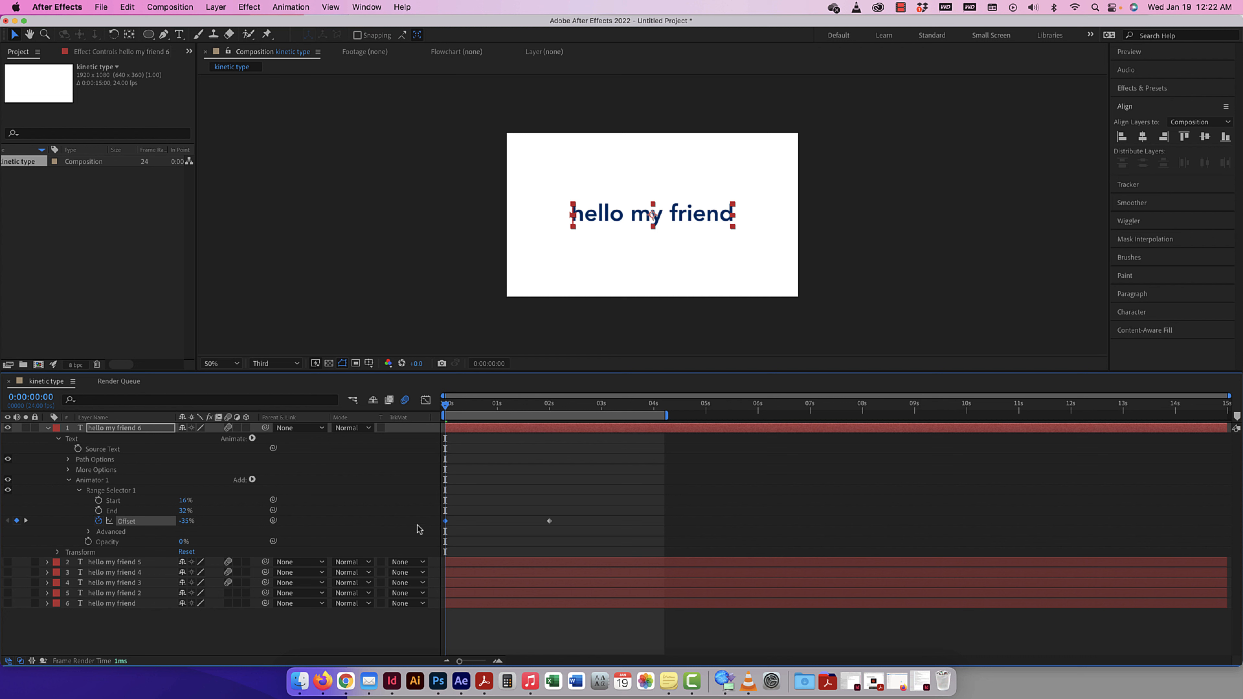
mouse_move(445, 406)
left_mouse_down()
mouse_move(553, 414)
mouse_move(434, 414)
left_mouse_up()
key("space")
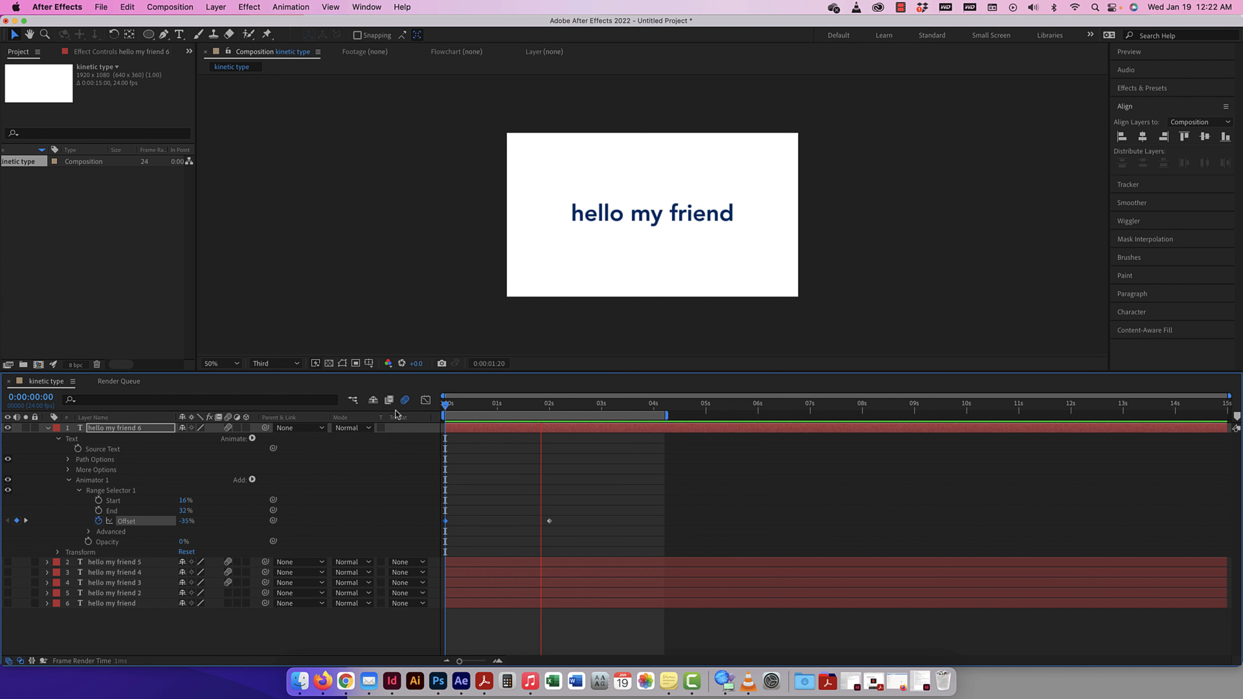
key("space")
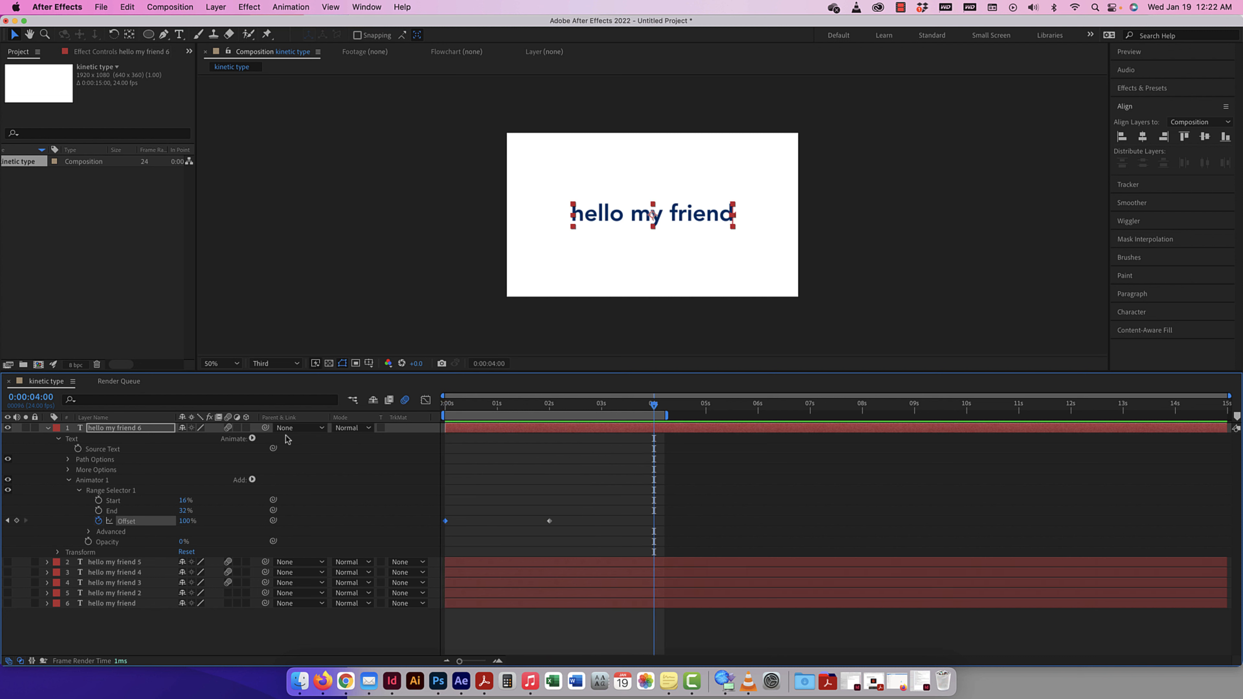
left_click_drag(655, 406, 546, 411)
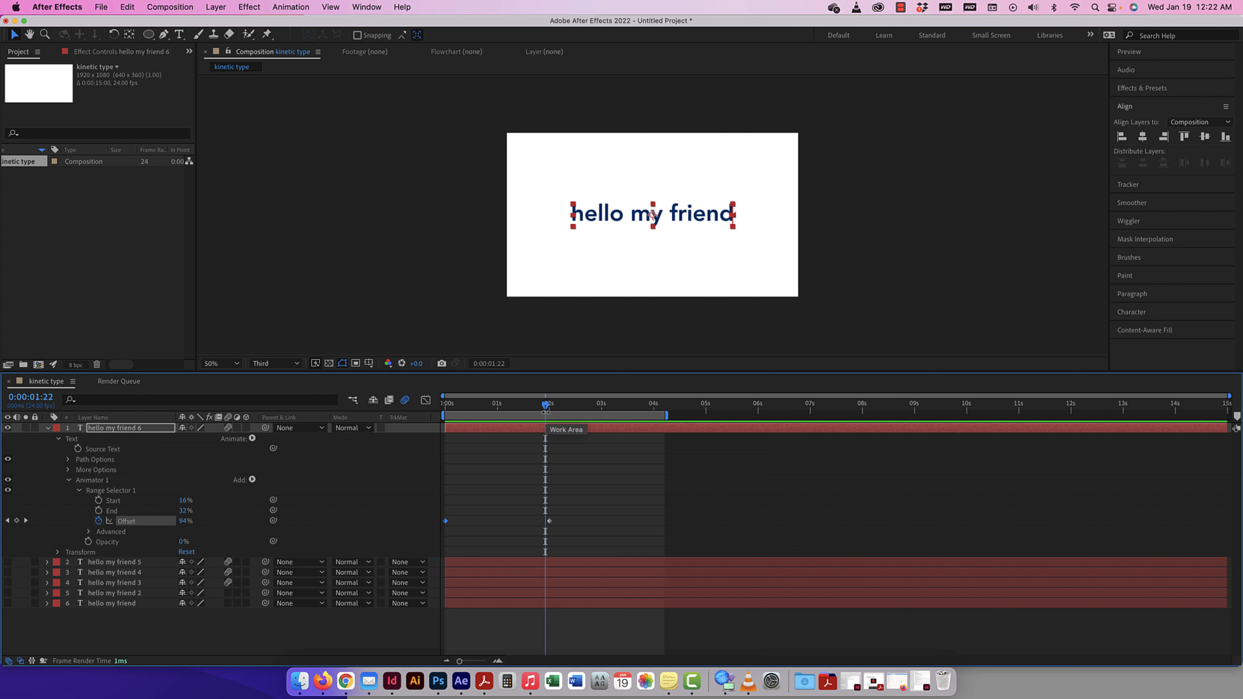
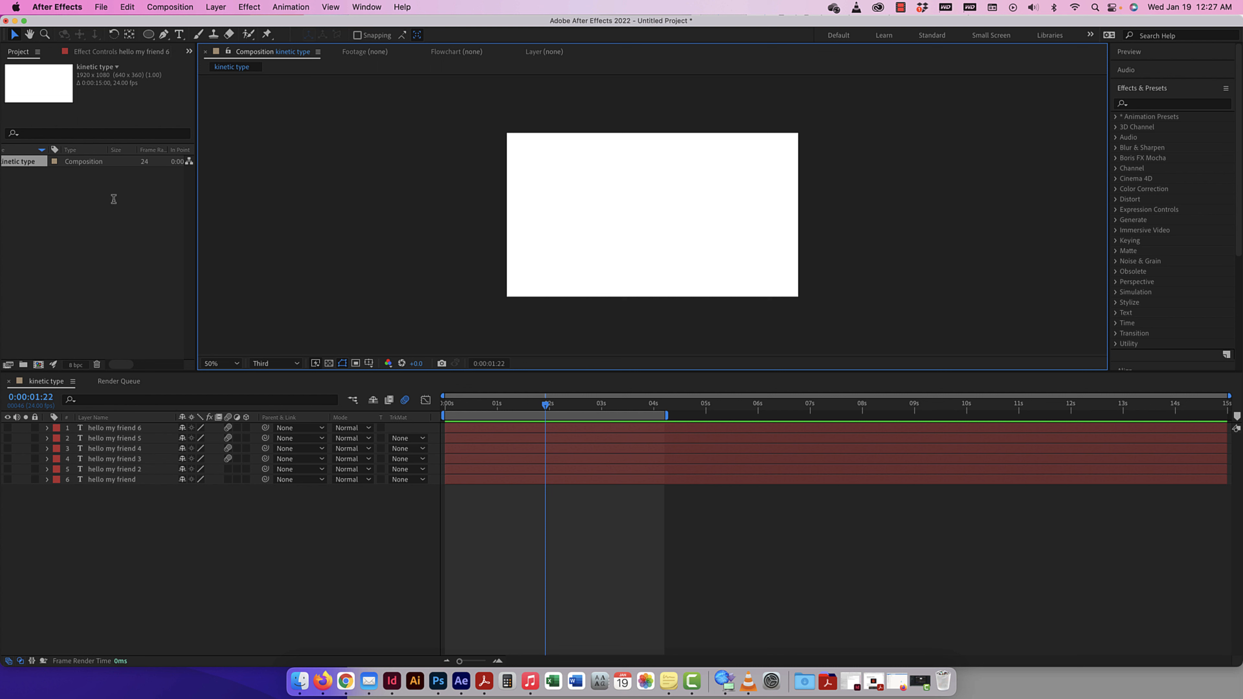
Step: Add a new text layer reading "hello my friend" near the middle of the composition and fill it with white
left_click(179, 33)
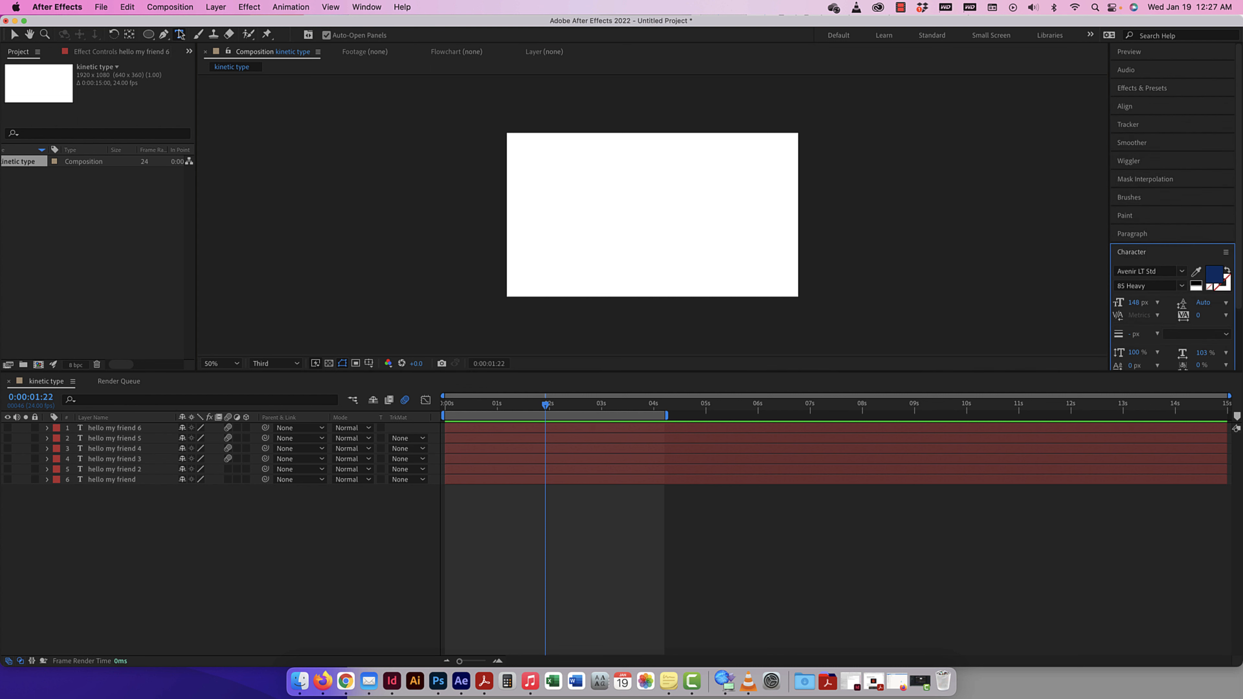
left_click(649, 213)
type("hello ")
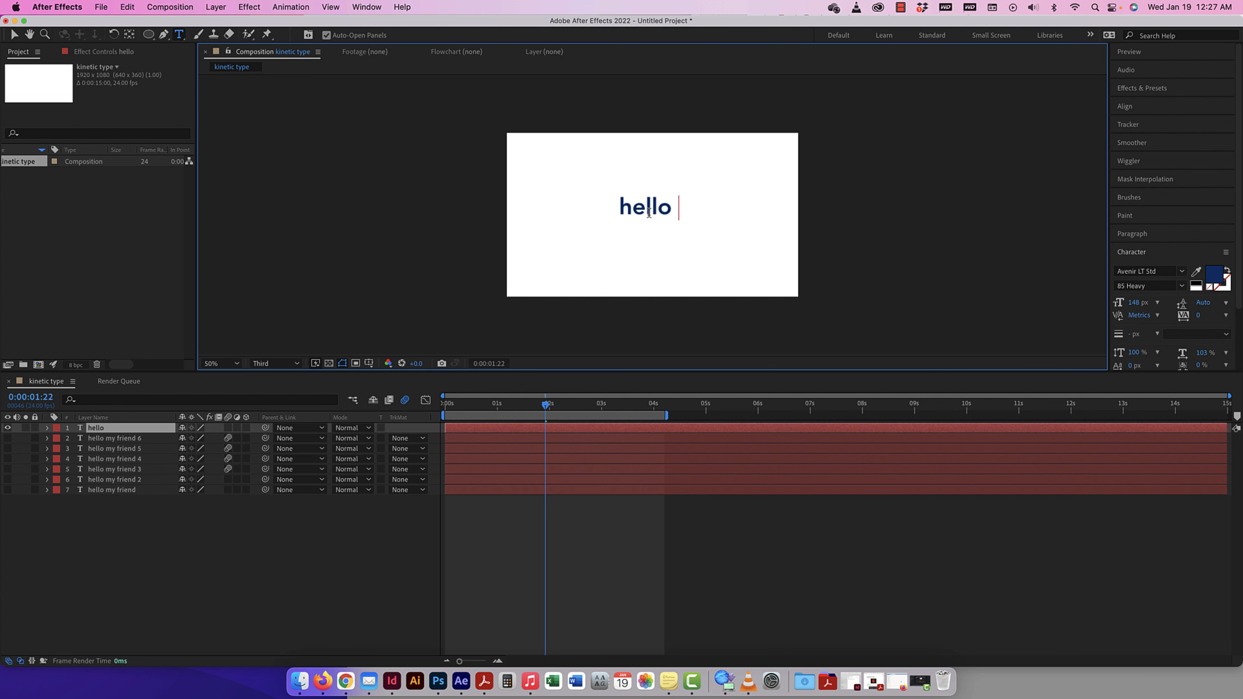
type("my friend")
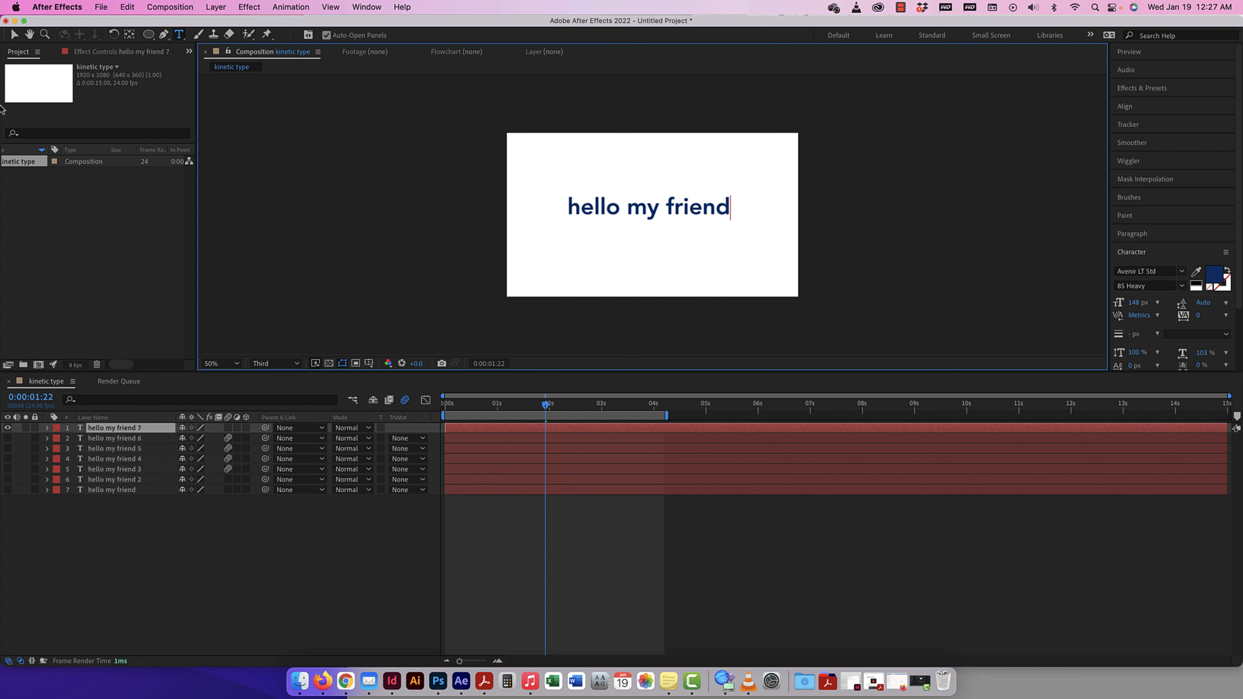
triple_click(719, 212)
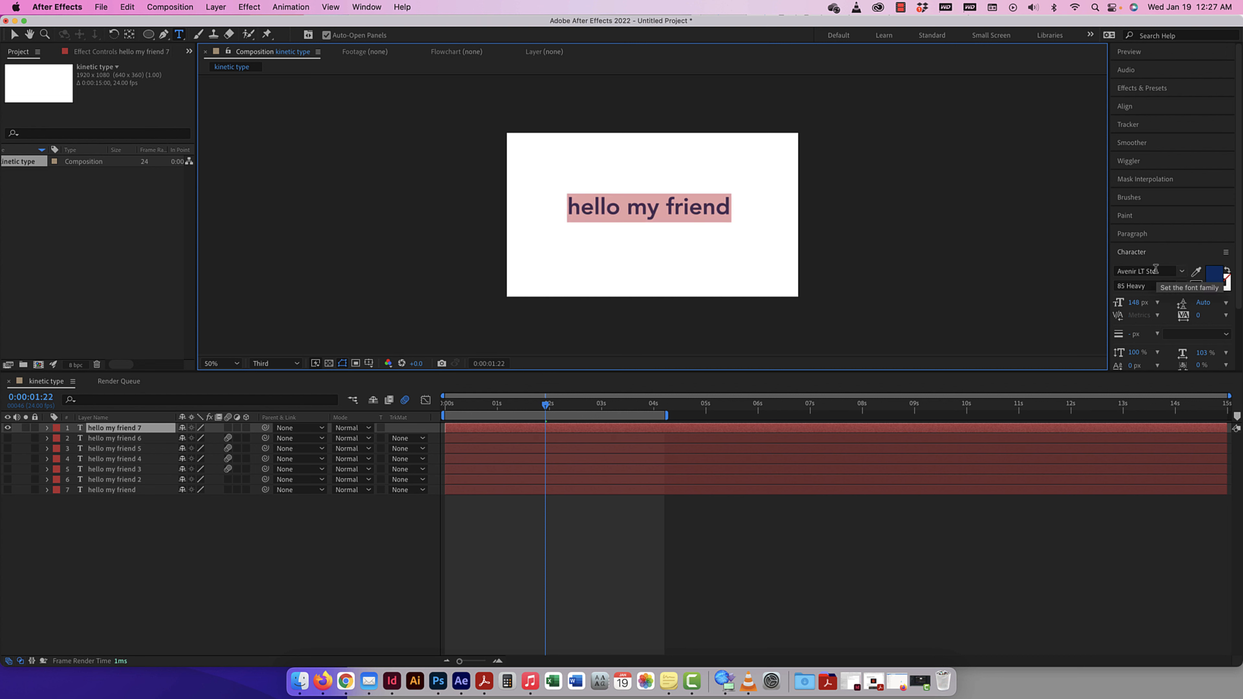
left_click(1196, 289)
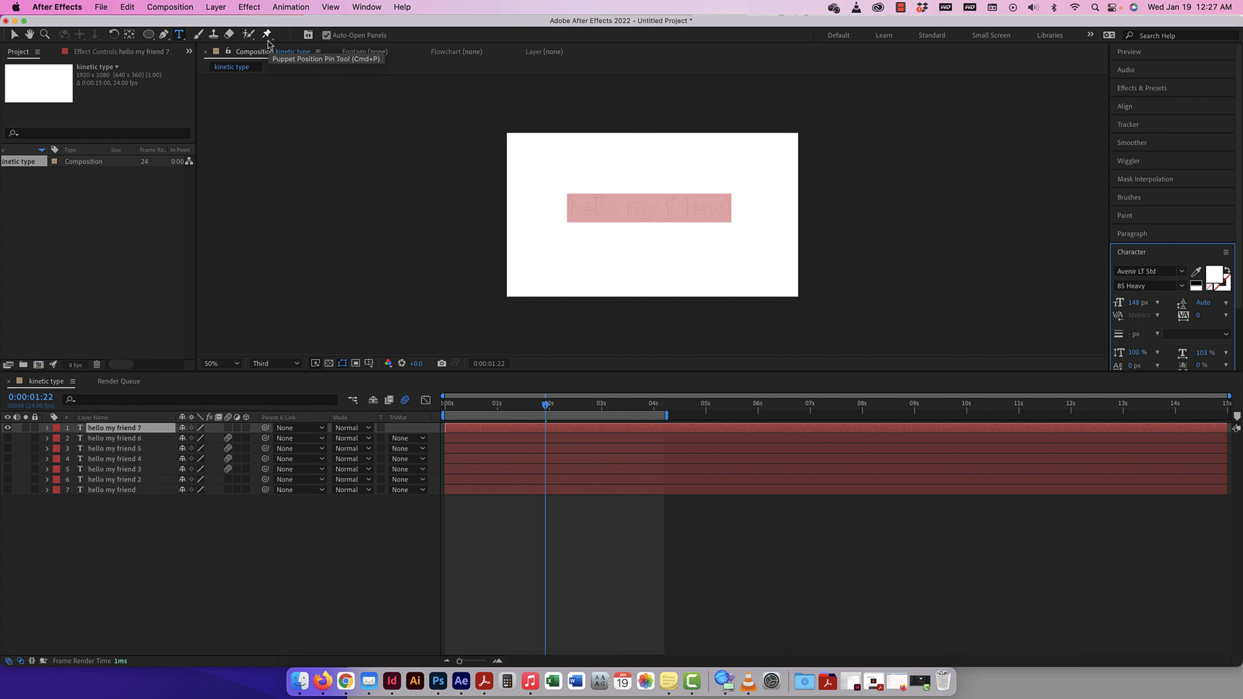
Step: Create a black composition-sized solid and place it directly below the new white text layer
left_click(216, 7)
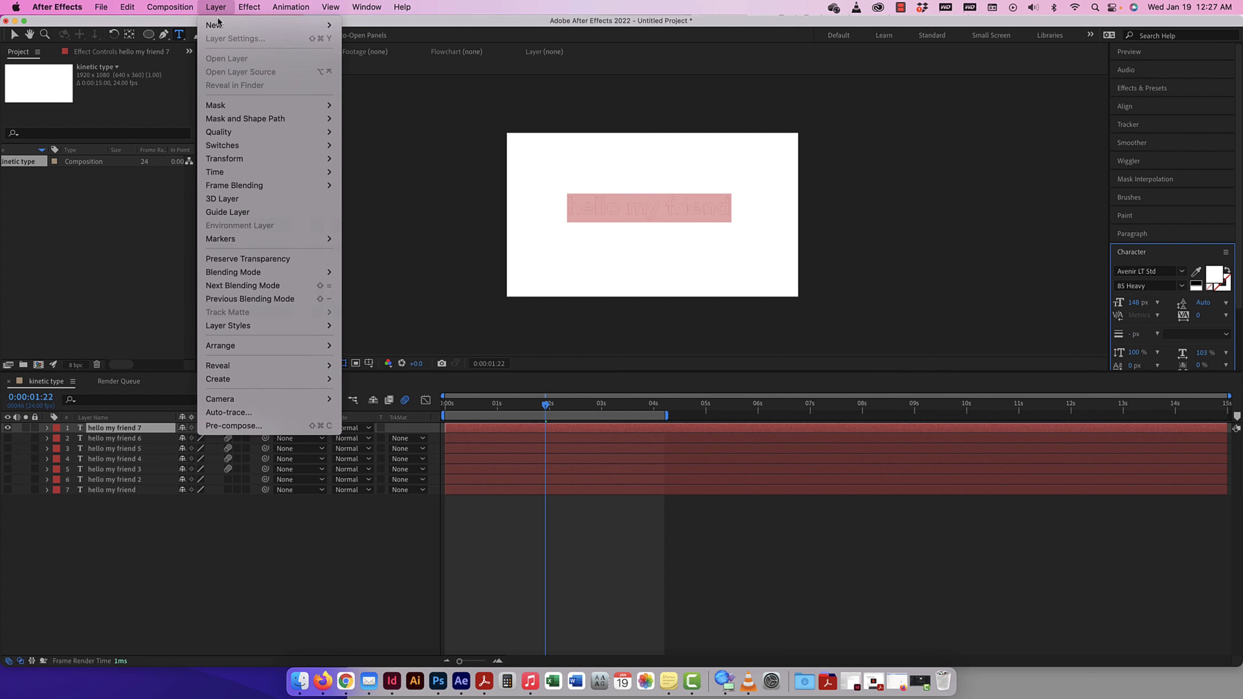
mouse_move(219, 25)
left_click(364, 38)
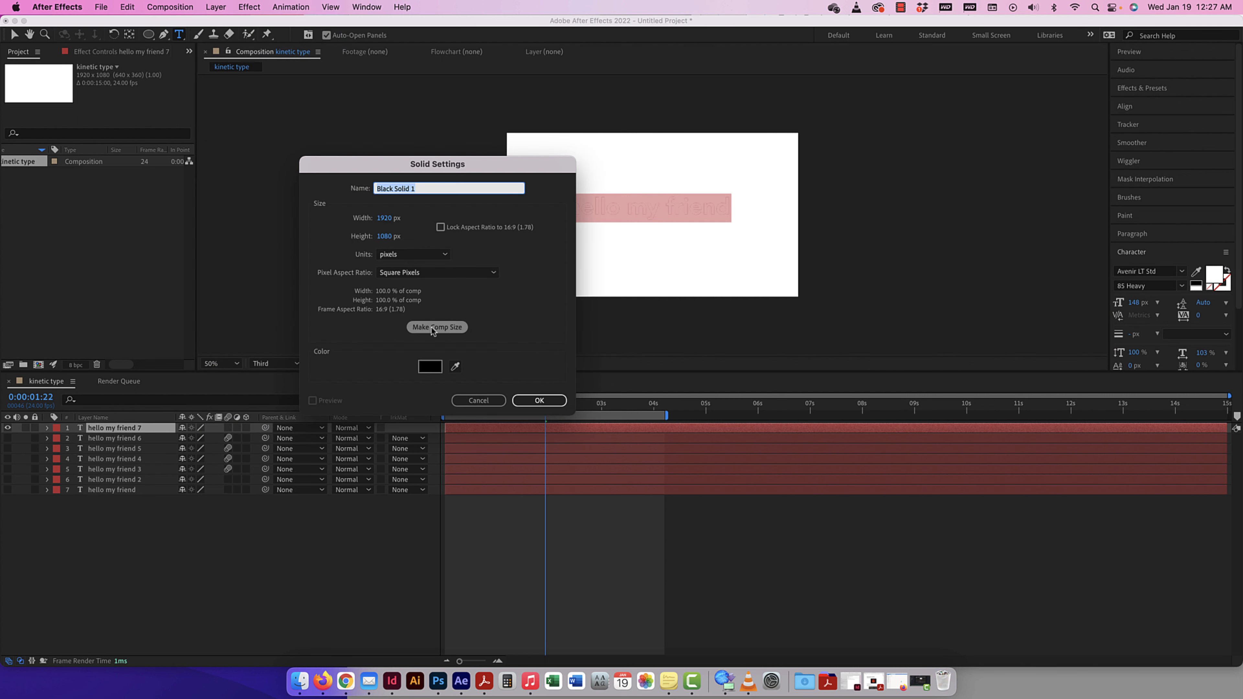
left_click(439, 333)
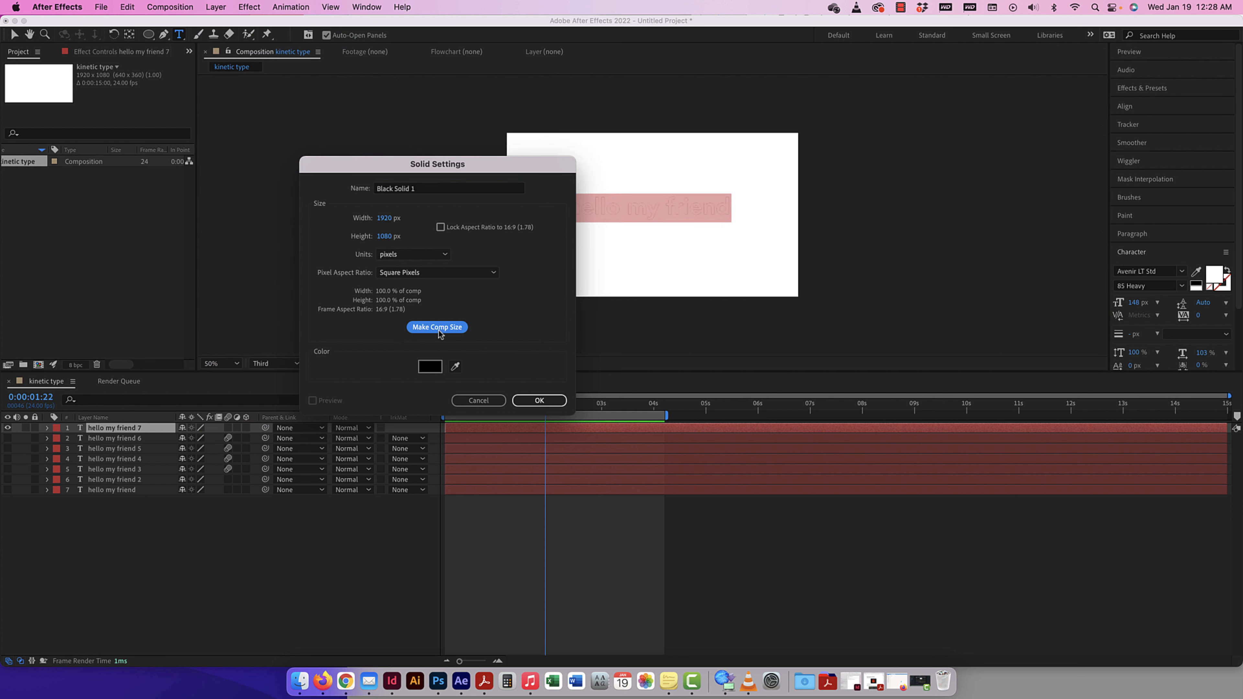
left_click(516, 398)
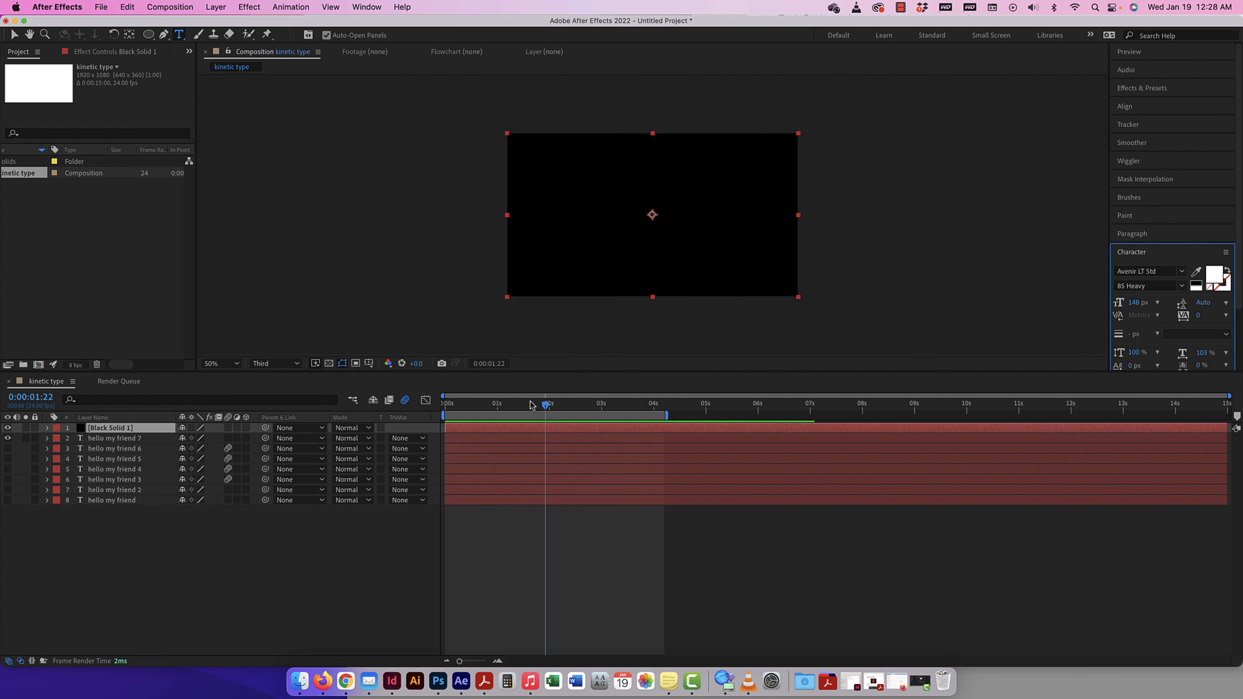
left_click_drag(131, 429, 132, 444)
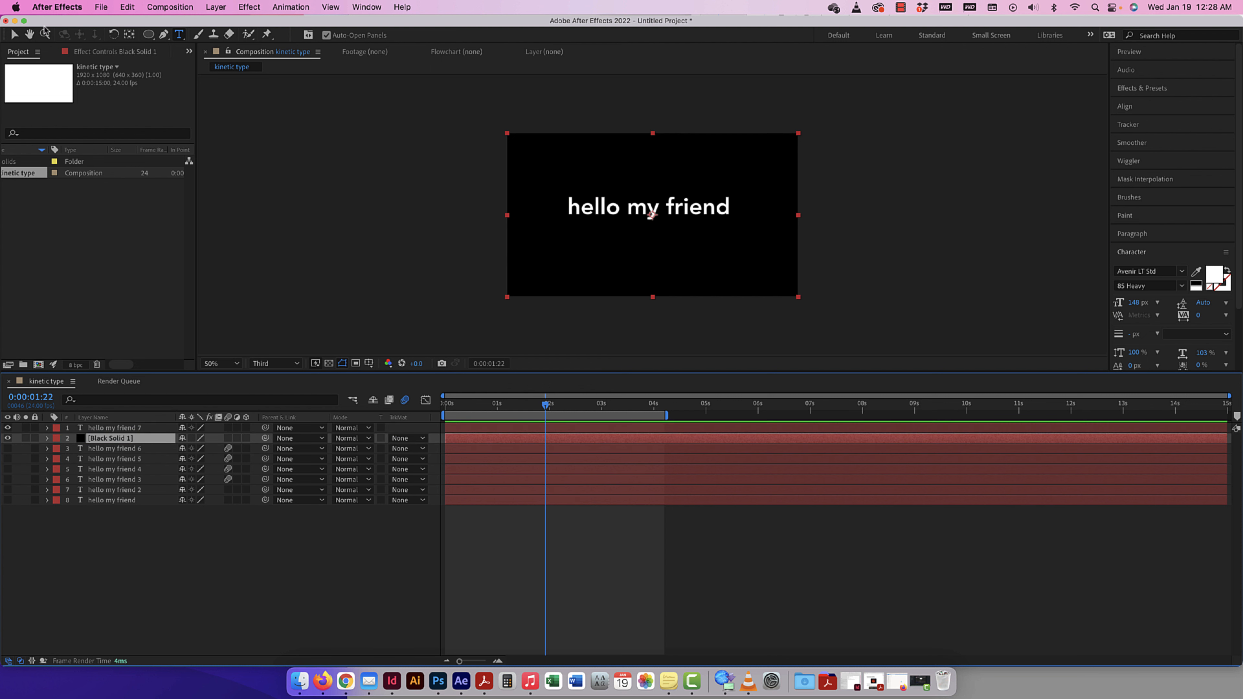
Step: Lock the black solid layer so the text above it can be selected on its own
left_click(13, 34)
left_click(696, 212)
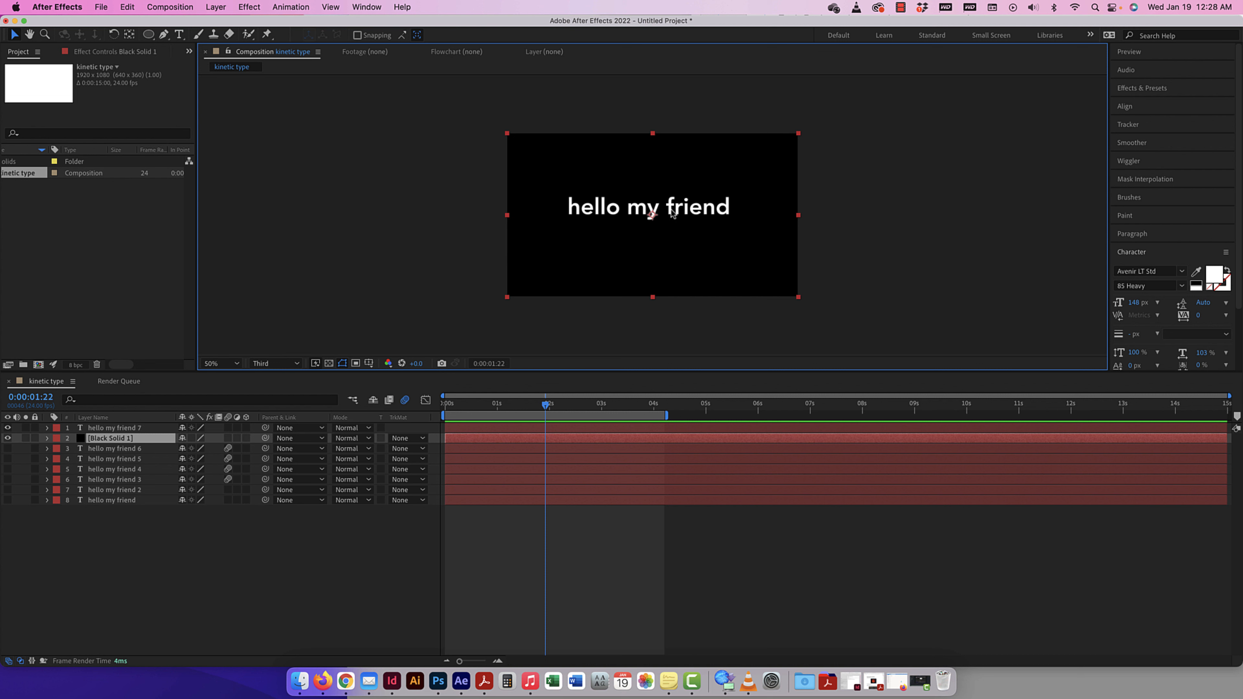
left_click(34, 439)
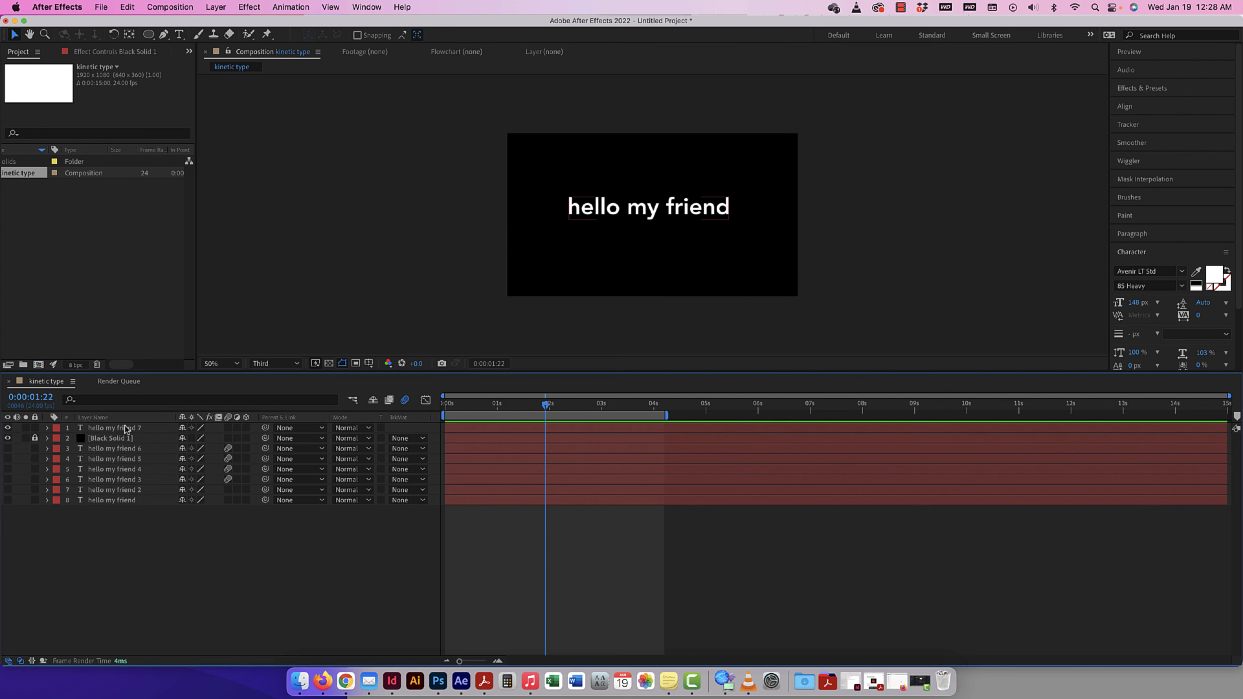
Step: Center the white "hello my friend" text horizontally and vertically in the composition
left_click(678, 211)
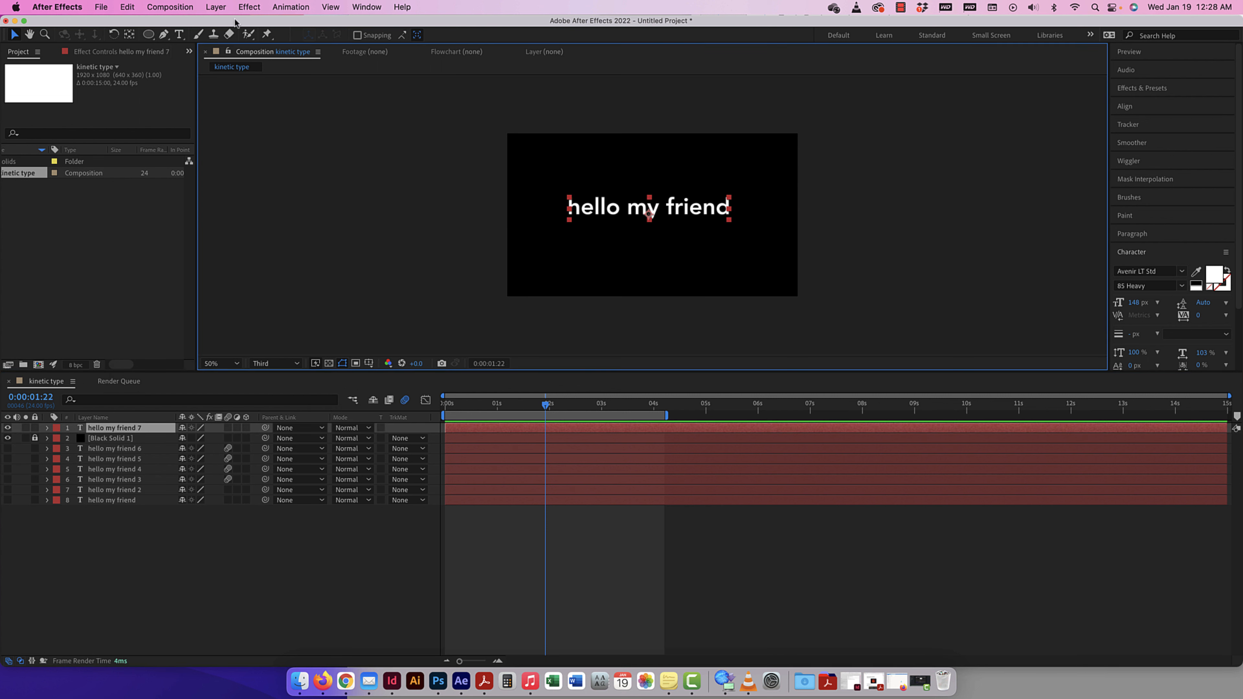
left_click(129, 36)
left_click(14, 35)
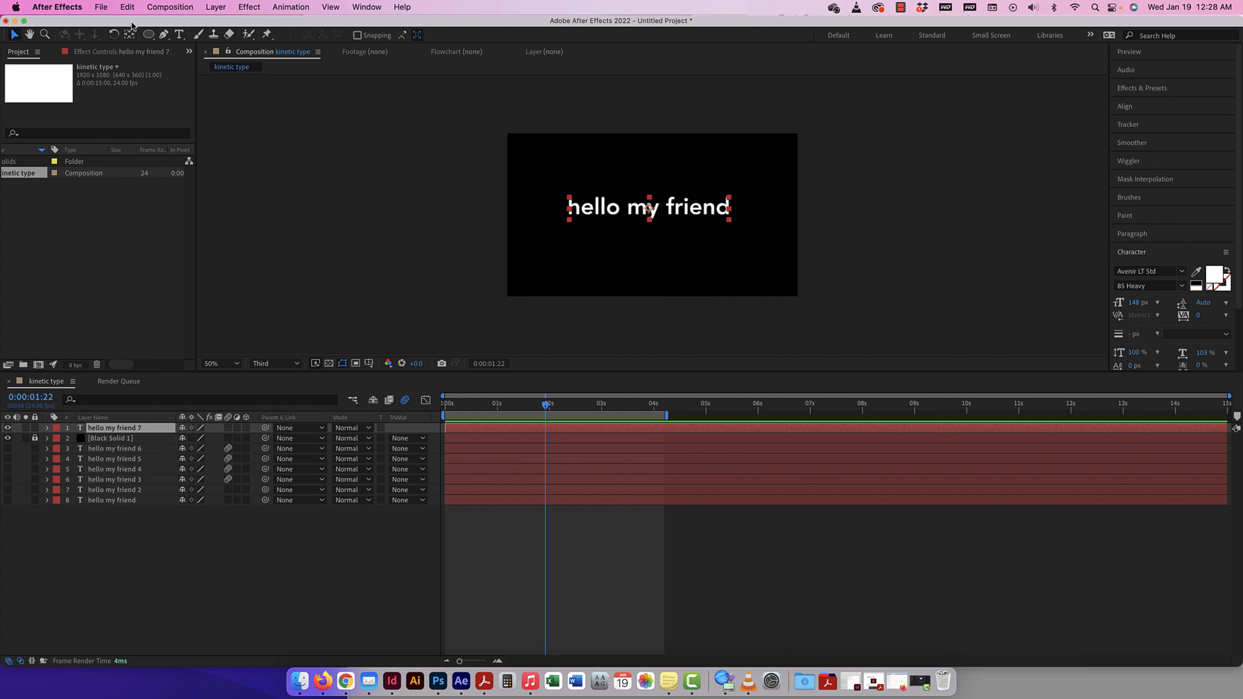
left_click(1145, 106)
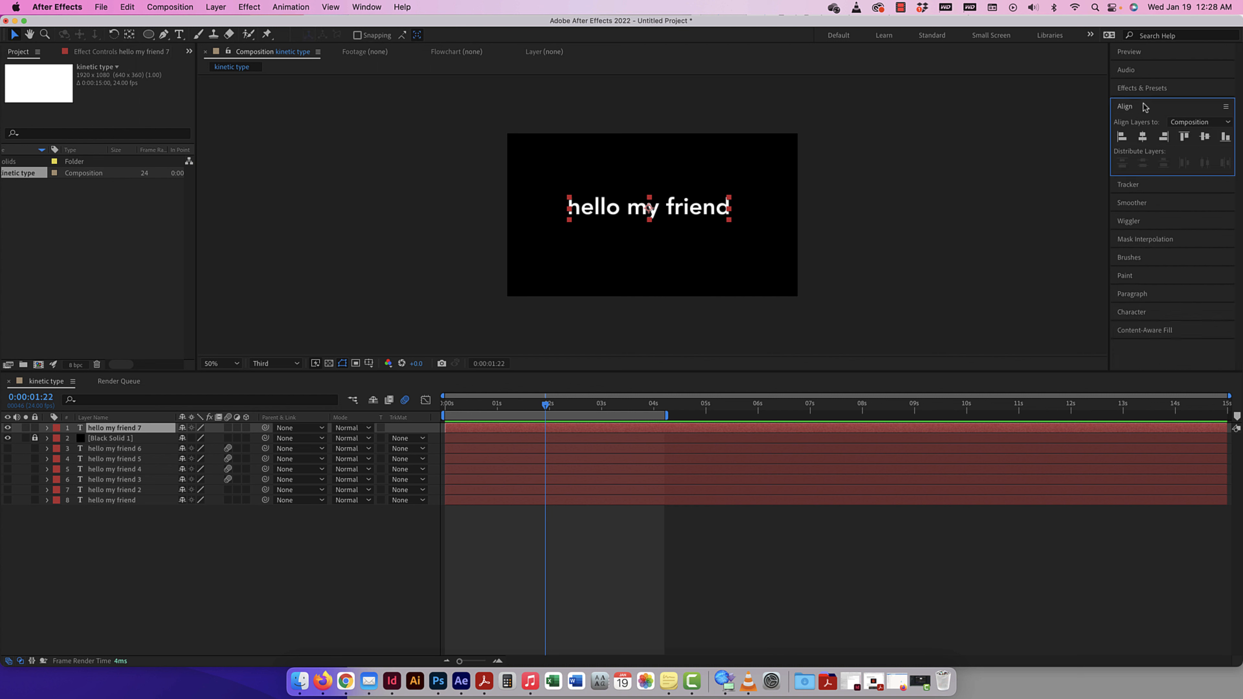
left_click(1205, 137)
left_click(1143, 137)
left_click(883, 133)
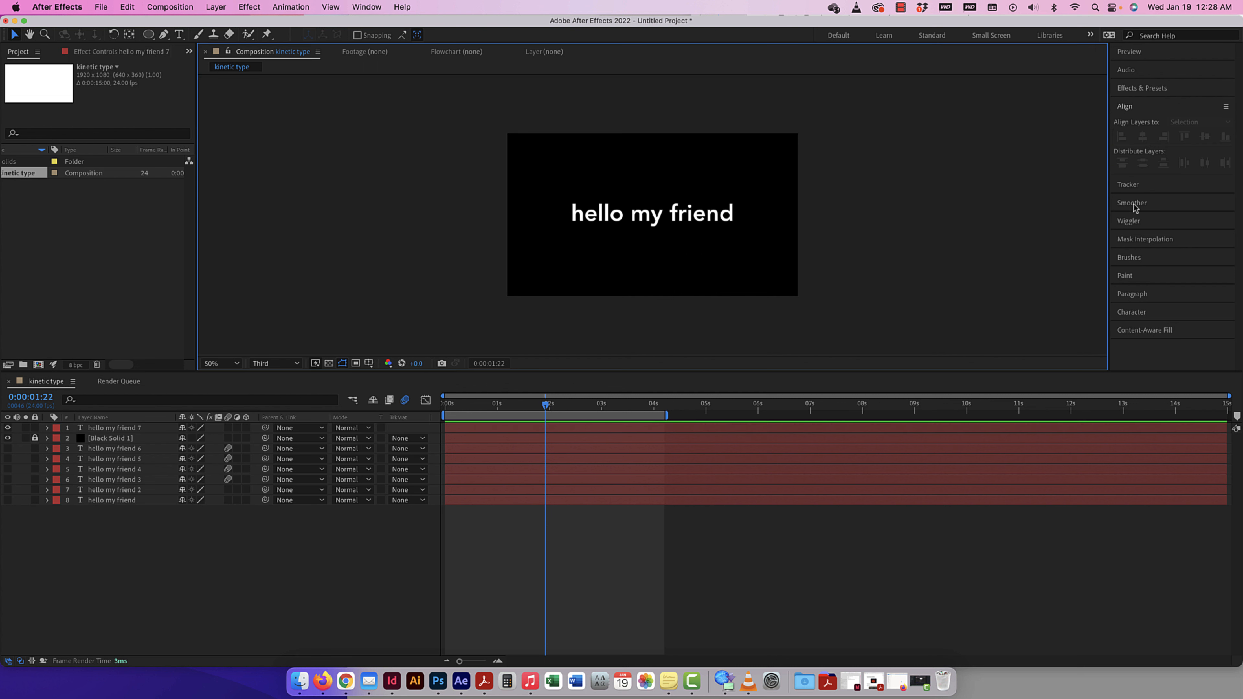
Step: Find the CC Radial Fast Blur effect by searching "radial" and apply it to the white "hello my friend 7" text layer
left_click(1141, 91)
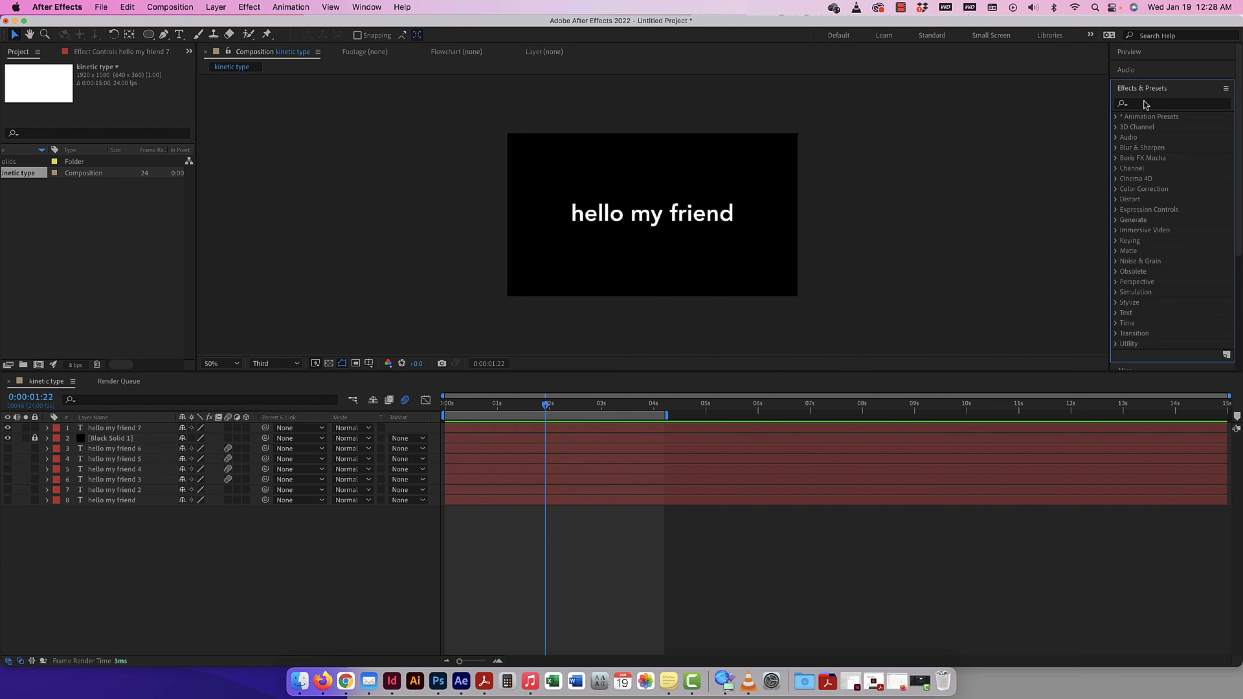
left_click(1136, 106)
type("radial")
left_click(107, 429)
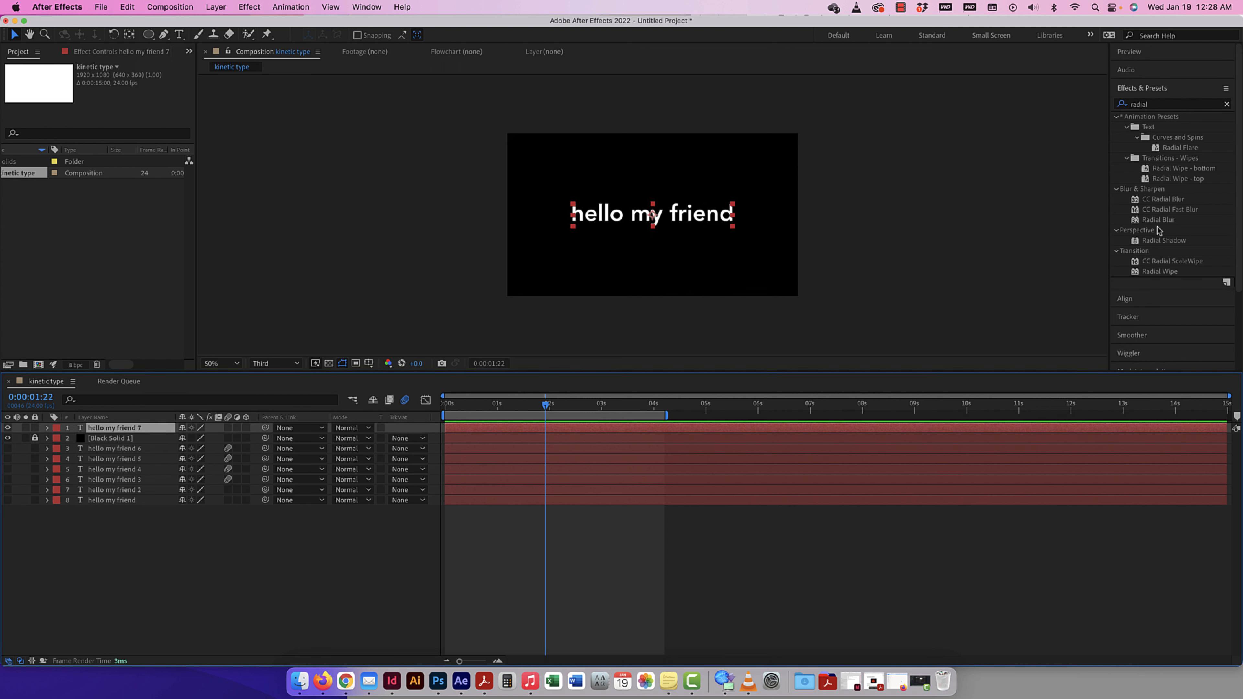
left_click_drag(1169, 213, 135, 431)
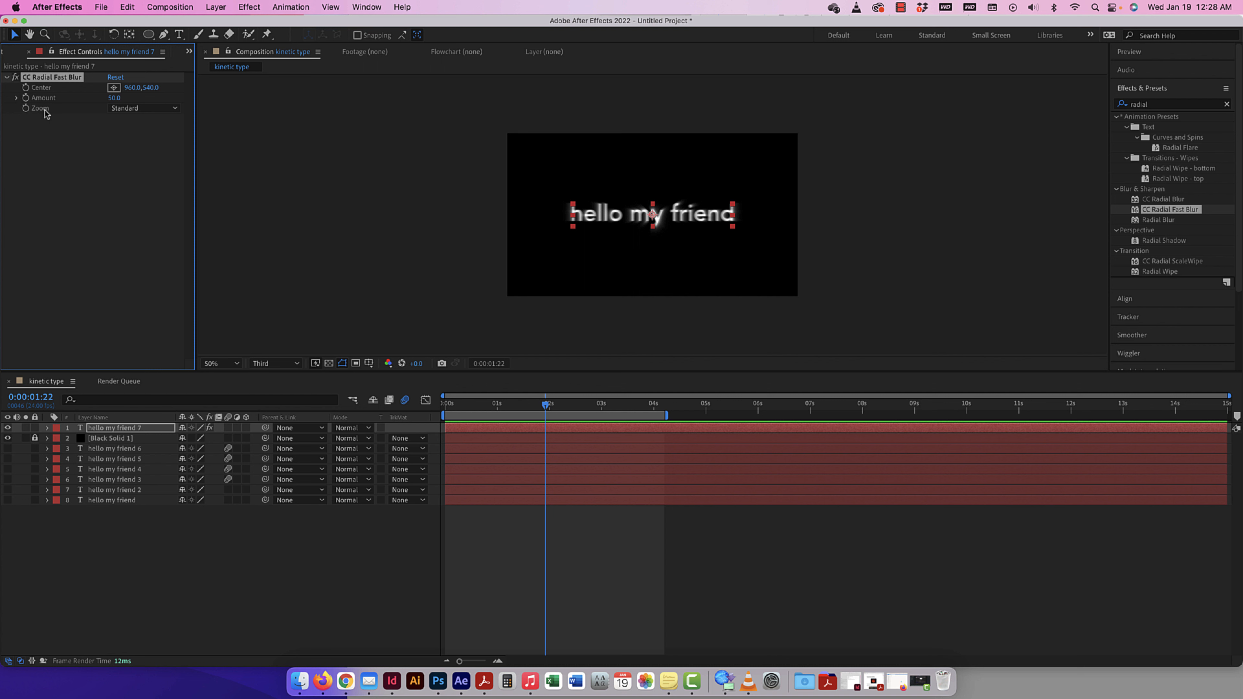
Step: Set the CC Radial Fast Blur Amount to 0 and start keyframing it at 0 seconds, with the effect's properties expanded in the timeline
left_click_drag(547, 411, 446, 406)
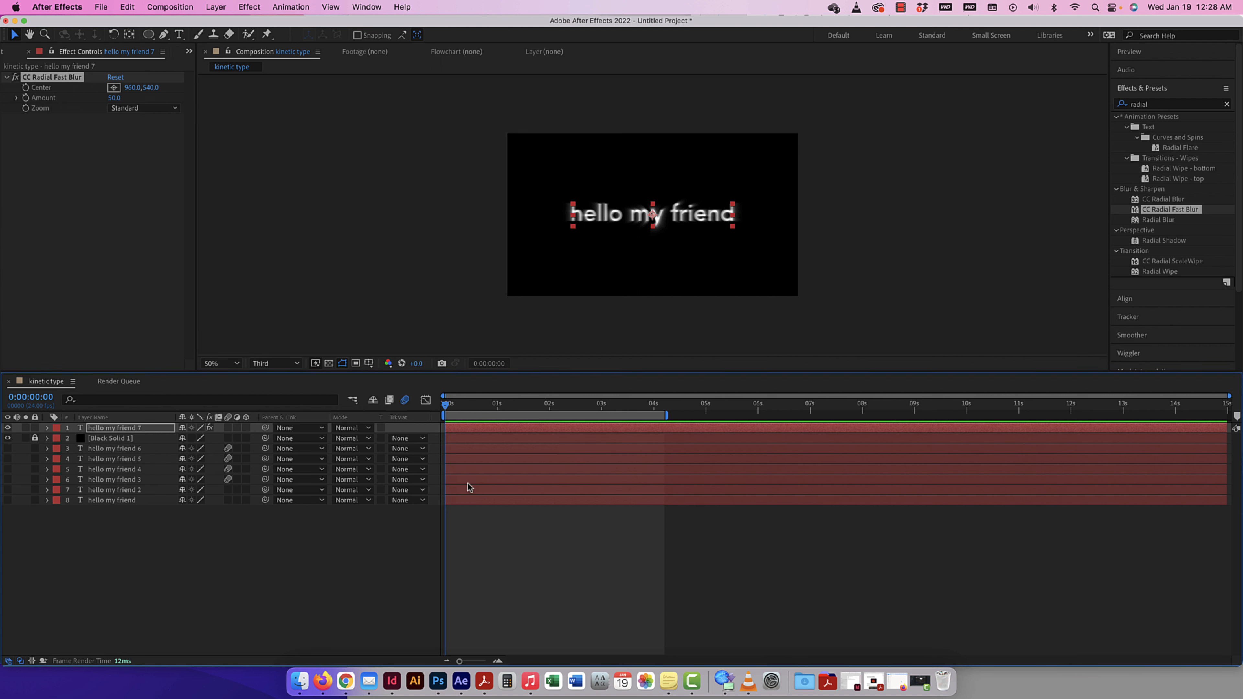
left_click(114, 98)
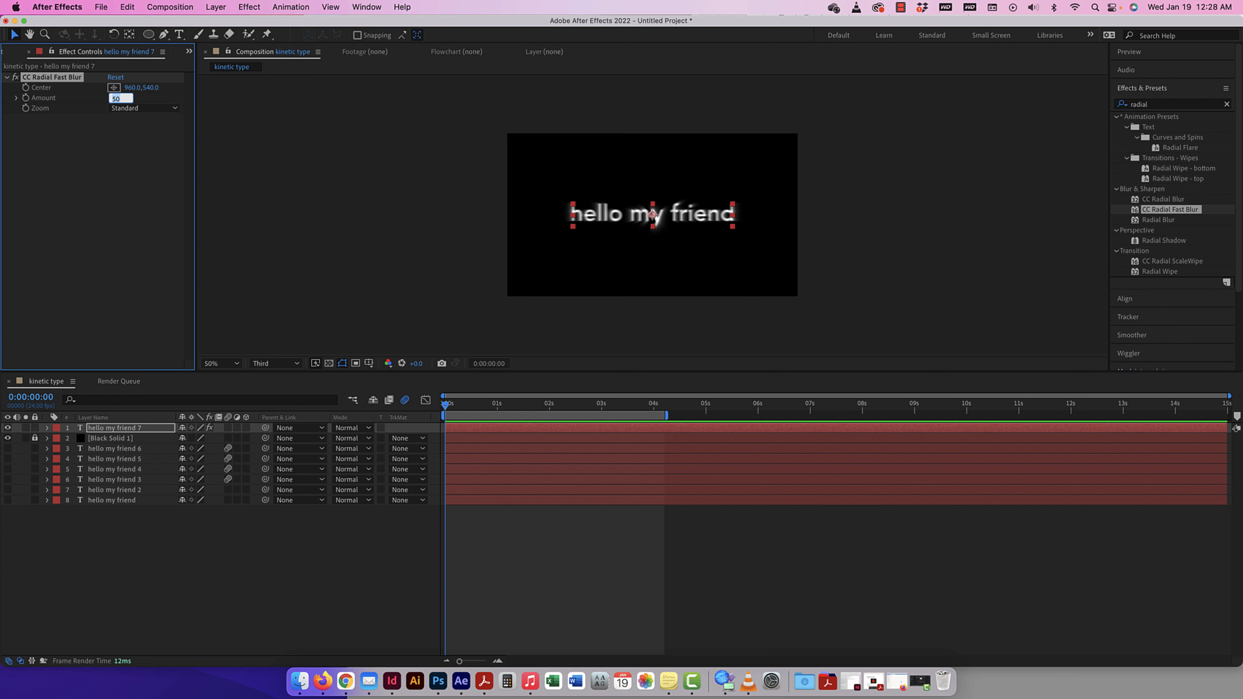
type("0")
key("Return")
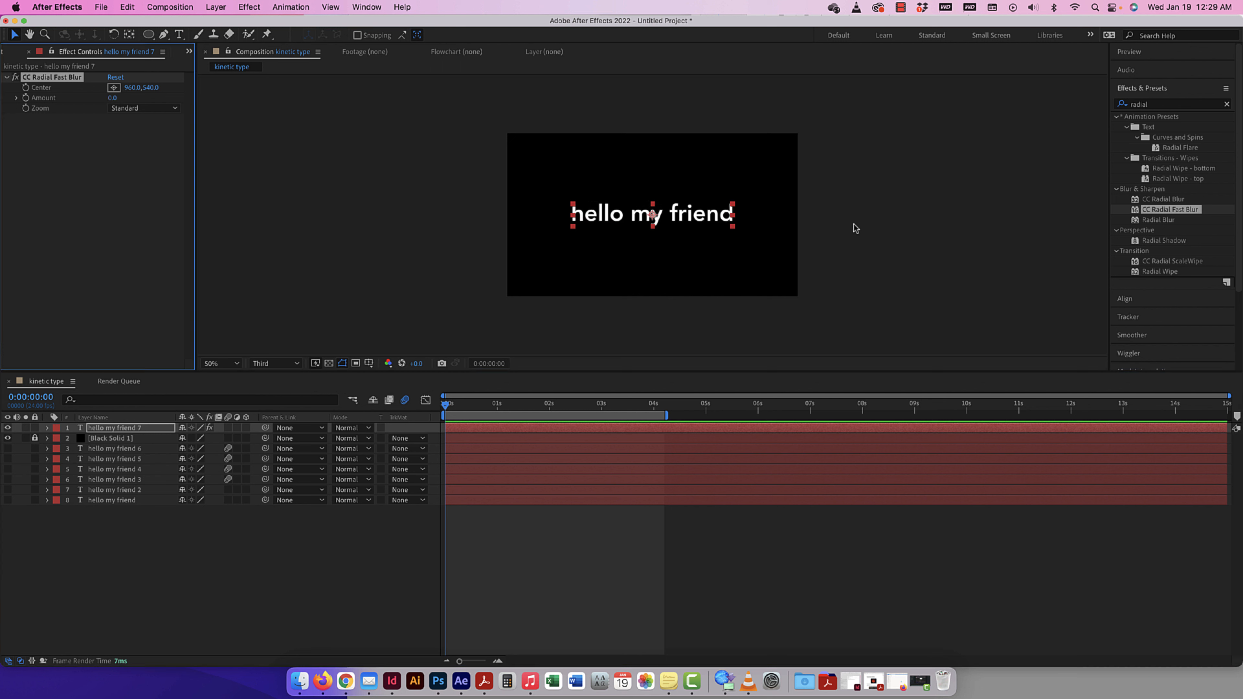
left_click(449, 408)
left_click_drag(448, 407, 445, 407)
left_click(48, 428)
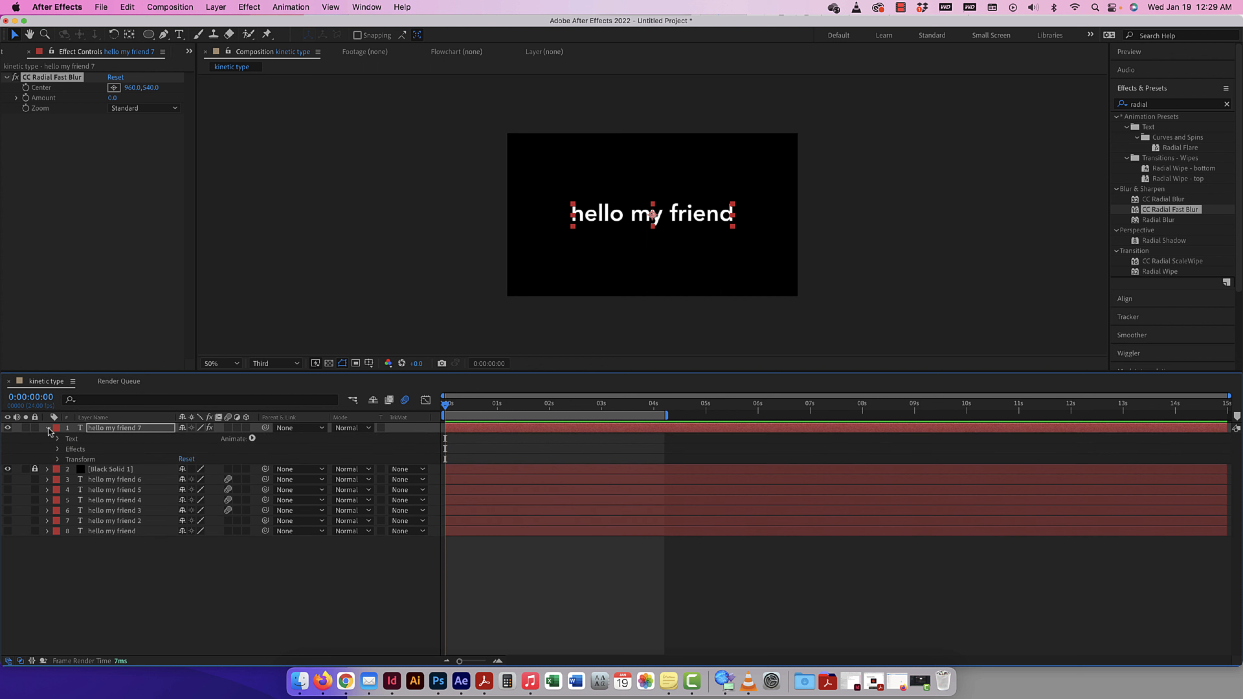
left_click(57, 450)
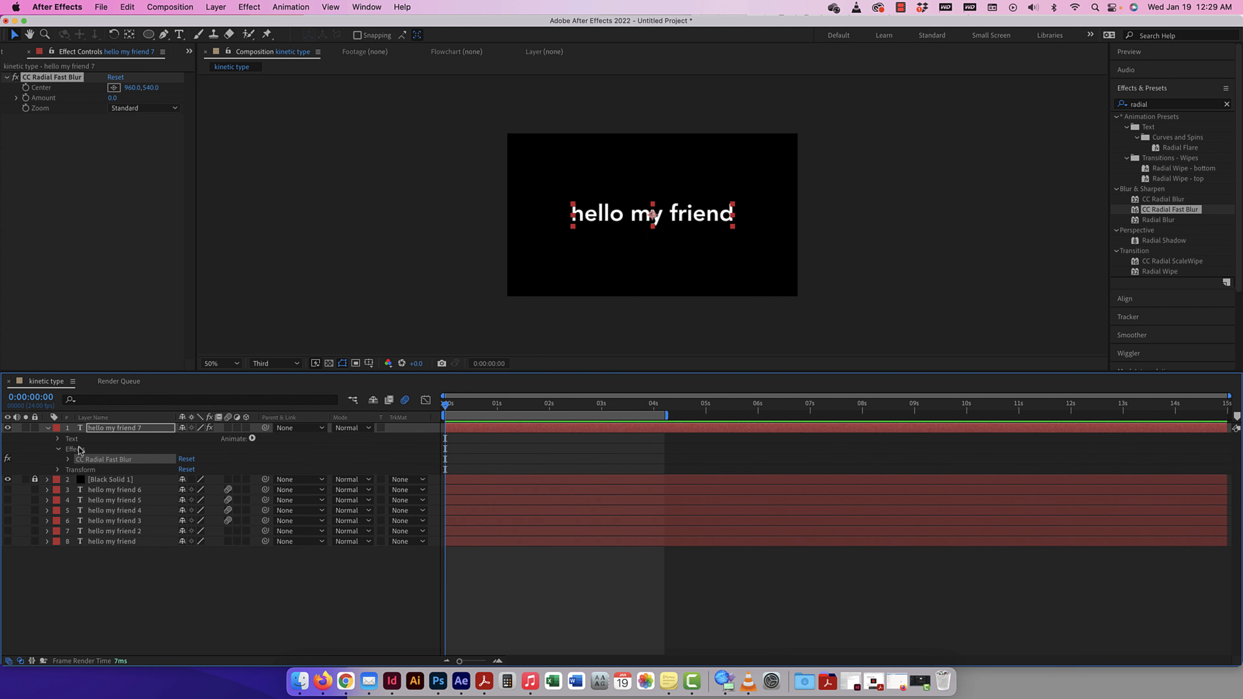
left_click(68, 459)
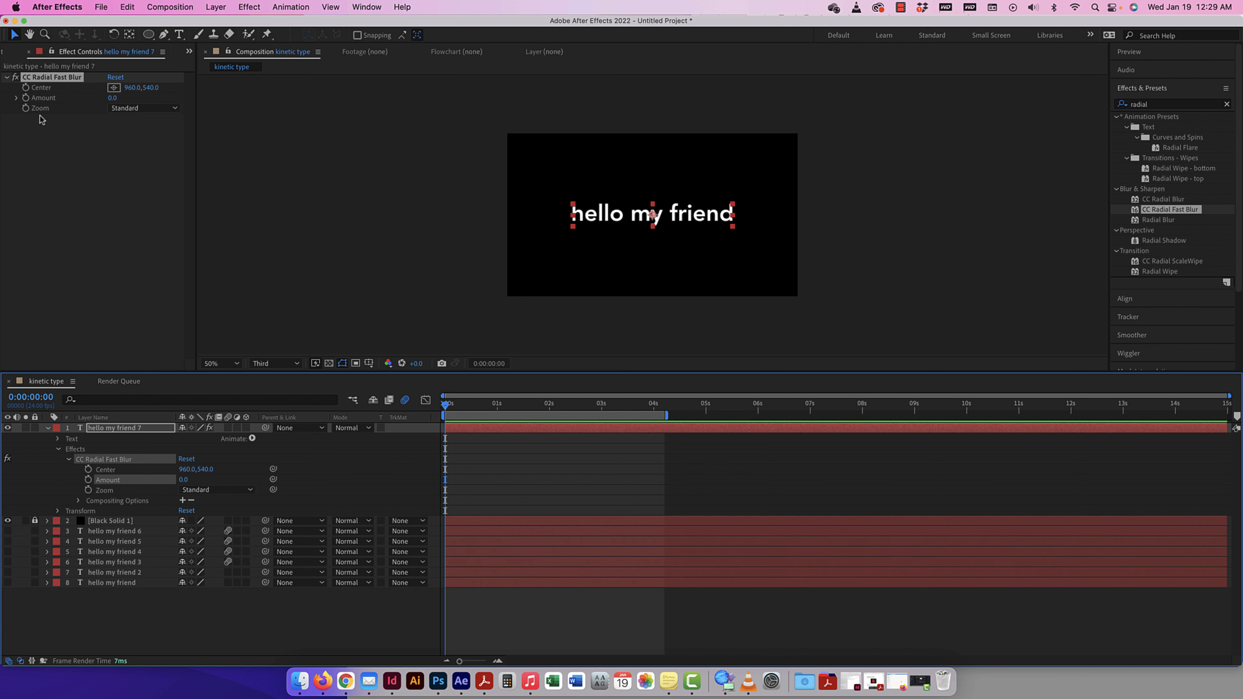
left_click(26, 98)
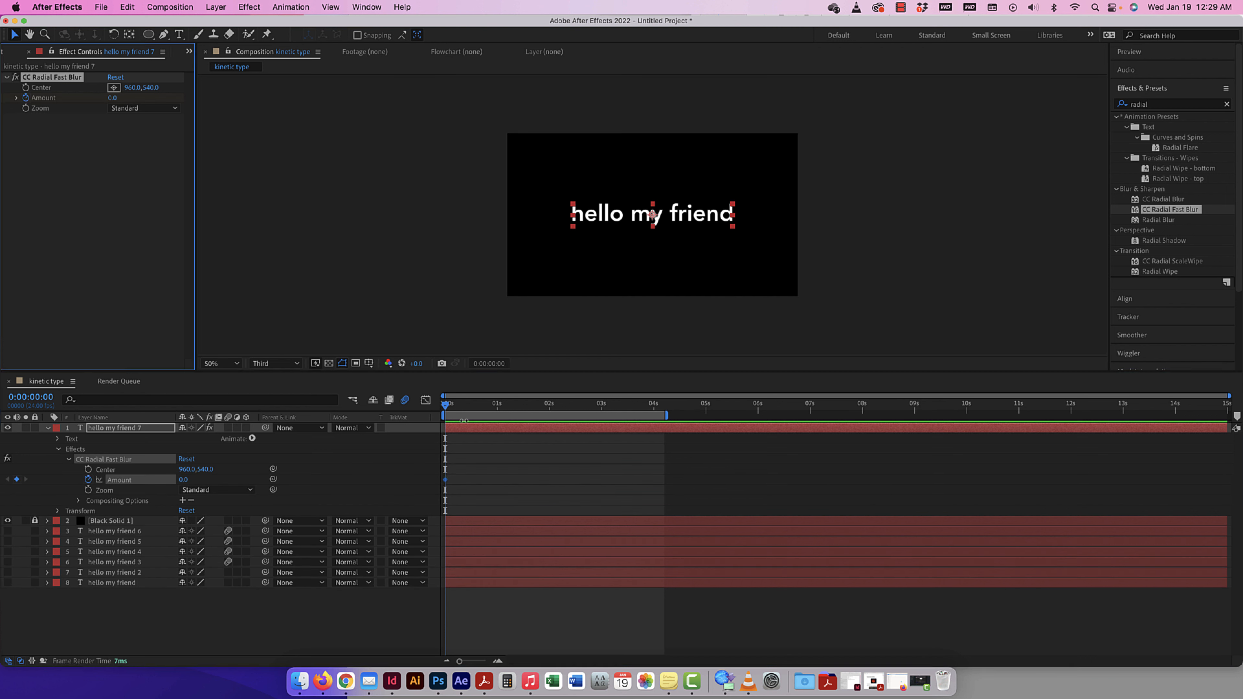
Step: At 1 second, raise the blur Amount to 100 while trying the Brightest Zoom mode
left_click_drag(446, 405, 499, 406)
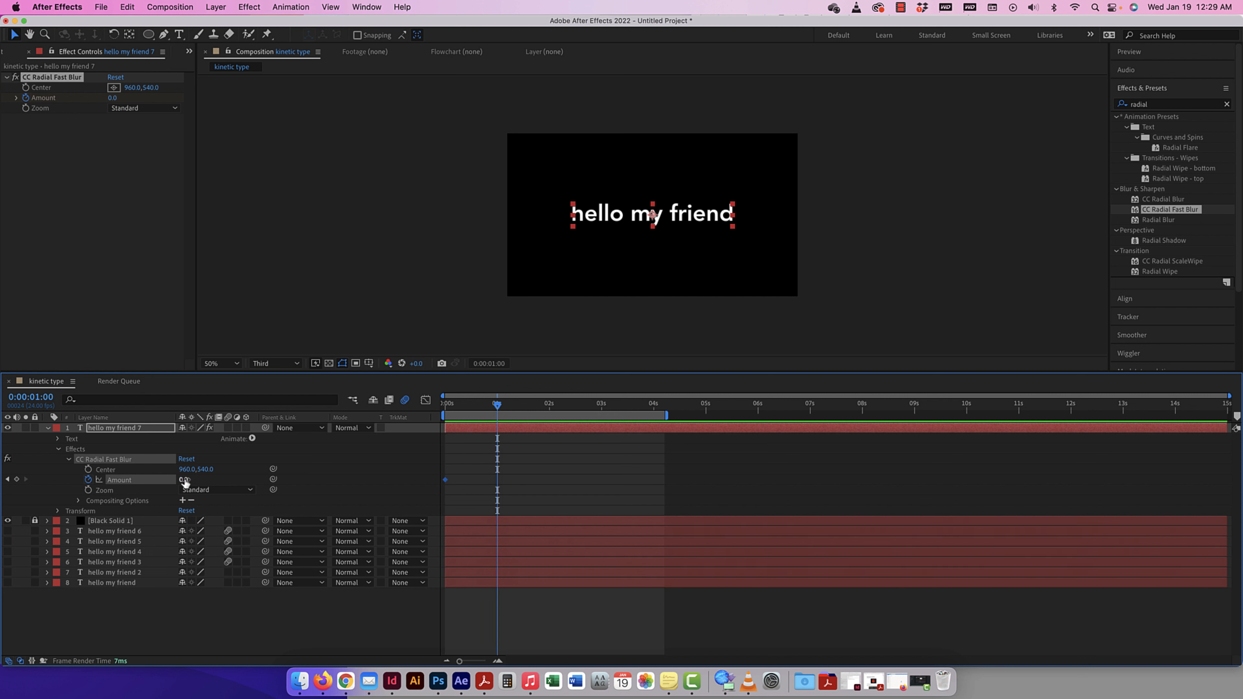
left_click_drag(184, 479, 215, 478)
left_click(214, 490)
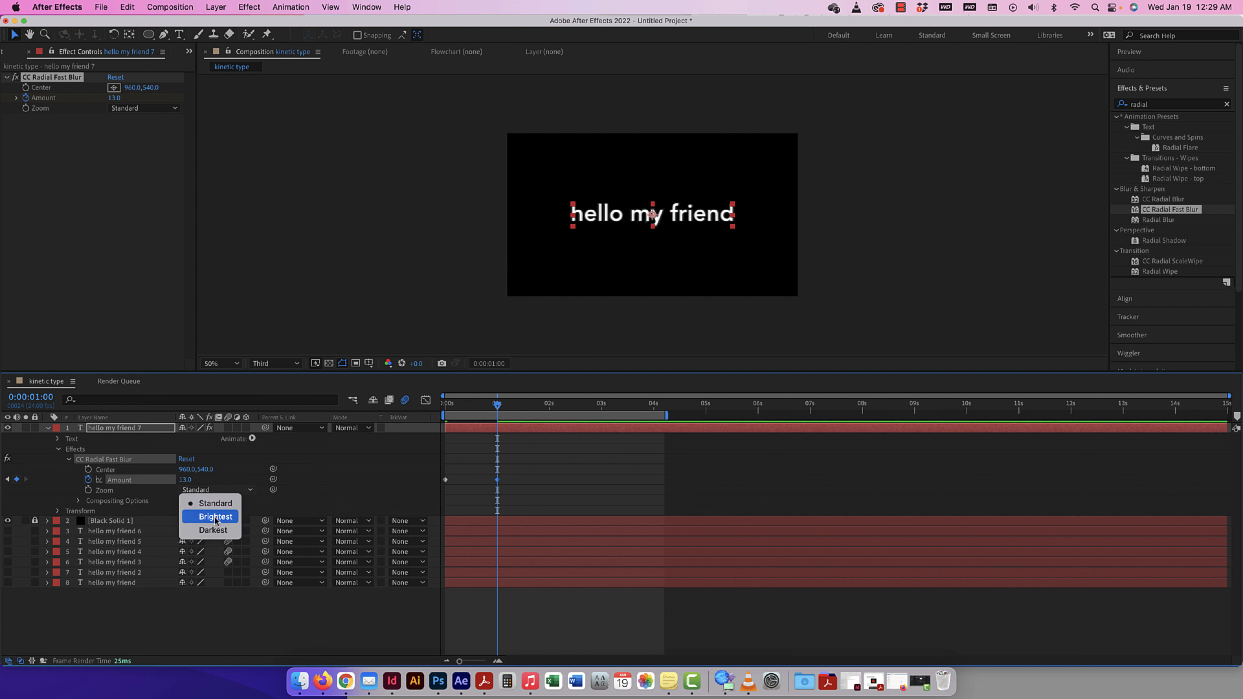
left_click(215, 517)
left_click_drag(185, 479, 315, 479)
Step: Try the Darkest Zoom mode on the radial blur, and return Zoom to Standard
left_click(199, 490)
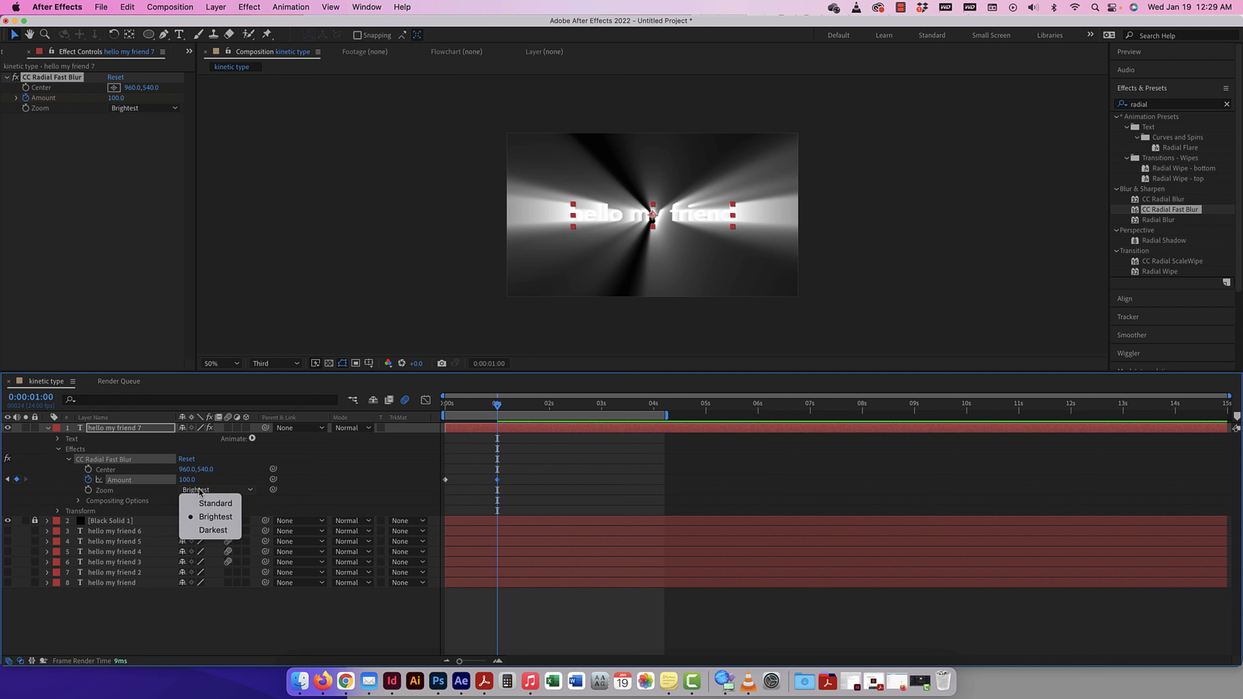
left_click(211, 530)
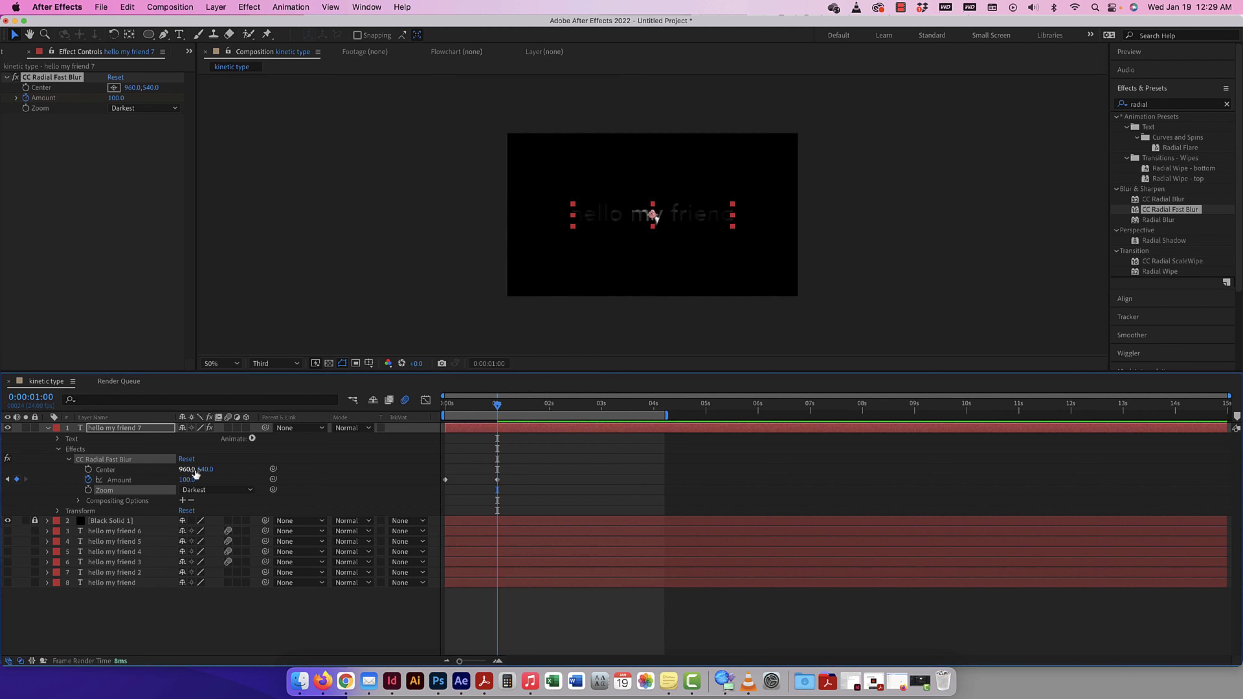
left_click(198, 490)
left_click(217, 503)
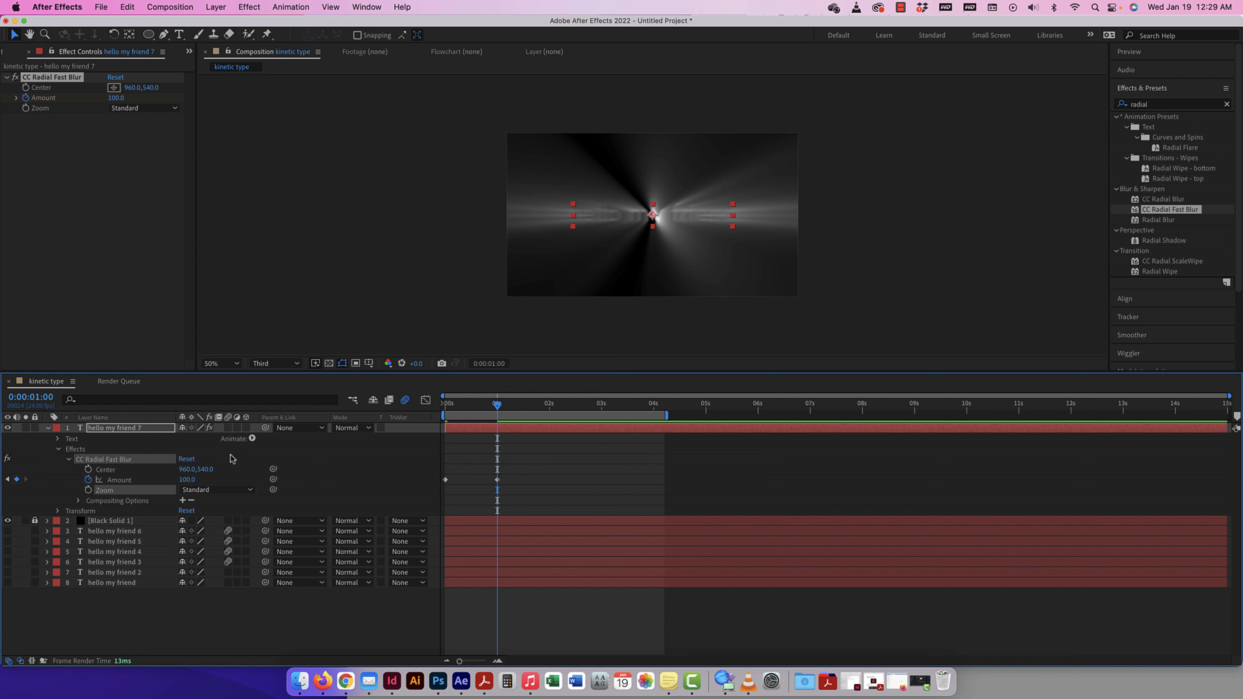
Step: Play back the radial blur building up on the text
mouse_move(497, 404)
left_mouse_down()
mouse_move(446, 408)
mouse_move(497, 407)
left_mouse_up()
key("space")
key("space")
Step: Keyframe the blur's Center at 1 second, set its X to 1509 at 2 seconds and 399 at 3 seconds, and preview the motion
left_click(88, 470)
left_click_drag(498, 406, 550, 406)
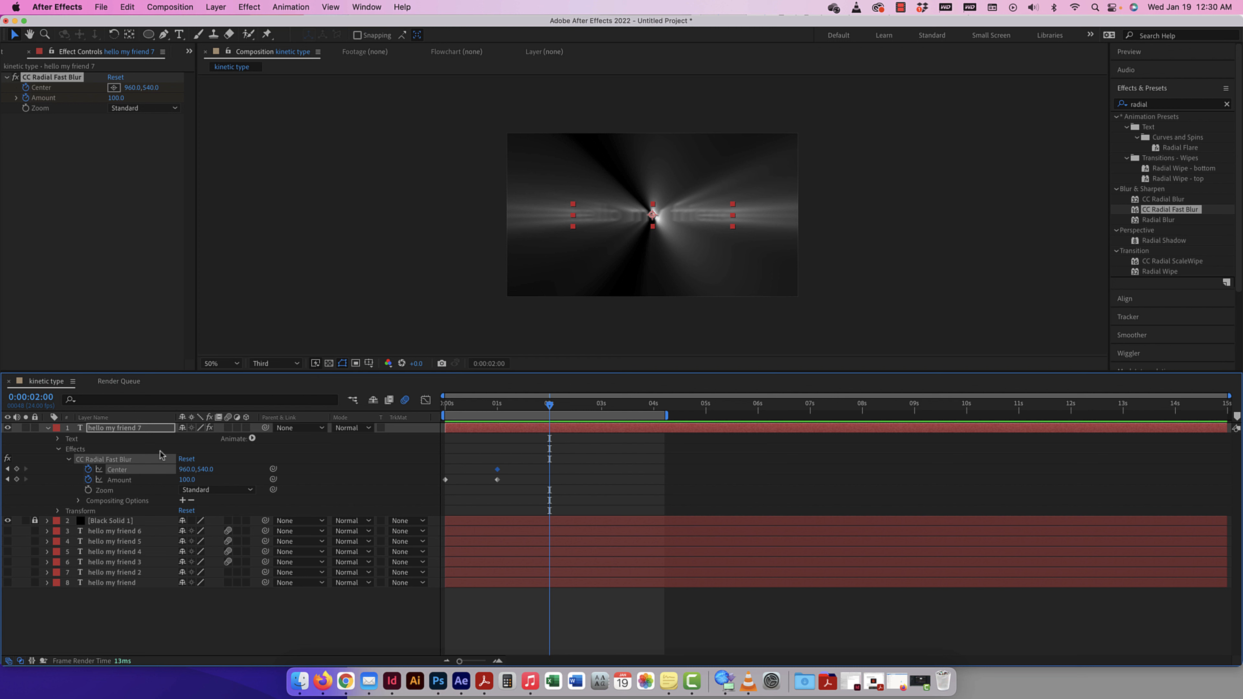
left_click_drag(184, 471, 517, 473)
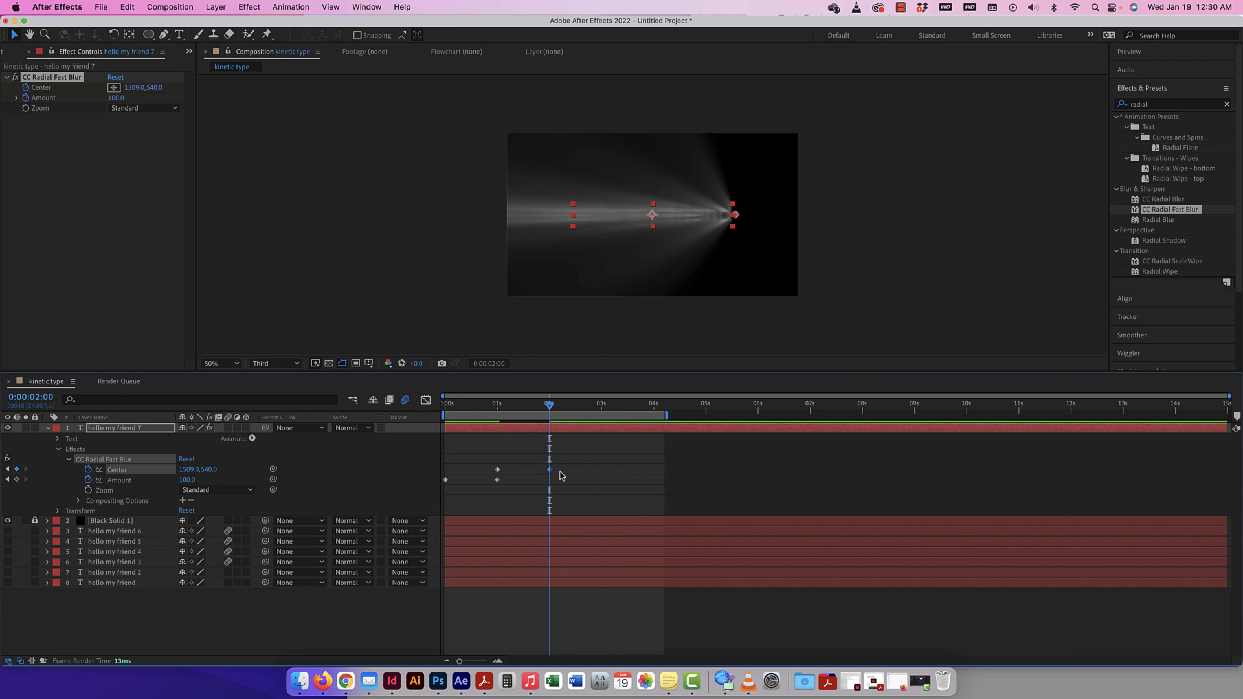
left_click_drag(549, 404, 604, 418)
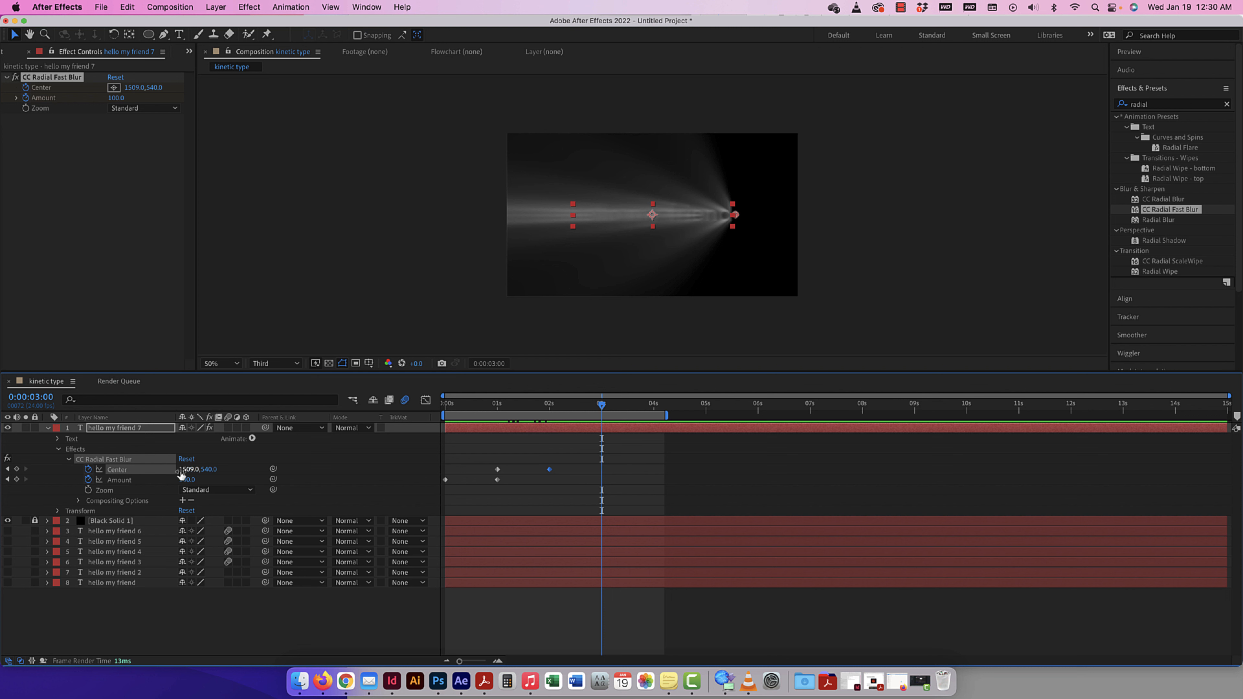
left_click_drag(192, 472, 86, 470)
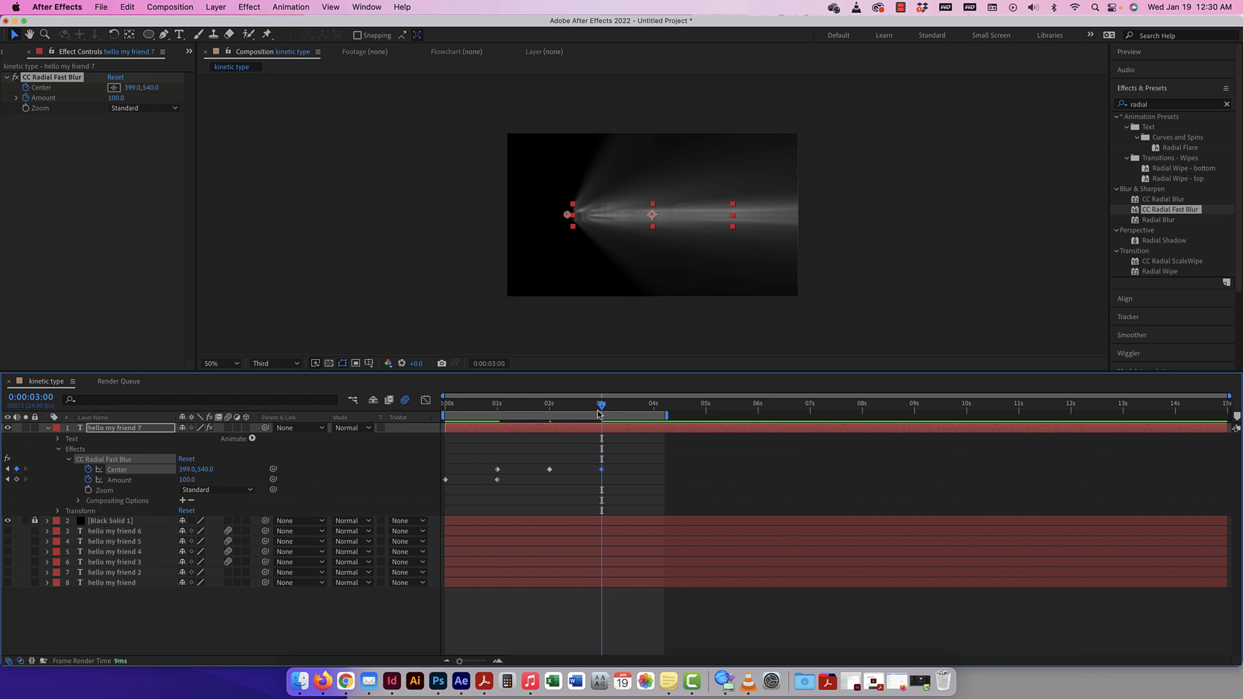
key("space")
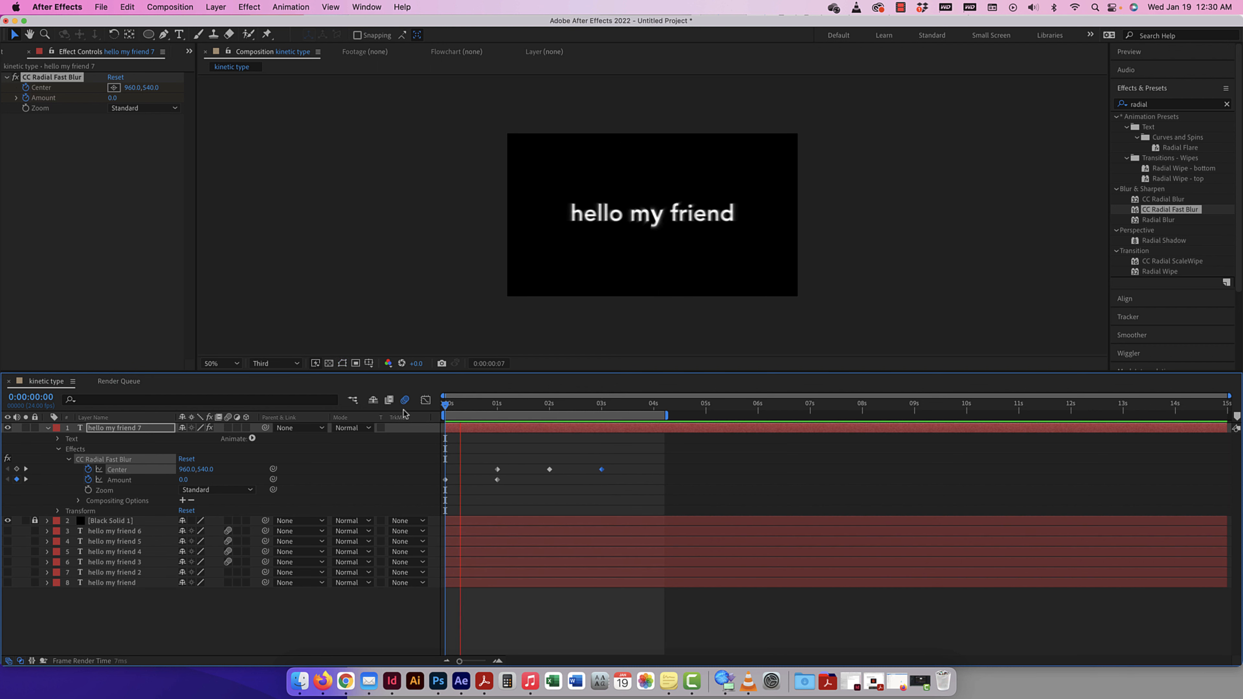
Step: Set the blur's Center X to 954 at 4 seconds and preview the animation from the start
left_click(653, 404)
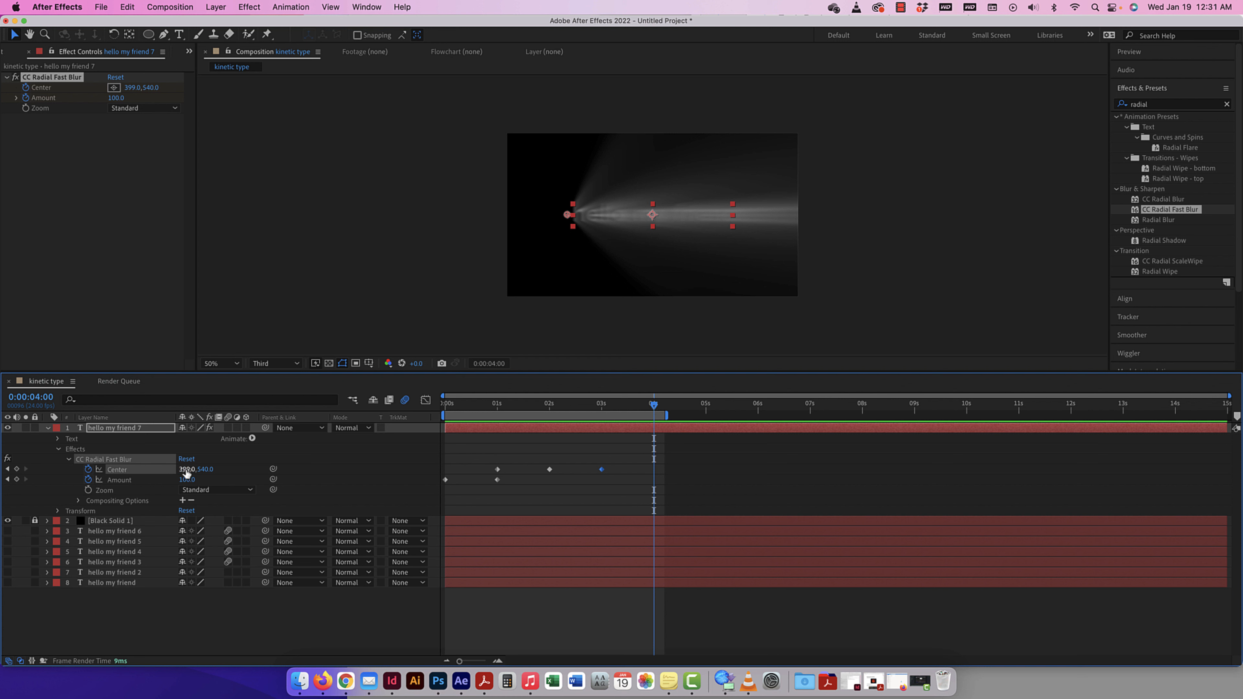
left_click_drag(184, 469, 510, 461)
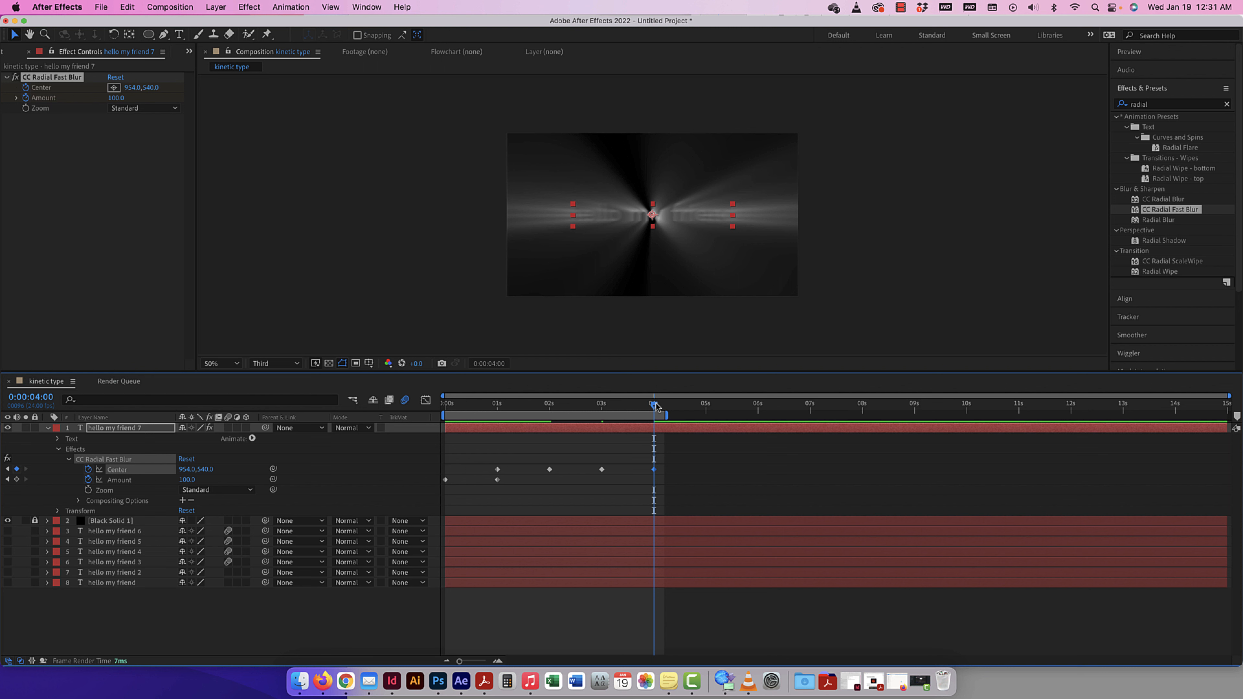
left_click_drag(657, 406, 333, 409)
key("space")
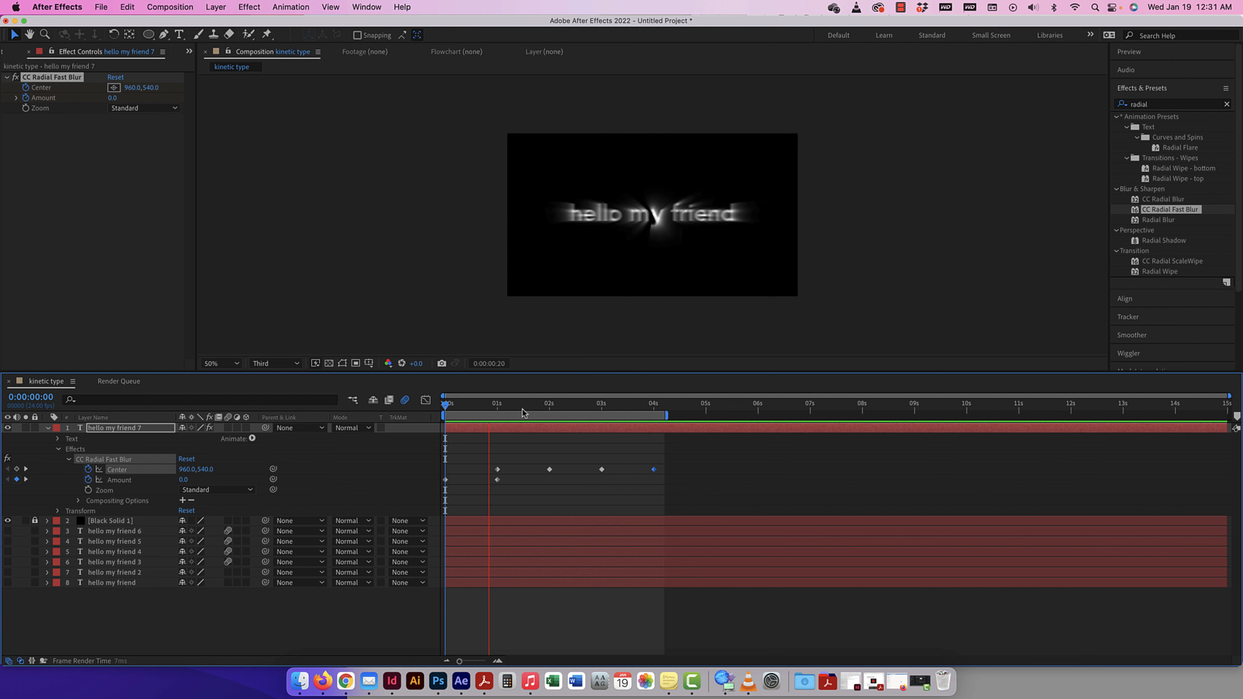
key("space")
Step: Extend the work area to about 6 seconds and keyframe the blur Amount at 100 at 4 seconds and 0 at 5 seconds
left_click_drag(666, 416, 755, 416)
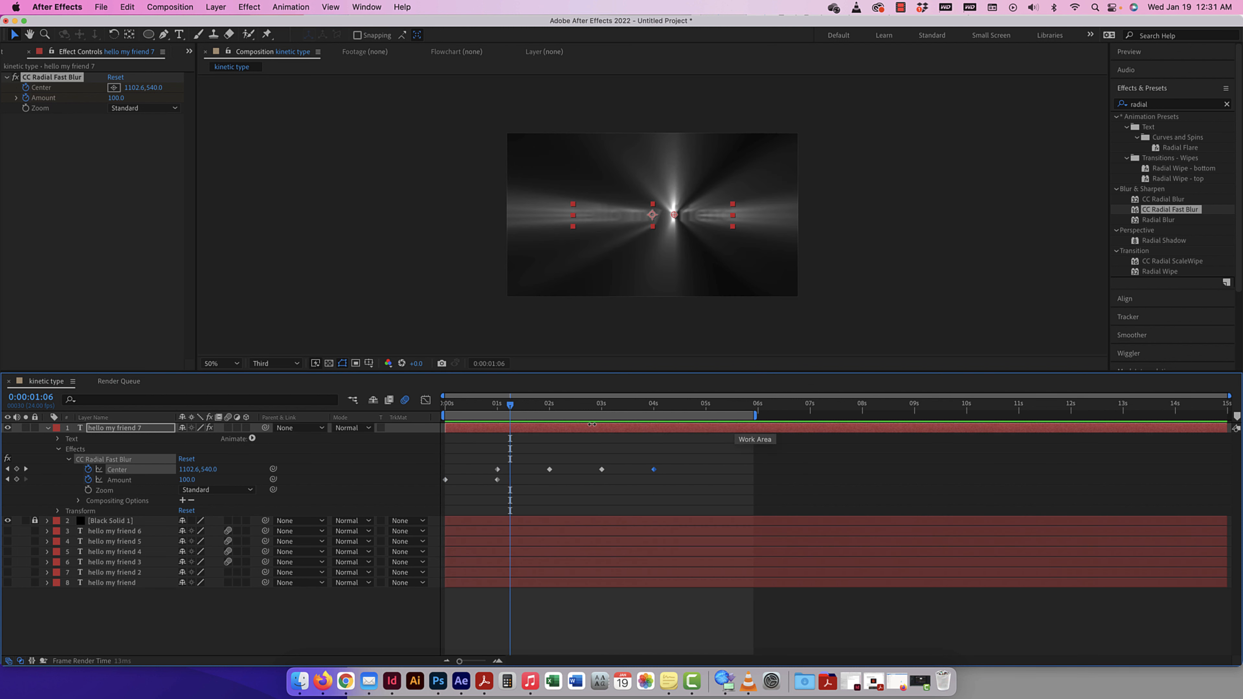
left_click_drag(511, 406, 654, 407)
left_click(17, 479)
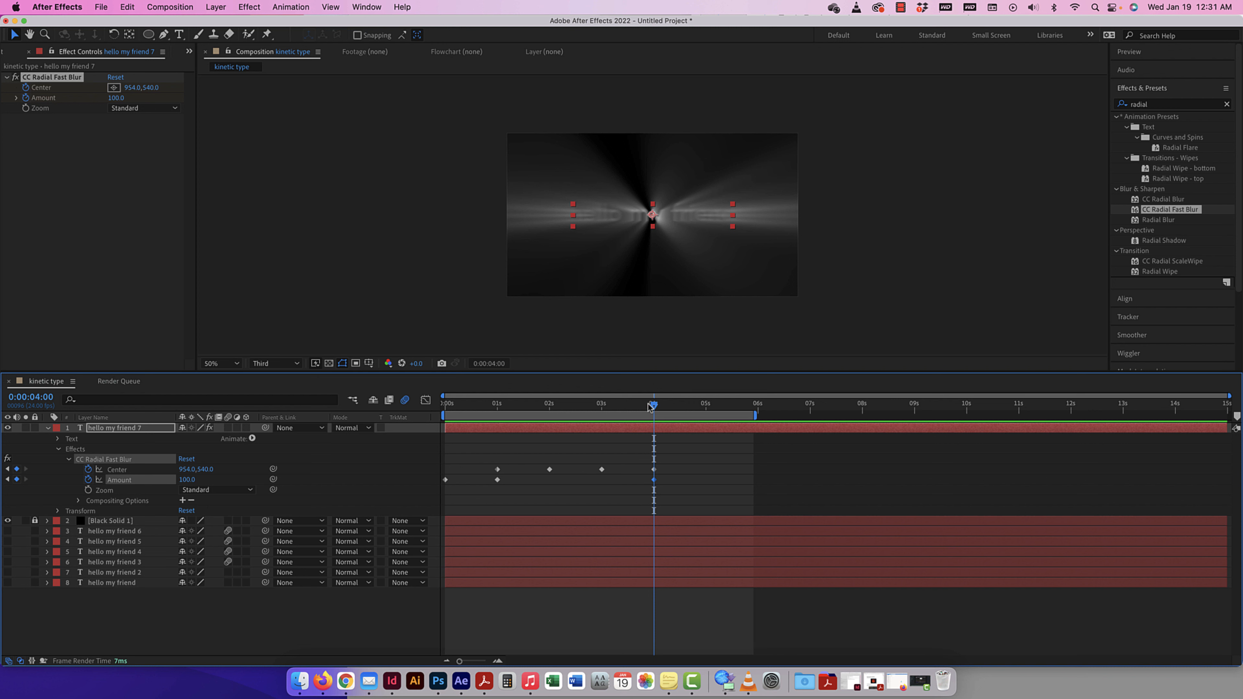
left_click_drag(655, 407, 707, 406)
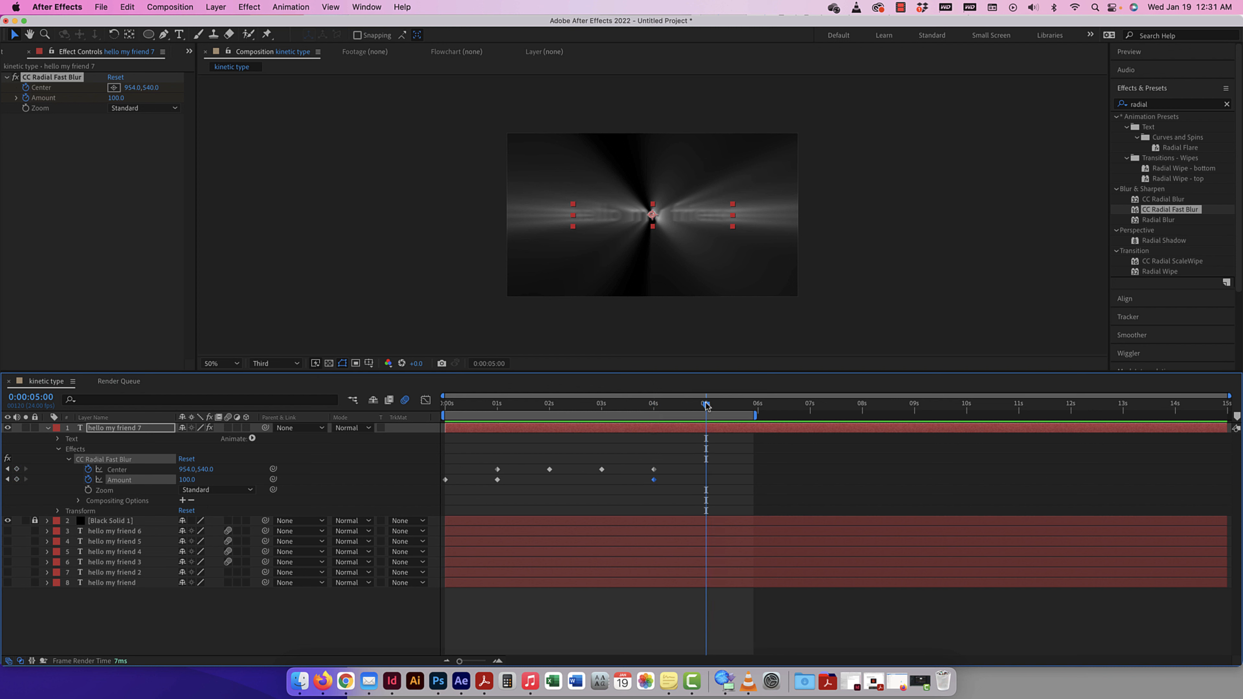
left_click_drag(188, 480, 84, 478)
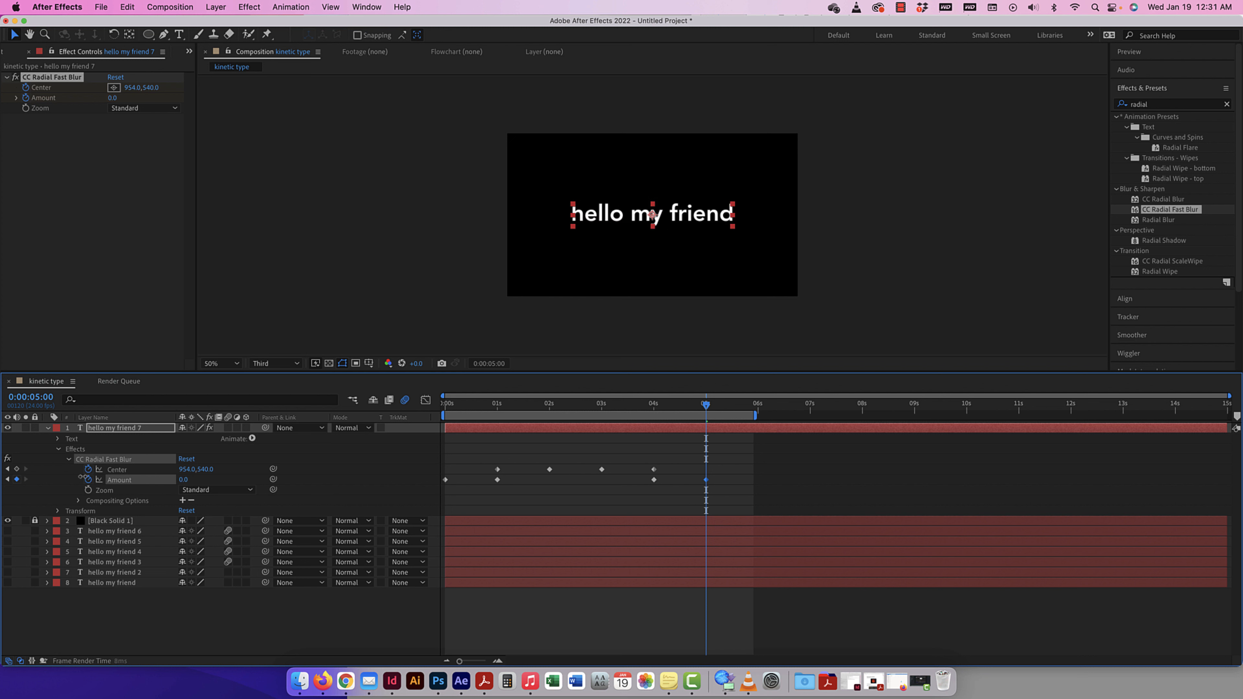
Step: Play back the complete radial blur animation and return the playhead to 0 seconds
left_click_drag(706, 406, 360, 404)
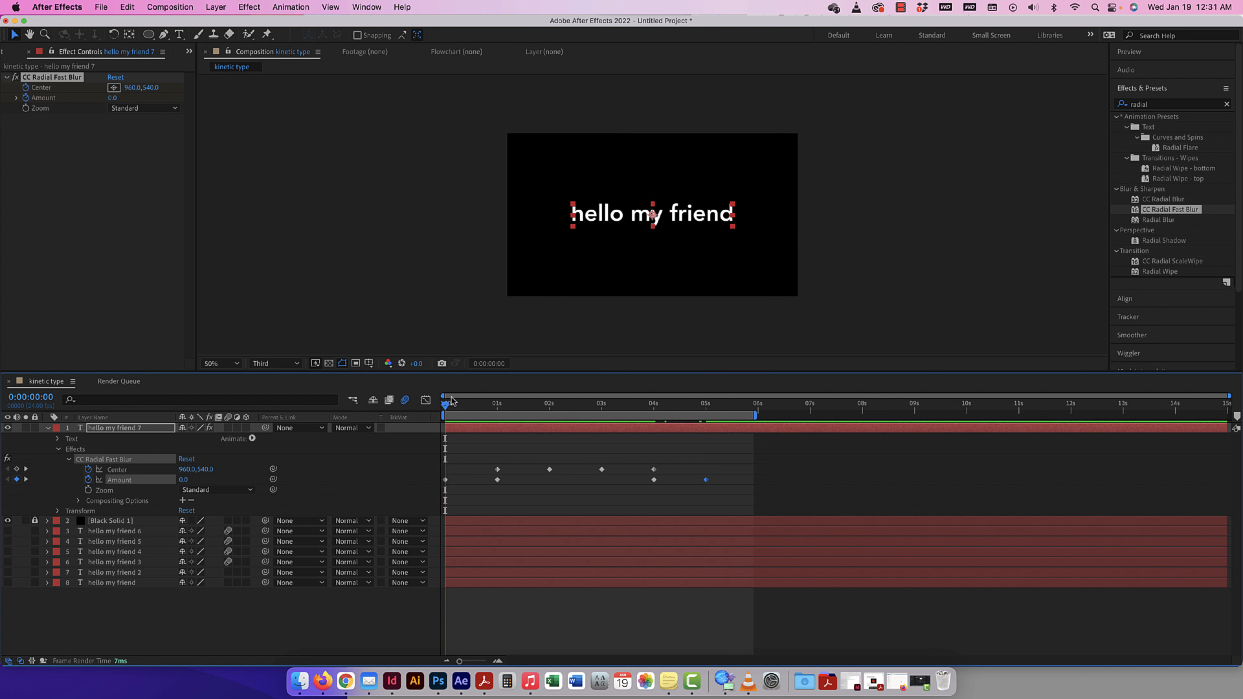
mouse_move(446, 408)
left_mouse_down()
mouse_move(719, 406)
mouse_move(444, 405)
left_mouse_up()
key("space")
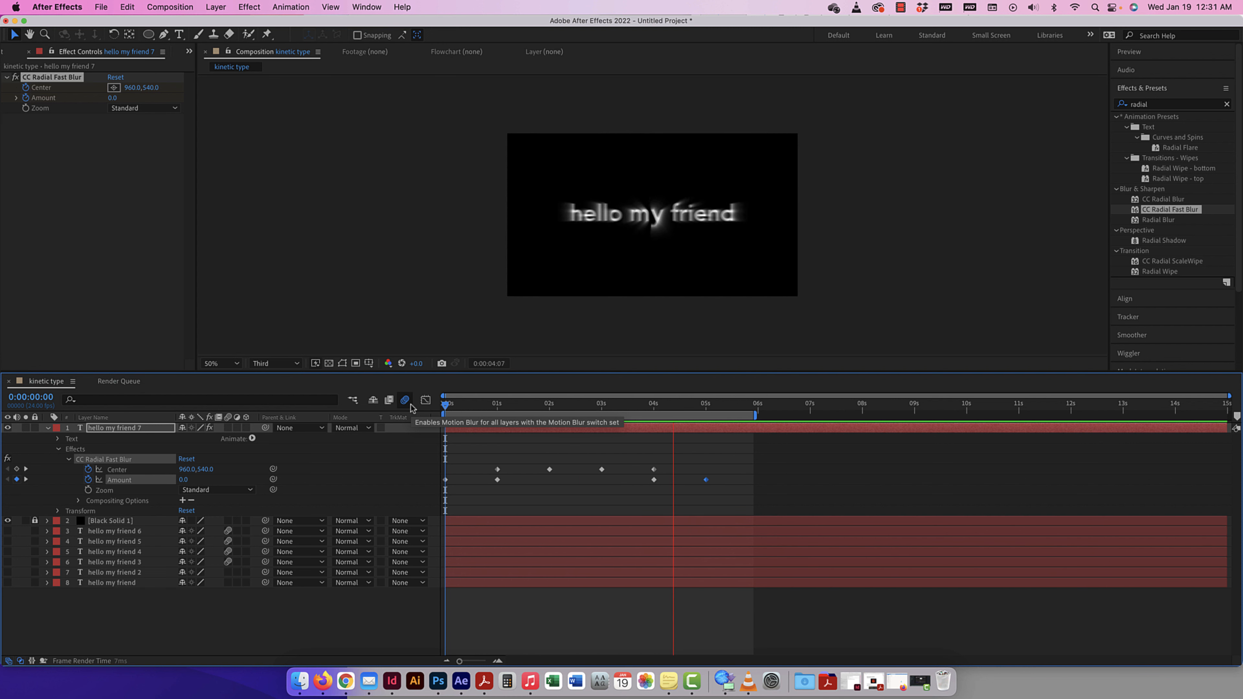
key("space")
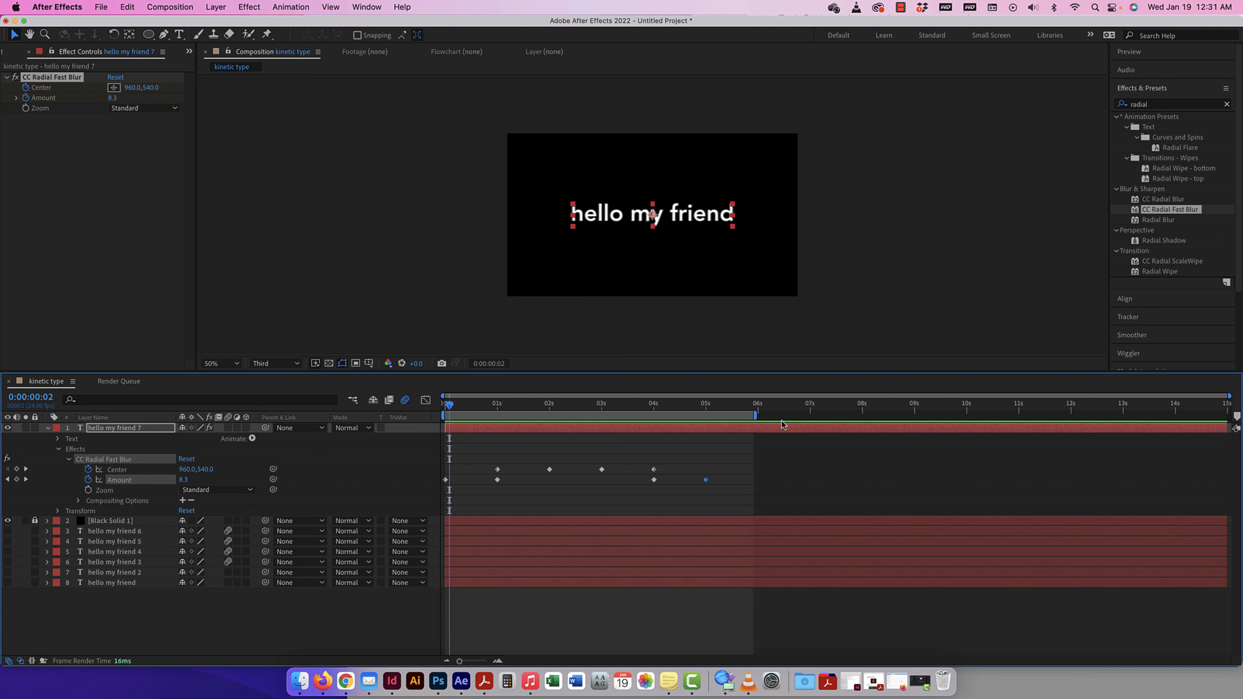
left_click(446, 406)
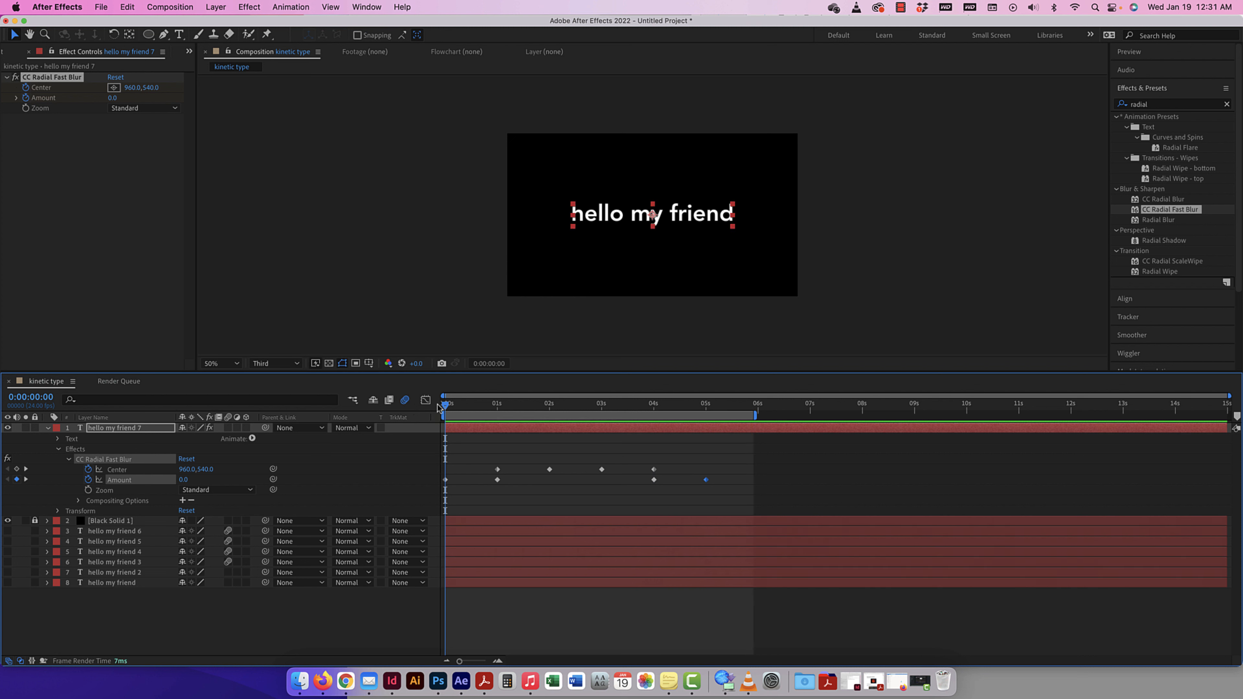
Step: Add a loopOut() expression line to the blur's Amount and extend the work area to the end of the composition
left_click(88, 479, "alt")
left_click(628, 492)
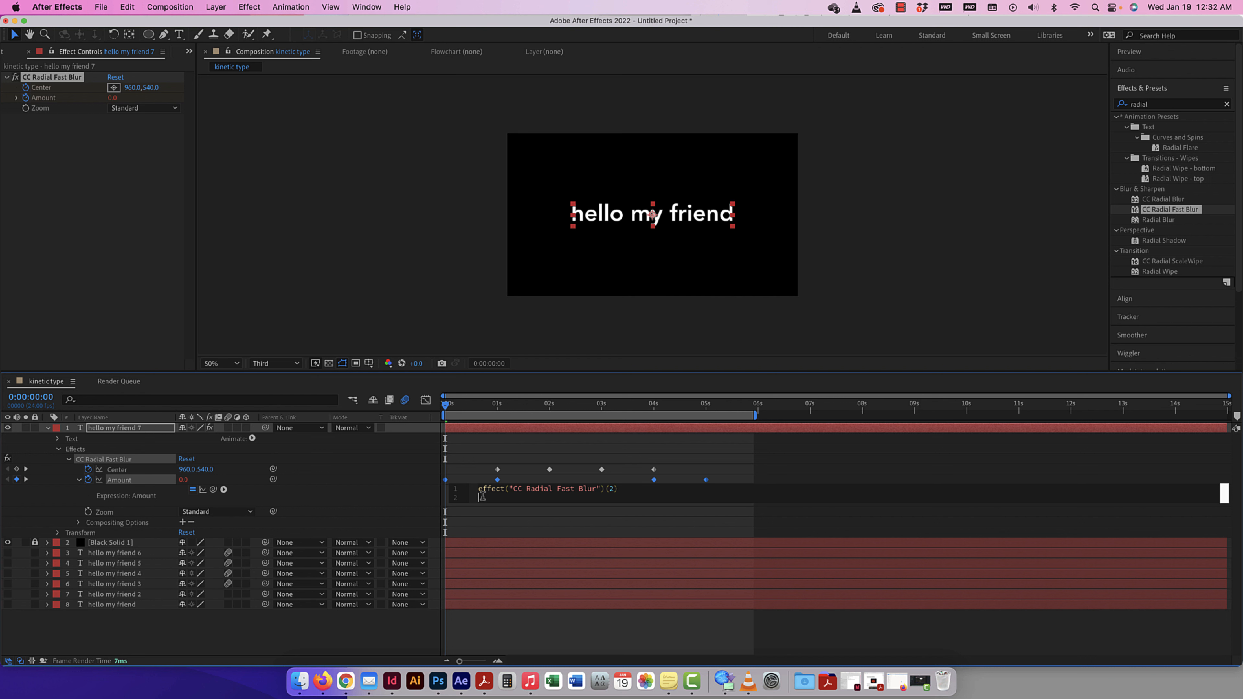
type("loop")
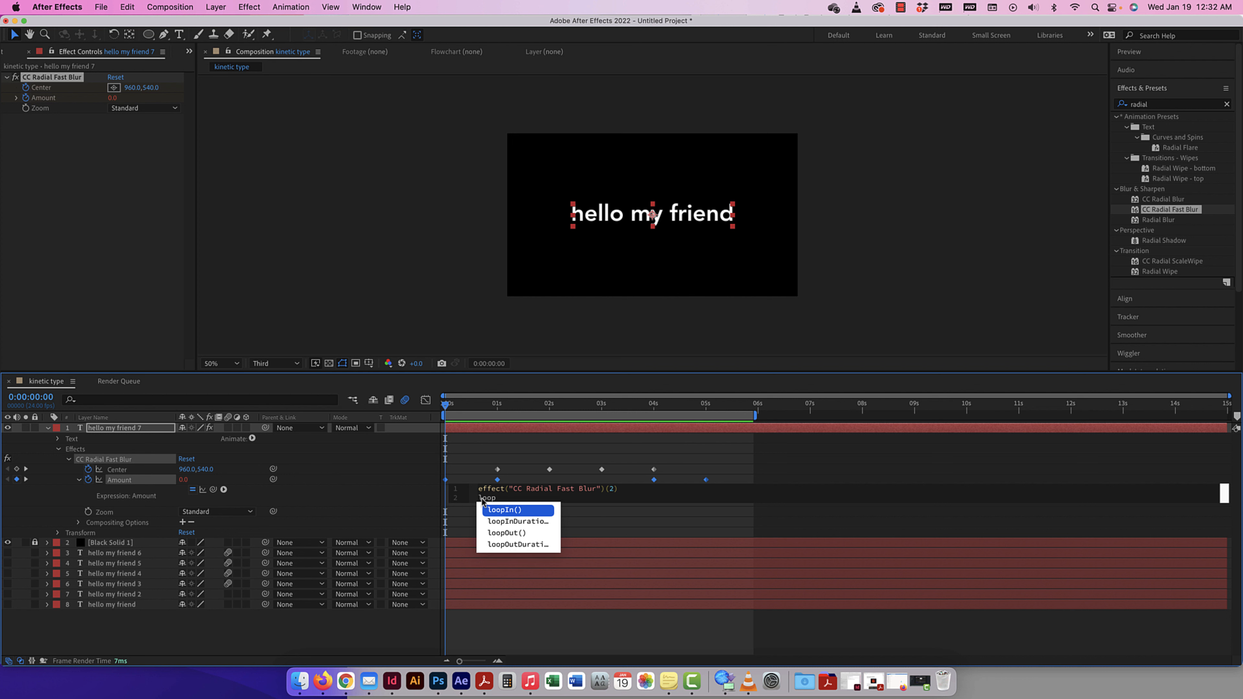
left_click(507, 533)
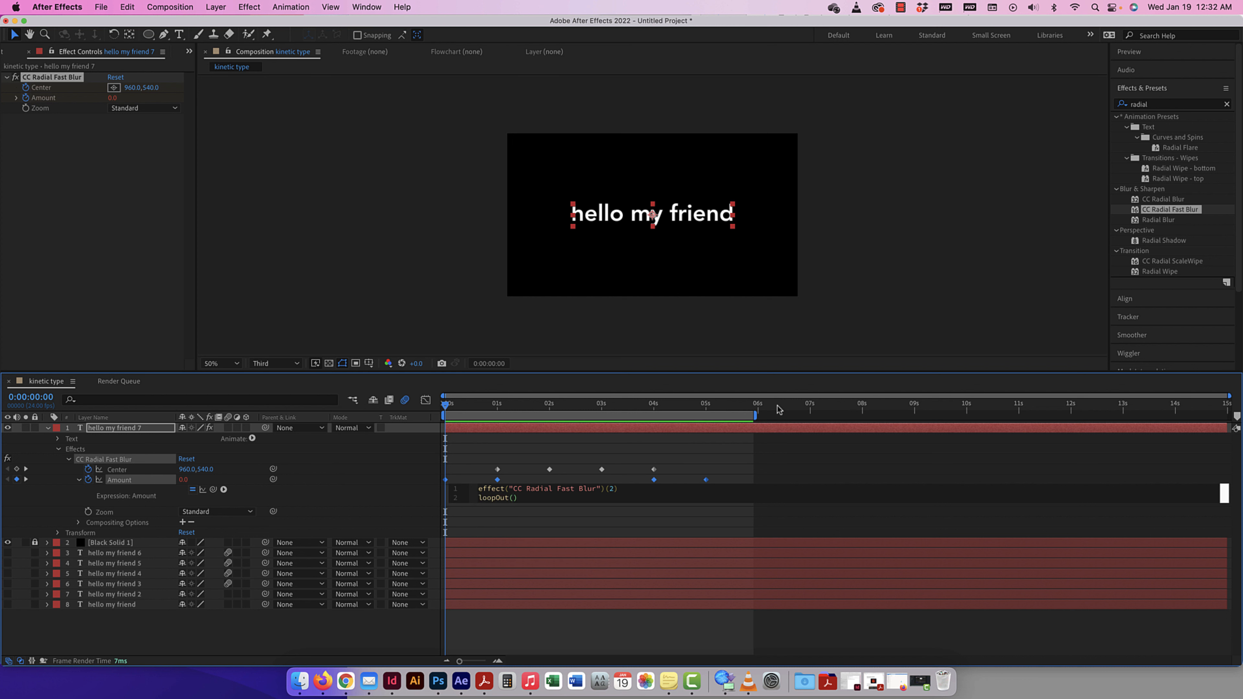
left_click_drag(754, 416, 1229, 416)
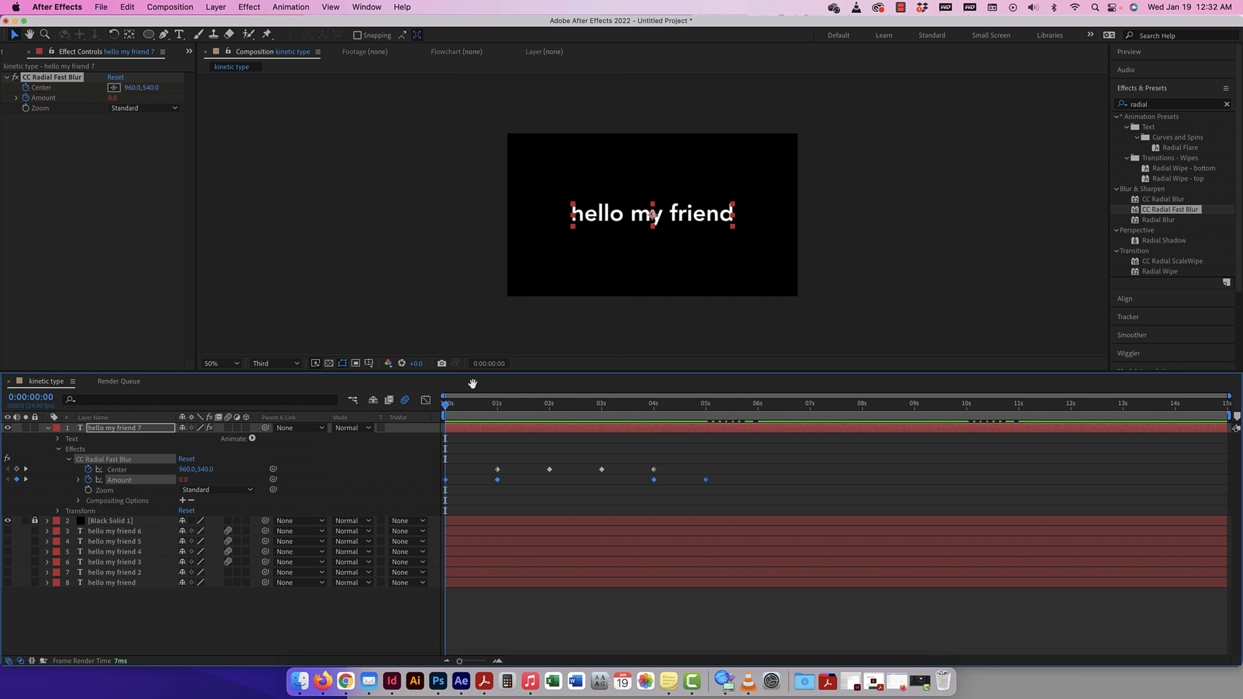
Step: Preview the looping blur Amount across the composition and return the playhead to 0 seconds
key("space")
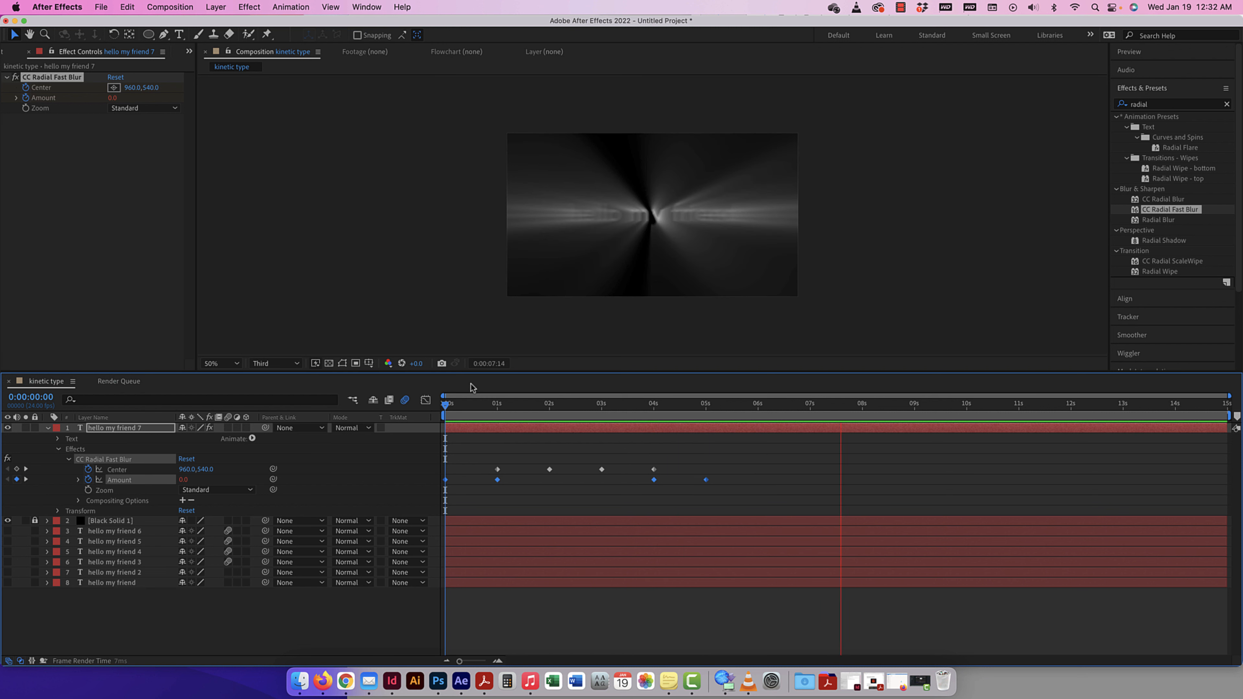
left_click(964, 409)
left_click_drag(963, 411, 337, 408)
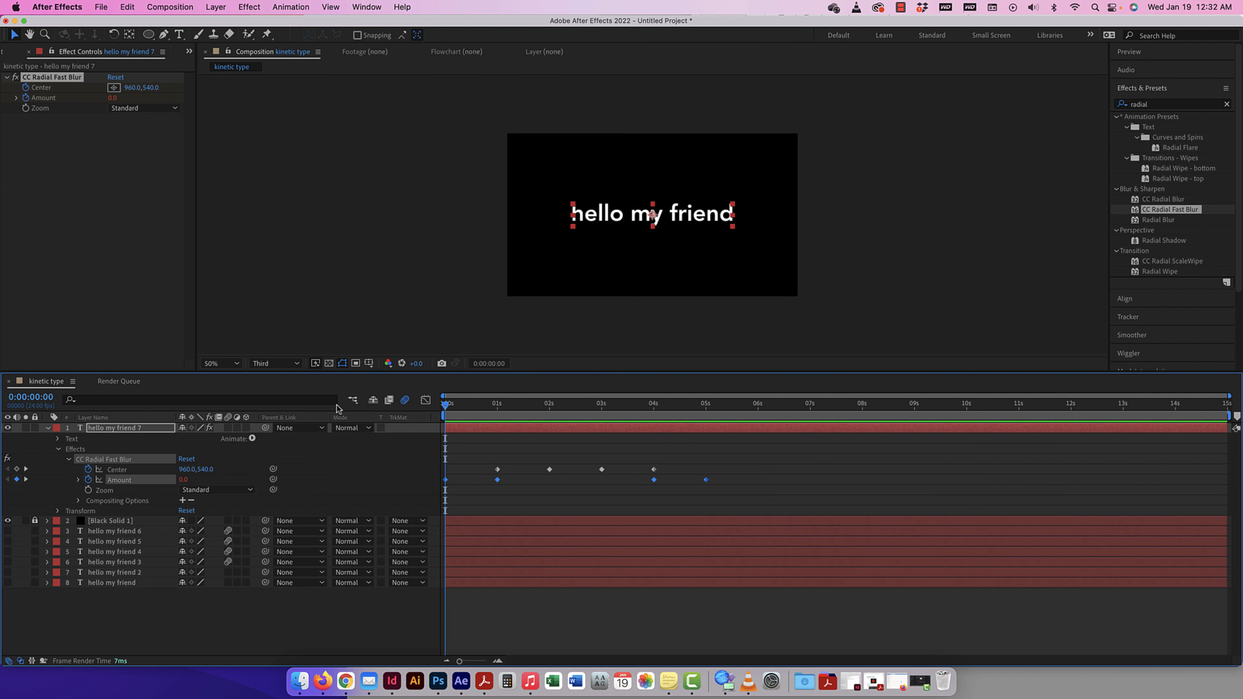
Step: Add a loopOut() line to a new expression on the CC Radial Fast Blur's Center and commit it with the playhead at 0 seconds
left_click(89, 471, "alt")
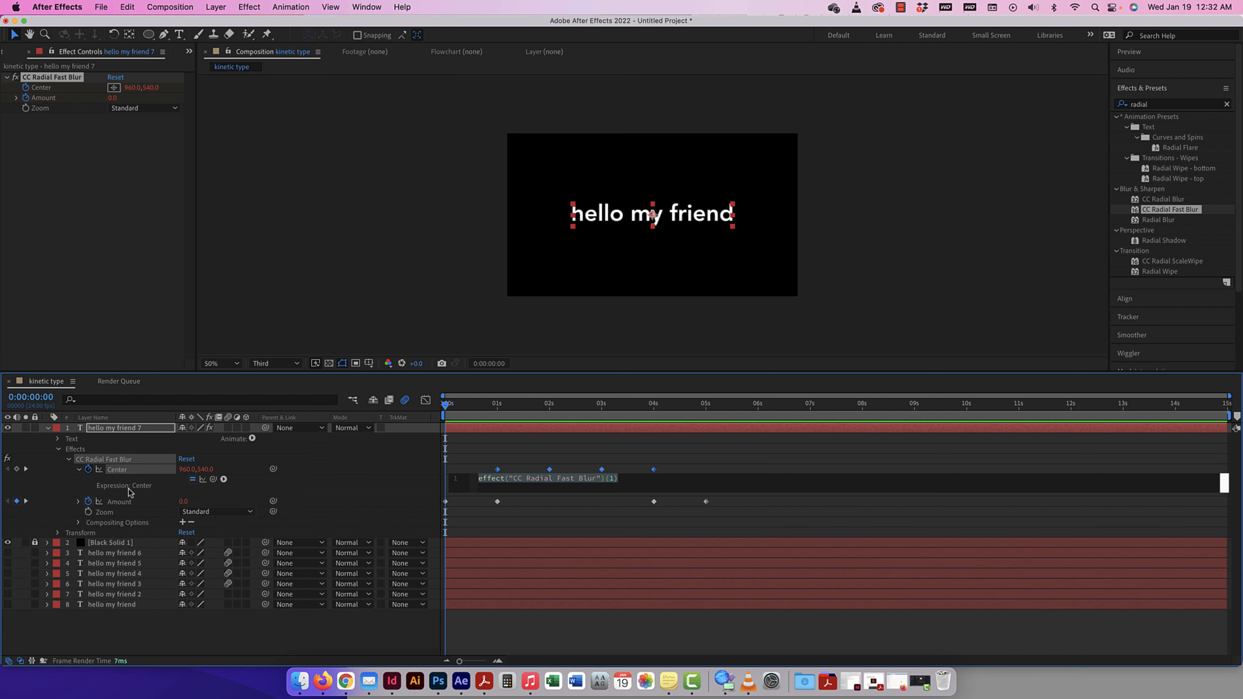
left_click(626, 482)
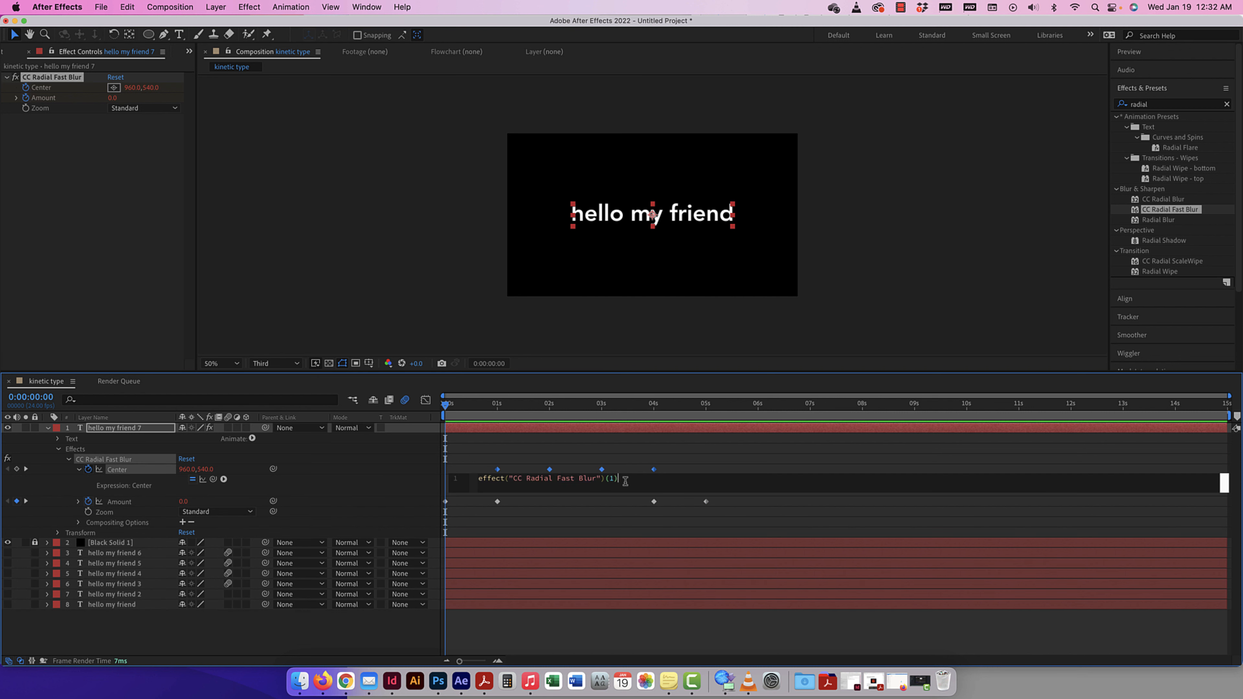
type("loop")
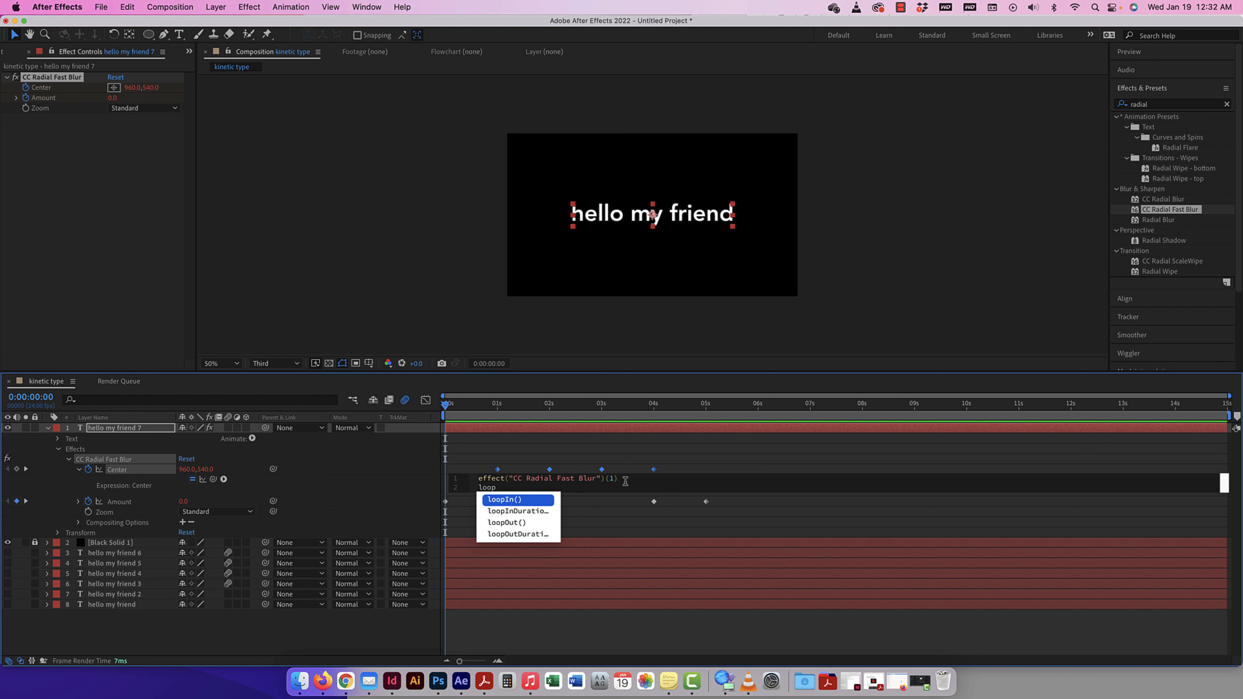
left_click(509, 522)
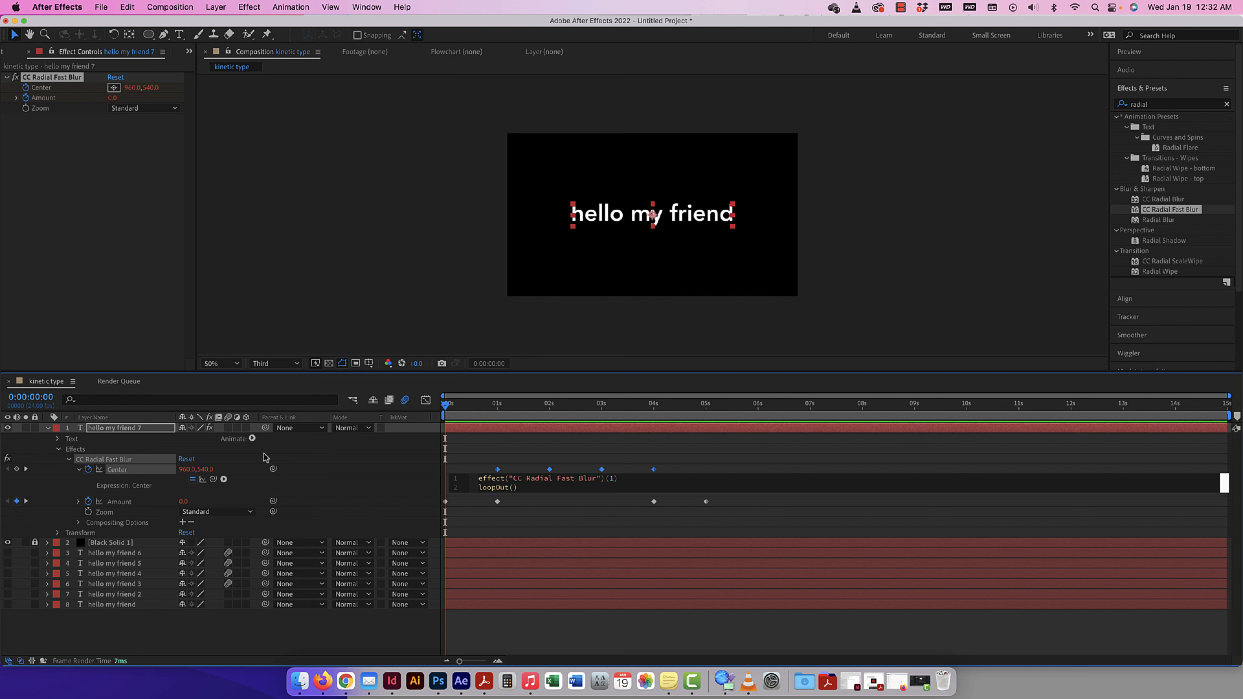
left_click(447, 408)
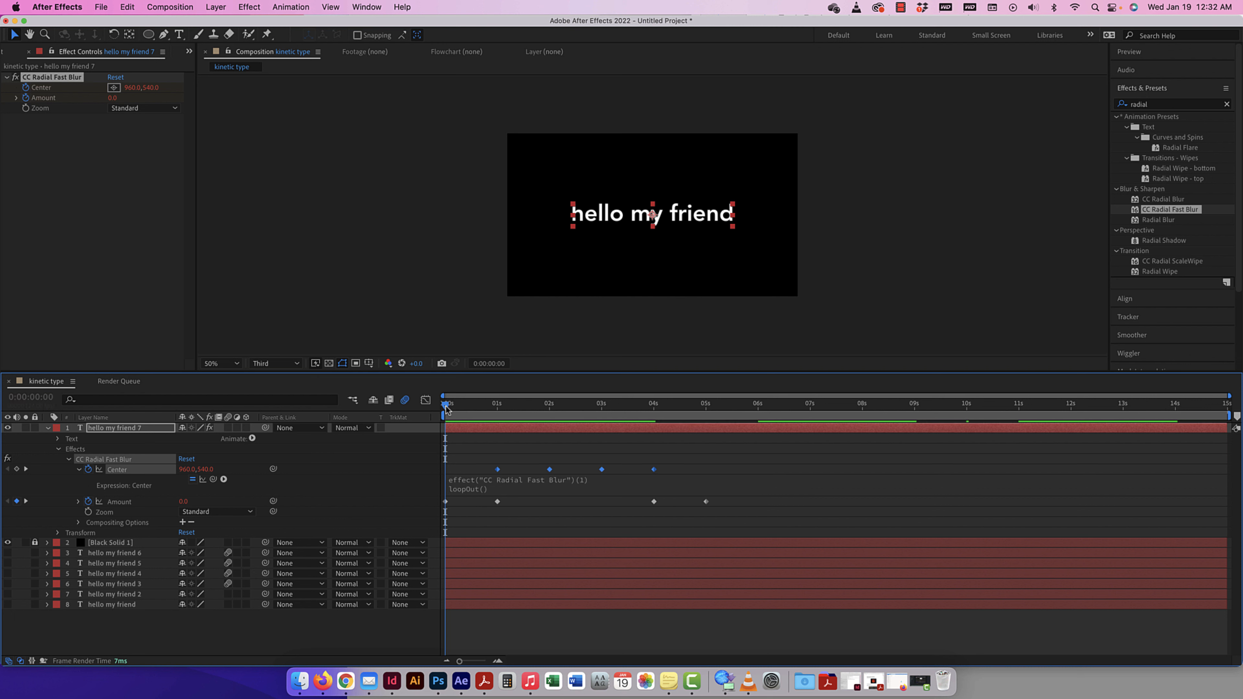
Step: Play the radial blur animation with both properties looping and collapse the Center expression
key("space")
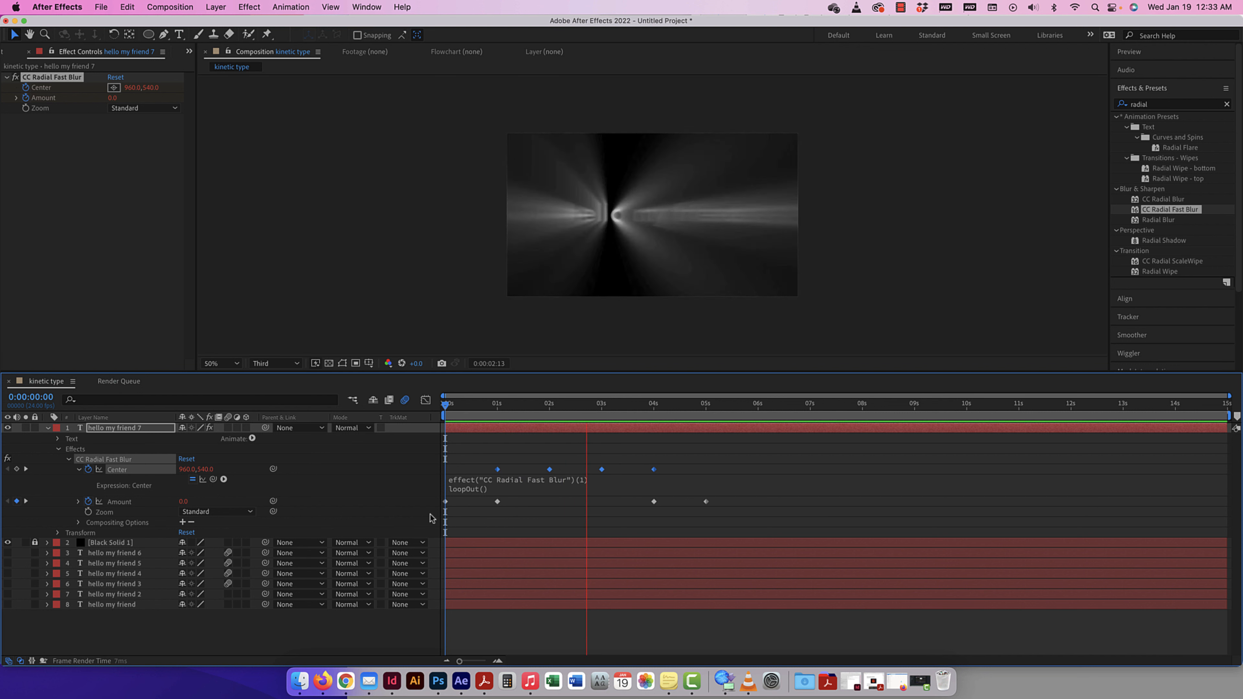
left_click(79, 469)
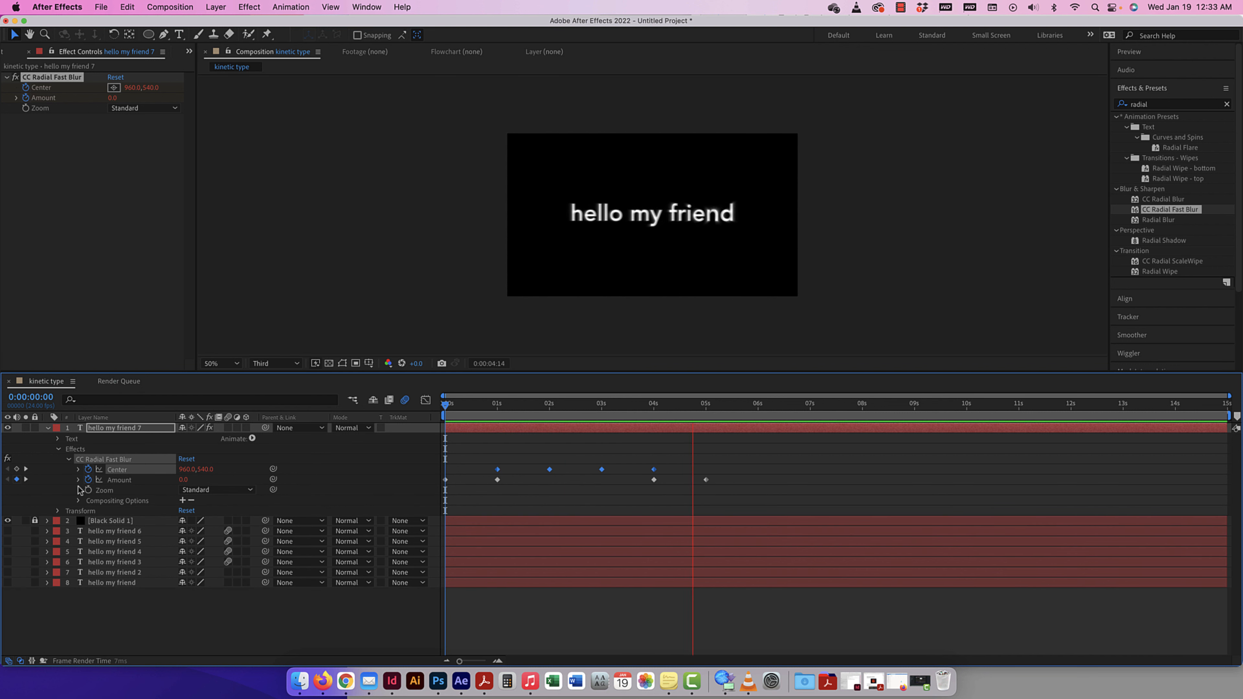